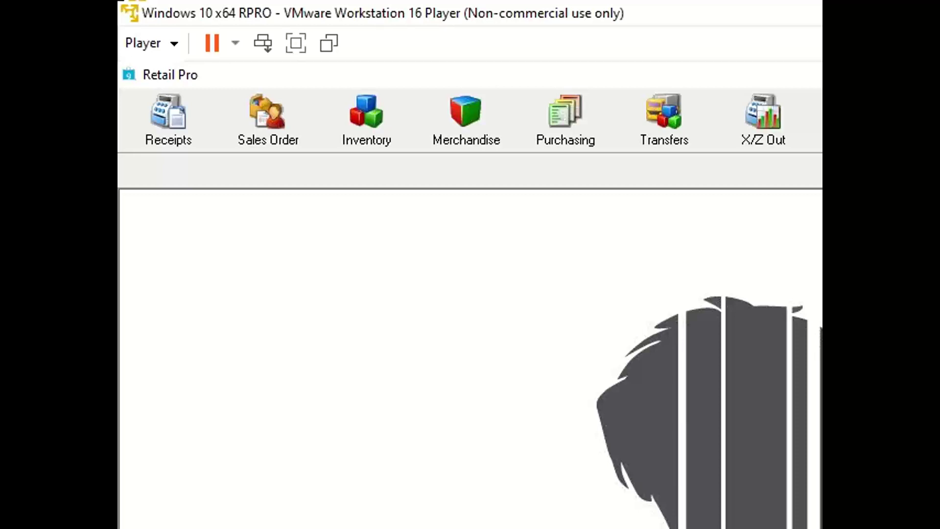
- Review the training outline in the Word document and move its window out of the way
{"action": "left_click_drag", "start_coordinate": [118, 195], "coordinate": [765, 43]}
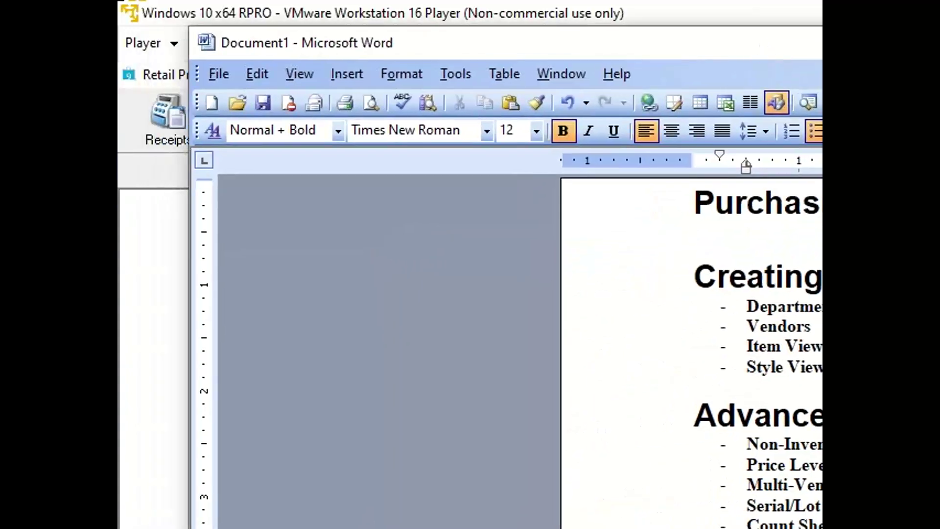
{"action": "scroll", "coordinate": [758, 353], "scroll_direction": "down", "scroll_amount": 3}
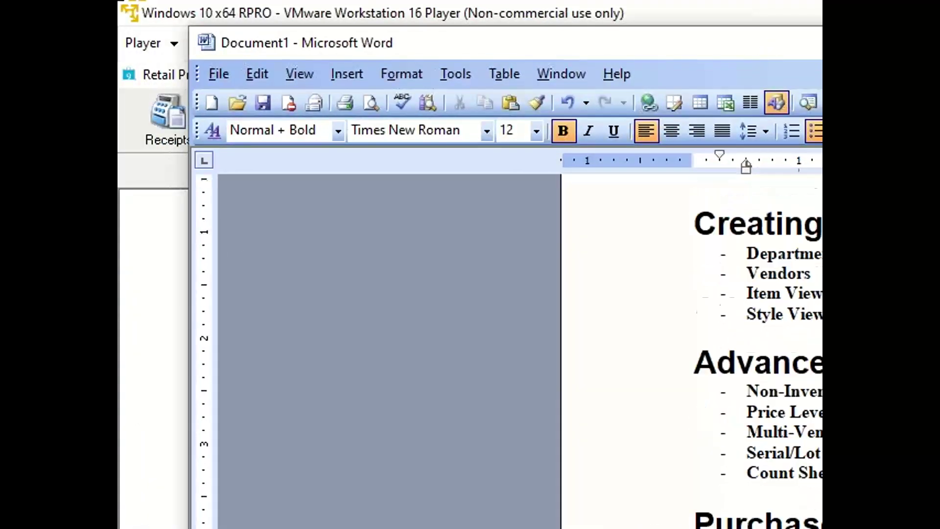
{"action": "scroll", "coordinate": [758, 353], "scroll_direction": "up", "scroll_amount": 3}
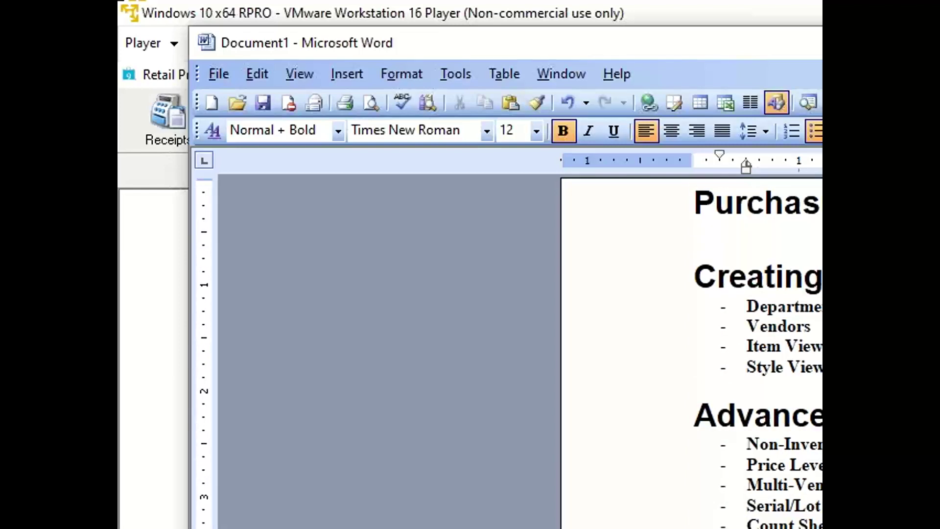
{"action": "left_click_drag", "start_coordinate": [818, 43], "coordinate": [119, 42]}
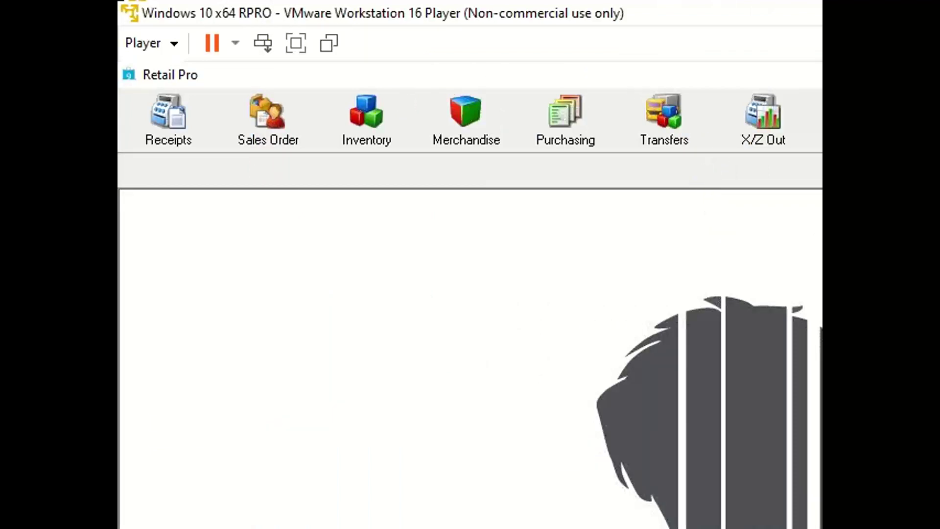
- Open the merchandise Departments list in Retail Pro
{"action": "left_click", "coordinate": [476, 131]}
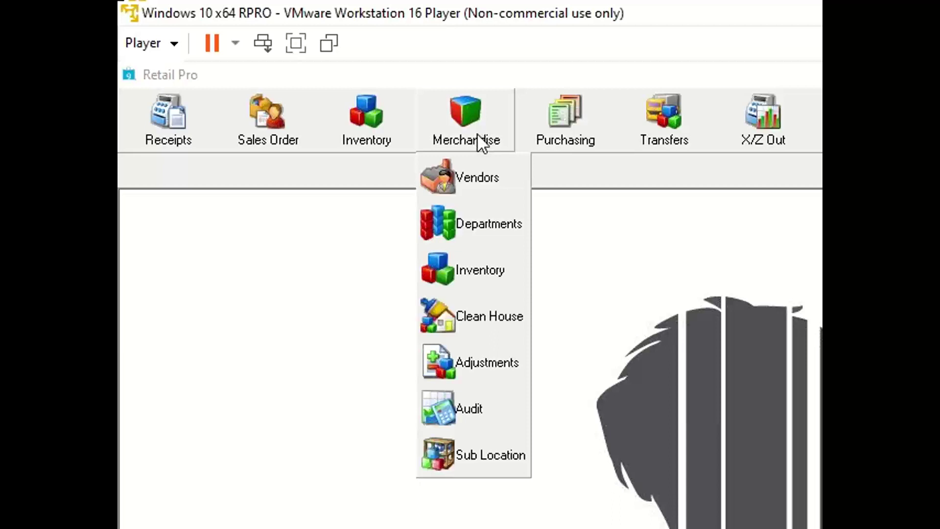
{"action": "left_click", "coordinate": [488, 230]}
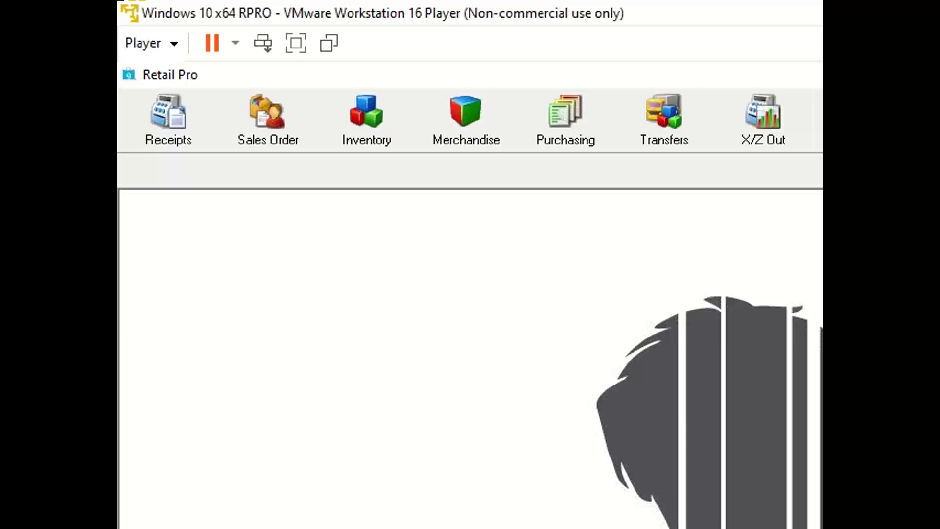
{"action": "left_click", "coordinate": [477, 137]}
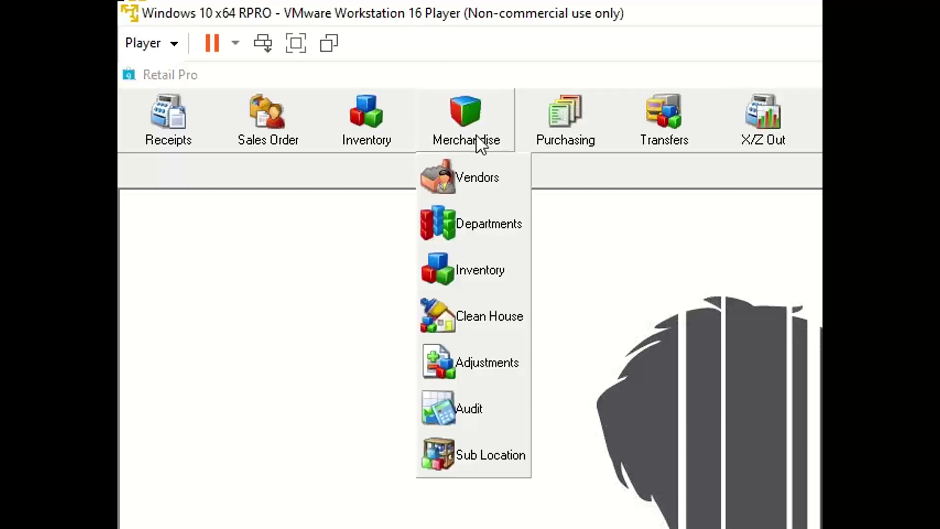
{"action": "left_click", "coordinate": [486, 234]}
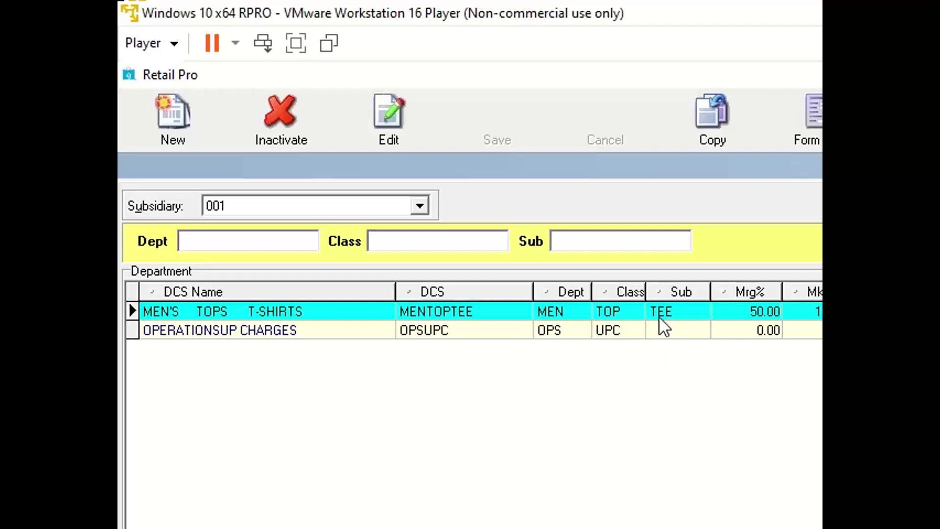
- Examine the department, class and subclass codes and the DCS name of the Men's Tops T-Shirts entry
{"action": "left_click", "coordinate": [567, 307]}
{"action": "left_click", "coordinate": [626, 307]}
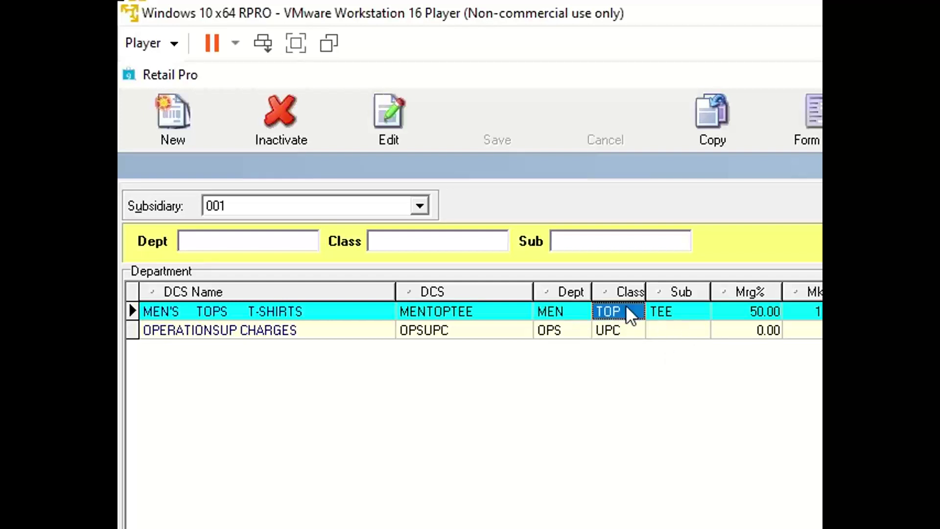
{"action": "left_click", "coordinate": [661, 308]}
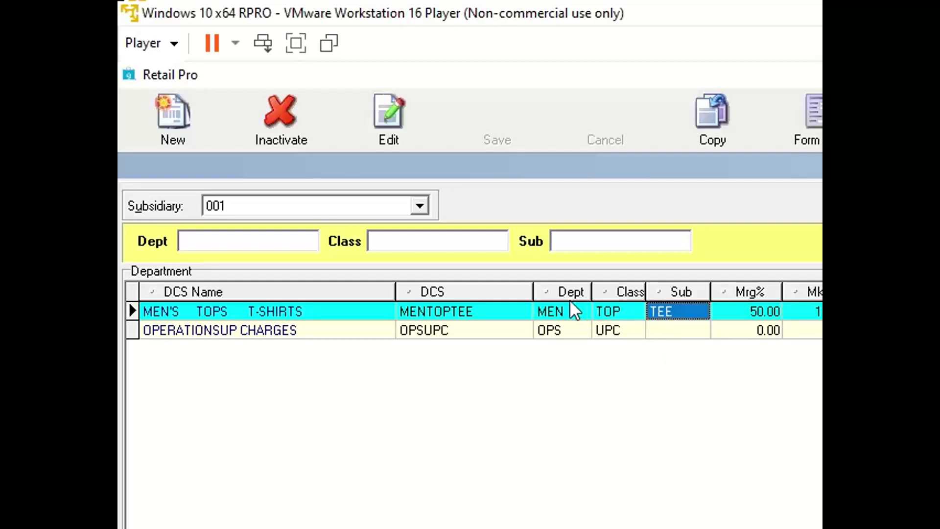
{"action": "left_click", "coordinate": [324, 311]}
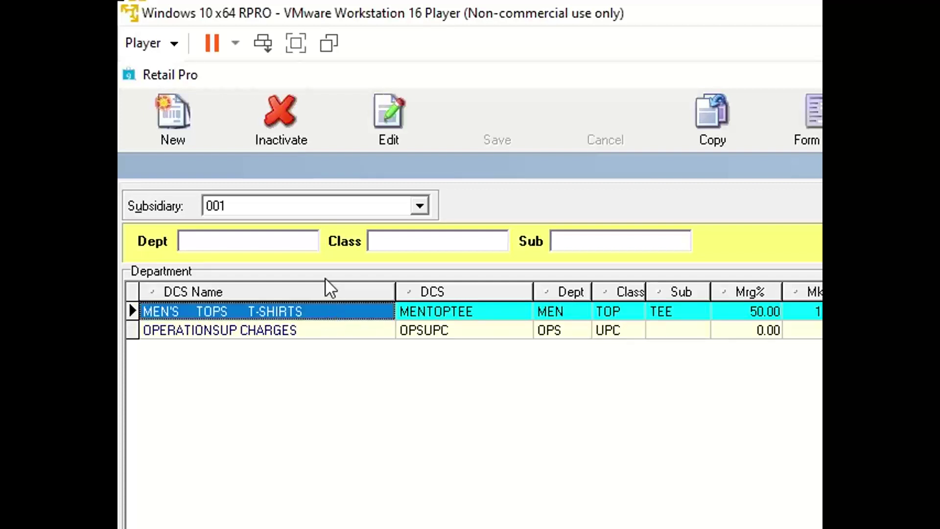
- Start a new department record with department code MEN and department name Men's
{"action": "left_click", "coordinate": [190, 118]}
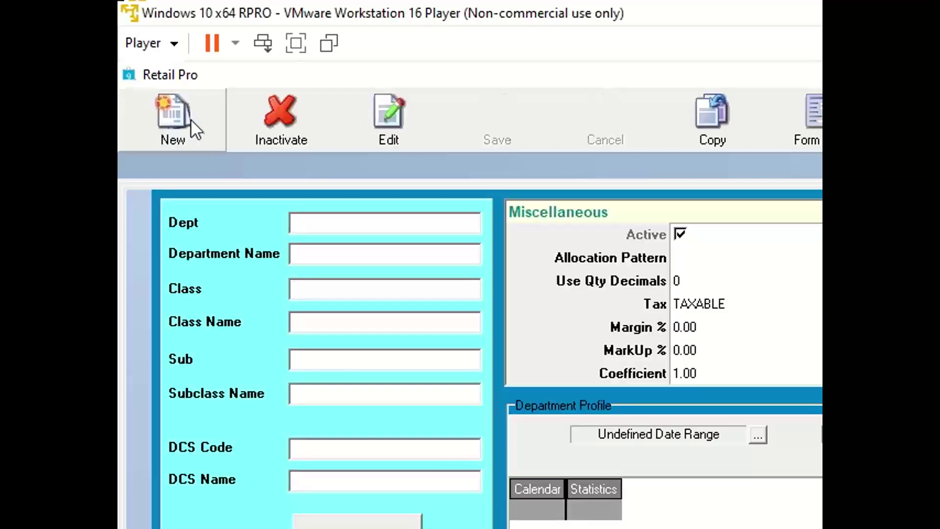
{"action": "left_click", "coordinate": [365, 222]}
{"action": "type", "text": "MEN"}
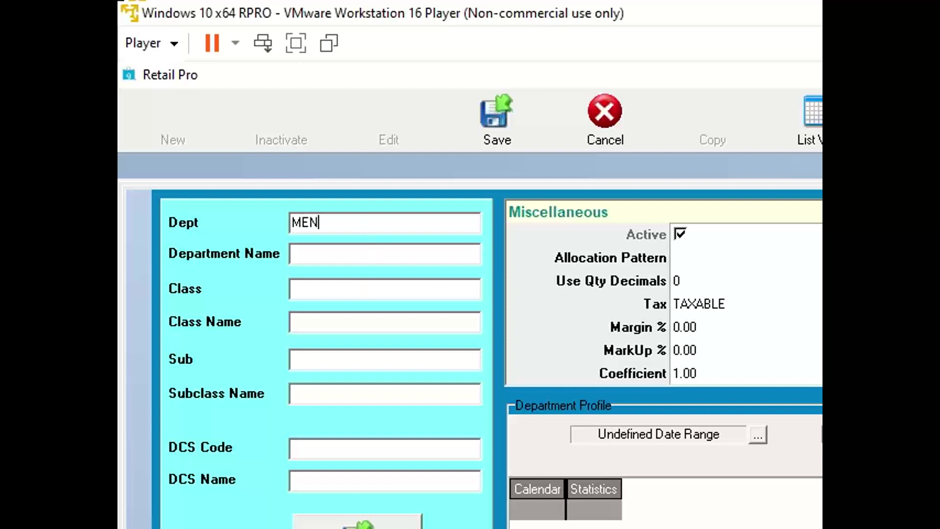
{"action": "key", "text": "Tab"}
{"action": "type", "text": "Men's"}
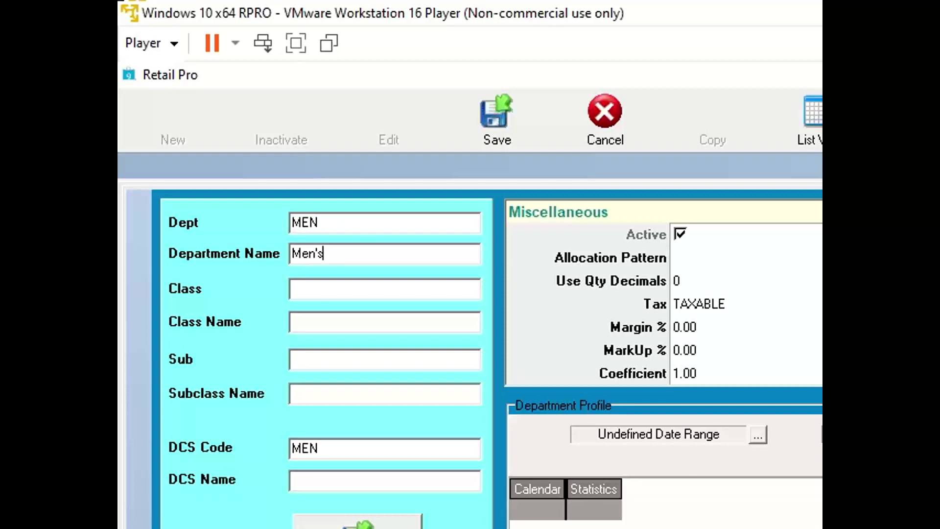
- Set the new record's class code to TOP and its class name to Tops
{"action": "key", "text": "Tab"}
{"action": "type", "text": "TOP"}
{"action": "key", "text": "Tab"}
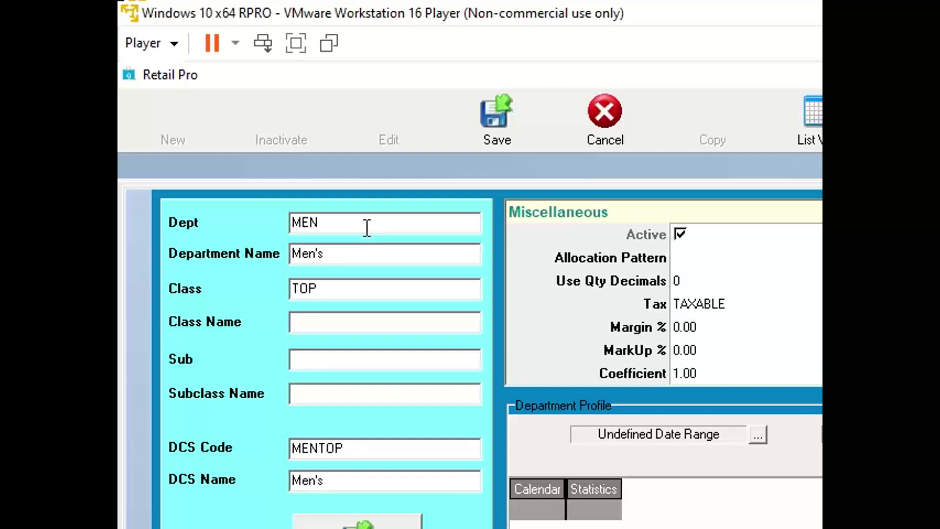
{"action": "type", "text": "Tops"}
{"action": "key", "text": "Tab"}
{"action": "type", "text": "C"}
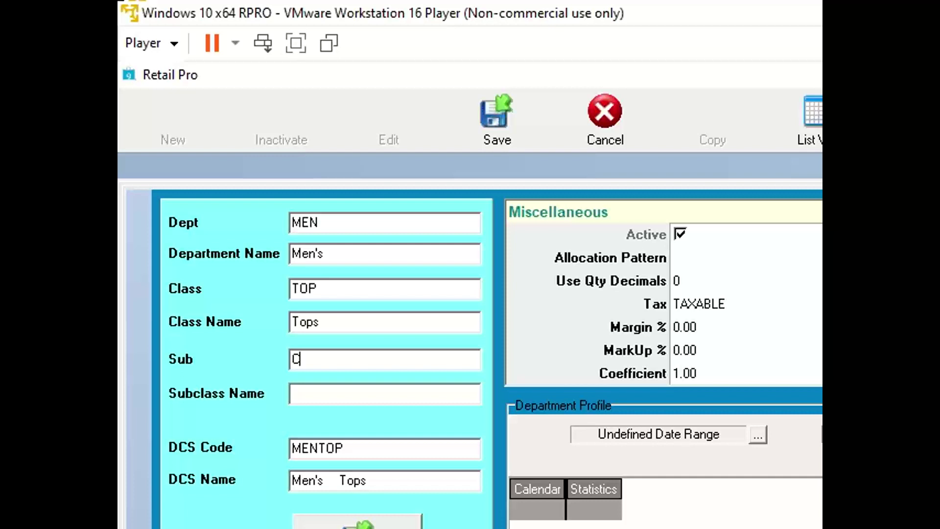
{"action": "type", "text": "Kt"}
{"action": "key", "text": "BackSpace"}
{"action": "type", "text": "Y"}
{"action": "key", "text": "BackSpace"}
{"action": "type", "text": "T"}
{"action": "key", "text": "Tab"}
{"action": "key", "text": "shift+Tab"}
- Set the new record's subclass code to Pol and its subclass name to Polos
{"action": "type", "text": "Pol"}
{"action": "key", "text": "Tab"}
{"action": "type", "text": "Polos"}
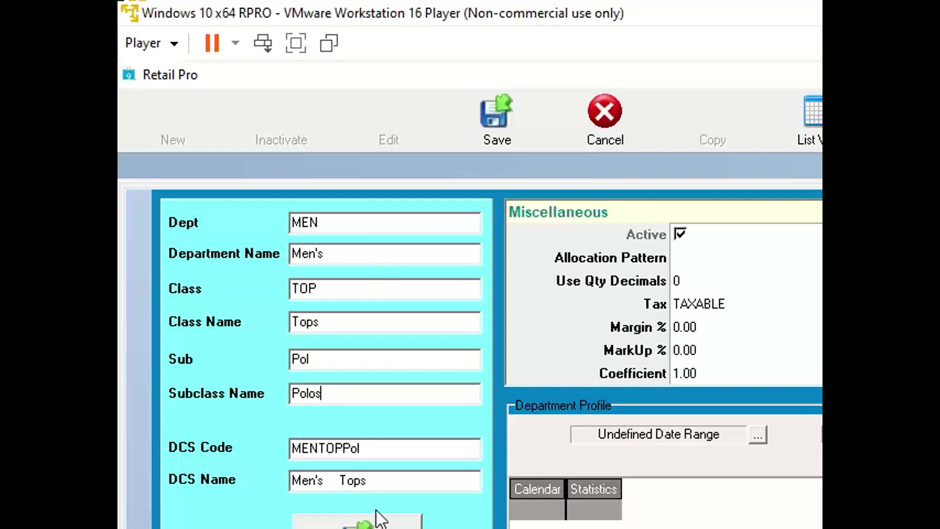
{"action": "left_click", "coordinate": [319, 362]}
{"action": "double_click", "coordinate": [325, 361]}
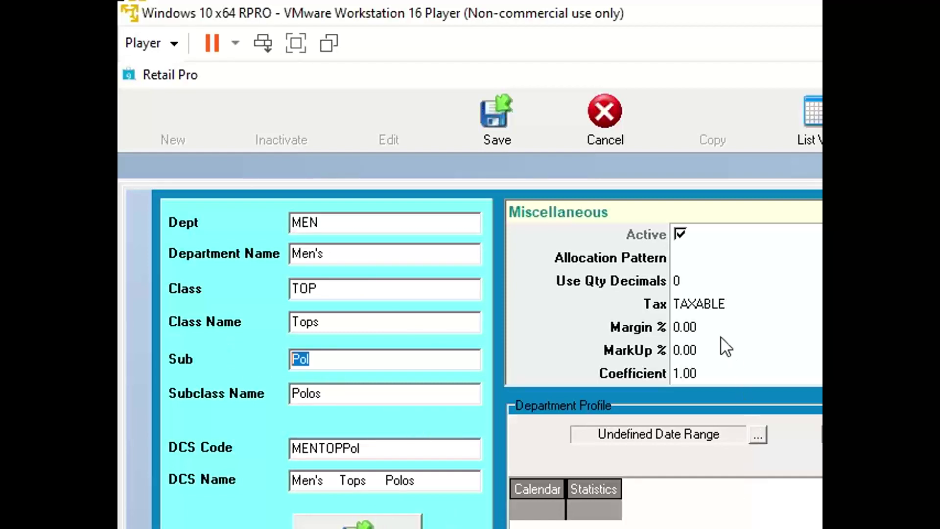
- Examine the tax, margin and coefficient settings of the new department record
{"action": "left_click", "coordinate": [721, 309]}
{"action": "left_click", "coordinate": [750, 309]}
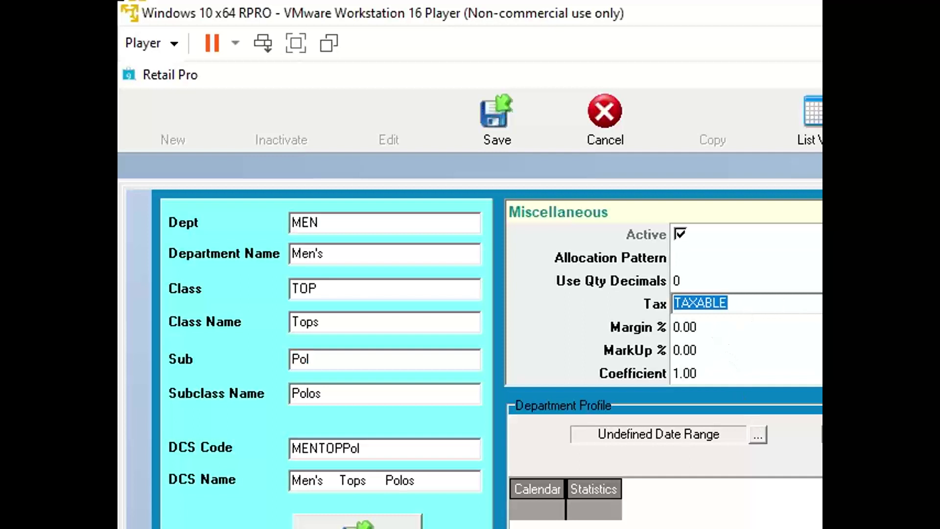
{"action": "key", "text": "alt+Down"}
{"action": "key", "text": "alt+Up"}
{"action": "left_click", "coordinate": [692, 327]}
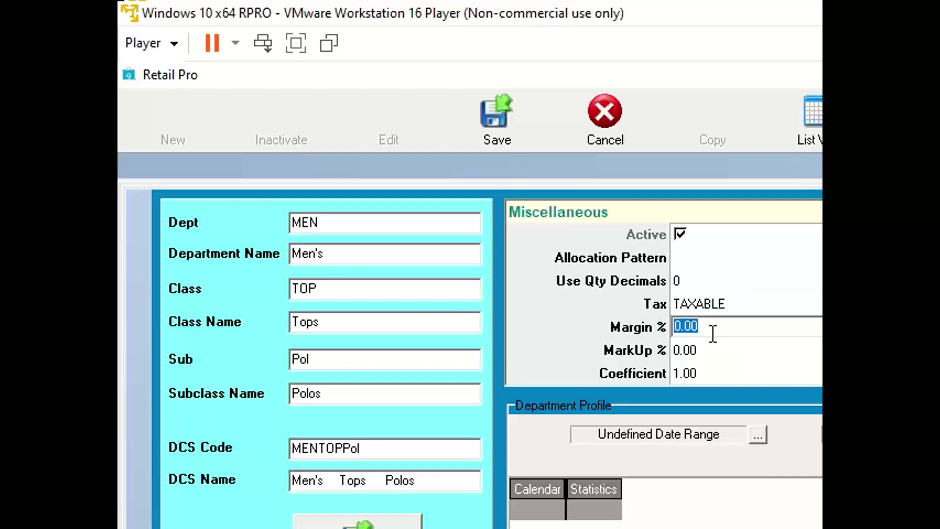
{"action": "left_click", "coordinate": [695, 373]}
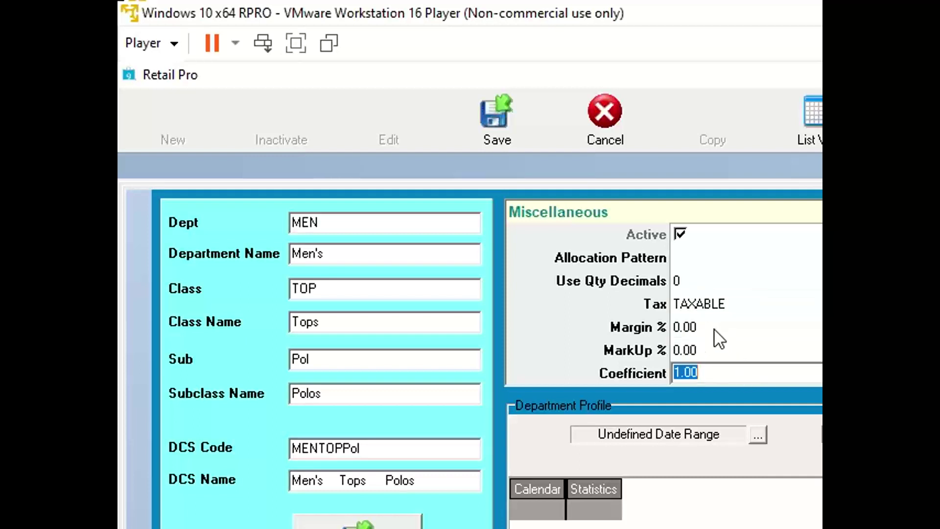
{"action": "left_click", "coordinate": [694, 327]}
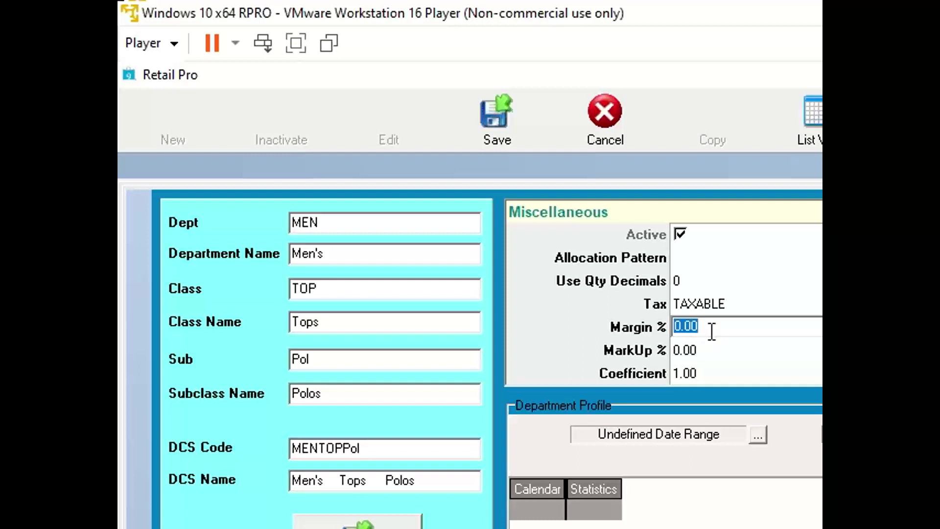
{"action": "left_click", "coordinate": [683, 376]}
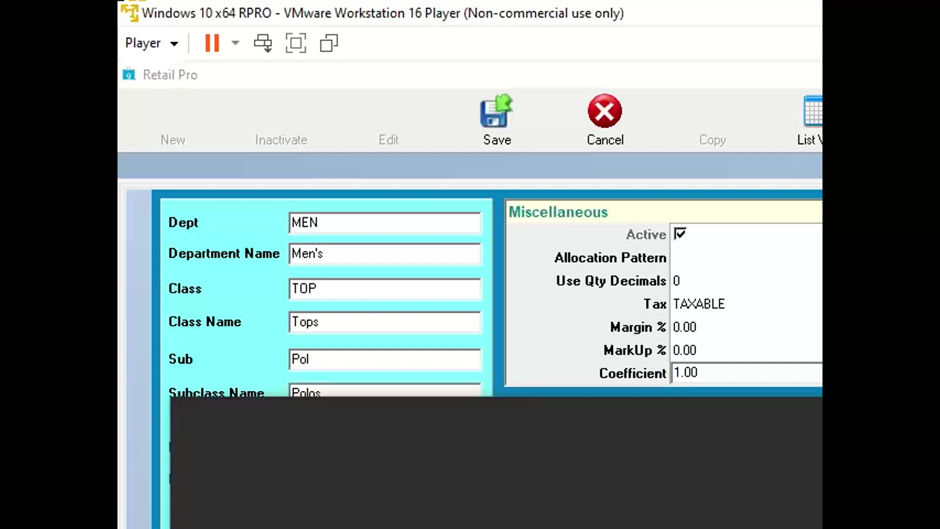
- Open Notepad and move its window aside from the department form
{"action": "type", "text": "not"}
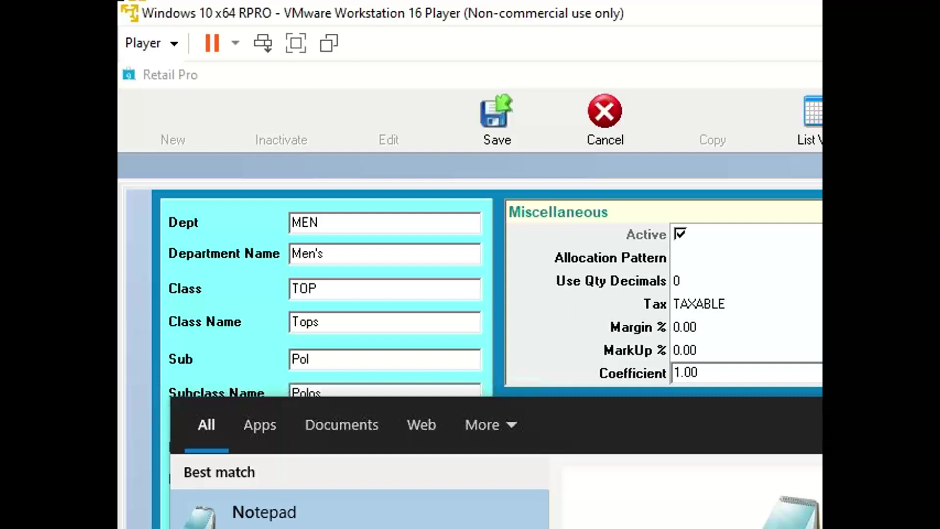
{"action": "type", "text": "epad"}
{"action": "key", "text": "Return"}
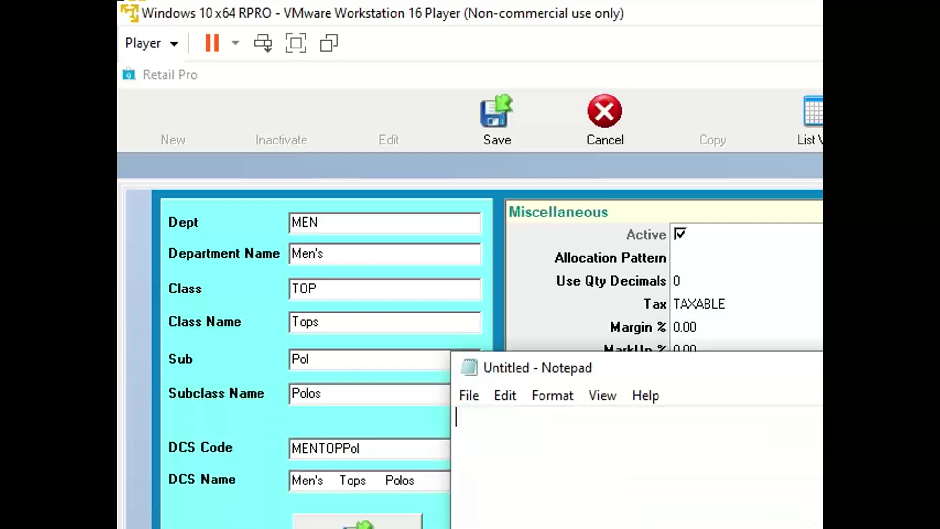
{"action": "left_click_drag", "start_coordinate": [764, 368], "coordinate": [939, 245]}
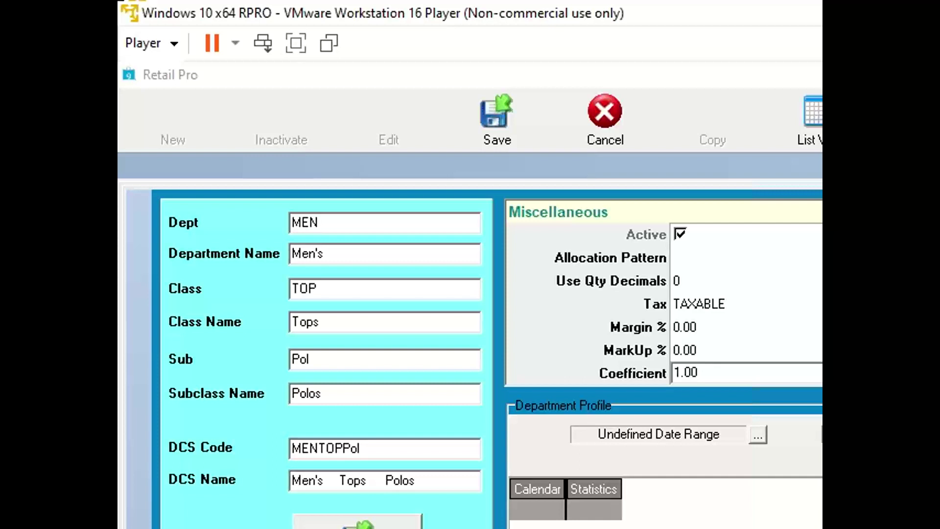
- Set the department's coefficient to 2
{"action": "left_click_drag", "start_coordinate": [726, 371], "coordinate": [631, 374]}
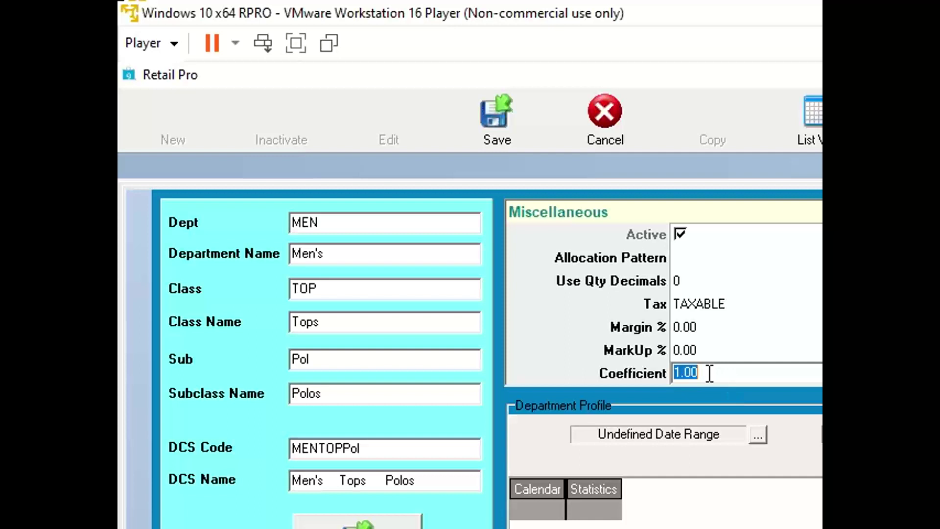
{"action": "type", "text": "2"}
{"action": "key", "text": "Tab"}
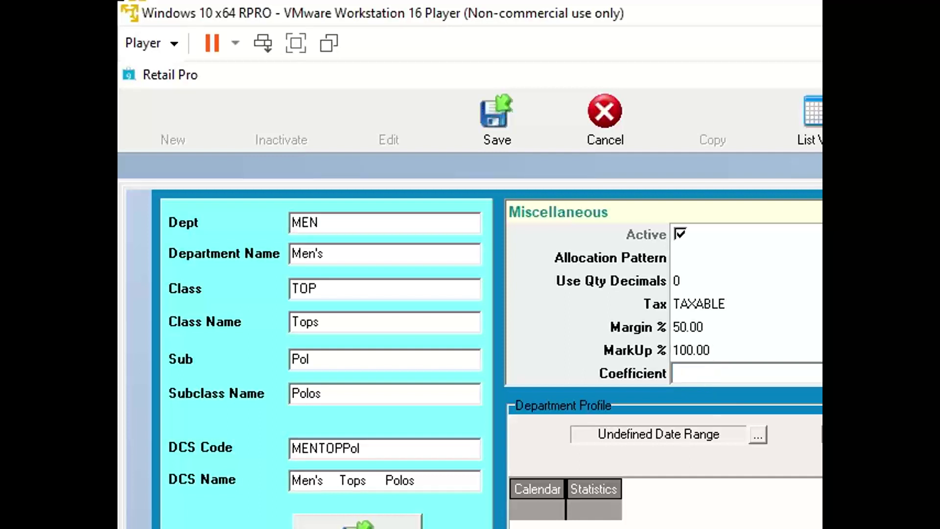
- Set the department's coefficient to 2.5 and save the Men's Tops Polos record
{"action": "left_click", "coordinate": [685, 371]}
{"action": "key", "text": "Delete"}
{"action": "key", "text": "Delete"}
{"action": "key", "text": "Delete"}
{"action": "key", "text": "BackSpace"}
{"action": "type", "text": "2.5"}
{"action": "key", "text": "Return"}
{"action": "left_click", "coordinate": [727, 334]}
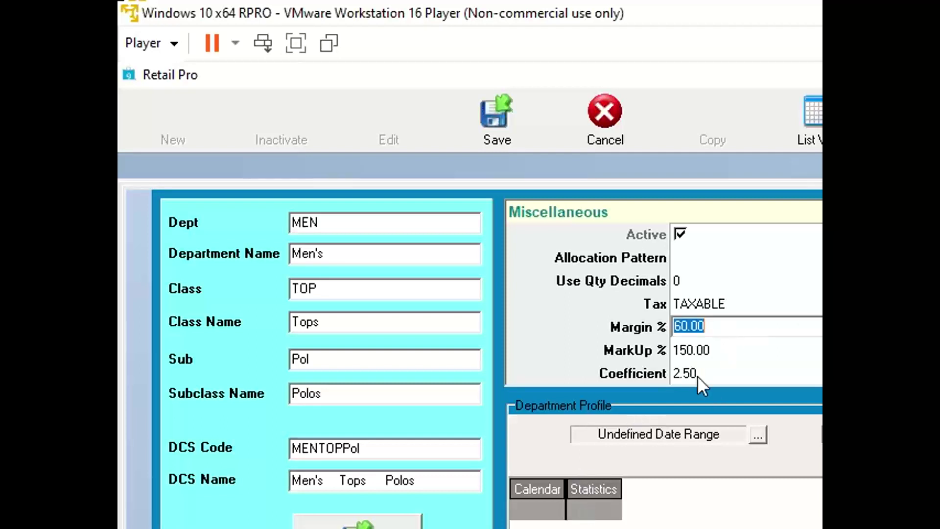
{"action": "left_click", "coordinate": [510, 122]}
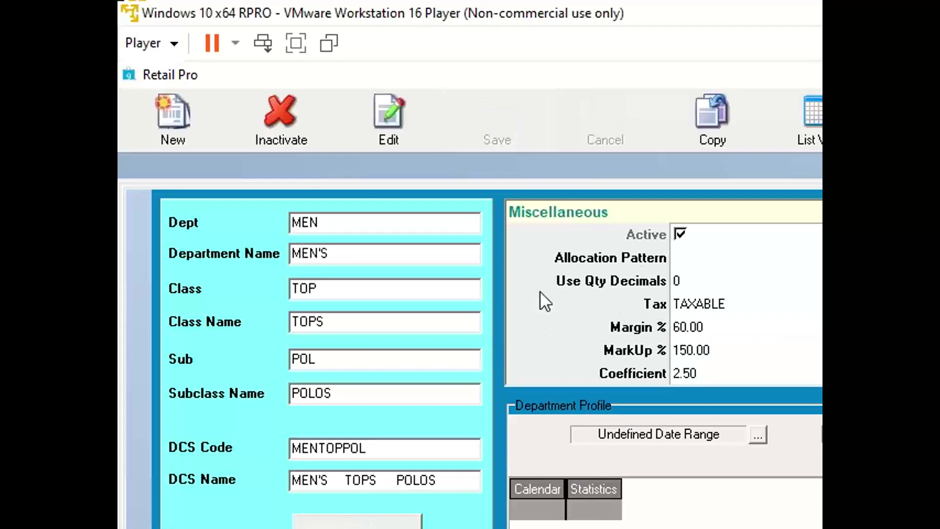
- Return to the departments list and compare the department, class and subclass codes of the Polos and T-Shirts entries
{"action": "left_click", "coordinate": [812, 118]}
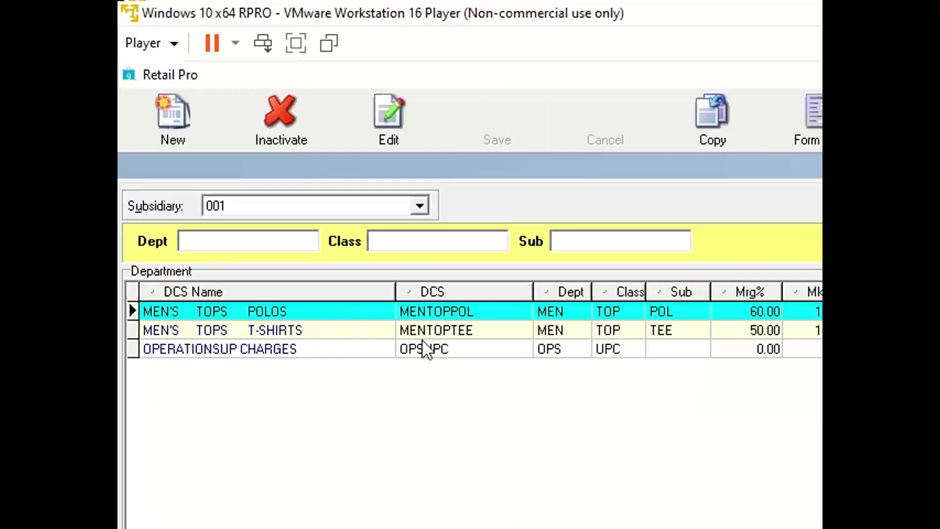
{"action": "left_click", "coordinate": [573, 313]}
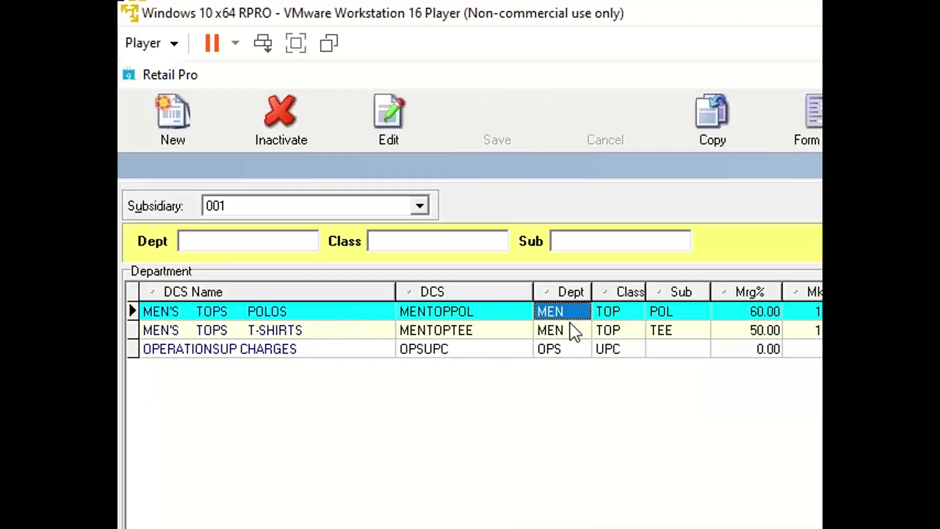
{"action": "left_click", "coordinate": [570, 329]}
{"action": "left_click", "coordinate": [611, 311]}
{"action": "left_click", "coordinate": [608, 328]}
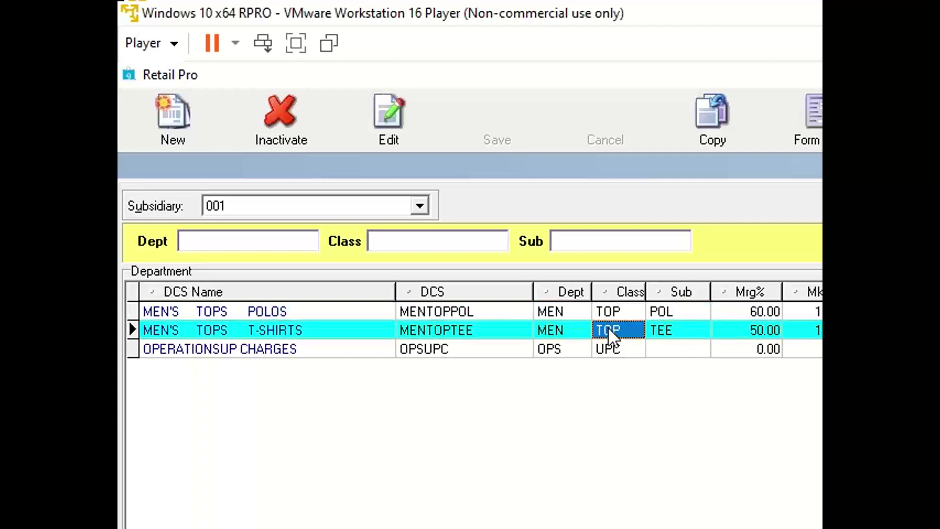
{"action": "left_click", "coordinate": [678, 315]}
{"action": "left_click", "coordinate": [678, 330]}
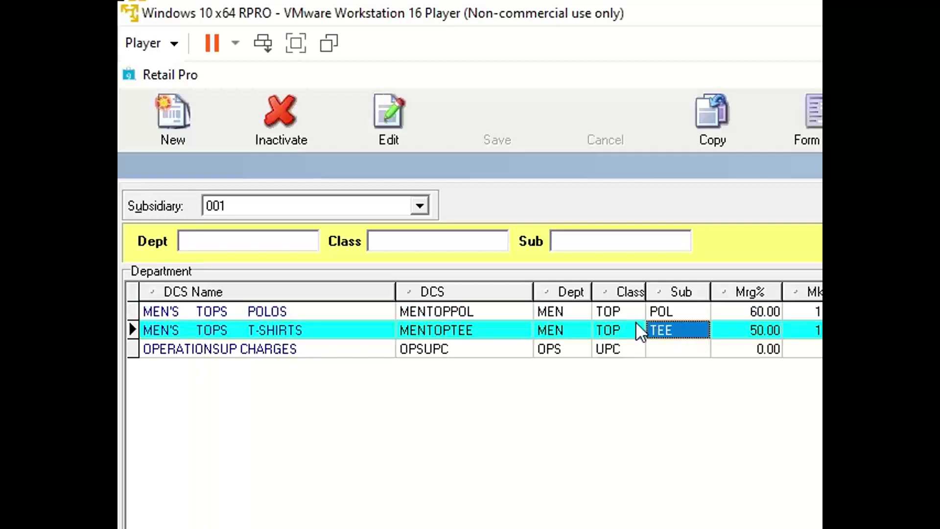
{"action": "left_click", "coordinate": [568, 313]}
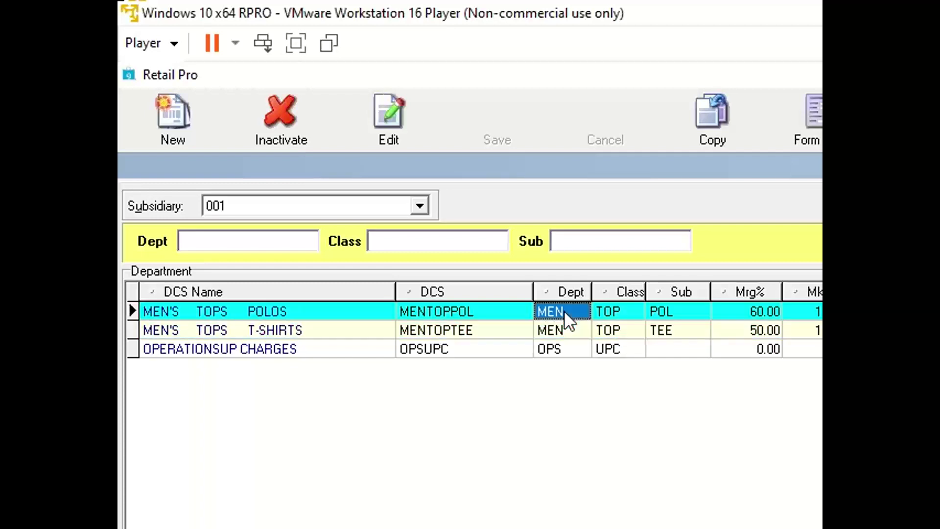
- Copy the Men's Tops Polos record and set the copy's class to BOT with the class name Bottoms
{"action": "left_click", "coordinate": [713, 141]}
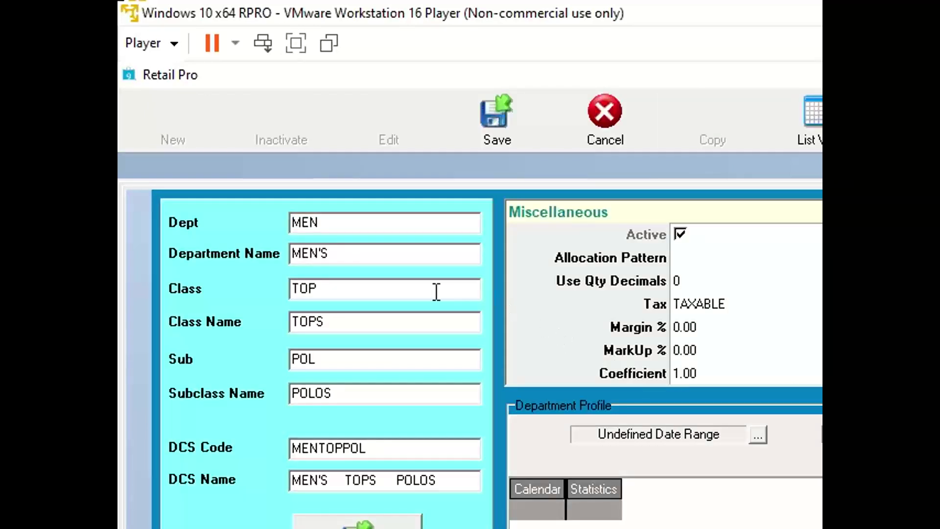
{"action": "left_click_drag", "start_coordinate": [335, 286], "coordinate": [201, 288]}
{"action": "key", "text": "Delete"}
{"action": "key", "text": "Delete"}
{"action": "key", "text": "Delete"}
{"action": "type", "text": "BOT"}
{"action": "left_click_drag", "start_coordinate": [353, 333], "coordinate": [219, 318]}
{"action": "key", "text": "Delete"}
{"action": "key", "text": "Delete"}
{"action": "key", "text": "Delete"}
{"action": "key", "text": "Delete"}
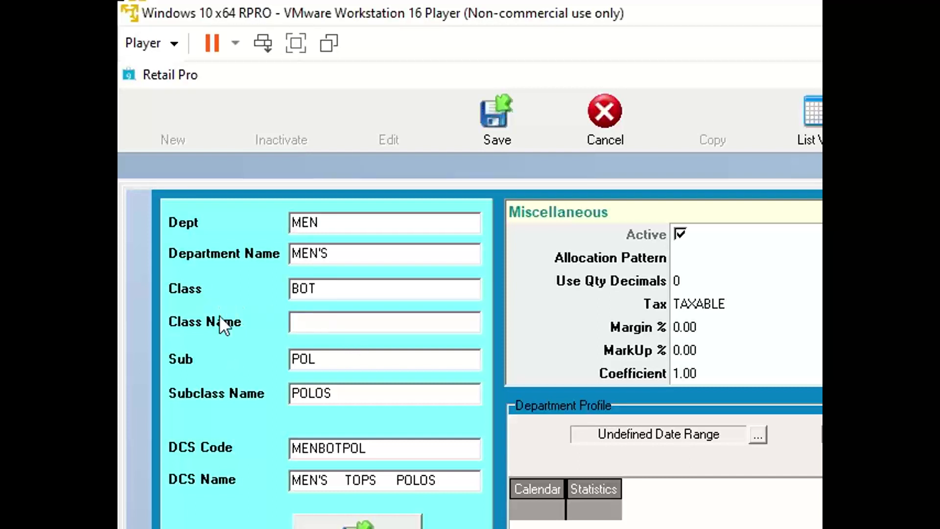
{"action": "type", "text": "Bottoms"}
- Set the copied department's subclass code to SHR and its subclass name to Shorts
{"action": "left_click_drag", "start_coordinate": [318, 357], "coordinate": [245, 347]}
{"action": "key", "text": "Delete"}
{"action": "key", "text": "Delete"}
{"action": "key", "text": "Delete"}
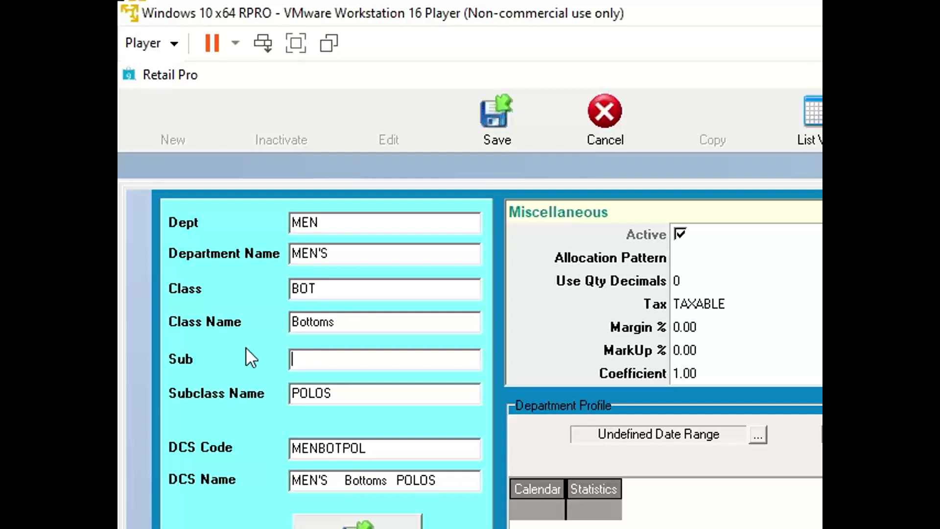
{"action": "type", "text": "SHR"}
{"action": "left_click", "coordinate": [344, 395]}
{"action": "type", "text": "Sh"}
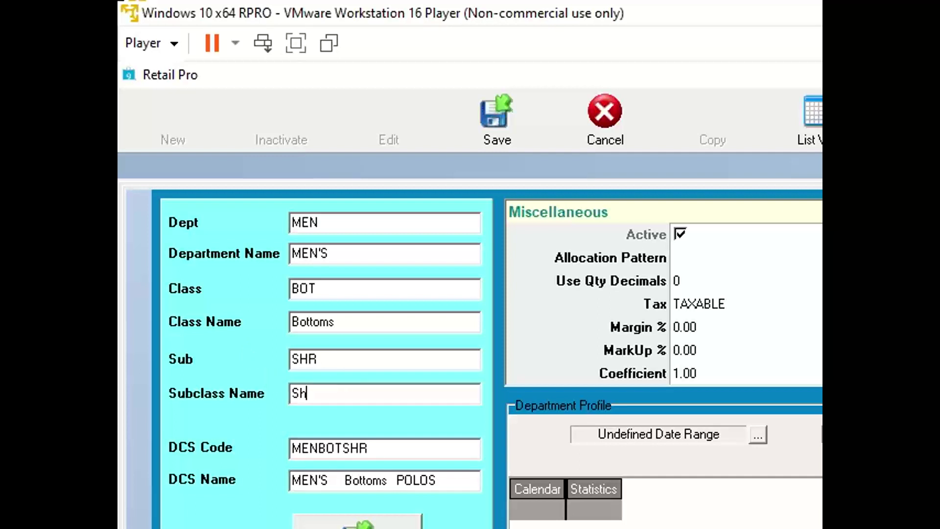
{"action": "type", "text": "orts"}
- Choose TAXABLE as the tax setting of the Men's Bottoms Shorts department
{"action": "left_click", "coordinate": [734, 317]}
{"action": "left_click", "coordinate": [766, 304]}
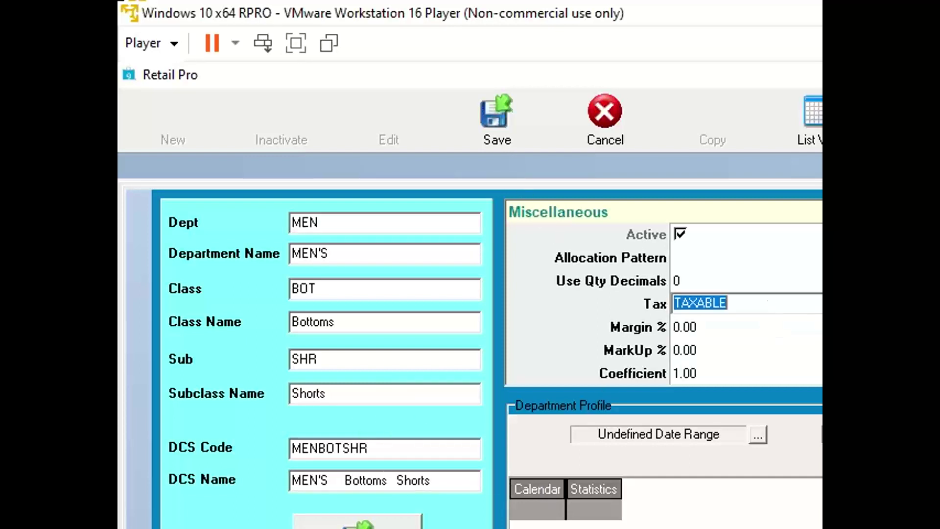
{"action": "left_click", "coordinate": [821, 304]}
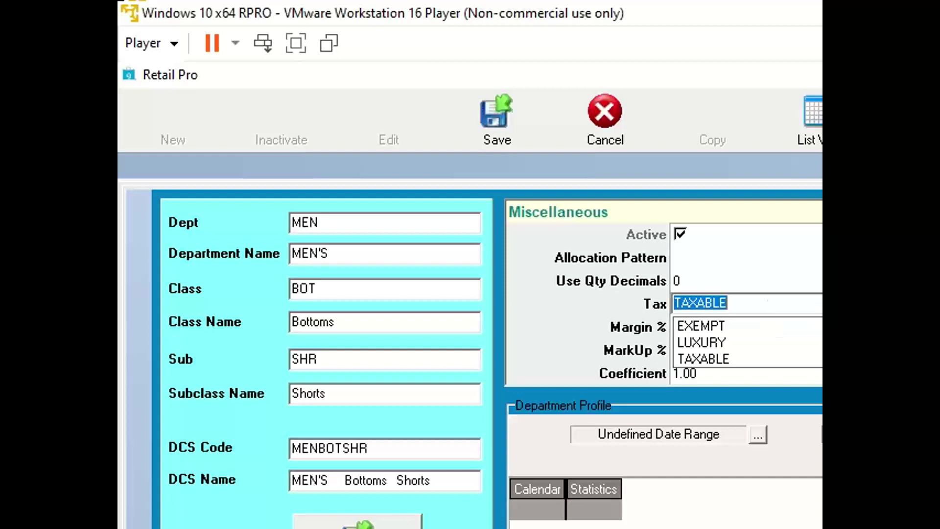
{"action": "left_click", "coordinate": [717, 355]}
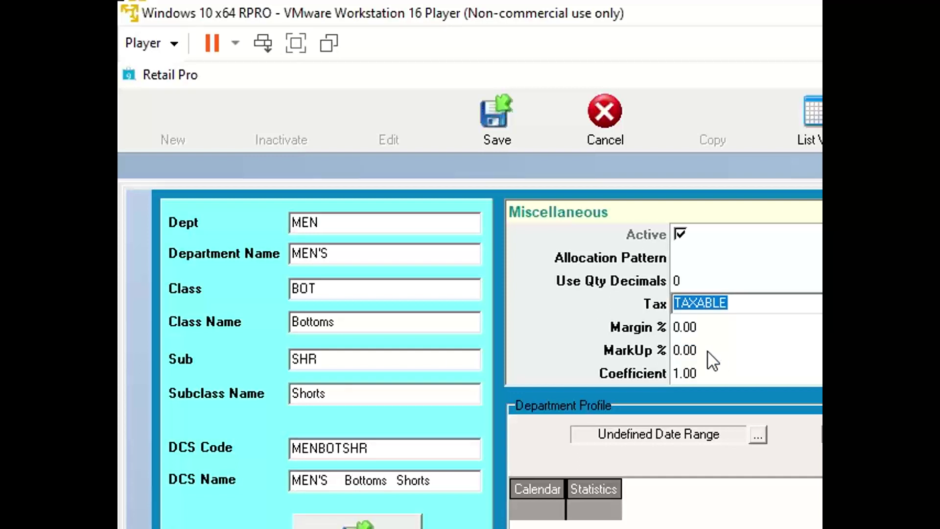
- Set the department's margin to 2.3 % and save the Men's Bottoms Shorts record
{"action": "left_click", "coordinate": [703, 328]}
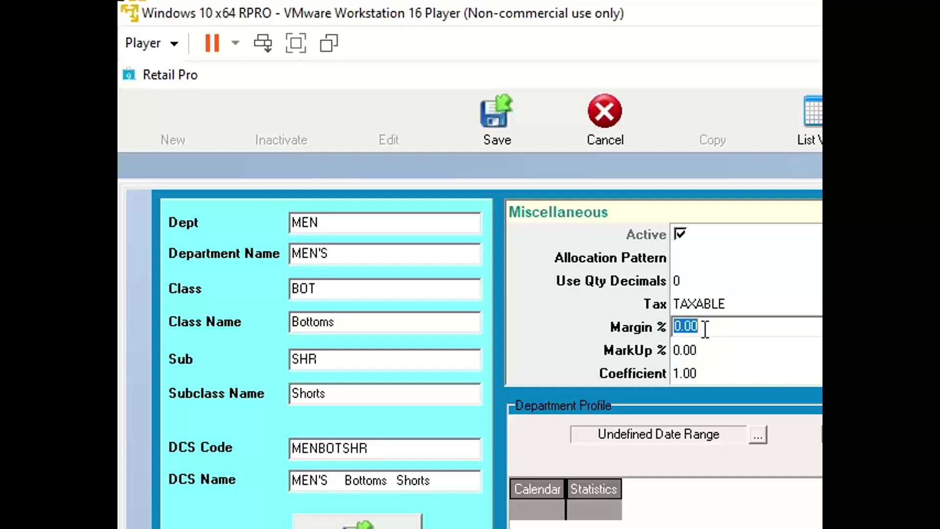
{"action": "type", "text": "2.3"}
{"action": "key", "text": "Tab"}
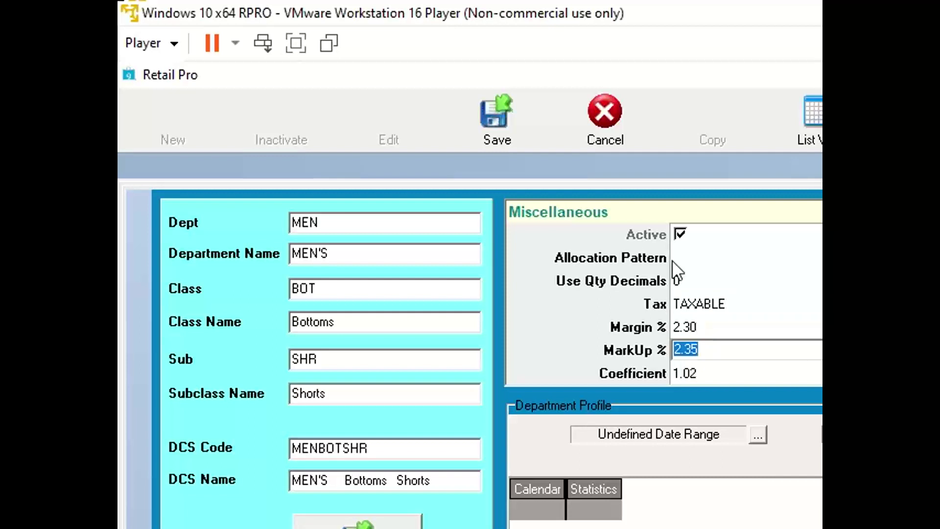
{"action": "left_click", "coordinate": [503, 138]}
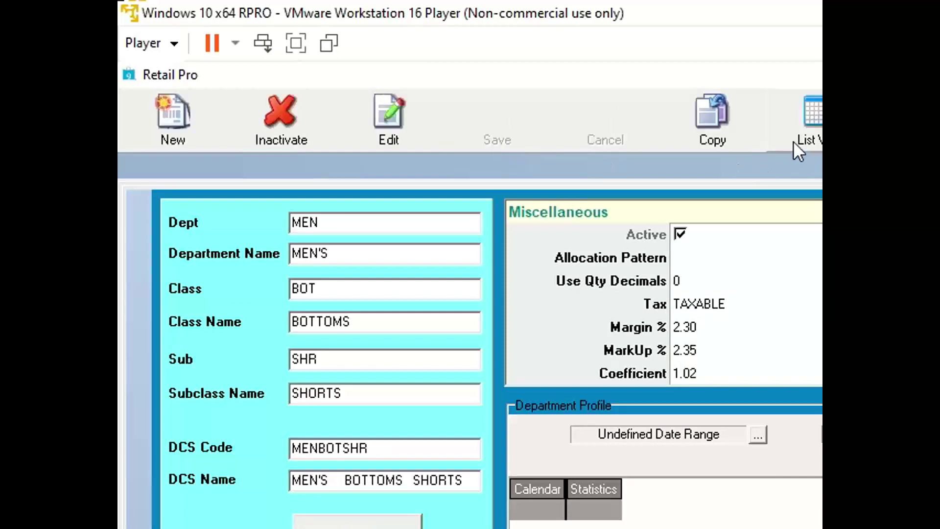
- Return to the departments list and compare the department, class and subclass codes of the Shorts, Polos and T-Shirts entries
{"action": "left_click", "coordinate": [813, 137]}
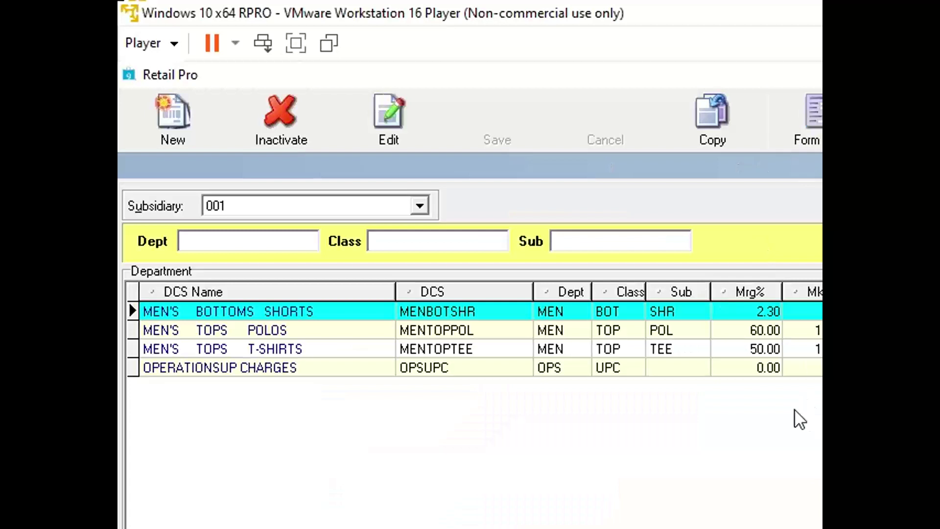
{"action": "left_click", "coordinate": [557, 349]}
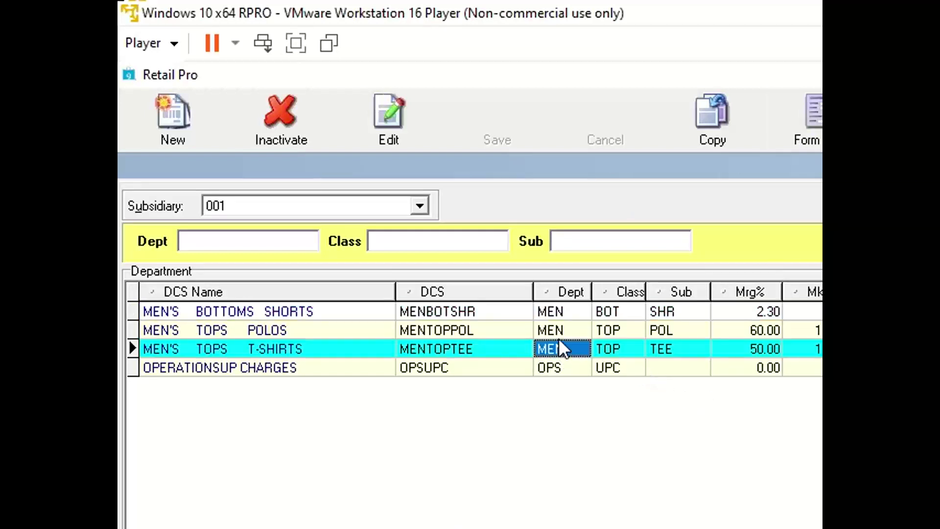
{"action": "left_click", "coordinate": [558, 317]}
{"action": "left_click", "coordinate": [556, 330]}
{"action": "left_click", "coordinate": [550, 351]}
{"action": "key", "text": "shift+Right"}
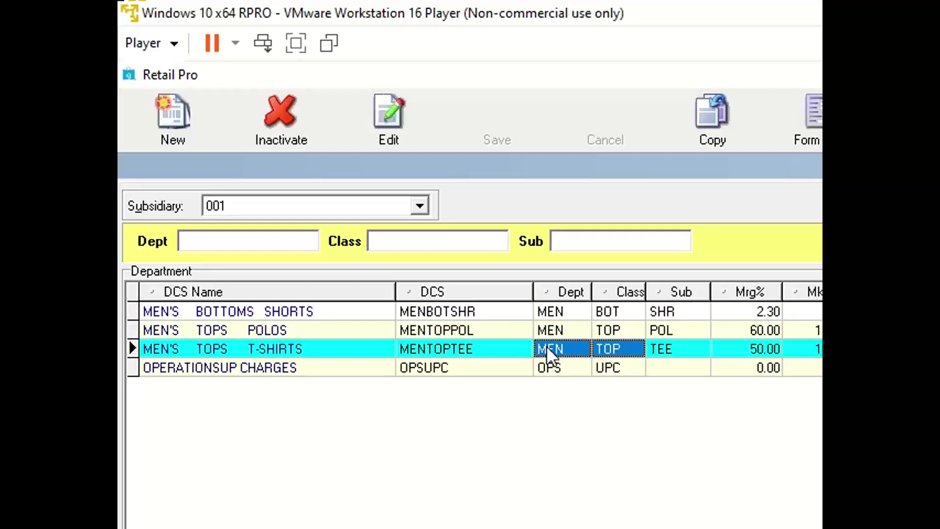
{"action": "key", "text": "shift+Right"}
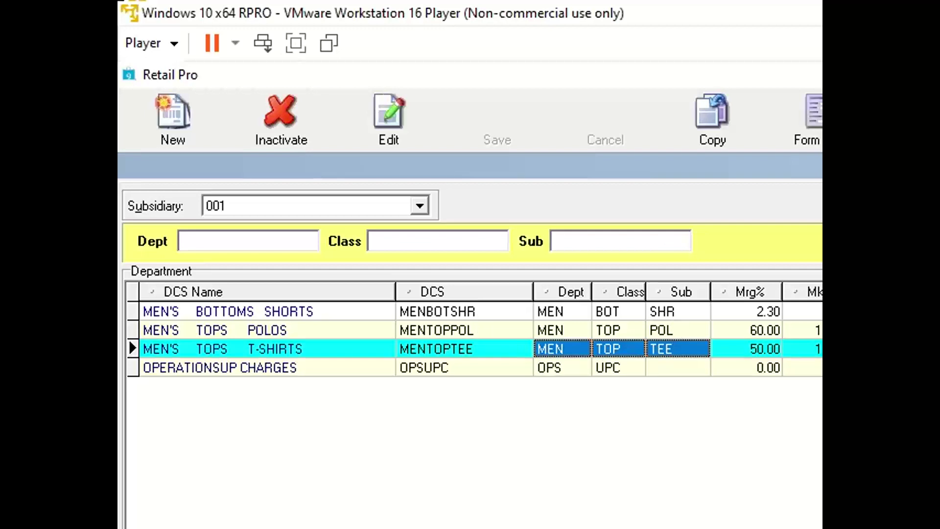
- Leave the departments list, open the merchandise vendors list and select the Nike vendor's name
{"action": "mouse_move", "coordinate": [5, 151]}
{"action": "left_mouse_down"}
{"action": "mouse_move", "coordinate": [803, 152]}
{"action": "mouse_move", "coordinate": [820, 134]}
{"action": "mouse_move", "coordinate": [4, 142]}
{"action": "left_mouse_up"}
{"action": "key", "text": "Escape"}
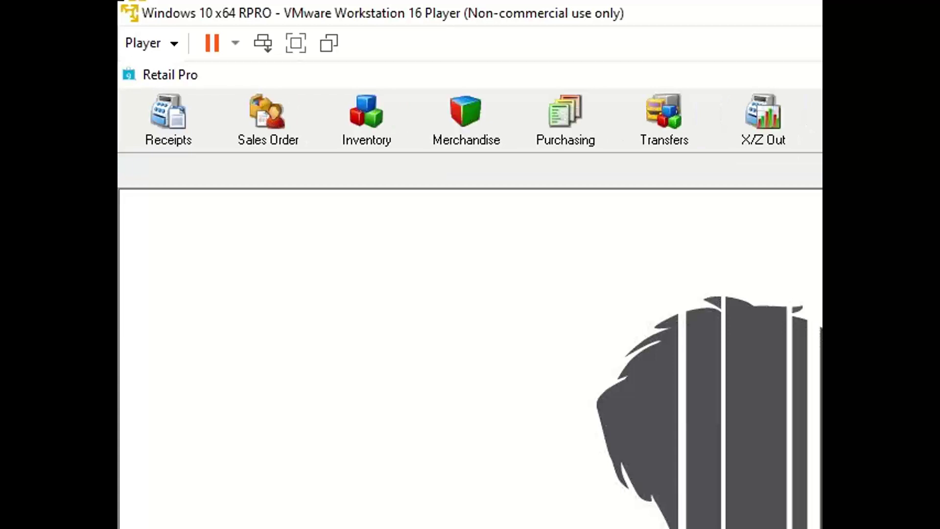
{"action": "left_click", "coordinate": [472, 131]}
{"action": "left_click", "coordinate": [474, 175]}
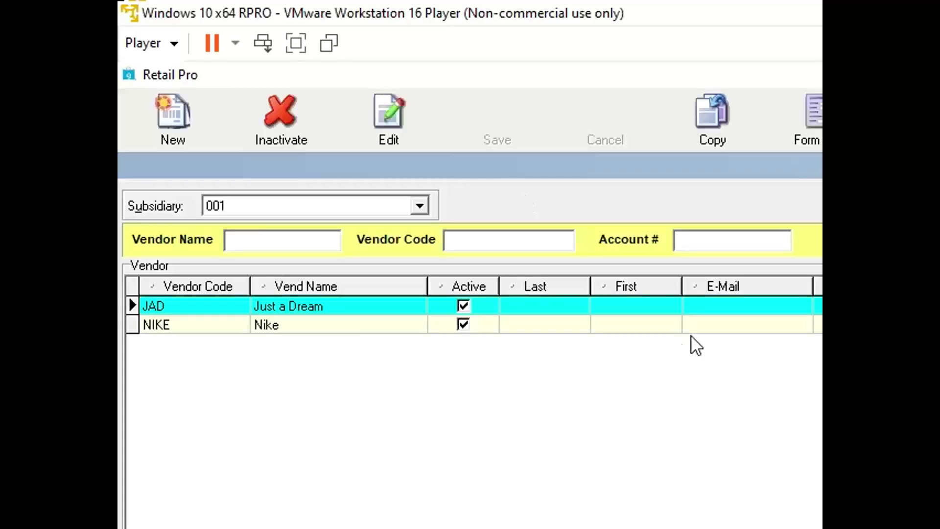
{"action": "left_click", "coordinate": [323, 328]}
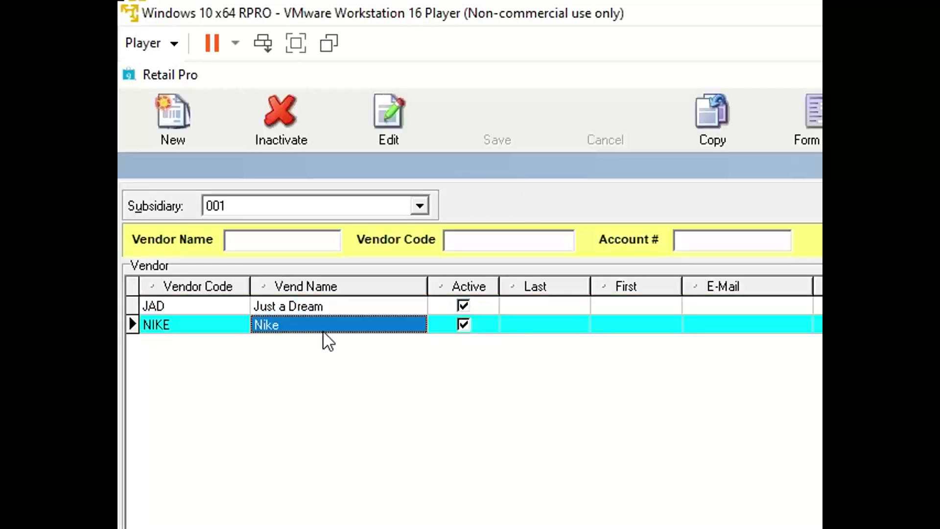
{"action": "left_click", "coordinate": [259, 322]}
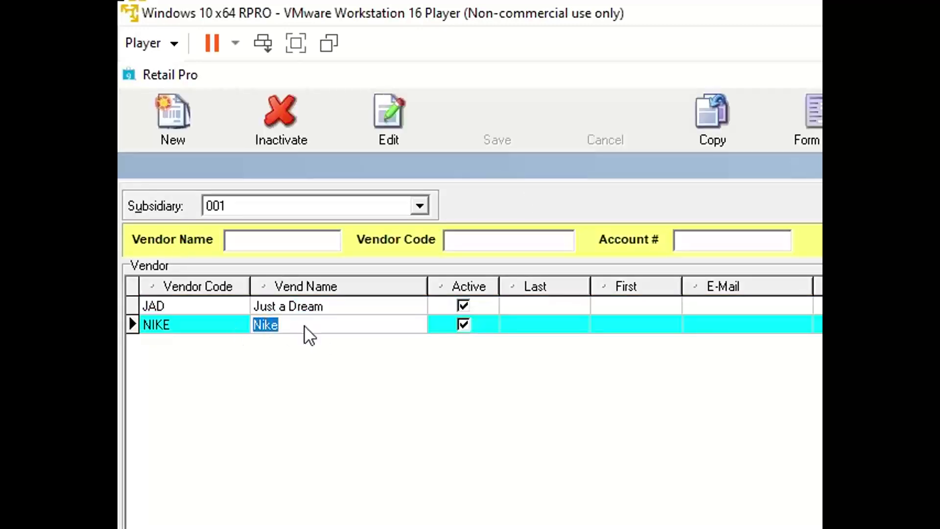
- Create a new vendor record with the code PETES and the name Pete's INC
{"action": "left_click", "coordinate": [180, 132]}
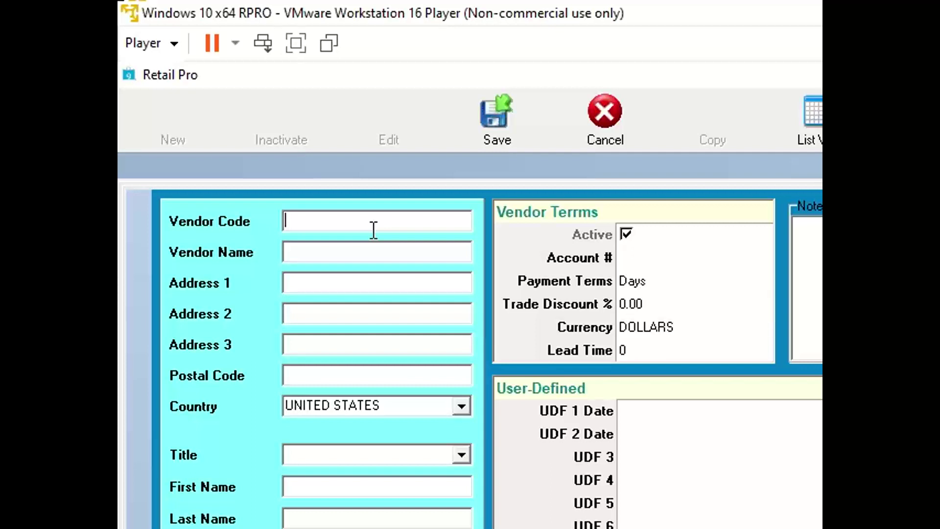
{"action": "type", "text": "P"}
{"action": "type", "text": "ETES"}
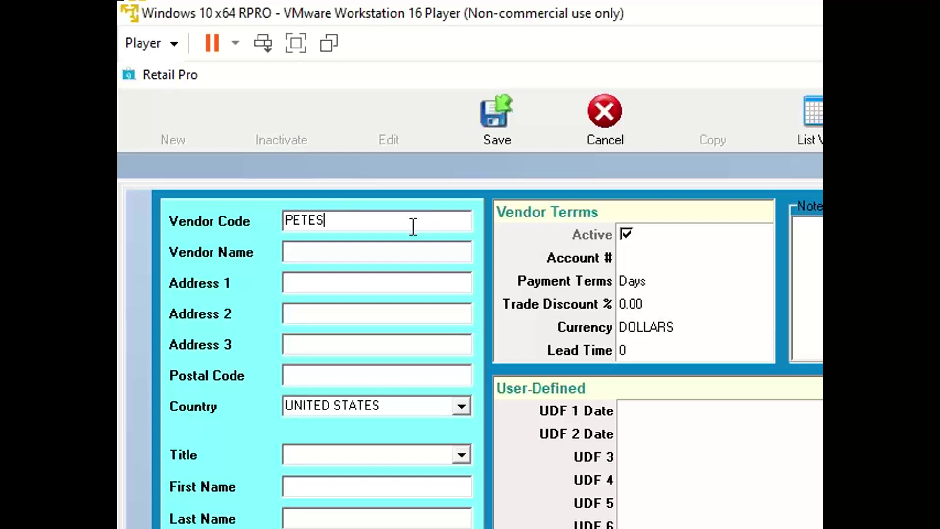
{"action": "left_click", "coordinate": [358, 254]}
{"action": "type", "text": "Pete's IN"}
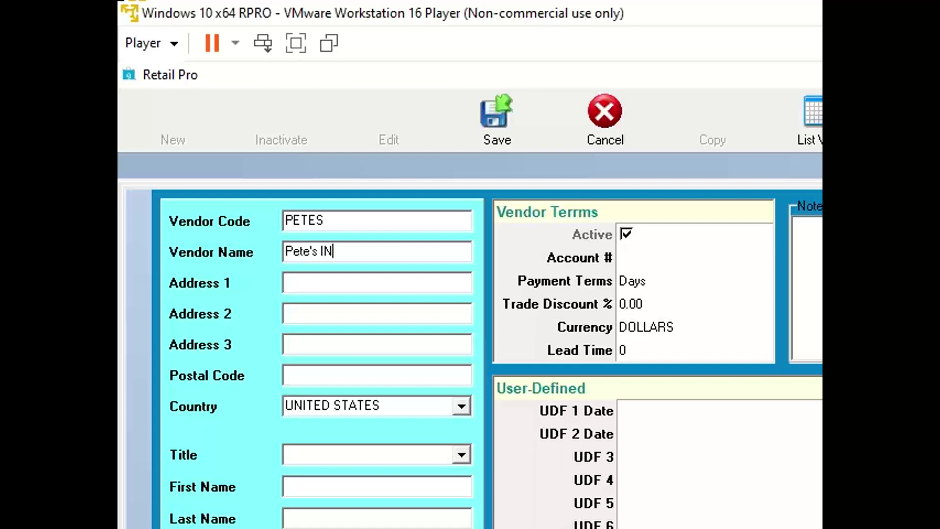
{"action": "type", "text": "V"}
{"action": "key", "text": "BackSpace"}
{"action": "type", "text": "C"}
- Fill in the vendor's street address, a postal code, and the city and state in the third address line
{"action": "left_click", "coordinate": [332, 287]}
{"action": "type", "text": "1234 Main "}
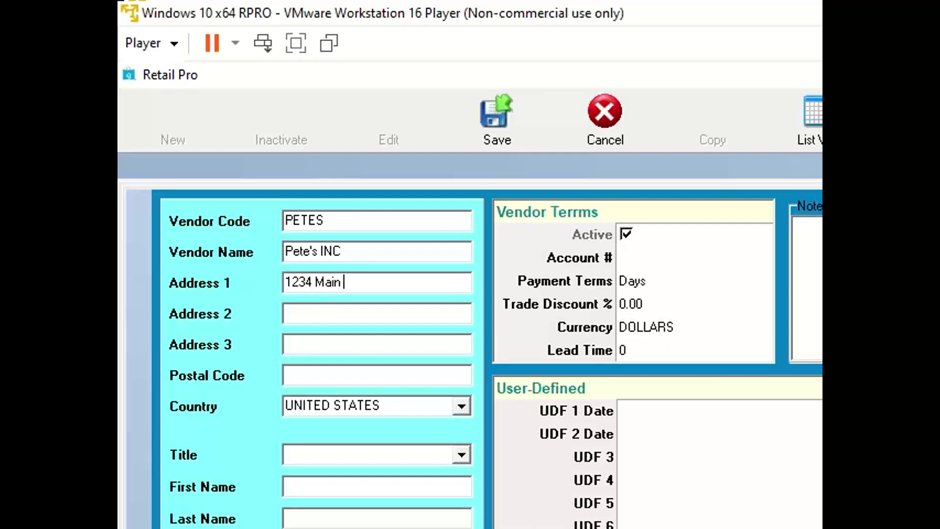
{"action": "type", "text": "Street"}
{"action": "left_click", "coordinate": [350, 375]}
{"action": "type", "text": "12345"}
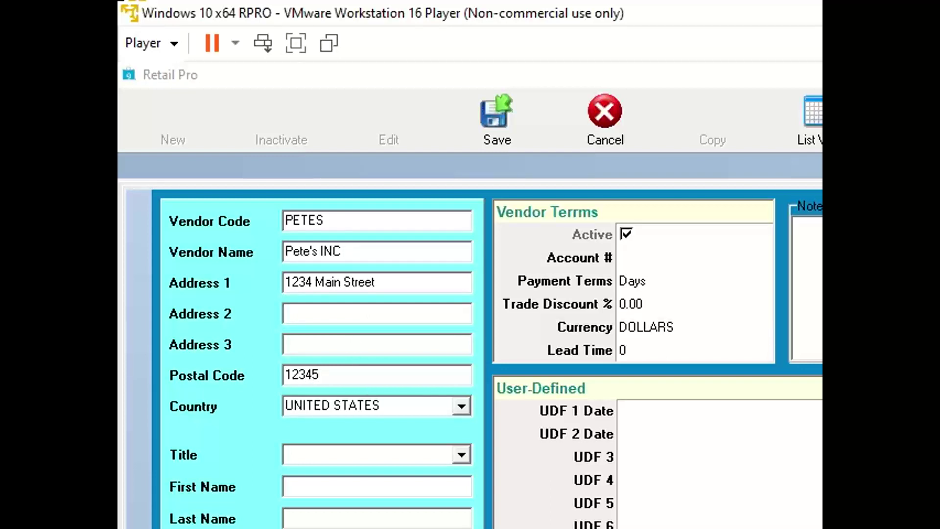
{"action": "key", "text": "Tab"}
{"action": "left_click", "coordinate": [326, 343]}
{"action": "type", "text": "Sacr"}
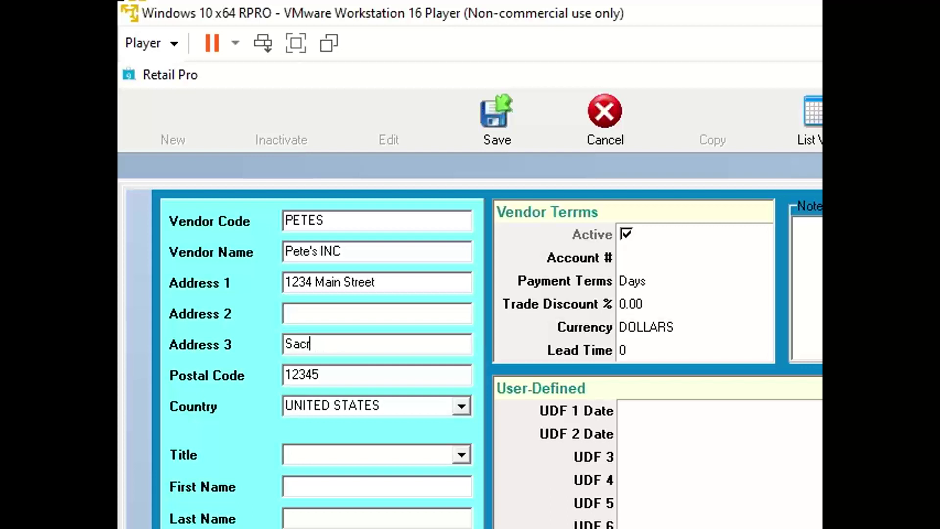
{"action": "type", "text": "amento CA"}
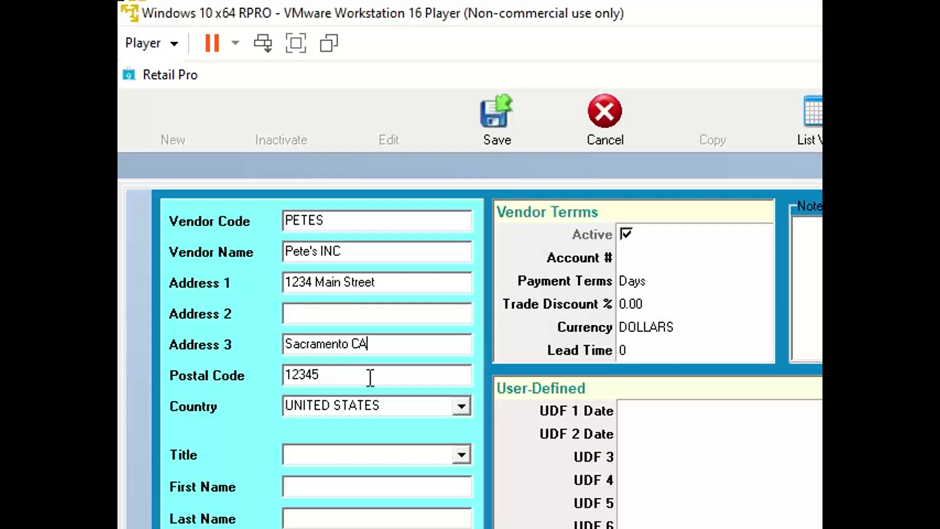
- Replace the vendor's postal code with the one matching the entered city
{"action": "left_click_drag", "start_coordinate": [299, 376], "coordinate": [160, 360]}
{"action": "key", "text": "Delete"}
{"action": "key", "text": "Delete"}
{"action": "key", "text": "Delete"}
{"action": "key", "text": "Delete"}
{"action": "key", "text": "Delete"}
{"action": "type", "text": "95814"}
{"action": "left_click", "coordinate": [359, 451]}
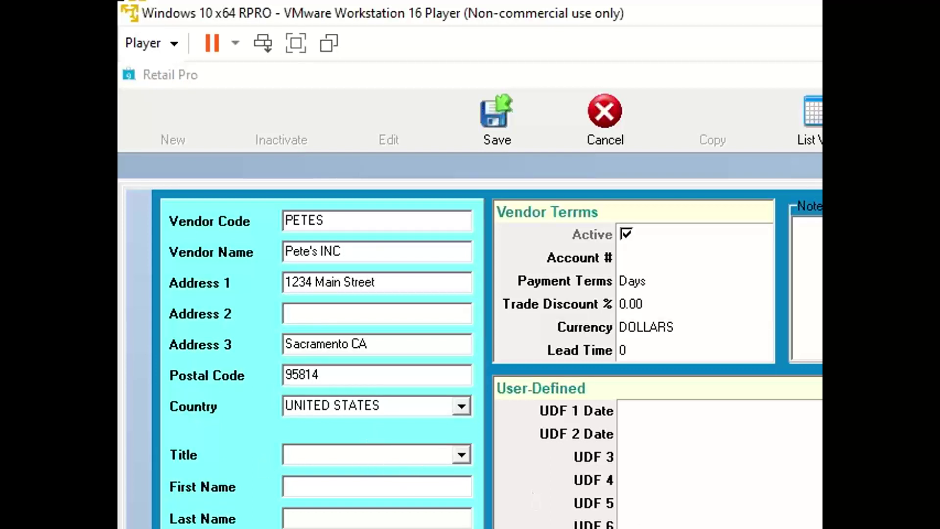
{"action": "key", "text": "Return"}
- Fill in the vendor contact's first and last name
{"action": "left_click", "coordinate": [373, 487]}
{"action": "type", "text": "John"}
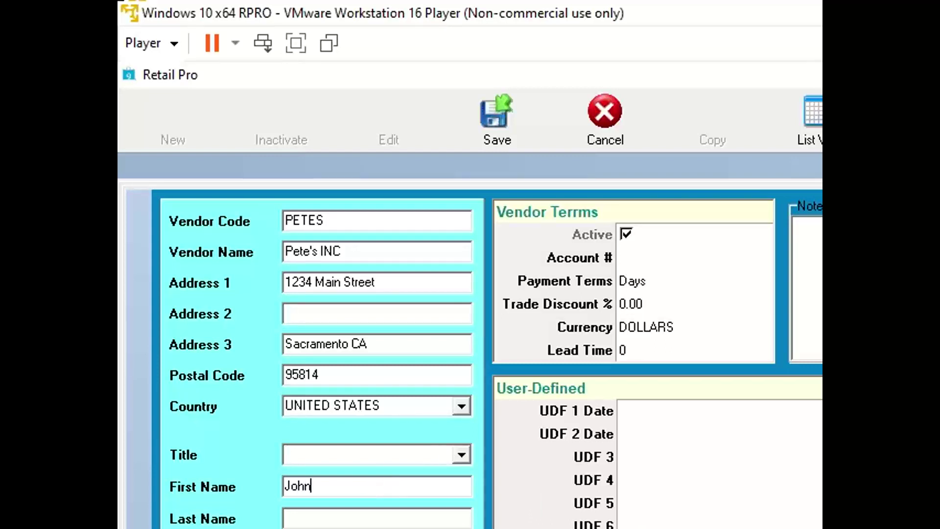
{"action": "key", "text": "Tab"}
{"action": "type", "text": "Smith"}
- Enter the account number in the vendor terms
{"action": "left_click", "coordinate": [648, 283]}
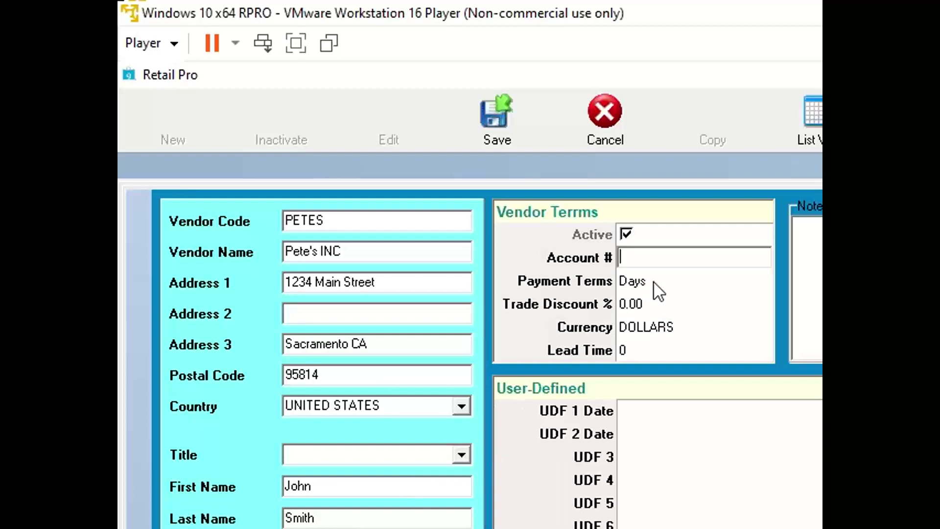
{"action": "left_click", "coordinate": [653, 282]}
{"action": "left_click", "coordinate": [657, 256]}
{"action": "left_click", "coordinate": [652, 275]}
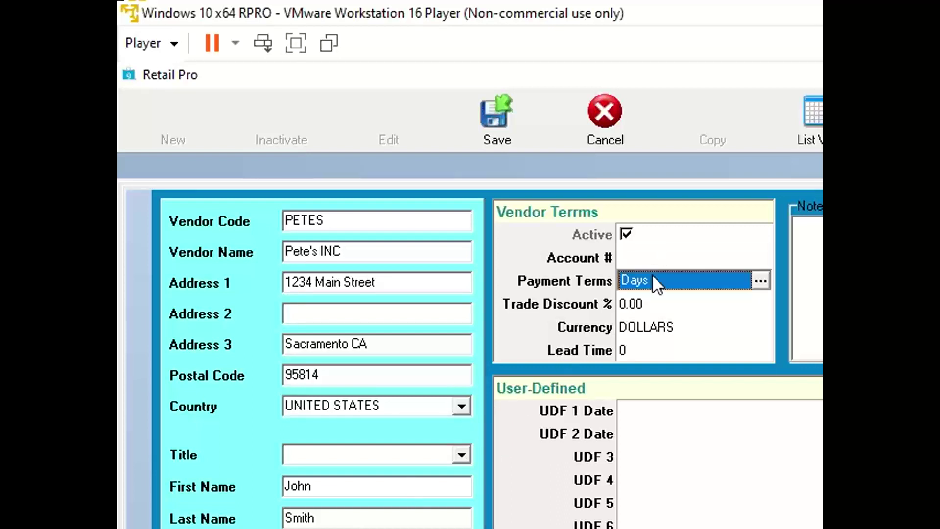
{"action": "left_click", "coordinate": [657, 261]}
{"action": "left_click", "coordinate": [654, 277]}
{"action": "left_click", "coordinate": [654, 267]}
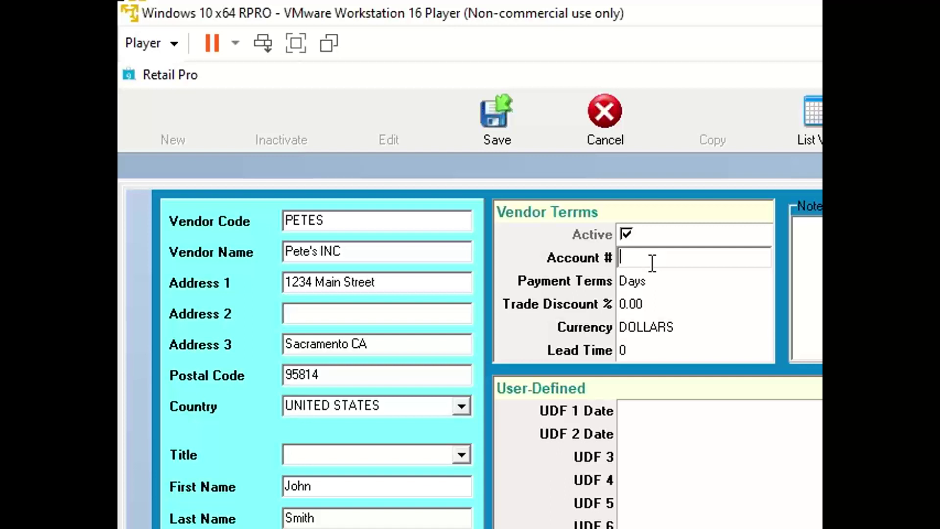
{"action": "type", "text": "98765431"}
- Set the vendor's payment terms to NET 30 days
{"action": "left_click", "coordinate": [656, 283]}
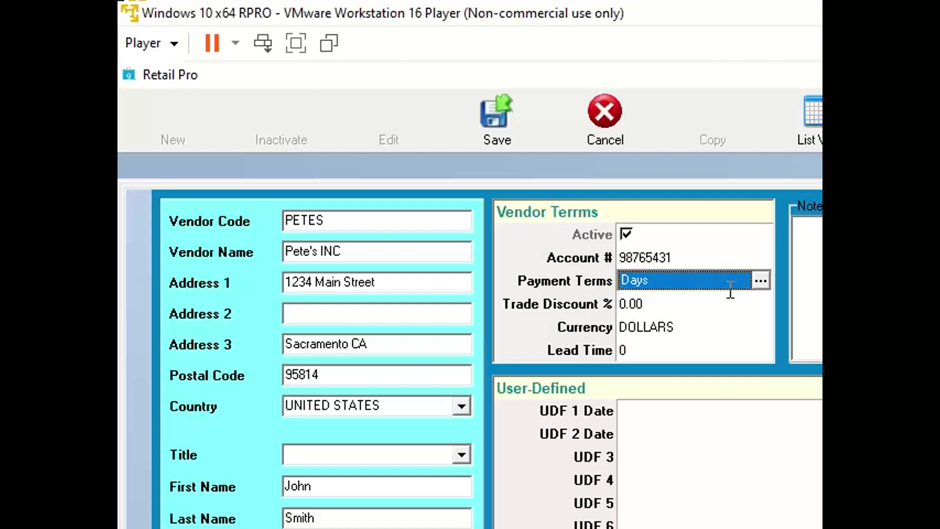
{"action": "left_click", "coordinate": [762, 283]}
{"action": "left_click", "coordinate": [763, 283]}
- Review the vendor's account number, payment terms, currency and lead time settings
{"action": "left_click", "coordinate": [650, 252]}
{"action": "left_click", "coordinate": [651, 274]}
{"action": "left_click", "coordinate": [651, 256]}
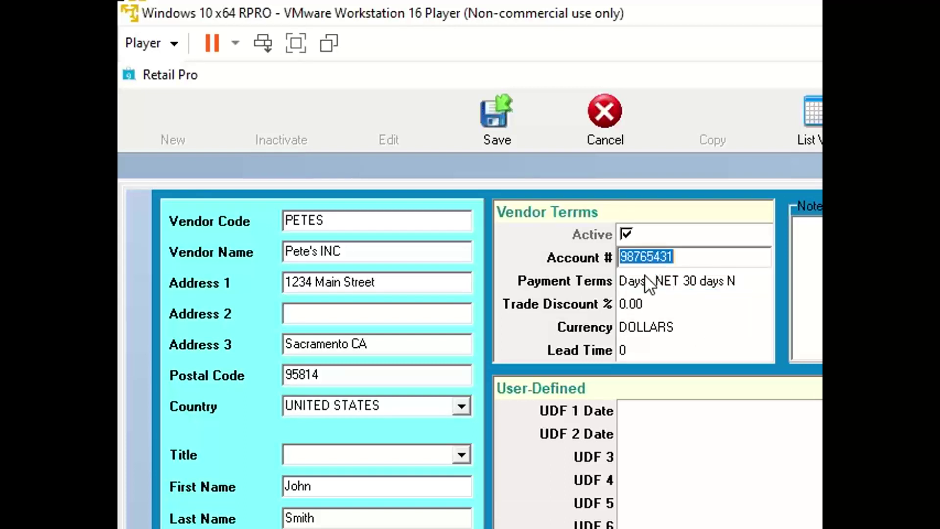
{"action": "left_click", "coordinate": [644, 274]}
{"action": "left_click", "coordinate": [645, 257]}
{"action": "left_click", "coordinate": [640, 280]}
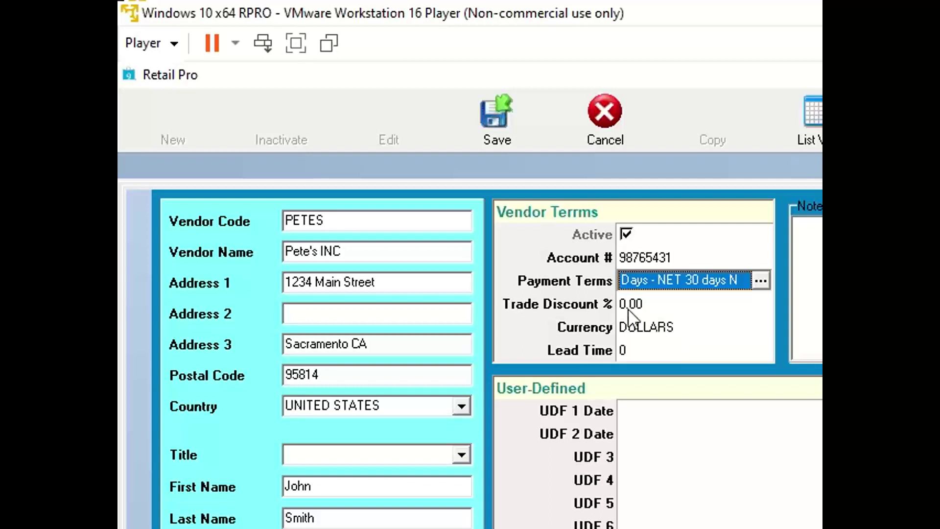
{"action": "left_click", "coordinate": [646, 328]}
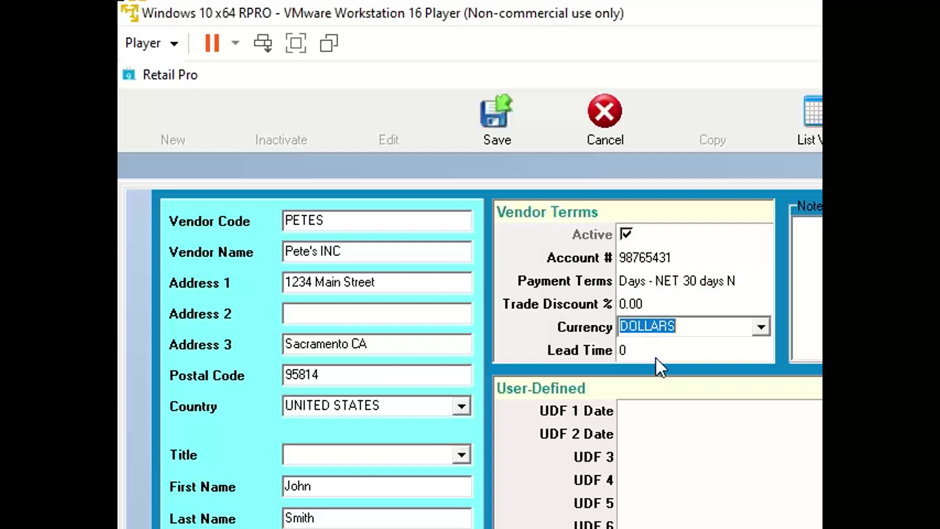
{"action": "left_click", "coordinate": [656, 353]}
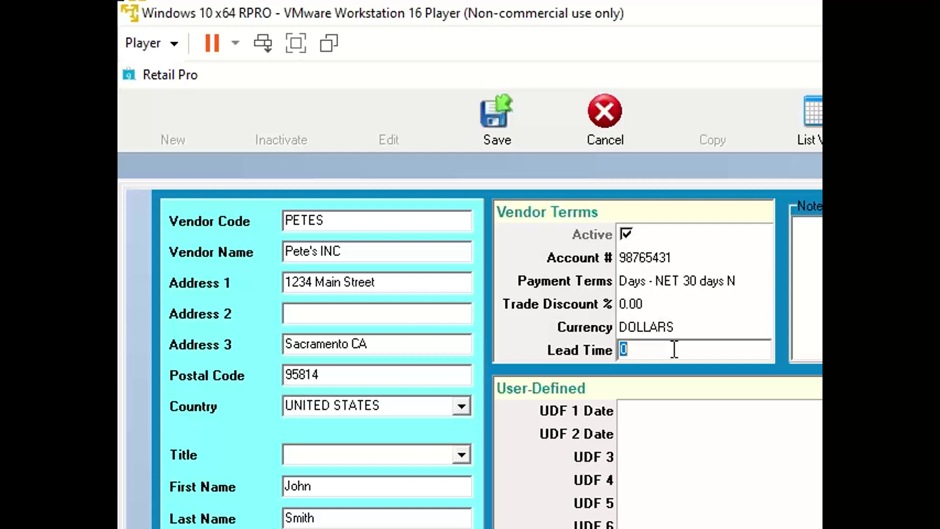
- Set the vendor's lead time to 14, leaving the trade discount as it is
{"action": "type", "text": "14"}
{"action": "left_click", "coordinate": [661, 306]}
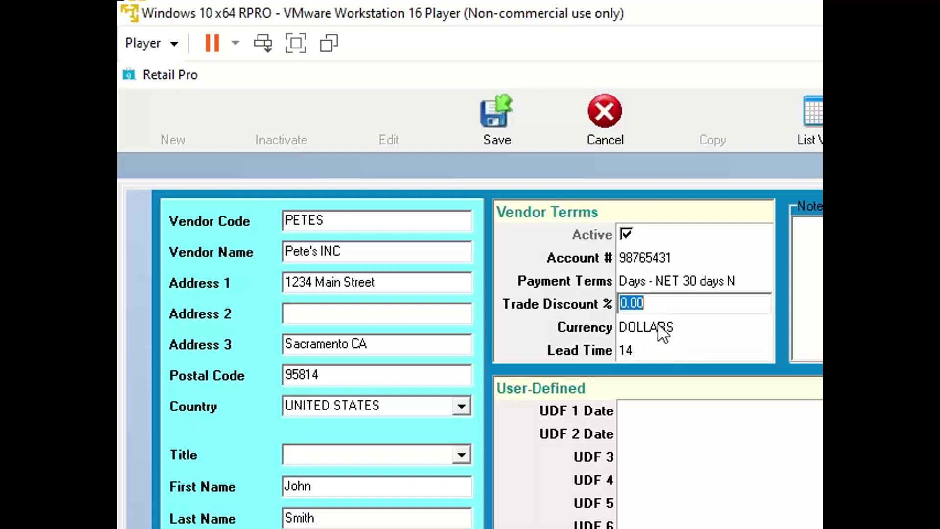
{"action": "left_click", "coordinate": [651, 349]}
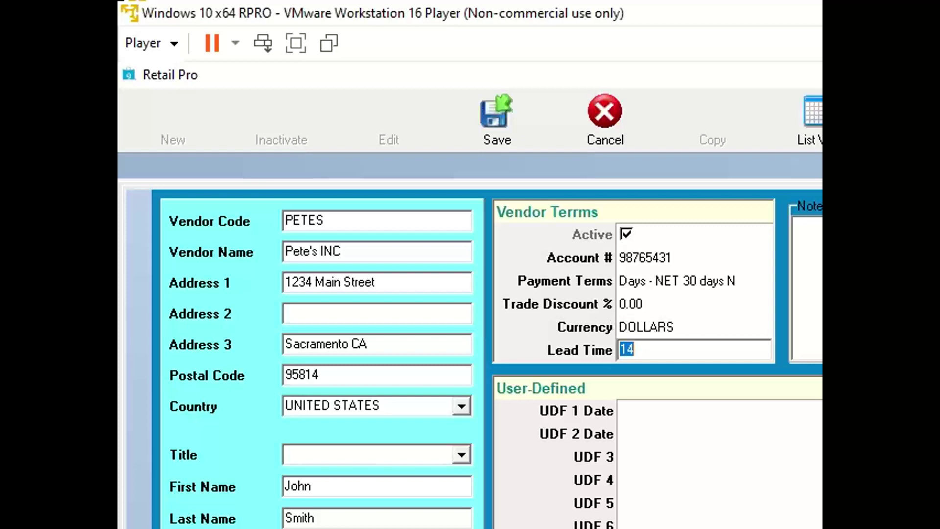
{"action": "left_click_drag", "start_coordinate": [117, 142], "coordinate": [751, 104]}
{"action": "key", "text": "Tab"}
- Examine the vendor record's user-defined fields, including UDF 3 through UDF 6
{"action": "left_click", "coordinate": [653, 458]}
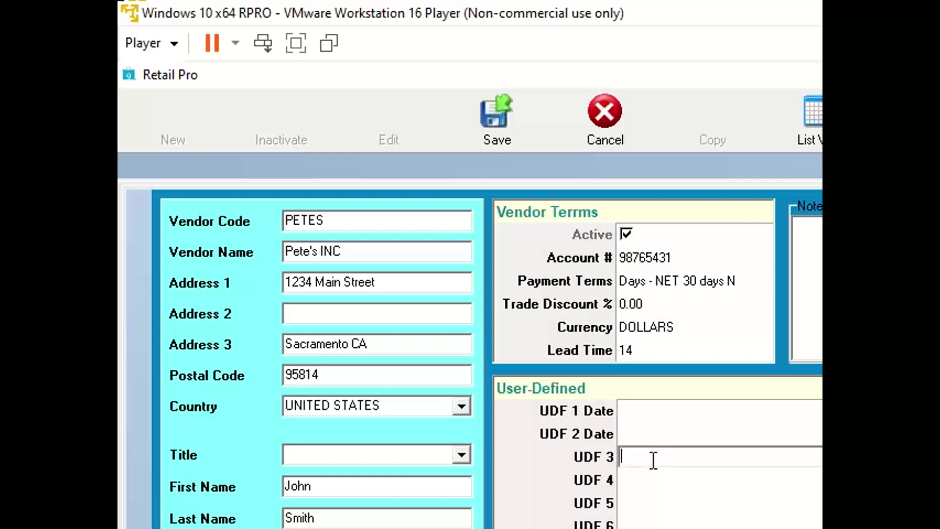
{"action": "left_click", "coordinate": [655, 481]}
{"action": "left_click", "coordinate": [654, 504]}
{"action": "left_click", "coordinate": [652, 525]}
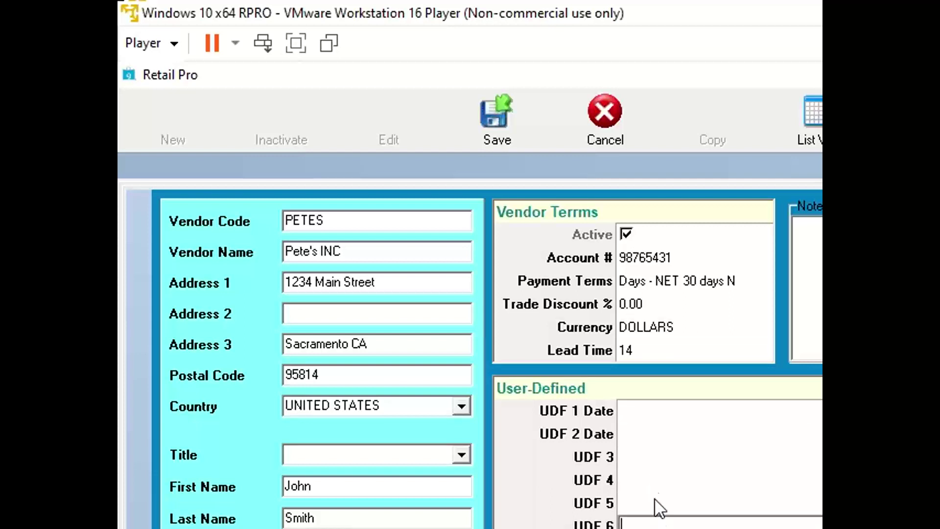
{"action": "left_click", "coordinate": [655, 463]}
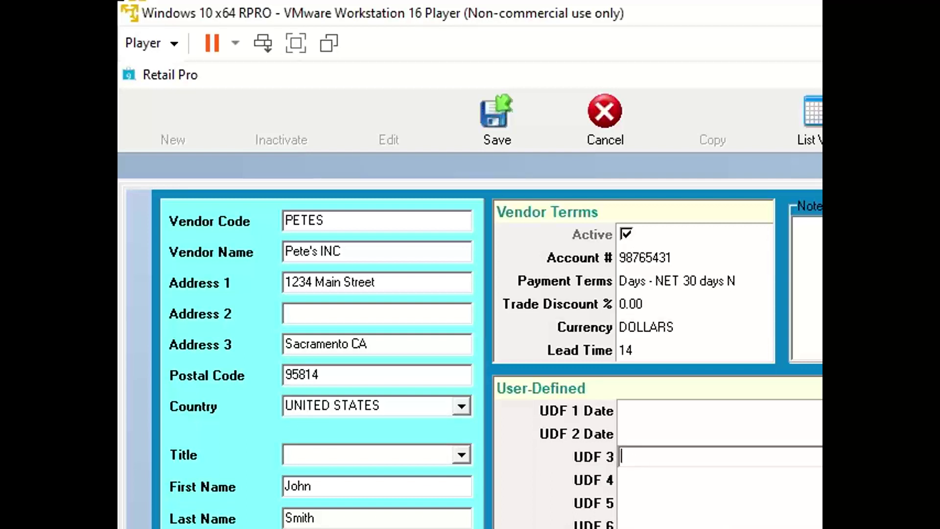
{"action": "left_click", "coordinate": [722, 528]}
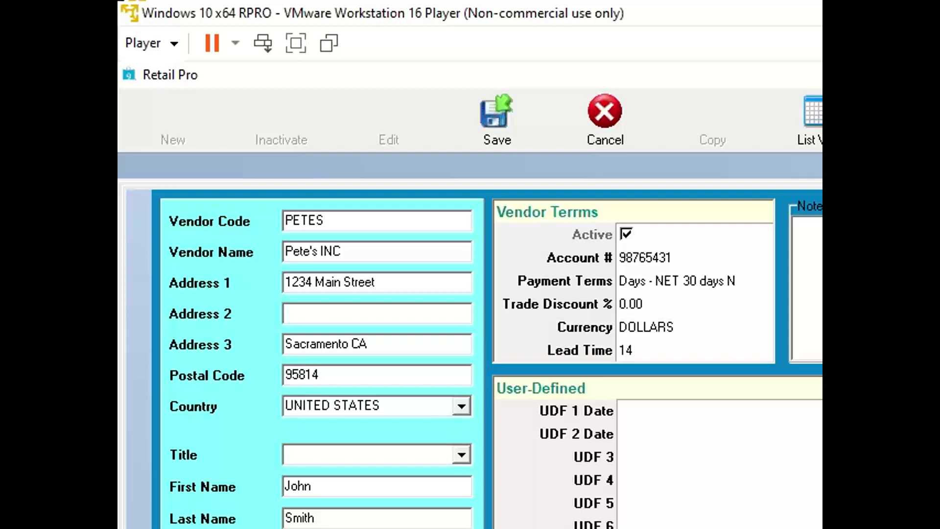
- Save the new vendor record and show the vendors as a list
{"action": "left_click", "coordinate": [495, 131]}
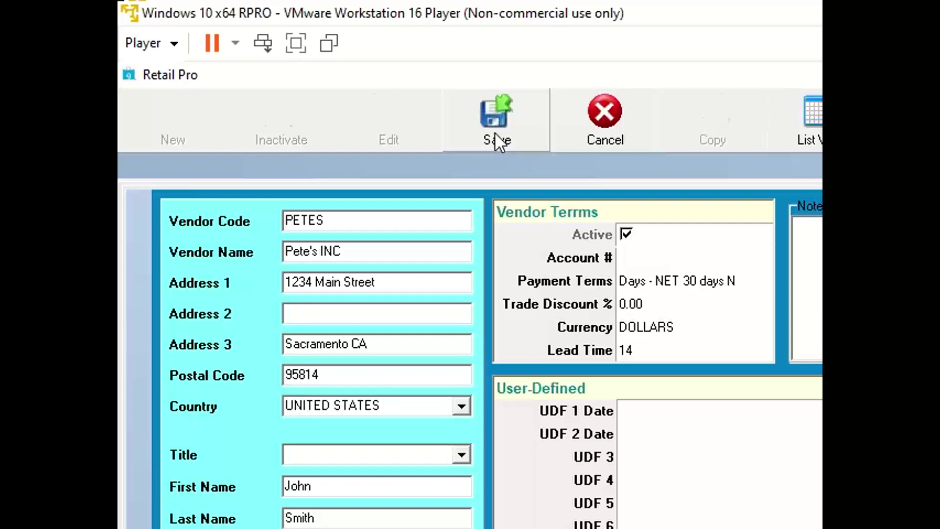
{"action": "left_click", "coordinate": [814, 139]}
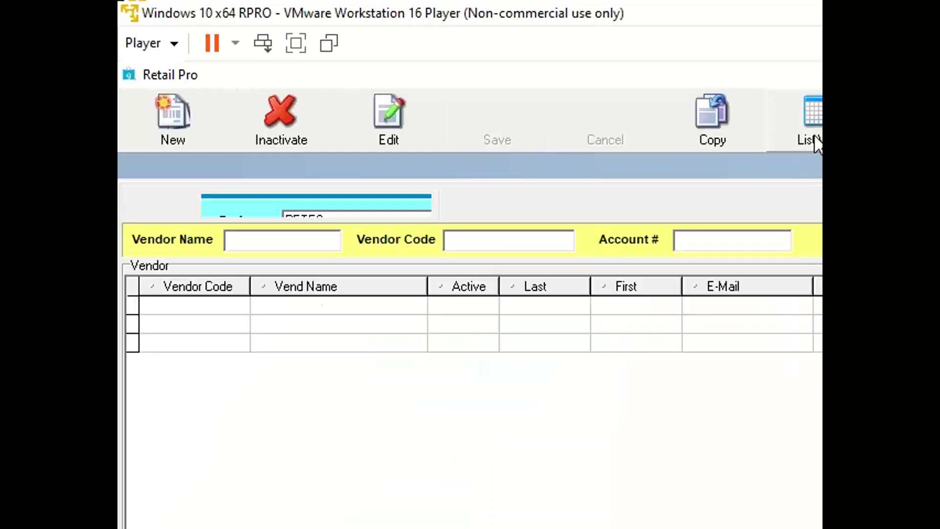
- View the Nike vendor's record and its voucher history, and return to the main screen
{"action": "left_click", "coordinate": [330, 348]}
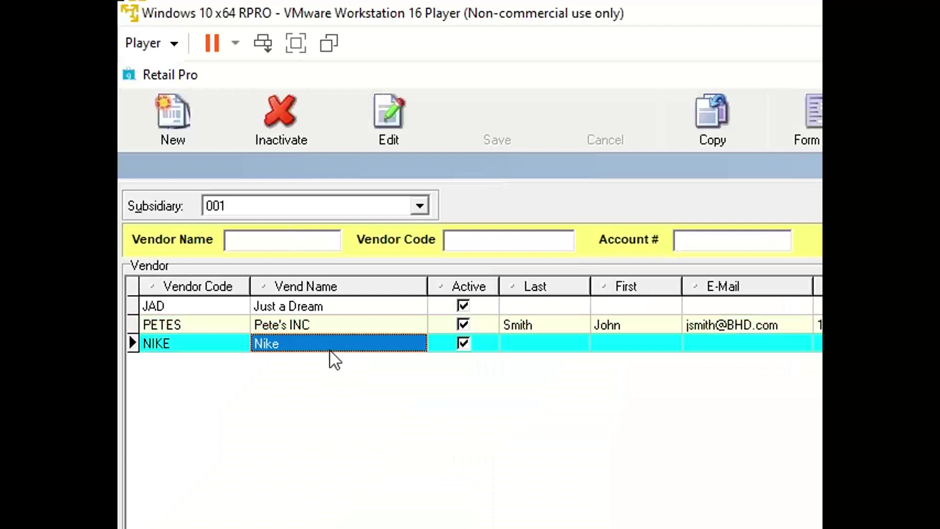
{"action": "left_click", "coordinate": [809, 139]}
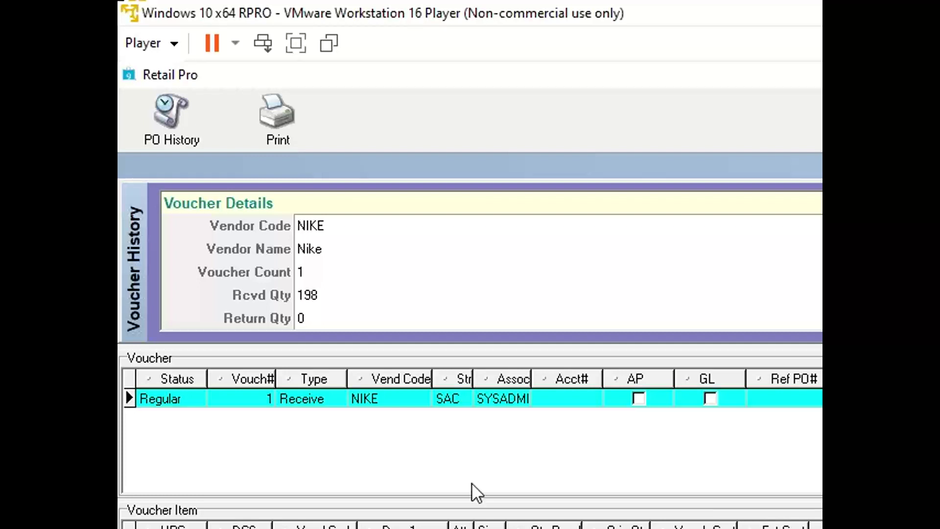
{"action": "left_click", "coordinate": [254, 398]}
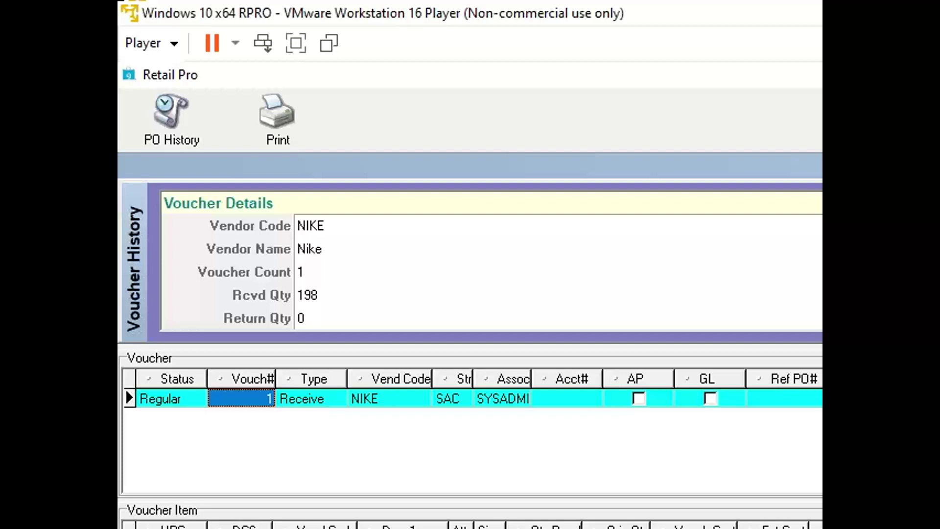
{"action": "key", "text": "Escape"}
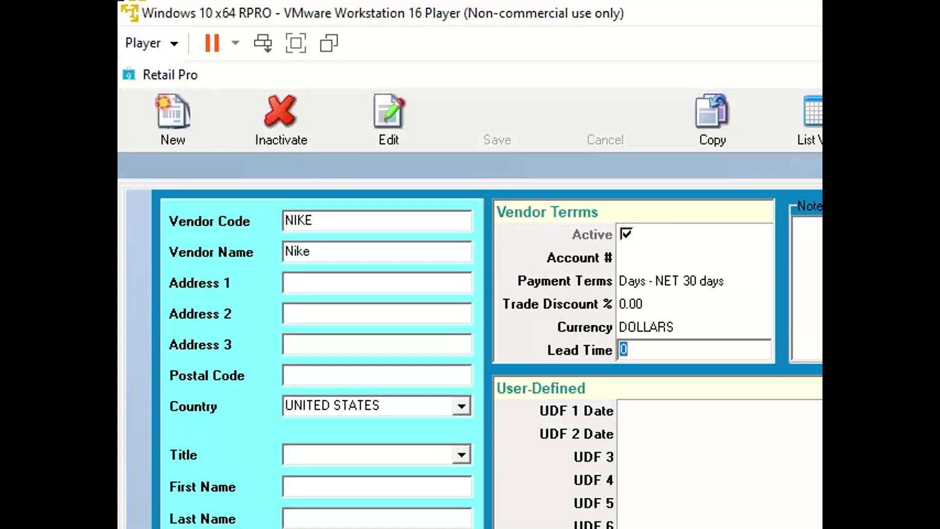
{"action": "key", "text": "Escape"}
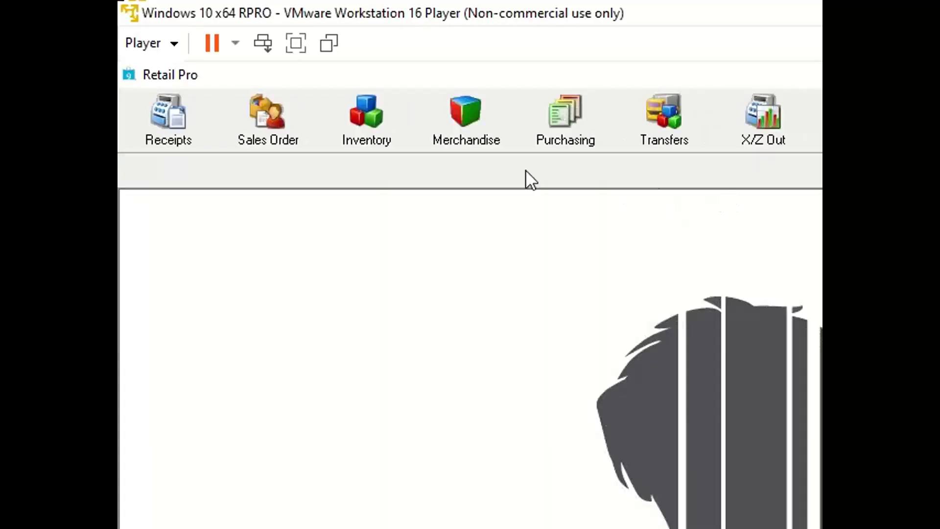
- Open the inventory list and examine the JAD upcharge items and the NIKE T-shirt items
{"action": "left_click", "coordinate": [379, 124]}
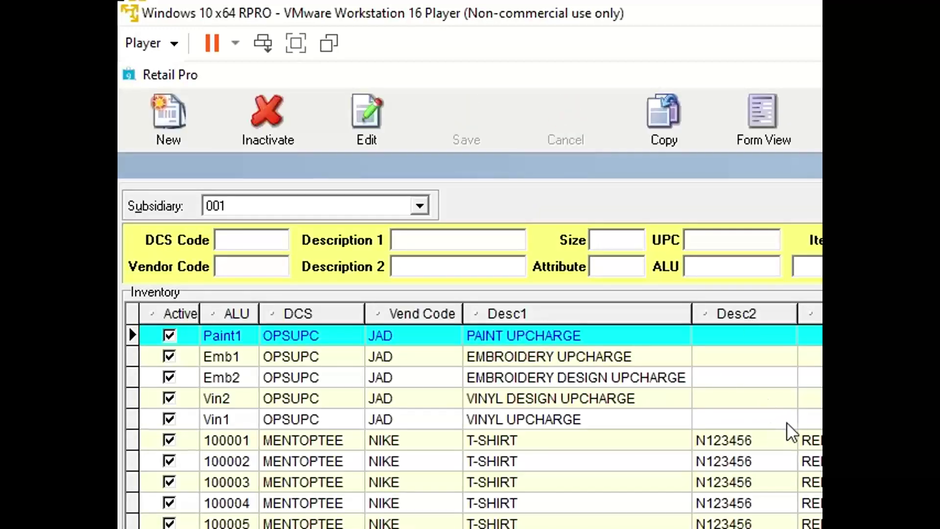
{"action": "left_click", "coordinate": [428, 389]}
{"action": "left_click", "coordinate": [423, 375]}
{"action": "left_click", "coordinate": [414, 360]}
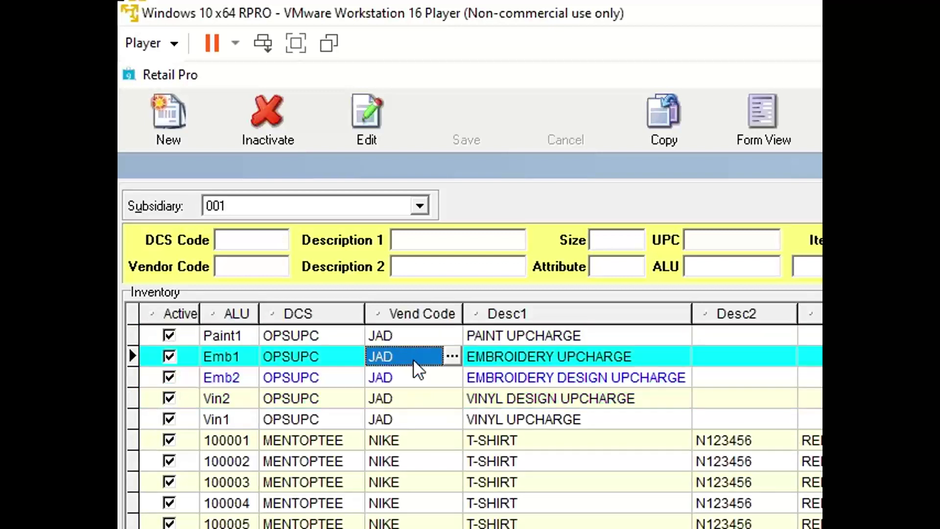
{"action": "left_click", "coordinate": [407, 400]}
{"action": "left_click", "coordinate": [406, 420]}
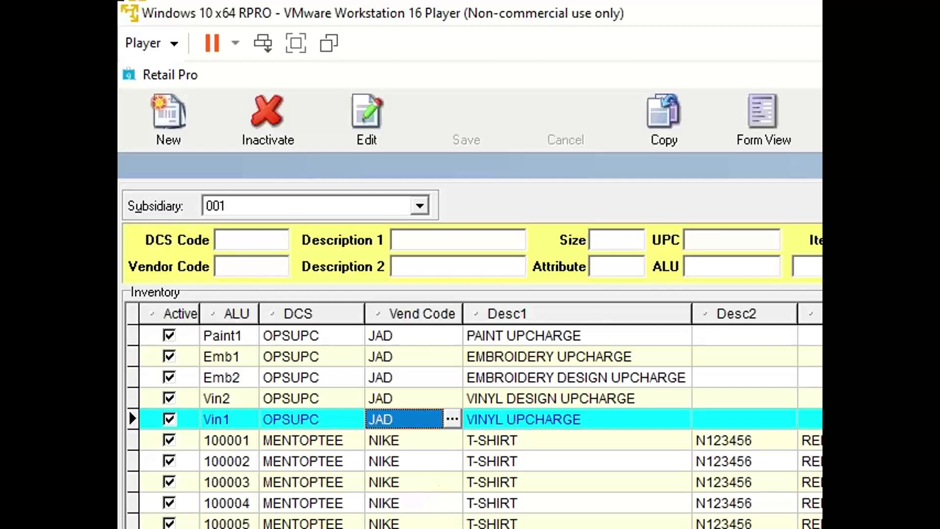
{"action": "left_click", "coordinate": [502, 469]}
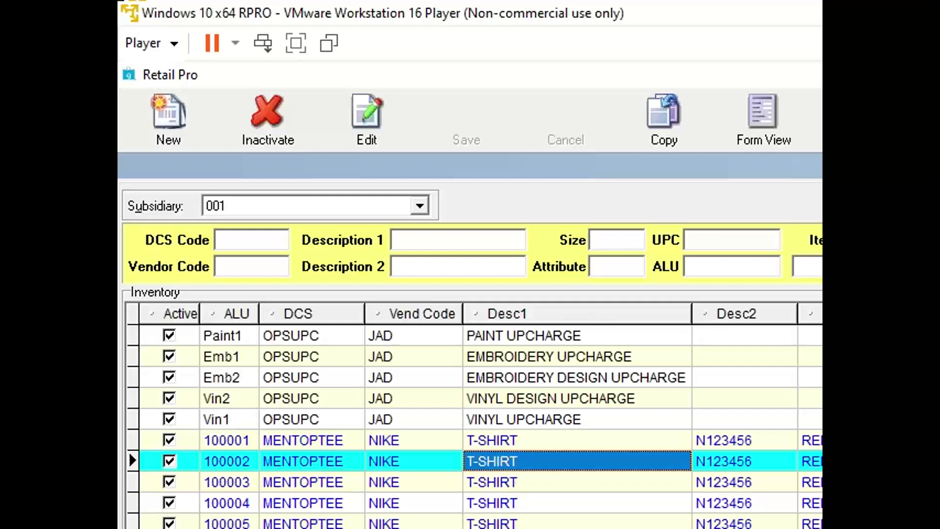
{"action": "left_click", "coordinate": [502, 528]}
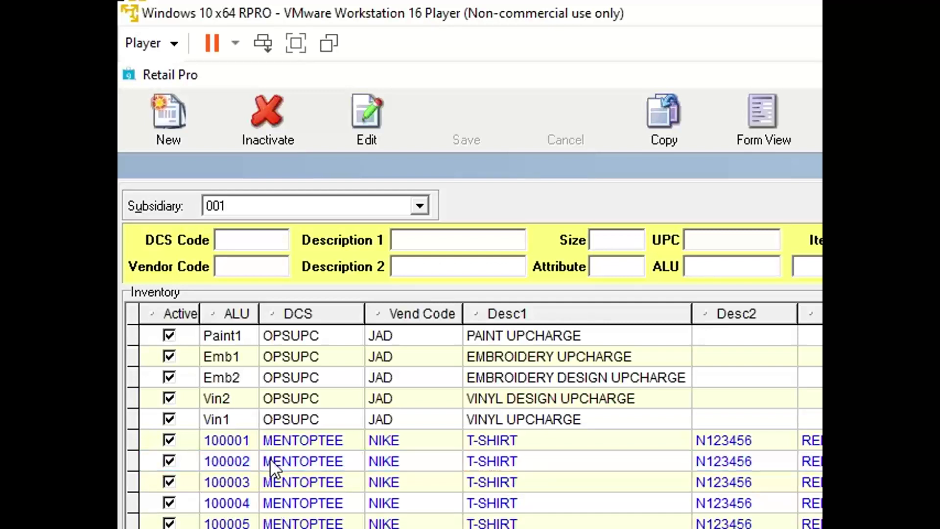
{"action": "left_click", "coordinate": [236, 436]}
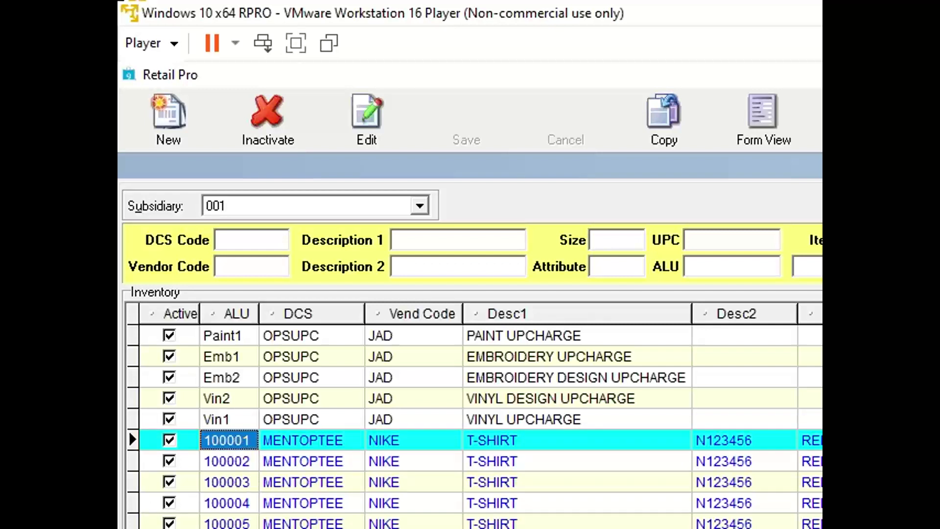
{"action": "left_click", "coordinate": [236, 528]}
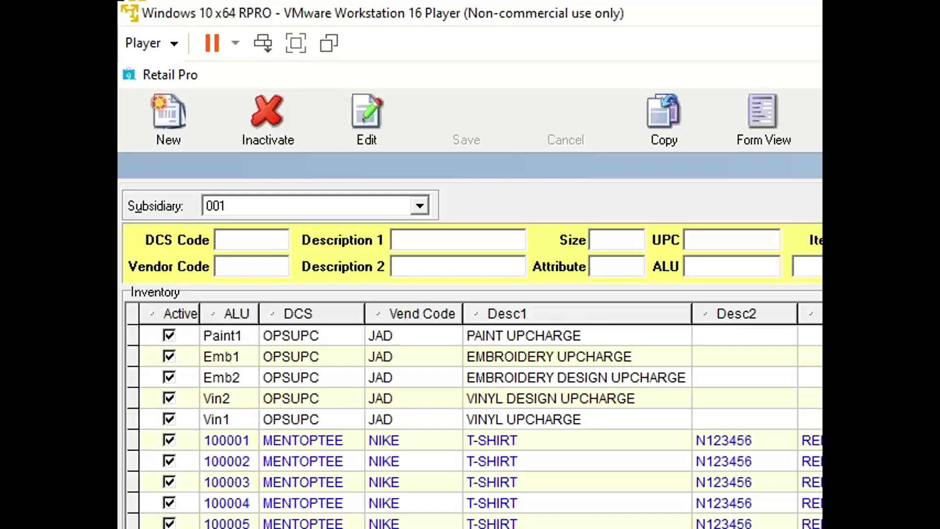
- Start a new inventory item with DCS code MENTOPTEE, vendor code NIKE and first description t-shirt
{"action": "left_click", "coordinate": [198, 129]}
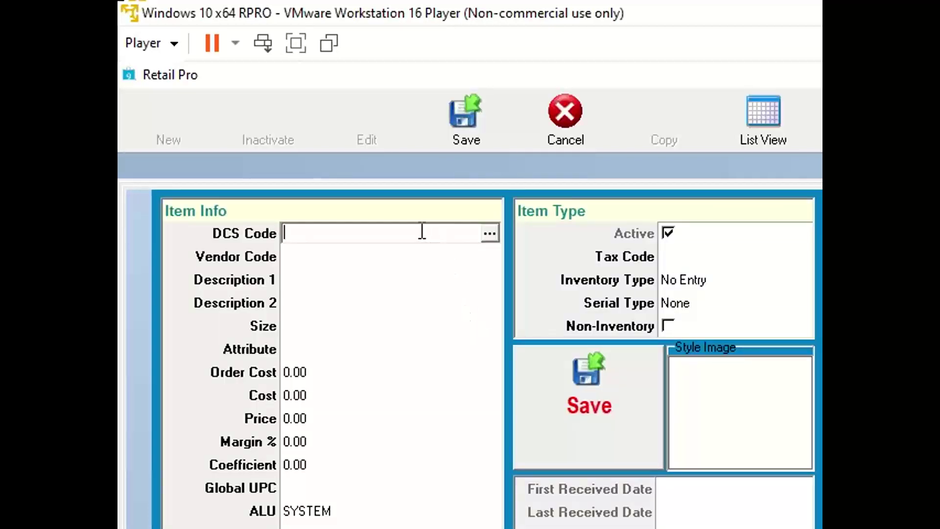
{"action": "type", "text": "MENTOPTEE"}
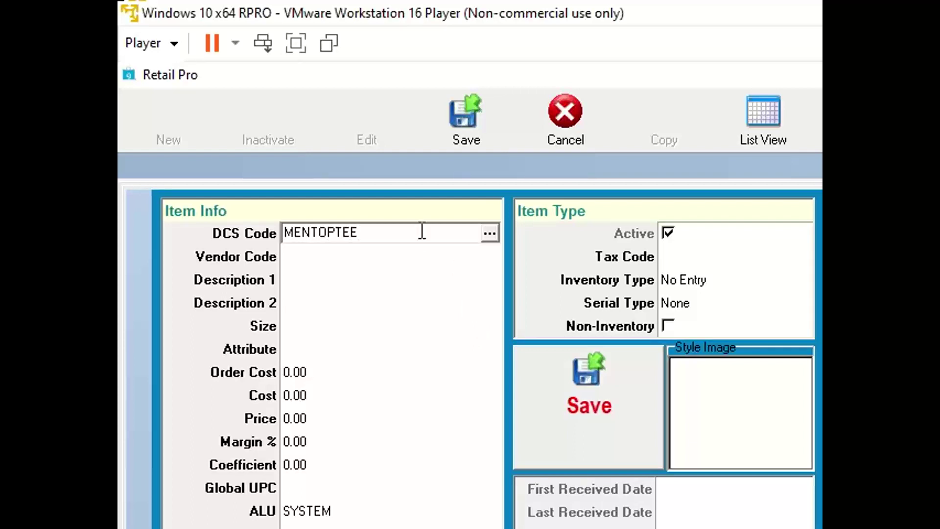
{"action": "key", "text": "Tab"}
{"action": "type", "text": "NIKE"}
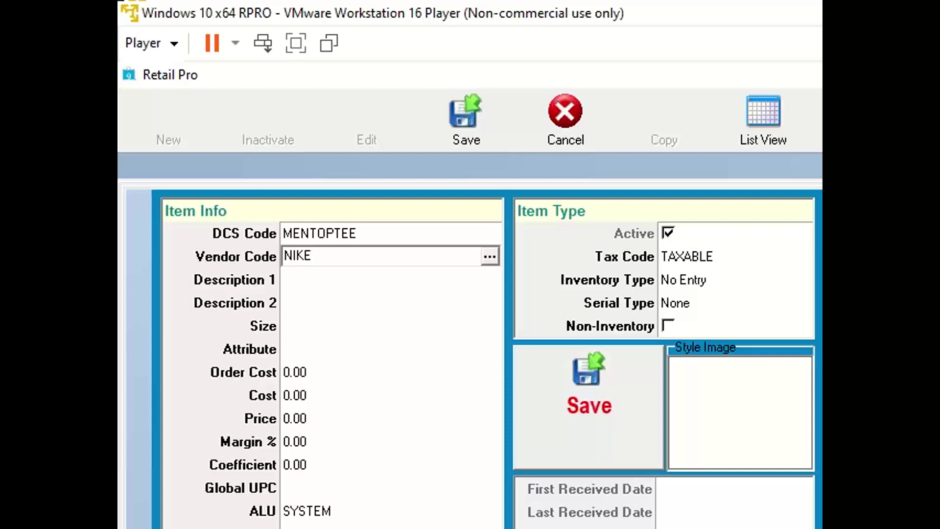
{"action": "key", "text": "Tab"}
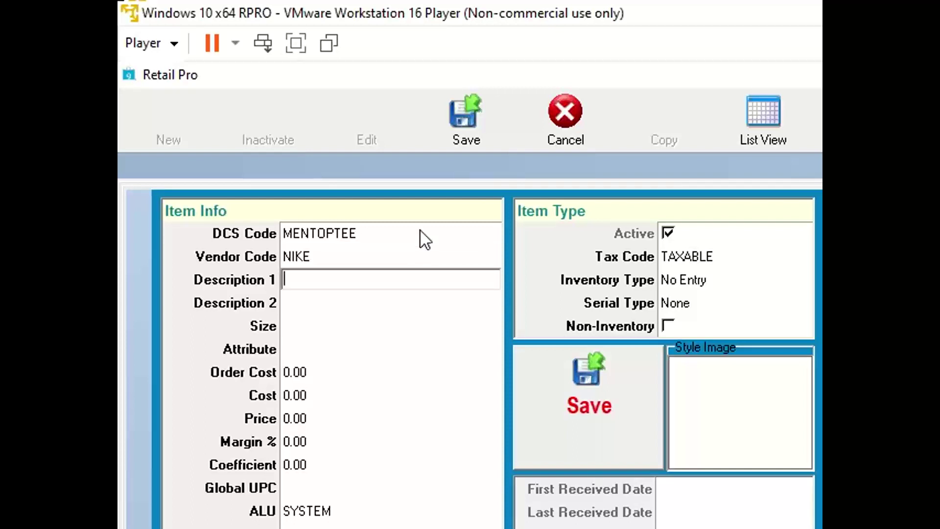
{"action": "type", "text": "t-shirt"}
{"action": "key", "text": "Tab"}
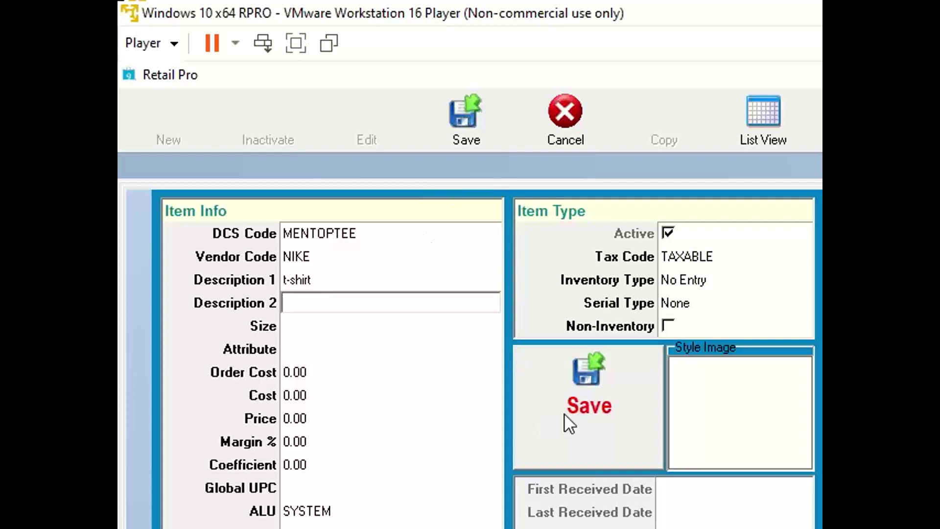
- Cancel the new t-shirt item and return to the inventory list
{"action": "left_click", "coordinate": [578, 410]}
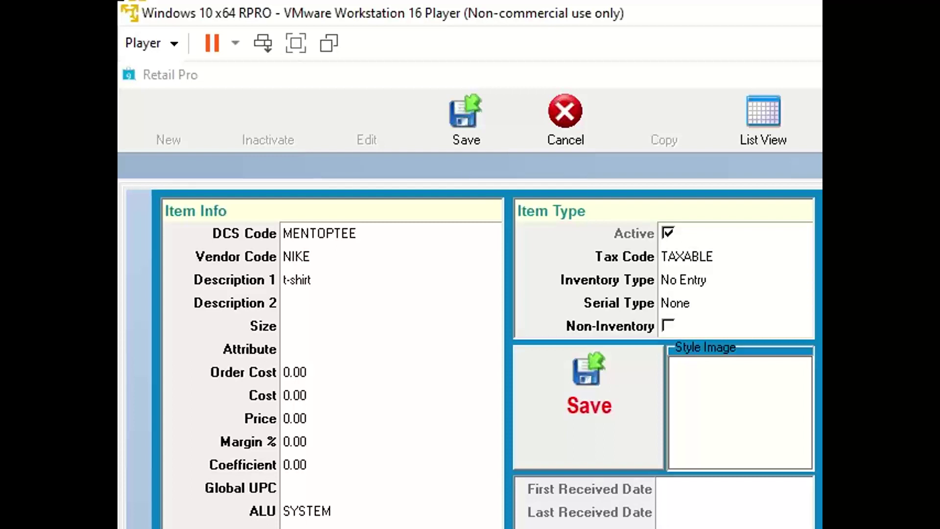
{"action": "left_click", "coordinate": [560, 123]}
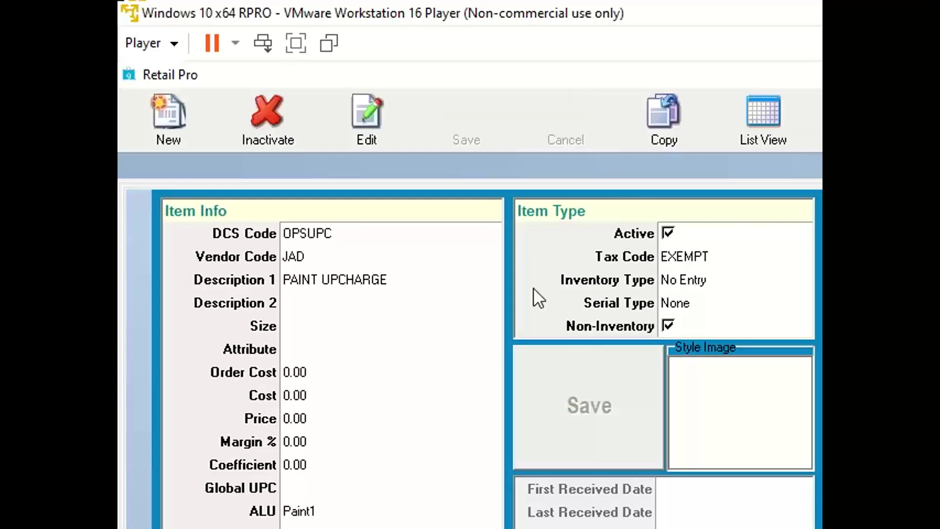
{"action": "left_click", "coordinate": [762, 128]}
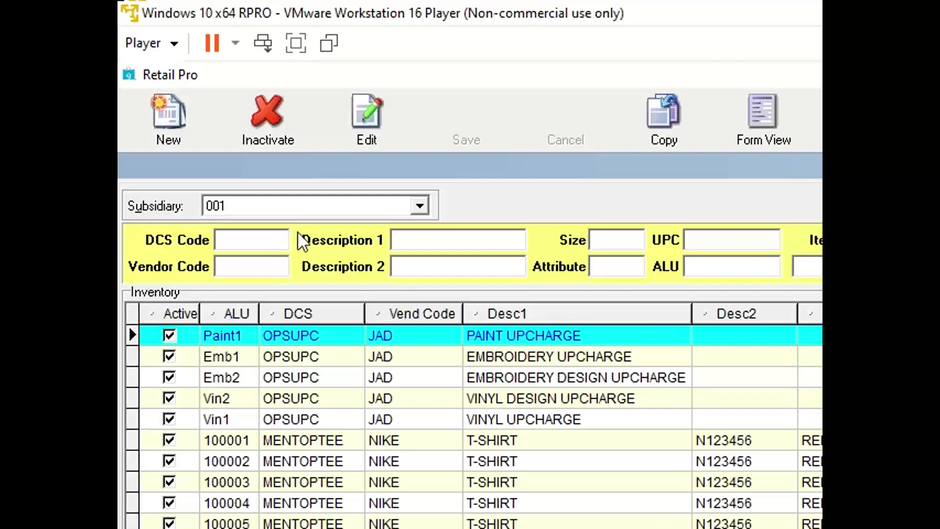
- Start a new inventory item and, from its DCS code lookup, a new department record with code GIF and name Giftware
{"action": "left_click", "coordinate": [186, 126]}
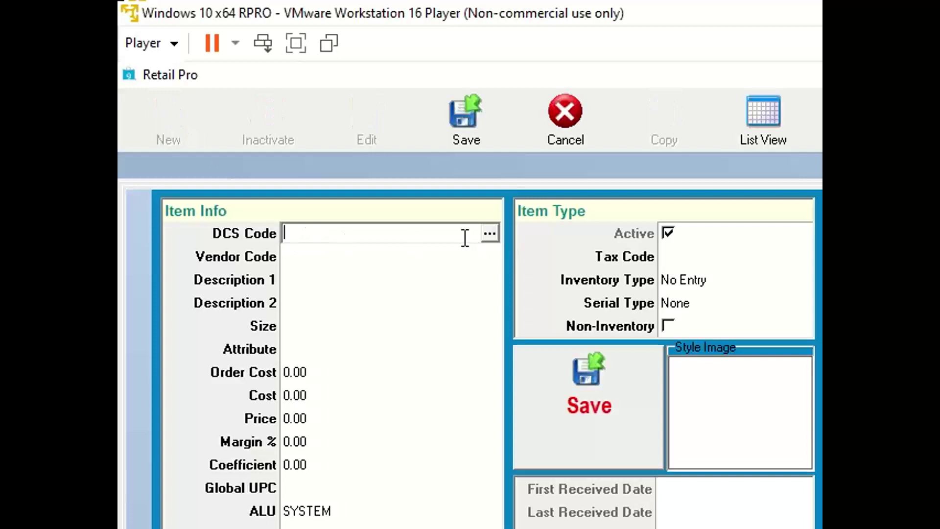
{"action": "left_click", "coordinate": [489, 233]}
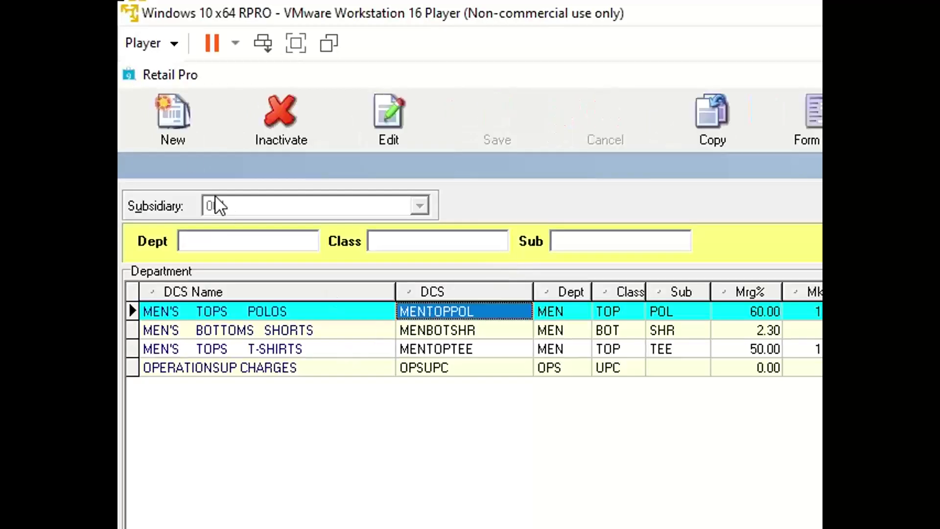
{"action": "left_click", "coordinate": [181, 130]}
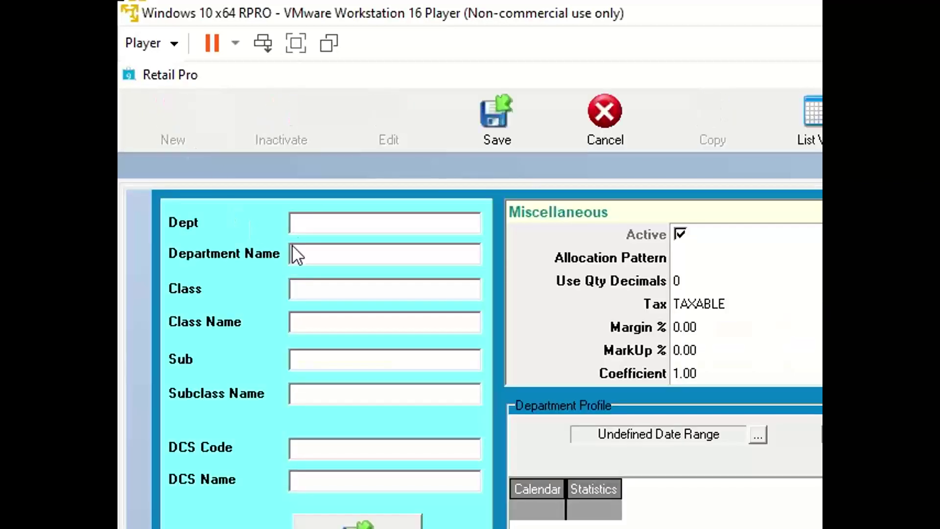
{"action": "left_click", "coordinate": [334, 225]}
{"action": "type", "text": "GIF"}
{"action": "left_click", "coordinate": [342, 253]}
{"action": "type", "text": "Giftware"}
- Give the Giftware department record the class Gla with the class name Glassware
{"action": "left_click", "coordinate": [324, 294]}
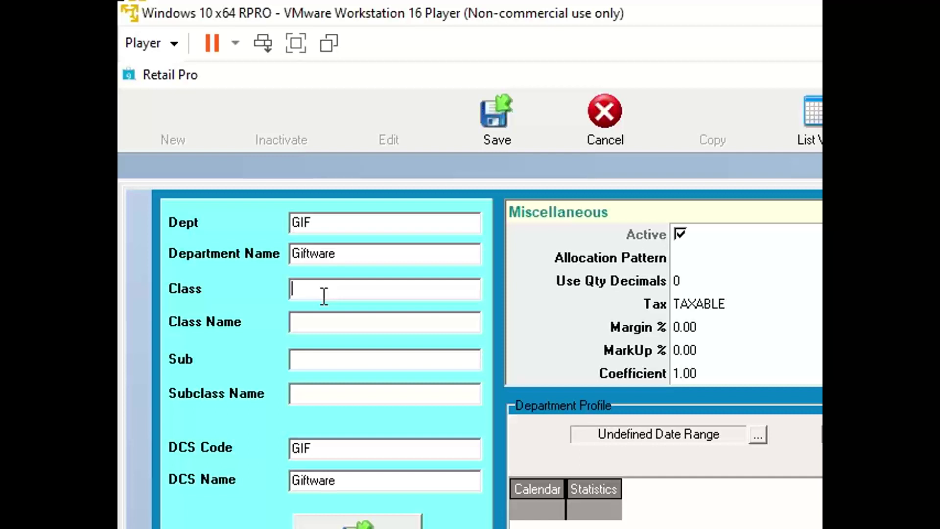
{"action": "type", "text": "Gla"}
{"action": "left_click", "coordinate": [338, 321]}
{"action": "type", "text": "Gif"}
{"action": "key", "text": "BackSpace"}
{"action": "key", "text": "BackSpace"}
{"action": "key", "text": "BackSpace"}
{"action": "type", "text": "Gl"}
{"action": "key", "text": "BackSpace"}
{"action": "type", "text": "as"}
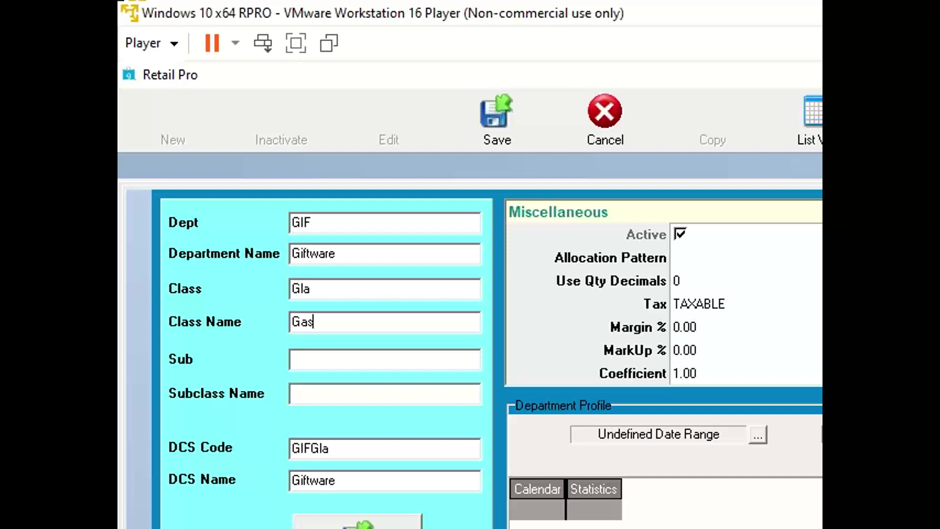
{"action": "key", "text": "BackSpace"}
{"action": "key", "text": "BackSpace"}
{"action": "type", "text": "lass ware"}
{"action": "left_click", "coordinate": [321, 318]}
{"action": "key", "text": "BackSpace"}
- Give the Giftware Glassware department record the subclass TUM with the subclass name Tumbler
{"action": "left_click", "coordinate": [336, 362]}
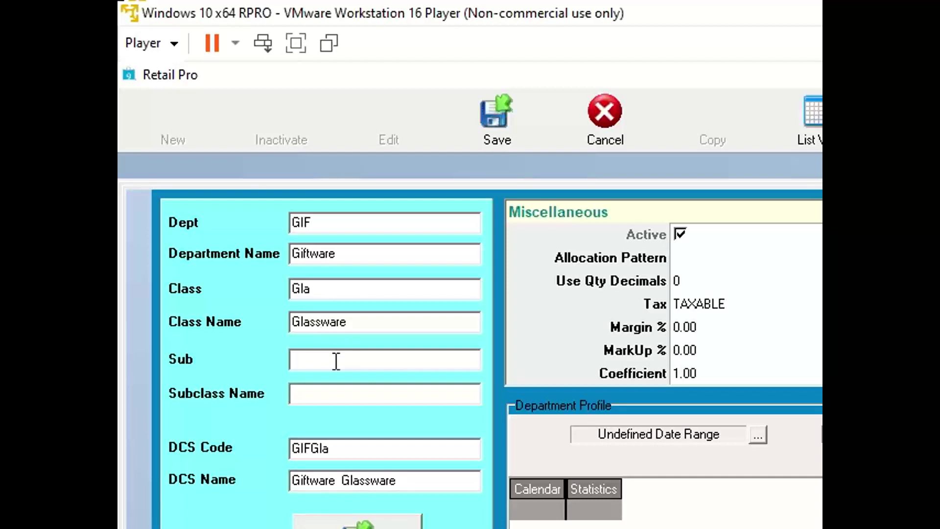
{"action": "type", "text": "TUM"}
{"action": "left_click", "coordinate": [344, 395]}
{"action": "type", "text": "Y"}
{"action": "key", "text": "BackSpace"}
{"action": "type", "text": "Tu"}
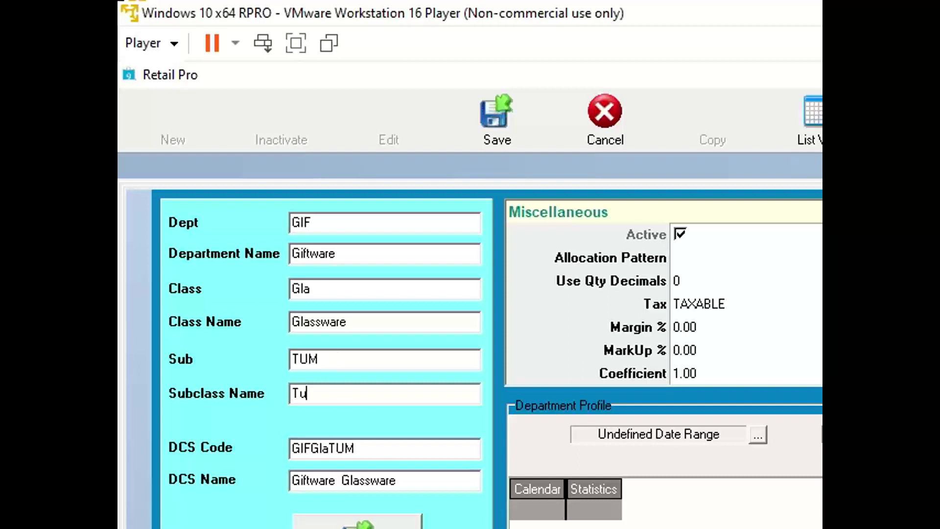
{"action": "type", "text": "mbler"}
{"action": "key", "text": "Tab"}
- Set the department record's margin to 52% and save the record
{"action": "left_click", "coordinate": [737, 327]}
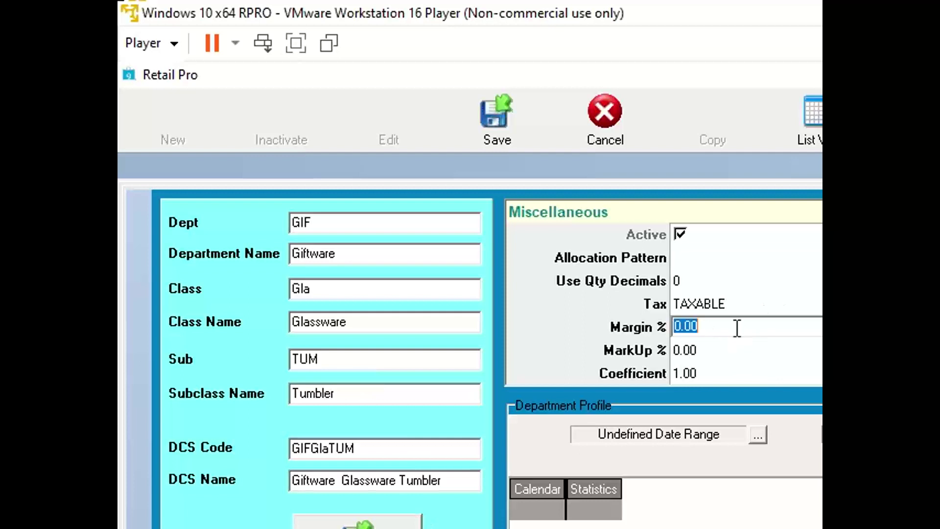
{"action": "type", "text": "52"}
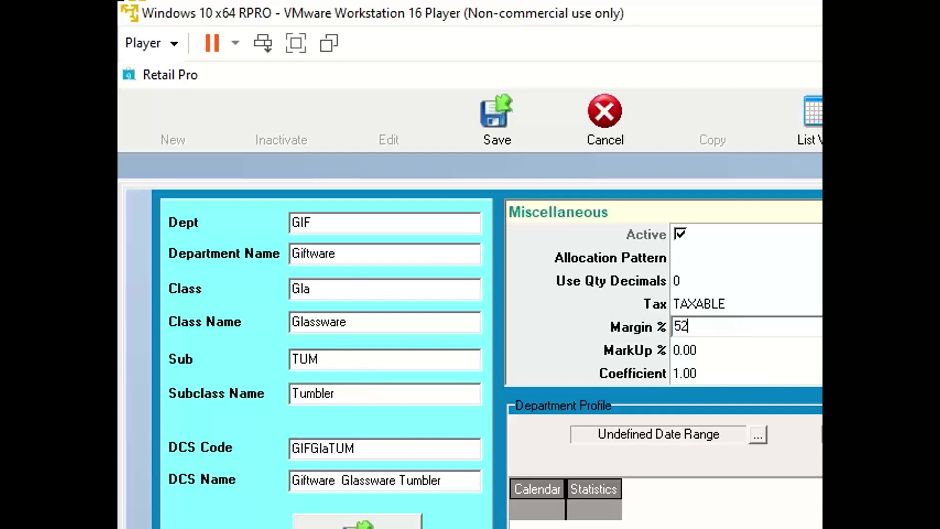
{"action": "key", "text": "Tab"}
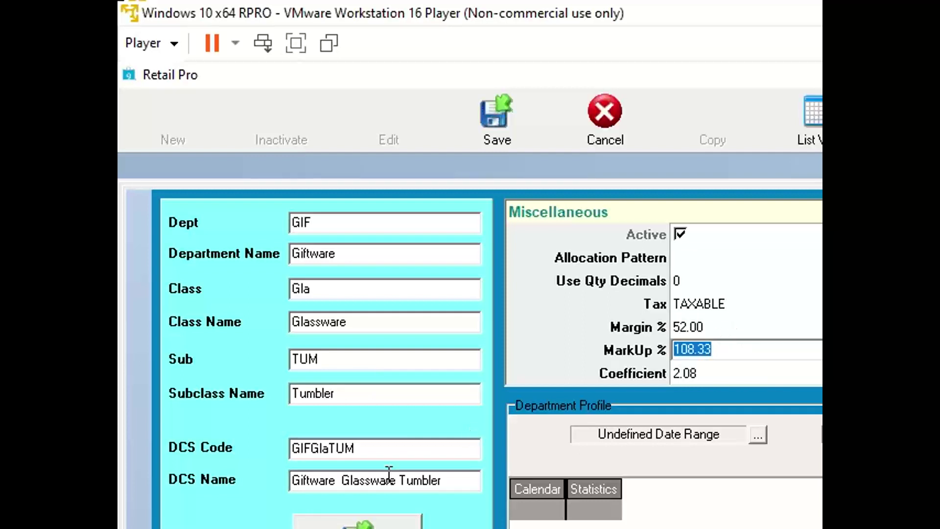
{"action": "left_click", "coordinate": [359, 524]}
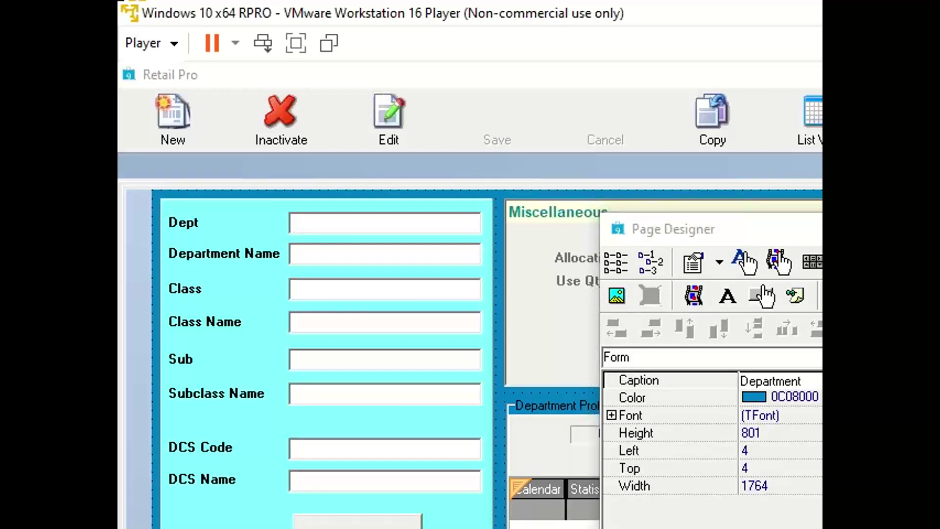
- Place an internal button on the department form in the page designer and open its caption setting
{"action": "left_click_drag", "start_coordinate": [248, 213], "coordinate": [931, 318]}
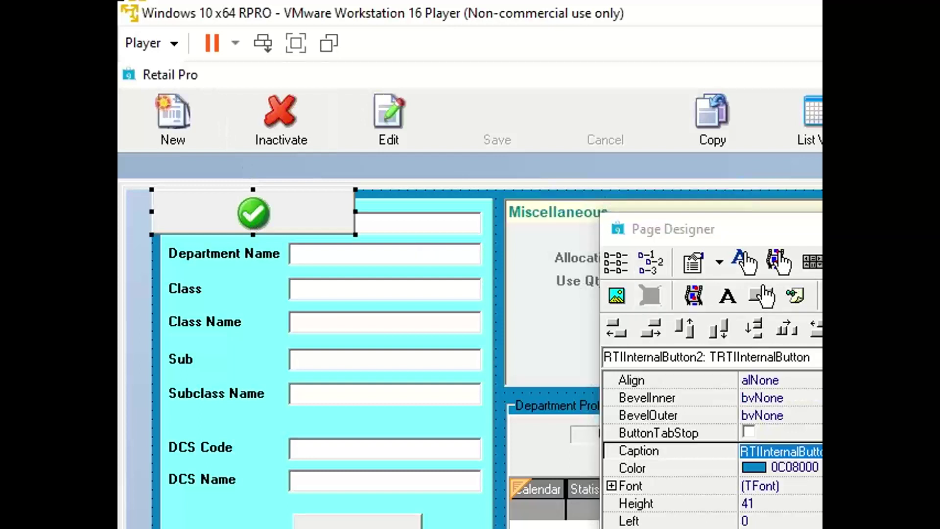
{"action": "left_click", "coordinate": [833, 451]}
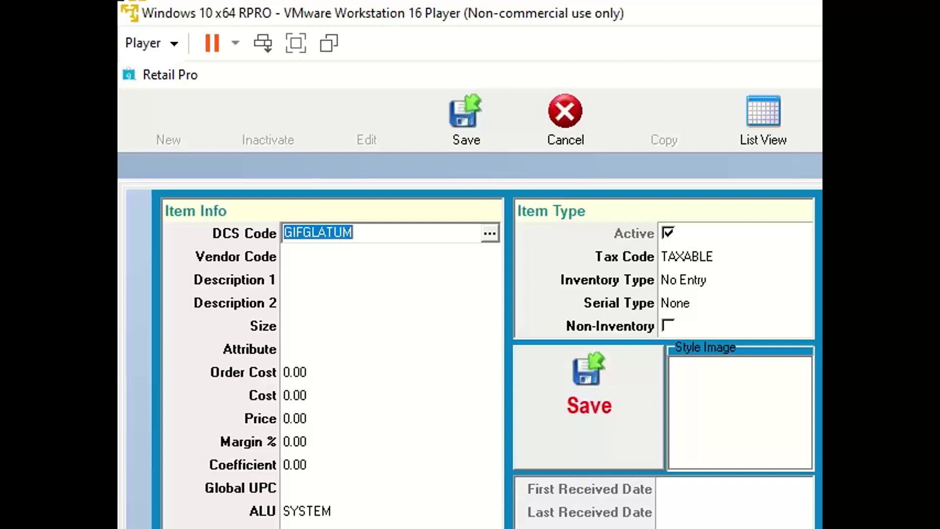
- Give the new GIFGLATUM item vendor code PETES, first description Tumbler and second description PT123456, leaving size and attribute blank
{"action": "left_click", "coordinate": [314, 257]}
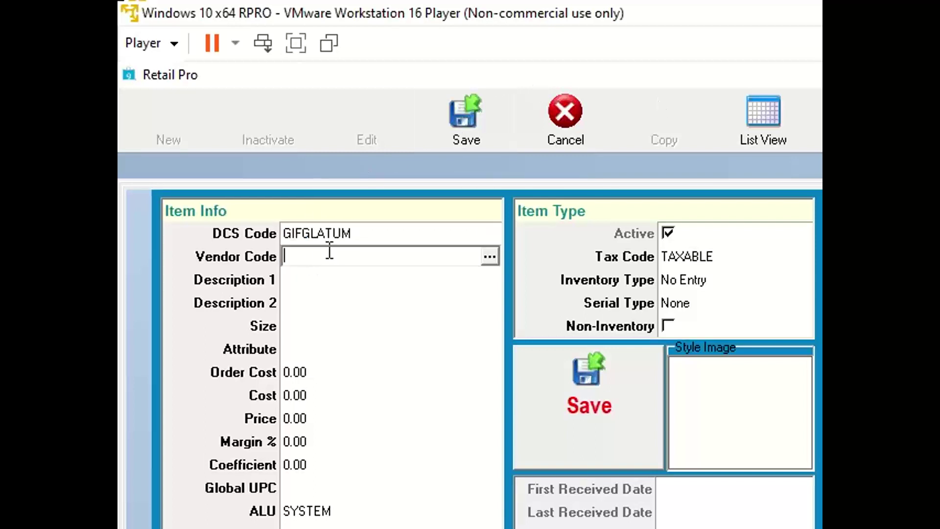
{"action": "type", "text": "PETES"}
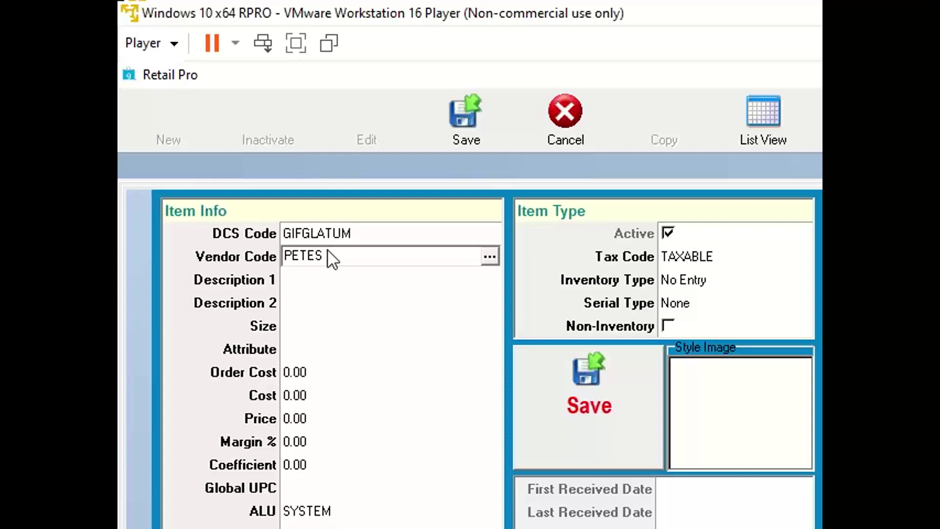
{"action": "key", "text": "Tab"}
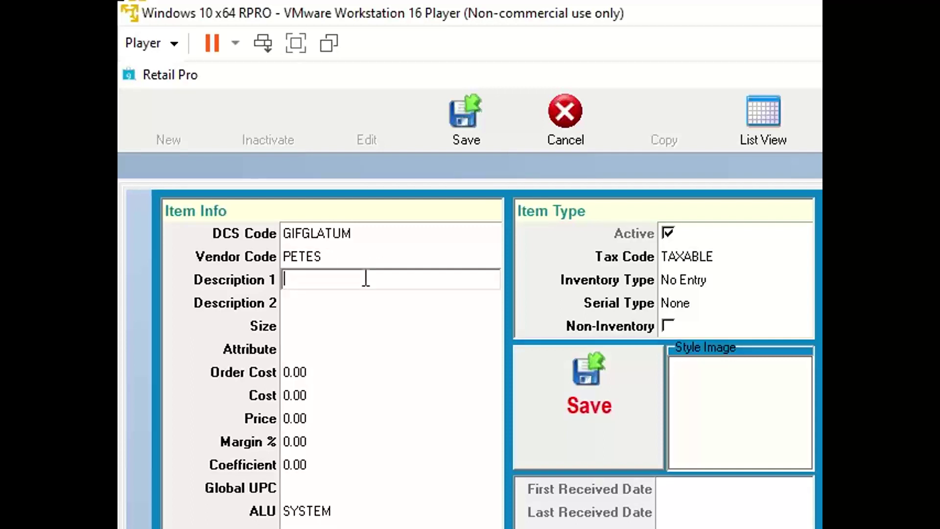
{"action": "type", "text": "Tumbler"}
{"action": "key", "text": "Tab"}
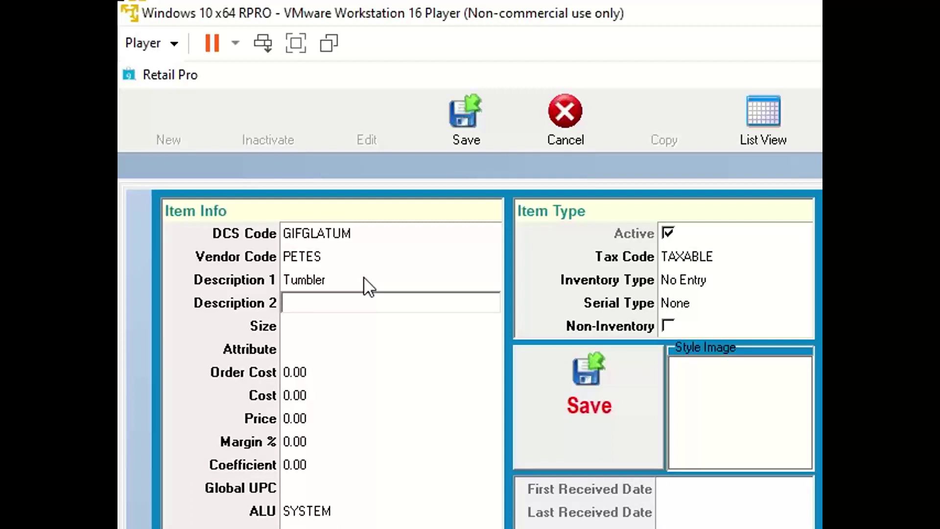
{"action": "type", "text": "PT123456"}
{"action": "key", "text": "Tab"}
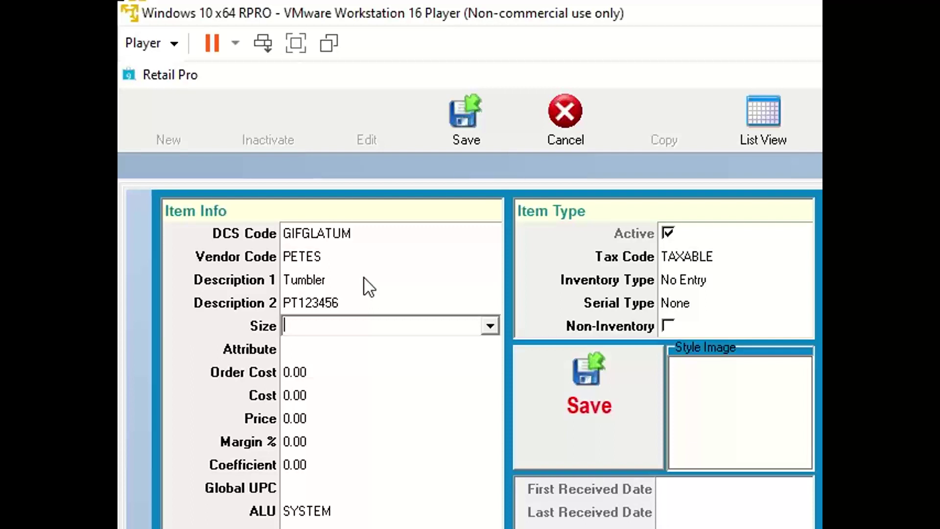
{"action": "key", "text": "Tab"}
{"action": "key", "text": "Tab"}
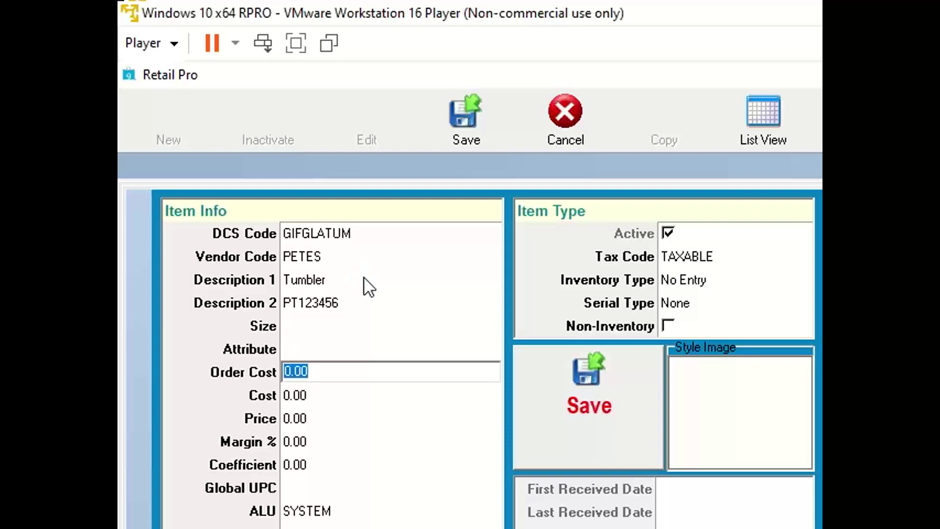
- Set the tumbler item's order cost and cost to 3.50 and its price to 7.49
{"action": "type", "text": "3.5"}
{"action": "key", "text": "Tab"}
{"action": "type", "text": "3.5"}
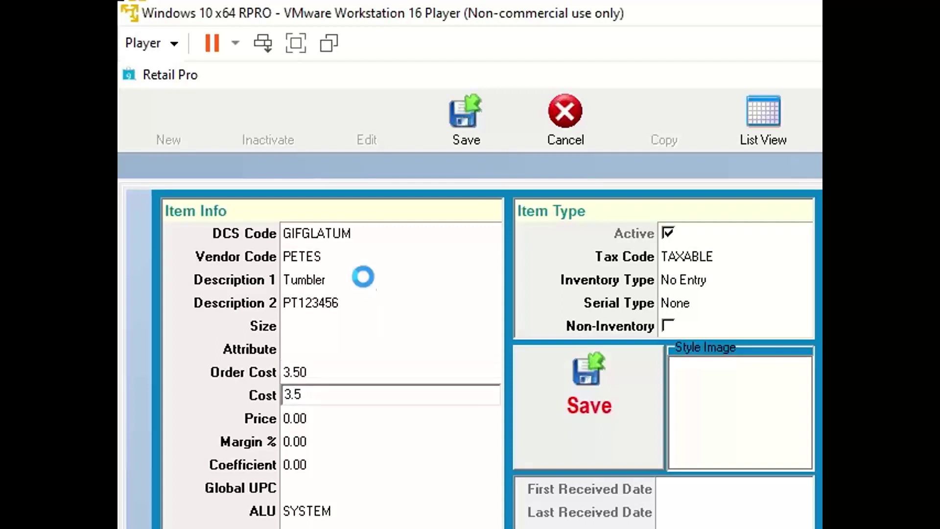
{"action": "key", "text": "Tab"}
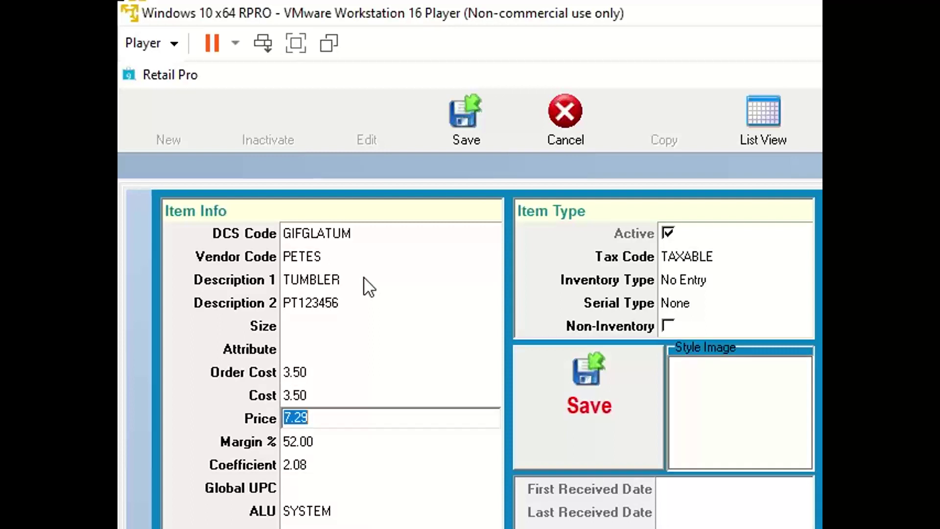
{"action": "type", "text": "7.49"}
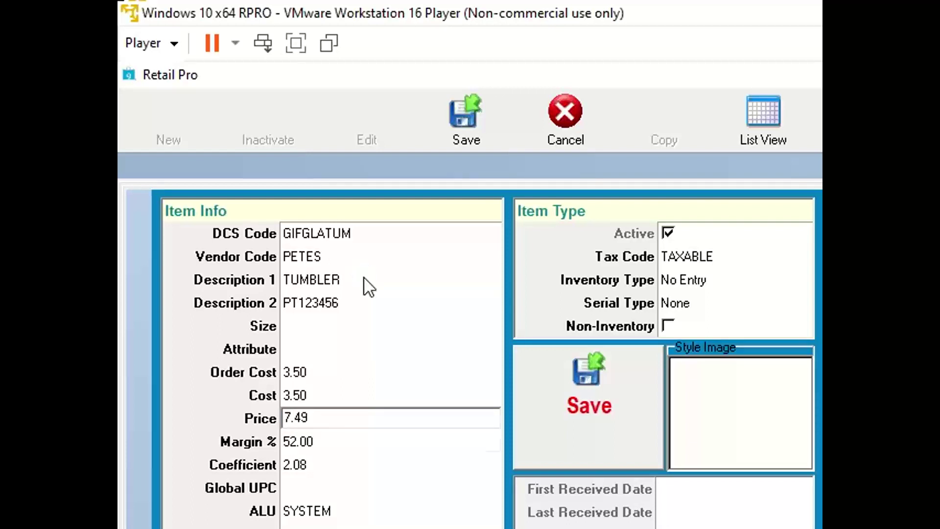
{"action": "key", "text": "Tab"}
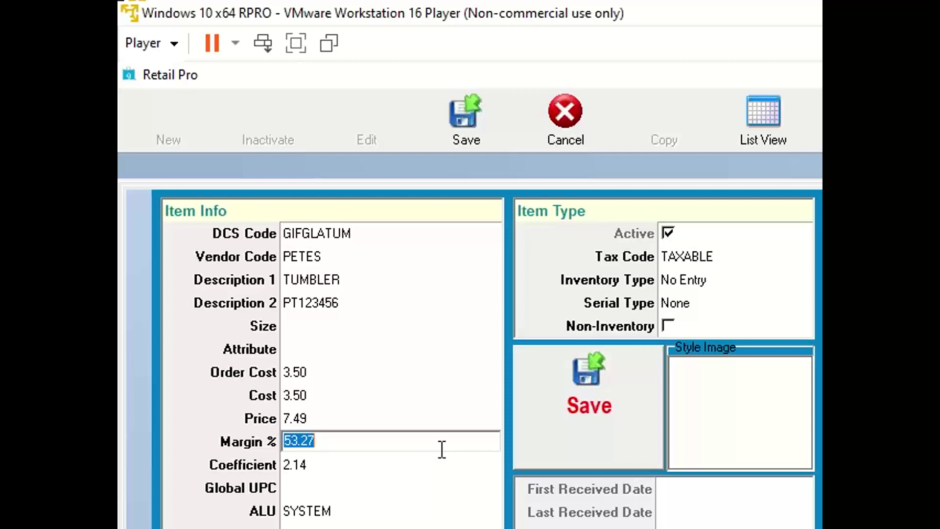
{"action": "left_click", "coordinate": [311, 490]}
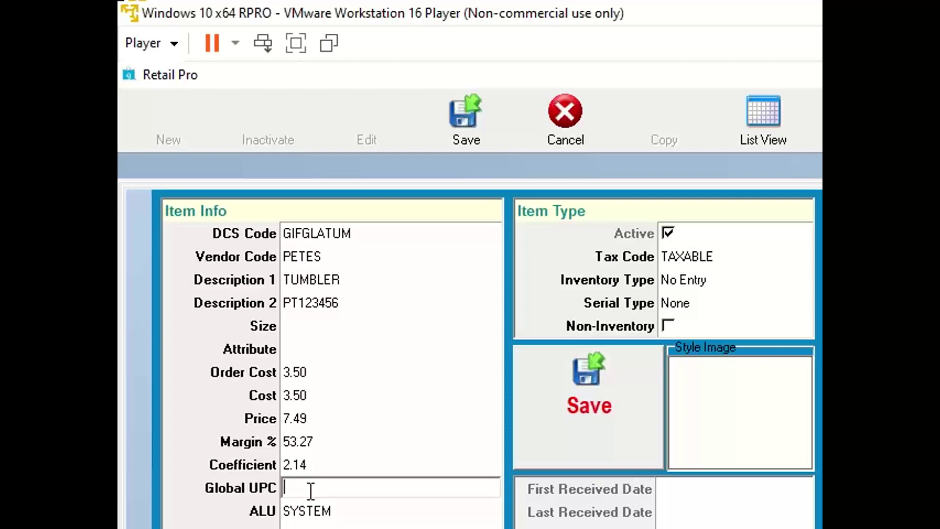
{"action": "type", "text": "9876512345678"}
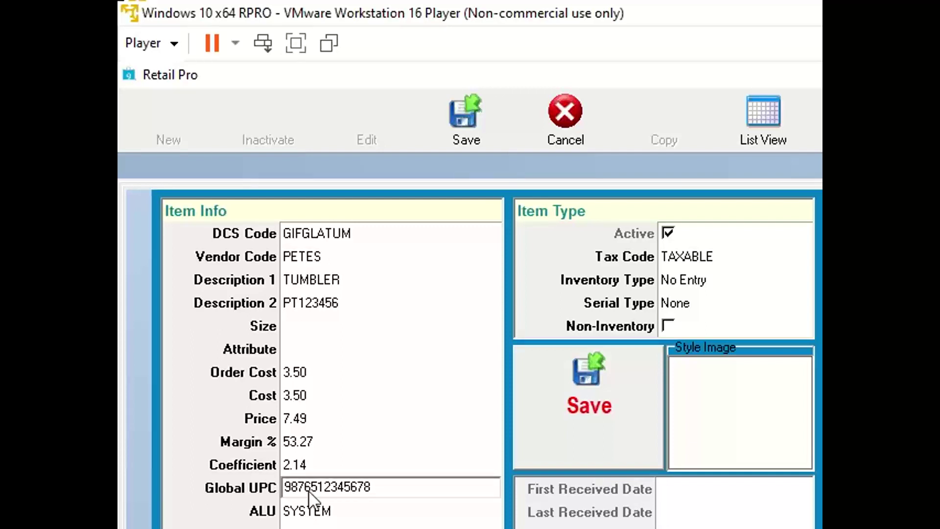
{"action": "key", "text": "Tab"}
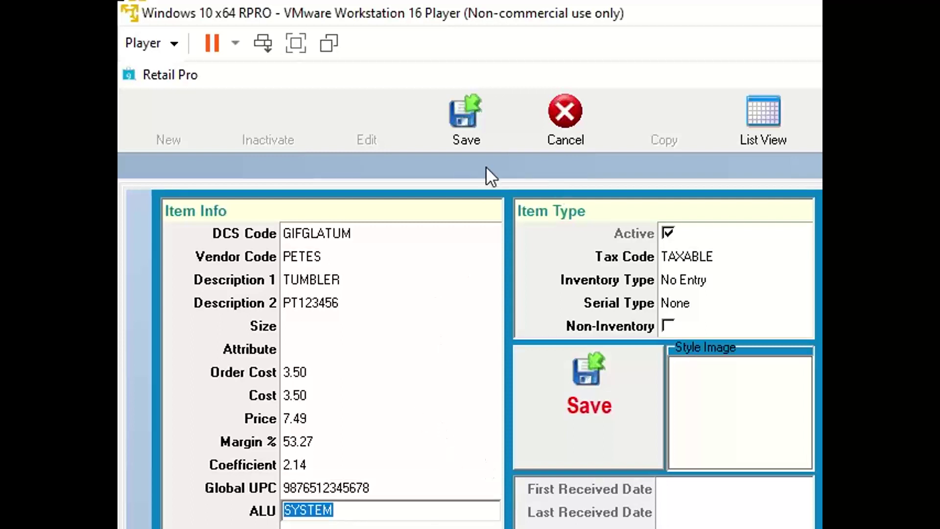
{"action": "left_click", "coordinate": [464, 125]}
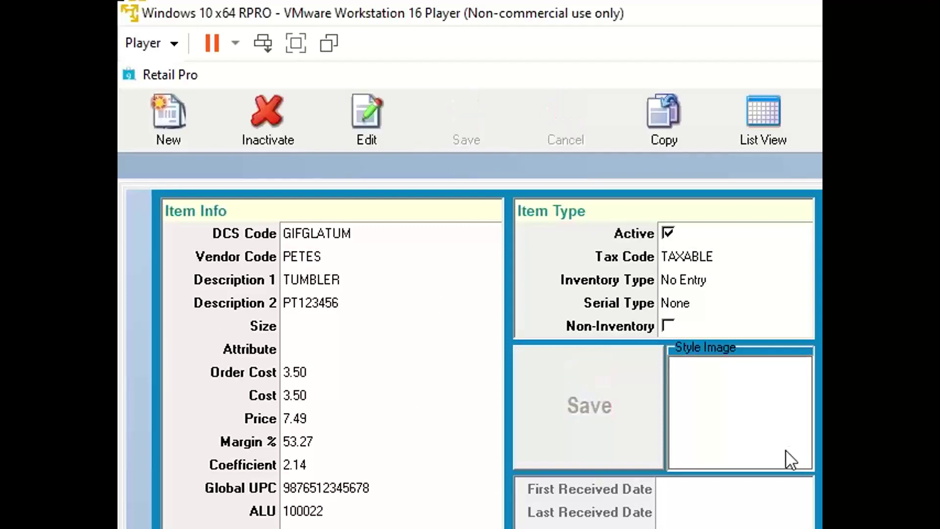
- Examine the ALU and Global UPC values of the saved tumbler item
{"action": "left_click", "coordinate": [295, 515]}
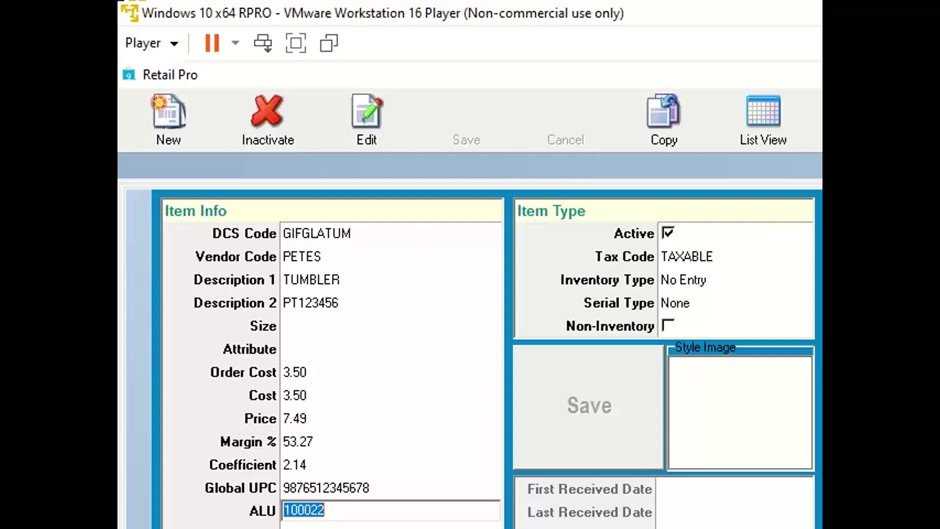
{"action": "left_click", "coordinate": [384, 491]}
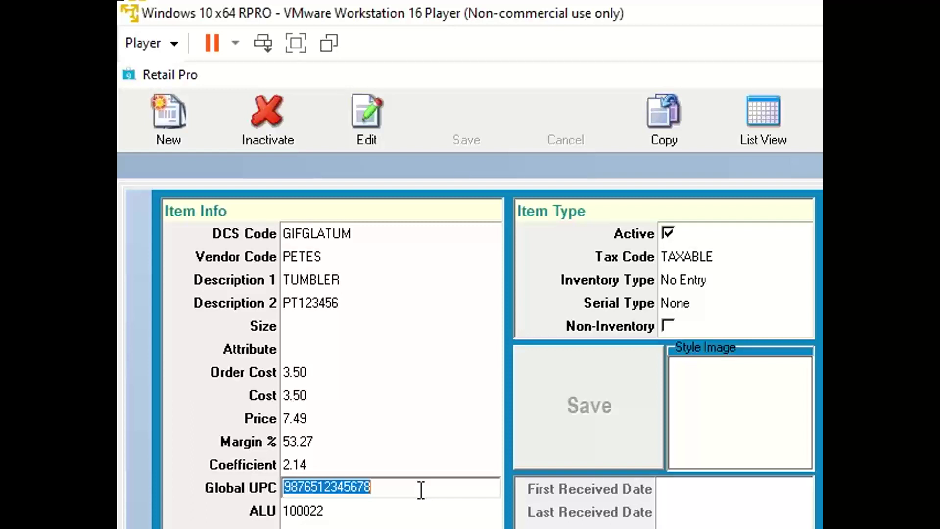
{"action": "key", "text": "Tab"}
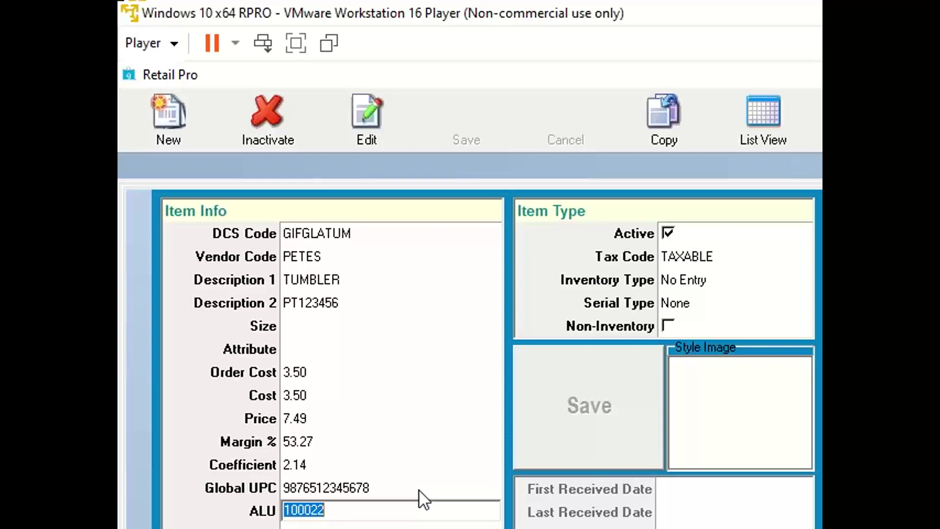
{"action": "left_click", "coordinate": [420, 489]}
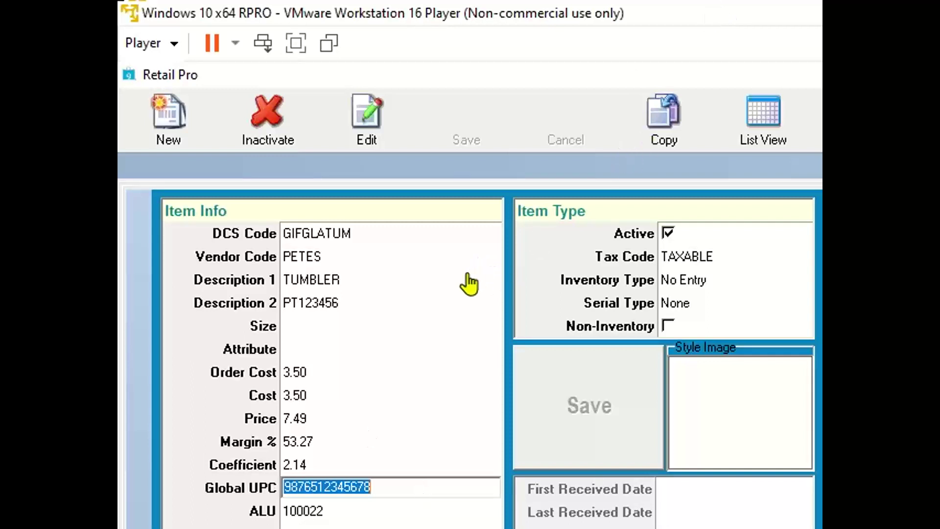
- Start another new inventory item and go through its blank vendor code and description cells in list view
{"action": "left_click", "coordinate": [760, 124]}
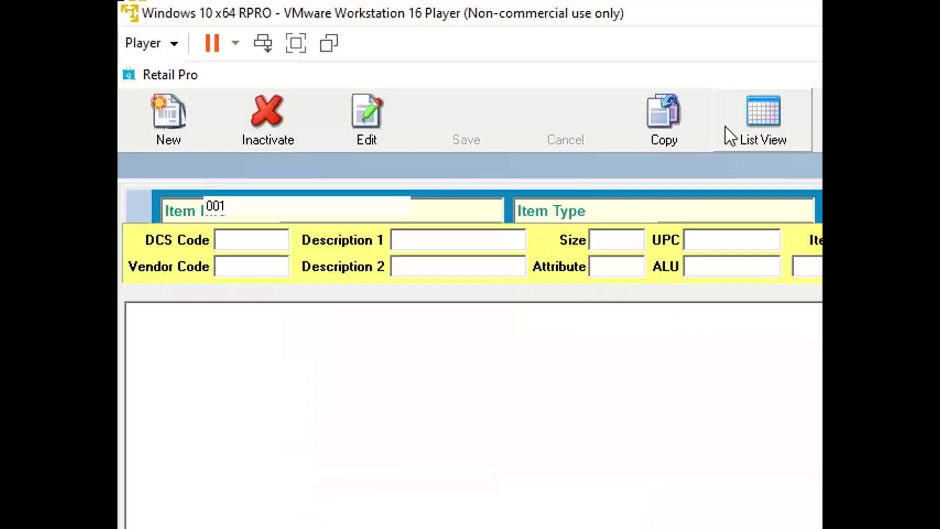
{"action": "left_click", "coordinate": [197, 133]}
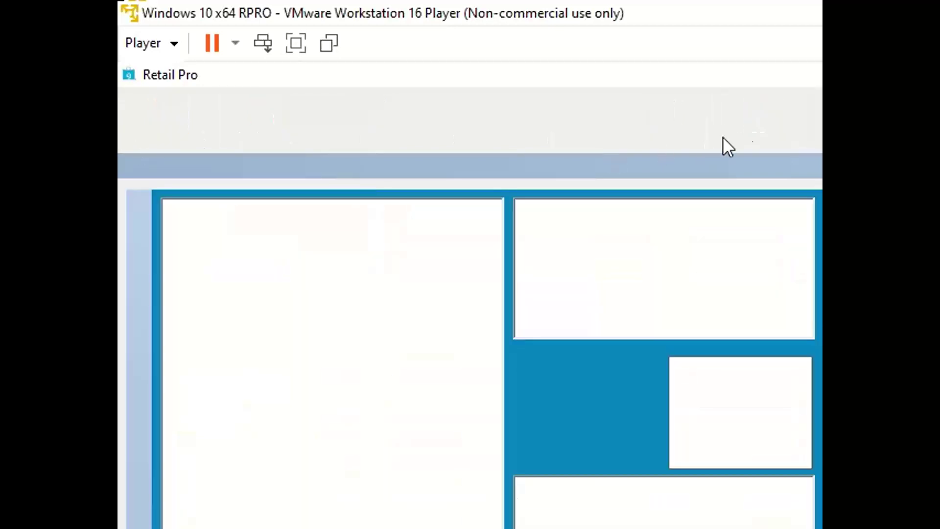
{"action": "left_click", "coordinate": [771, 128]}
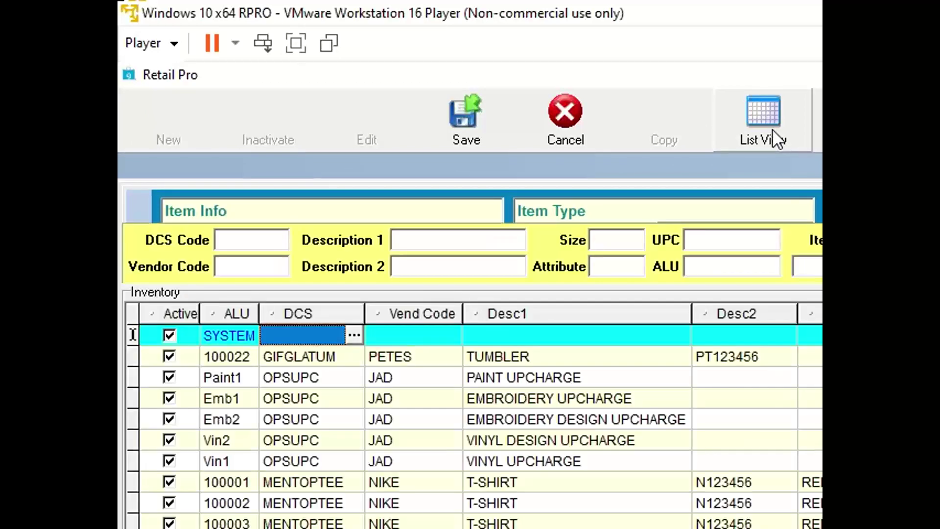
{"action": "left_click", "coordinate": [421, 334]}
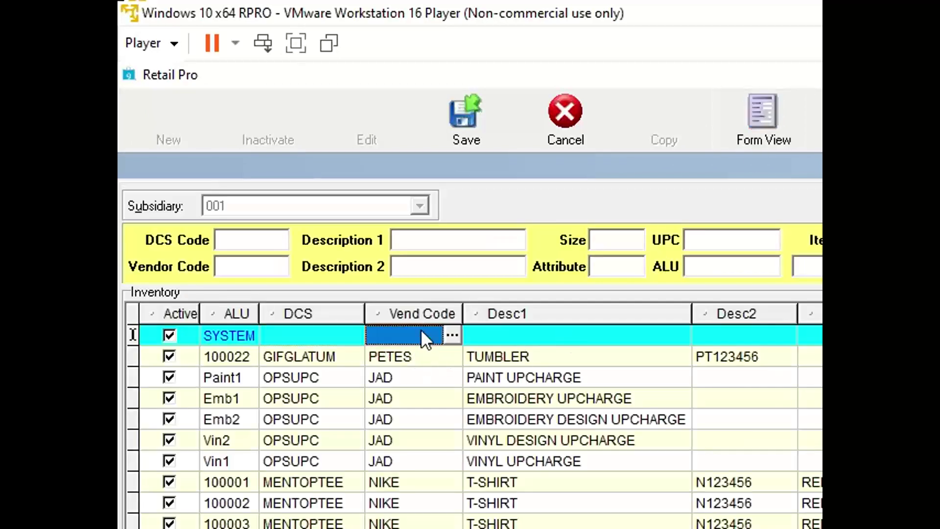
{"action": "left_click", "coordinate": [538, 338]}
{"action": "left_click", "coordinate": [736, 337]}
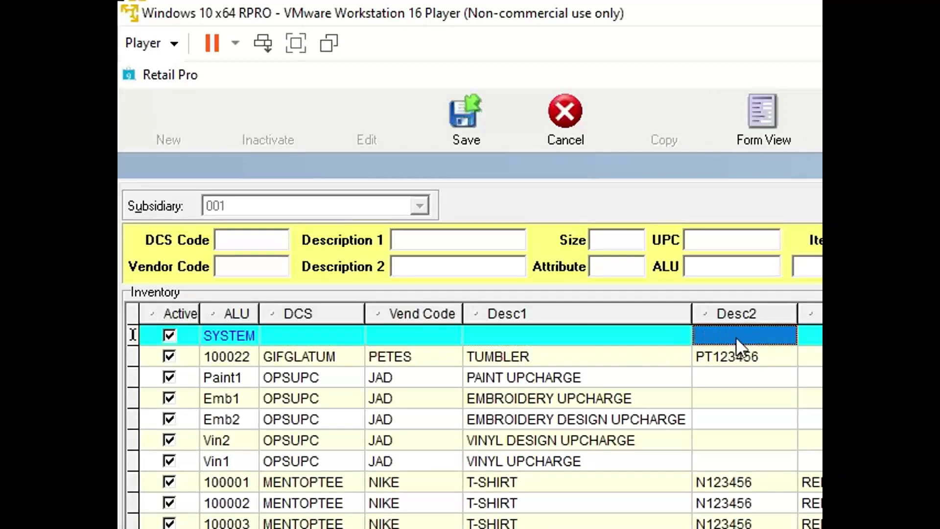
{"action": "left_click", "coordinate": [807, 337]}
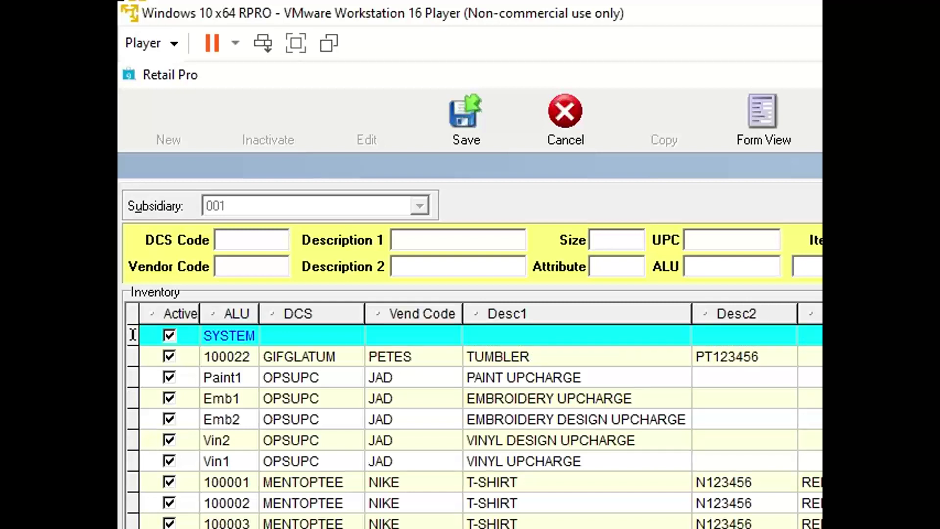
- Switch the blank new item to form view and cancel it
{"action": "left_click", "coordinate": [761, 120]}
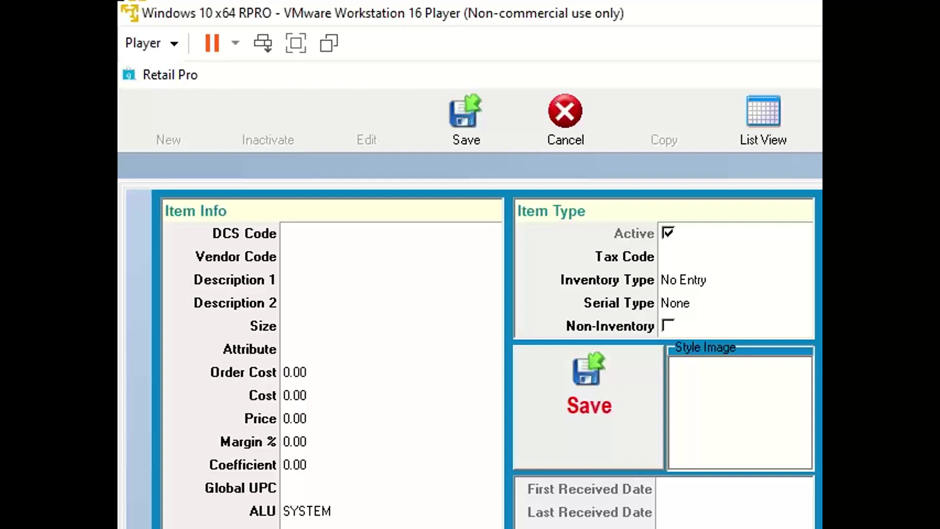
{"action": "left_click", "coordinate": [554, 135]}
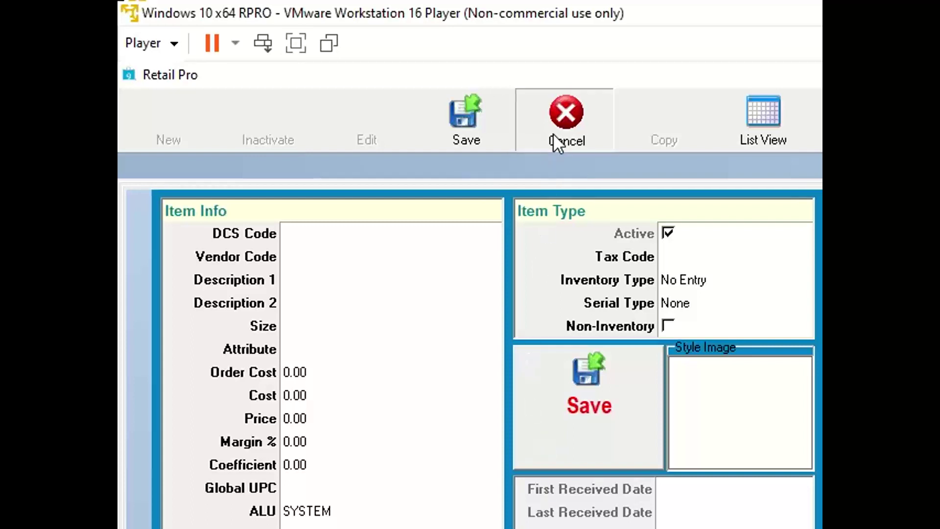
{"action": "key", "text": "Return"}
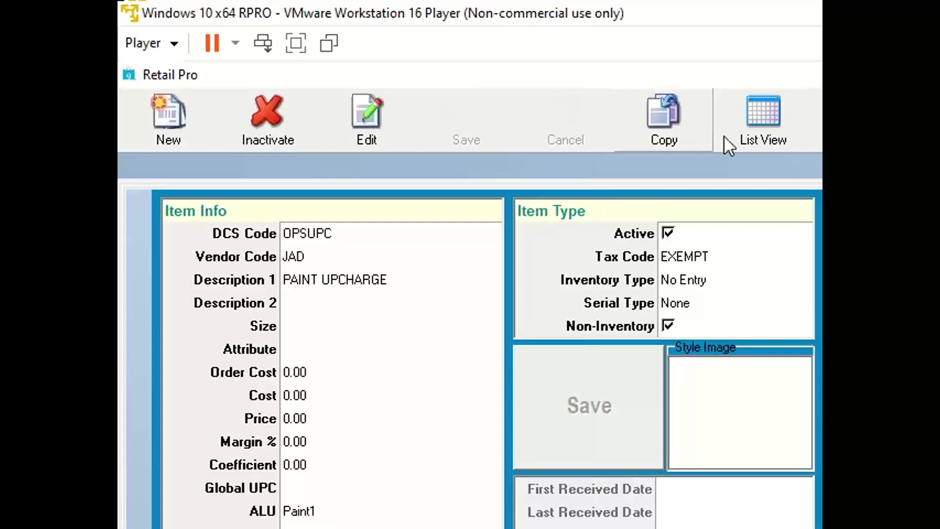
- Open the TUMBLER item in form view, save it from edit mode and return to the inventory list
{"action": "left_click", "coordinate": [762, 122]}
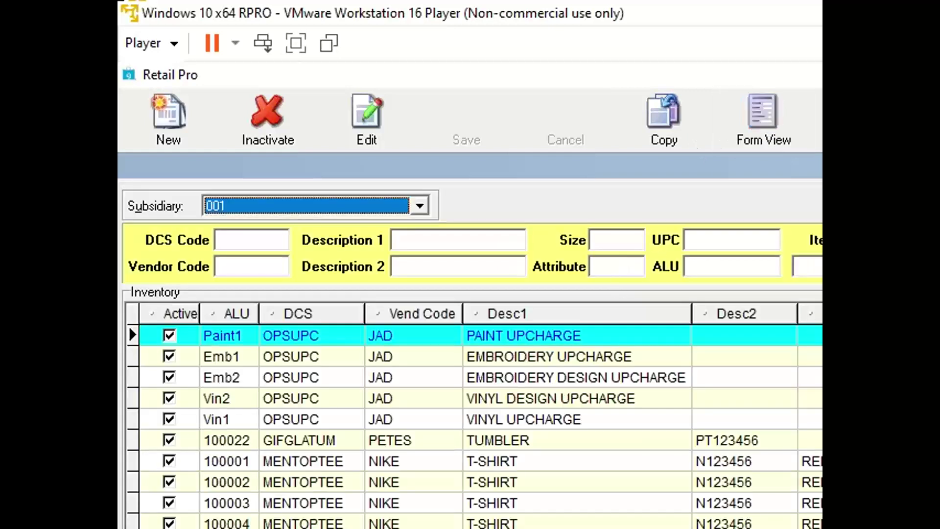
{"action": "left_click", "coordinate": [313, 443]}
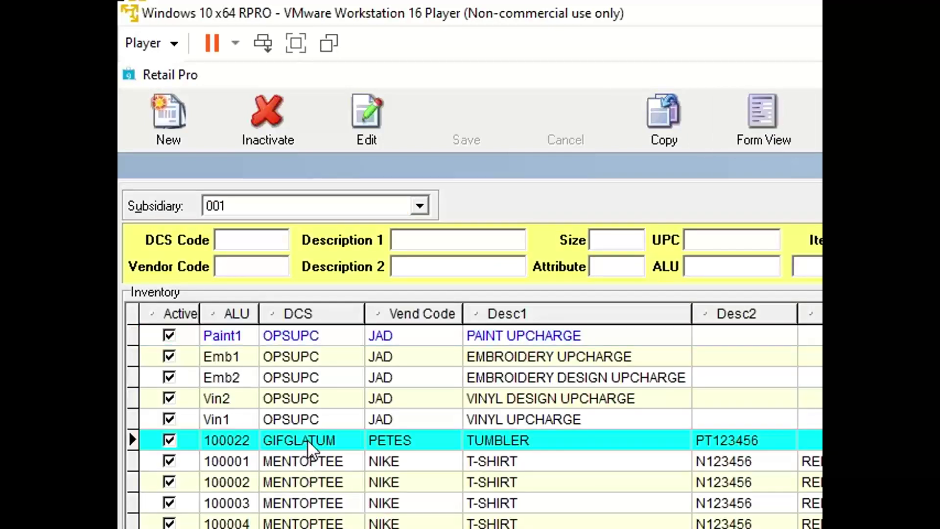
{"action": "left_click", "coordinate": [759, 130]}
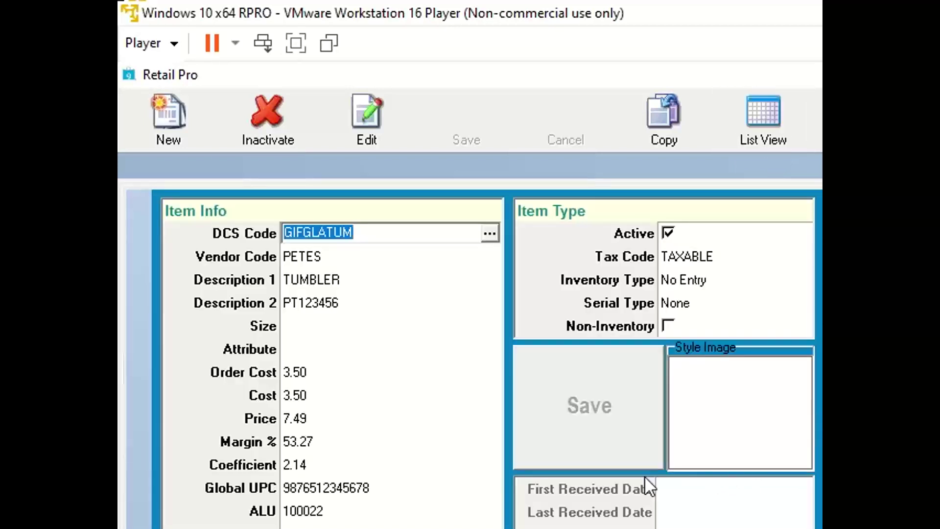
{"action": "left_click", "coordinate": [315, 418]}
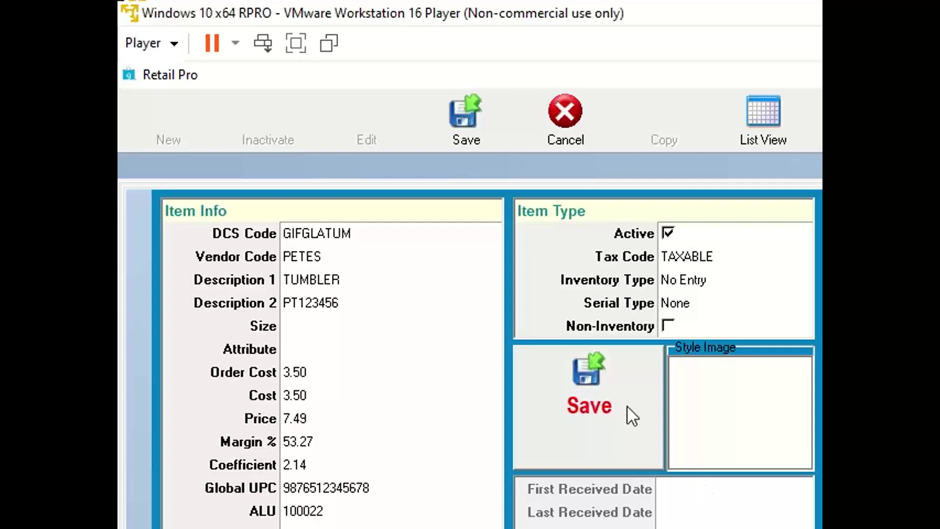
{"action": "left_click", "coordinate": [578, 384]}
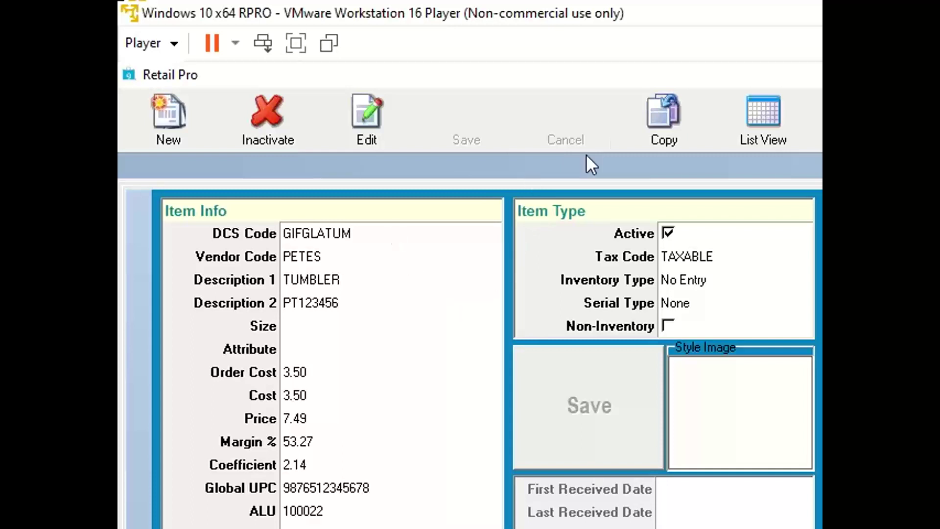
{"action": "left_click", "coordinate": [762, 125]}
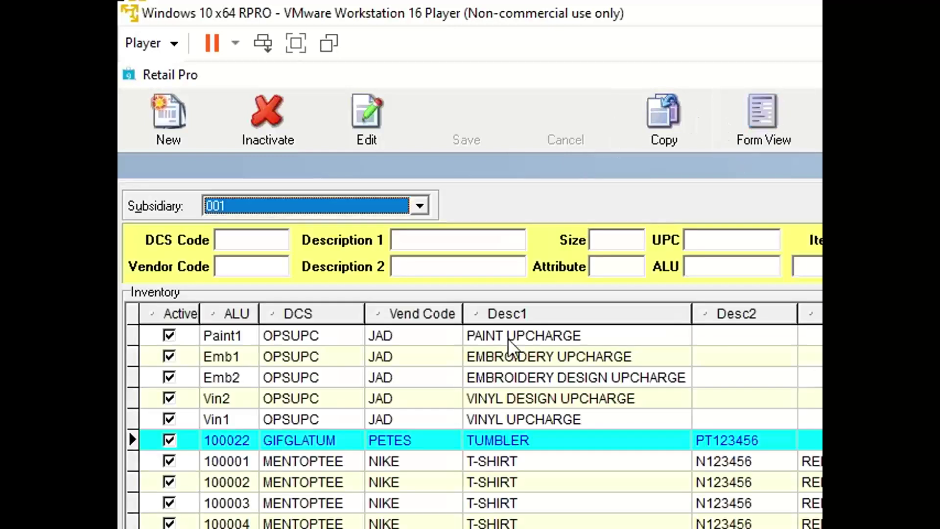
- Examine the shared DCS code, vendor code and first description of the NIKE T-shirt items, starting from item 100004
{"action": "left_click", "coordinate": [321, 520]}
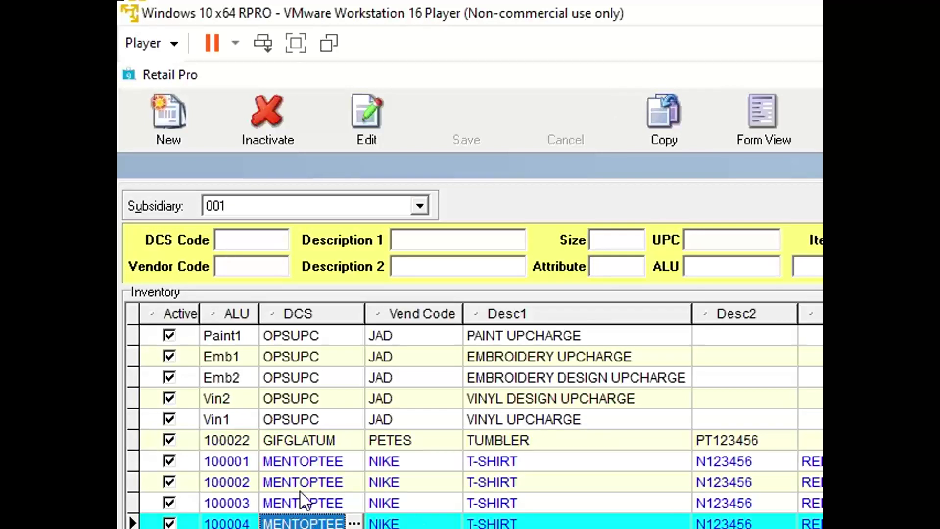
{"action": "key", "text": "shift+Right"}
{"action": "key", "text": "shift+Right"}
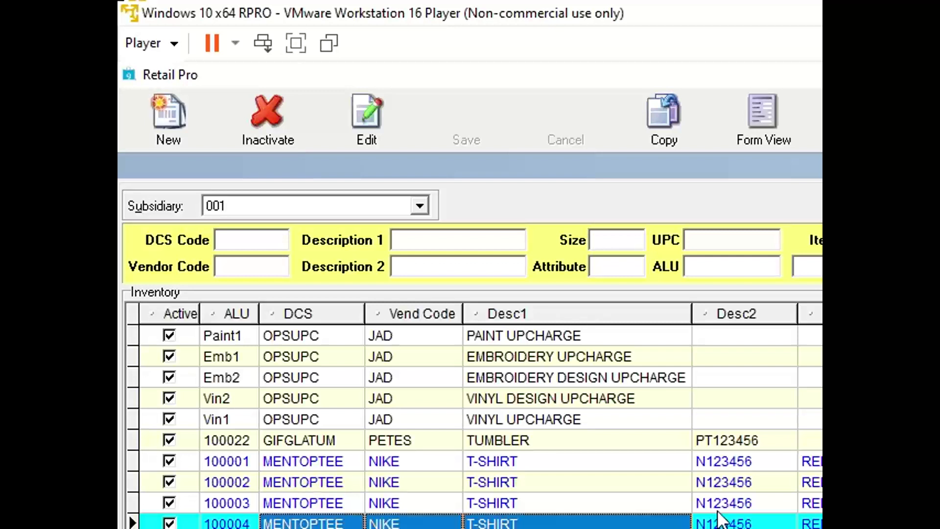
- Compare the values following Desc2 across the NIKE T-shirt rows, starting from item 100001
{"action": "left_click", "coordinate": [811, 461]}
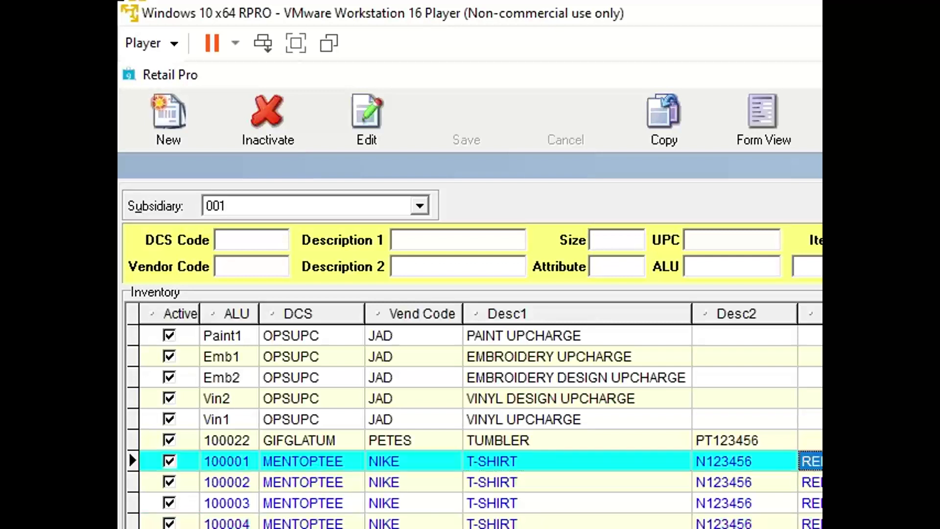
{"action": "key", "text": "shift+Down"}
{"action": "key", "text": "shift+Down"}
{"action": "key", "text": "shift+Down"}
{"action": "key", "text": "shift+Down"}
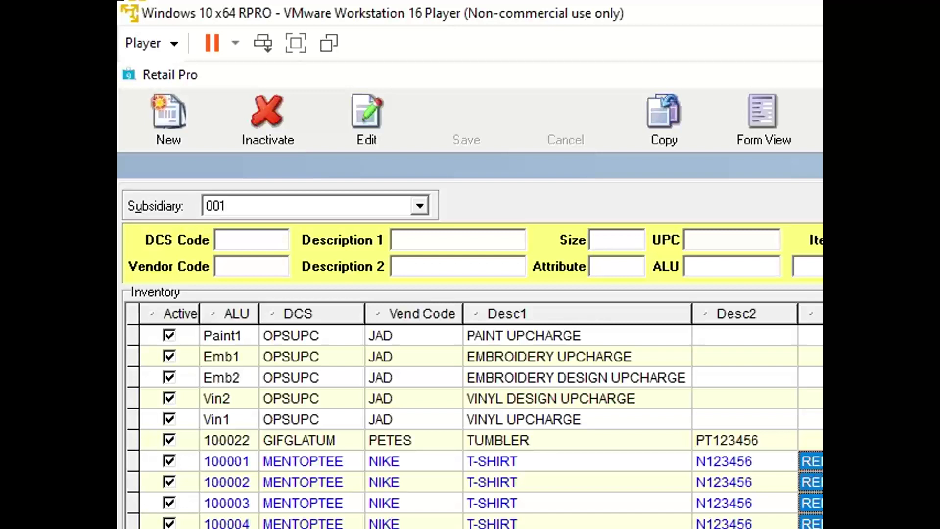
{"action": "left_click", "coordinate": [816, 461]}
{"action": "left_click", "coordinate": [816, 527]}
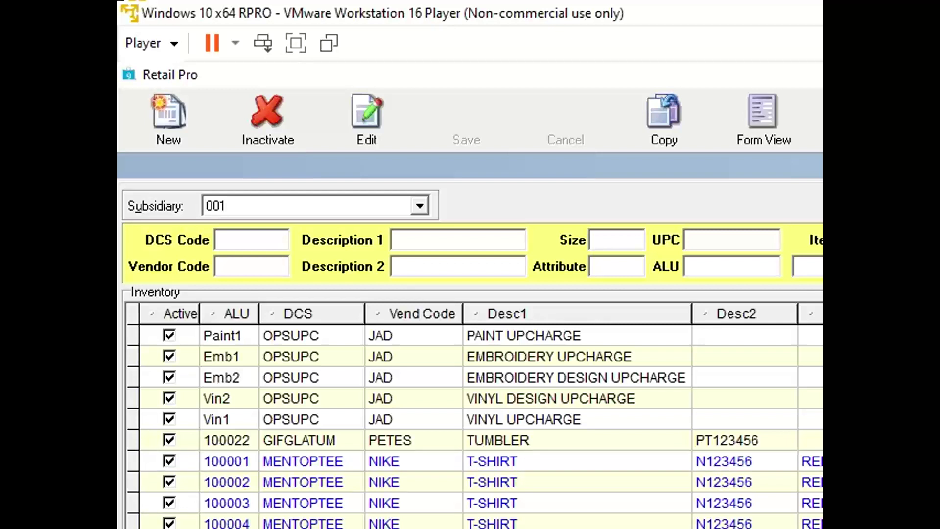
{"action": "left_click", "coordinate": [813, 461]}
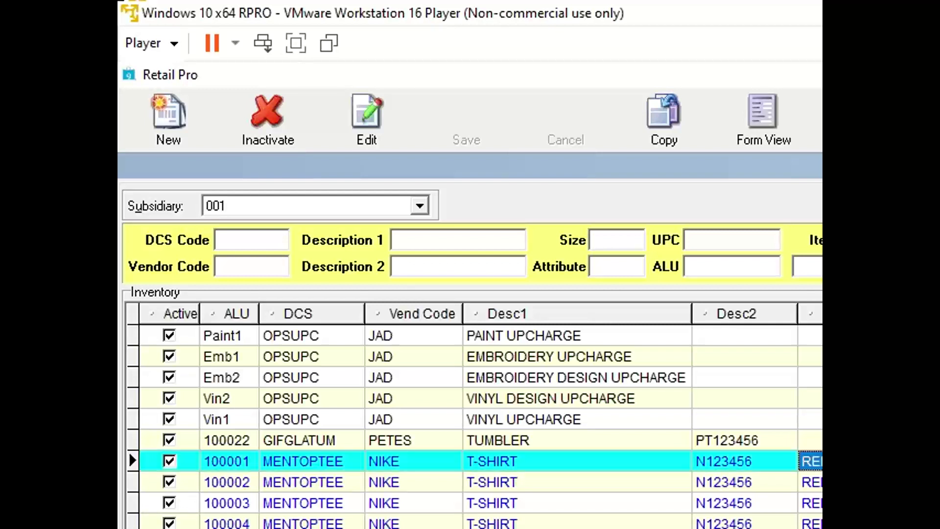
{"action": "key", "text": "Down"}
{"action": "key", "text": "Down"}
{"action": "key", "text": "Down"}
{"action": "key", "text": "Down"}
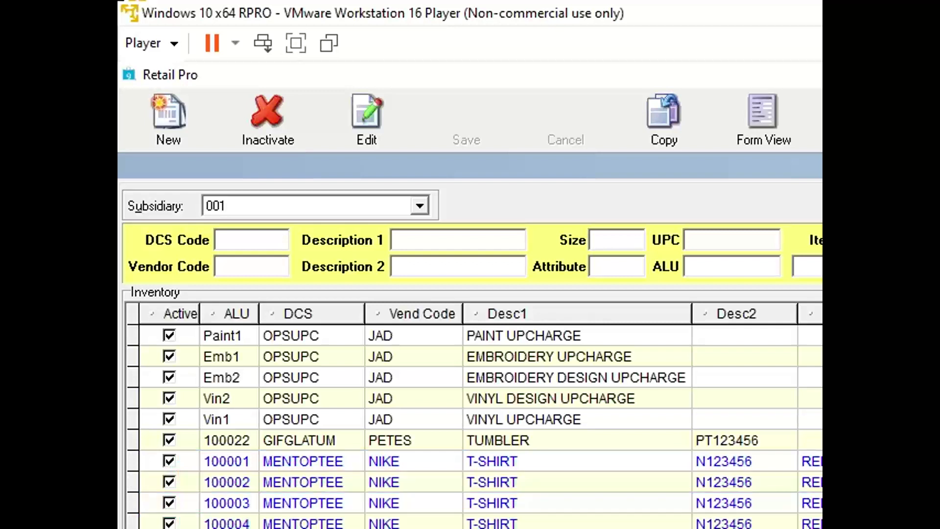
{"action": "key", "text": "Up"}
{"action": "key", "text": "Up"}
{"action": "key", "text": "Up"}
{"action": "key", "text": "Up"}
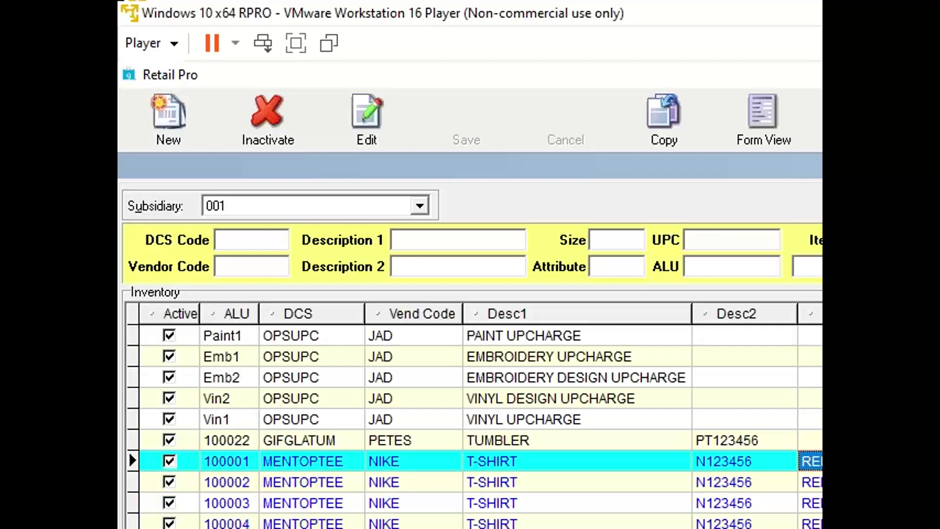
{"action": "key", "text": "shift+Down"}
{"action": "key", "text": "shift+Down"}
{"action": "key", "text": "shift+Down"}
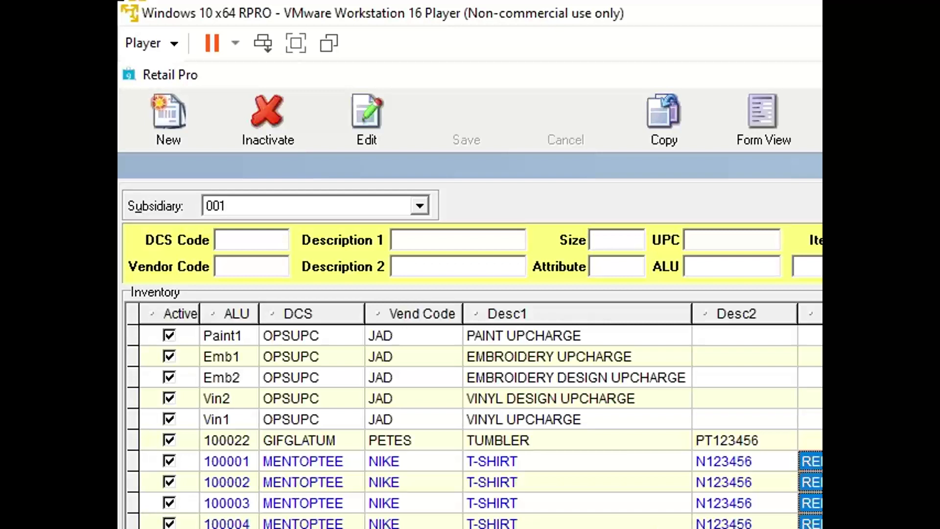
- Open the NIKE T-shirt in the style grid and examine its details in form view along with its size grid
{"action": "left_click", "coordinate": [413, 525]}
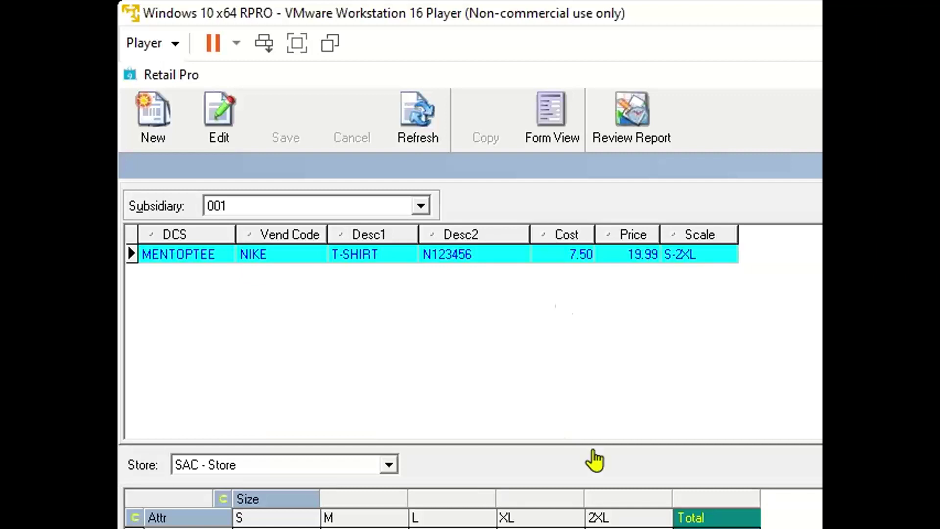
{"action": "left_click", "coordinate": [550, 122]}
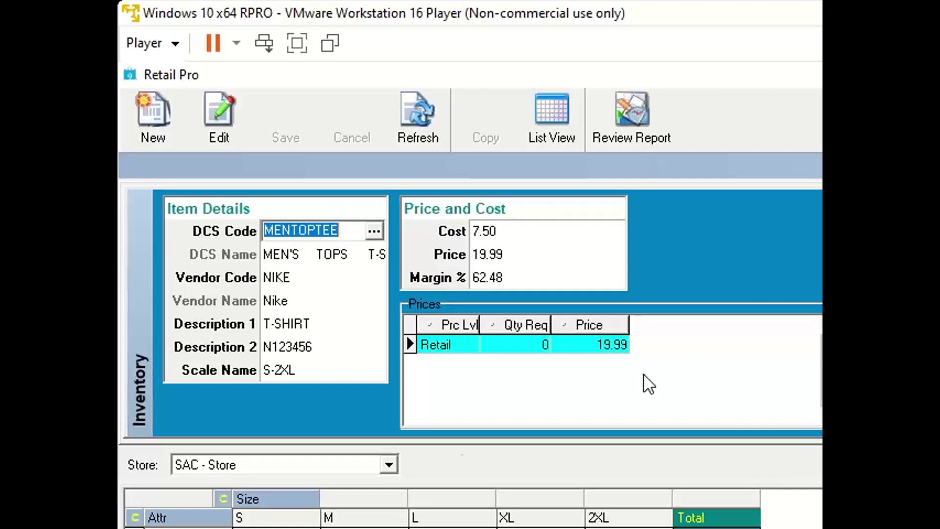
{"action": "left_click", "coordinate": [277, 527]}
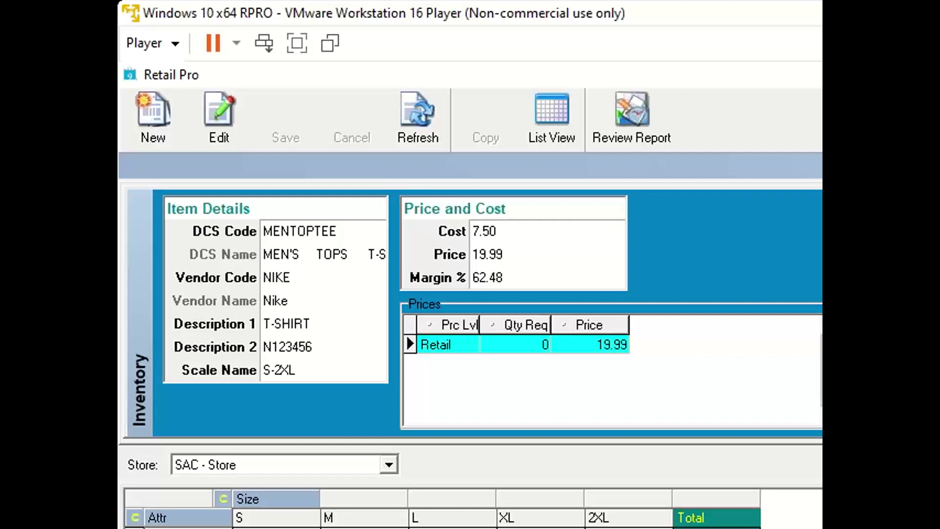
- Start a new style with DCS code MENTOPPOL and vendor code NIKE
{"action": "left_click", "coordinate": [166, 135]}
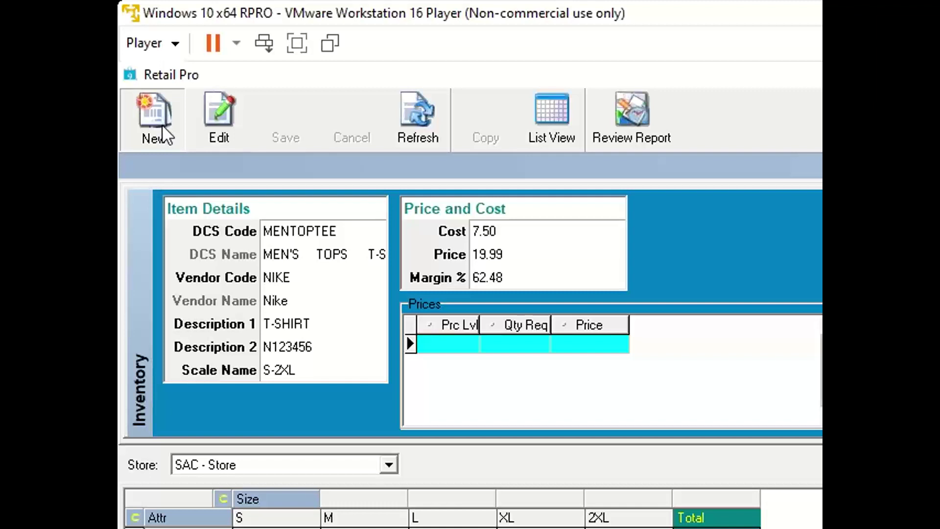
{"action": "left_click", "coordinate": [157, 139]}
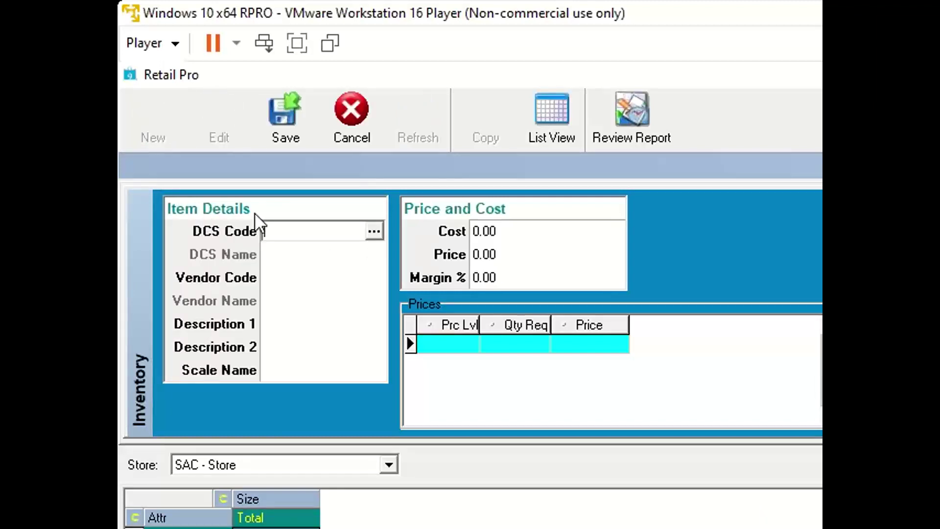
{"action": "type", "text": "MENTOPPOL"}
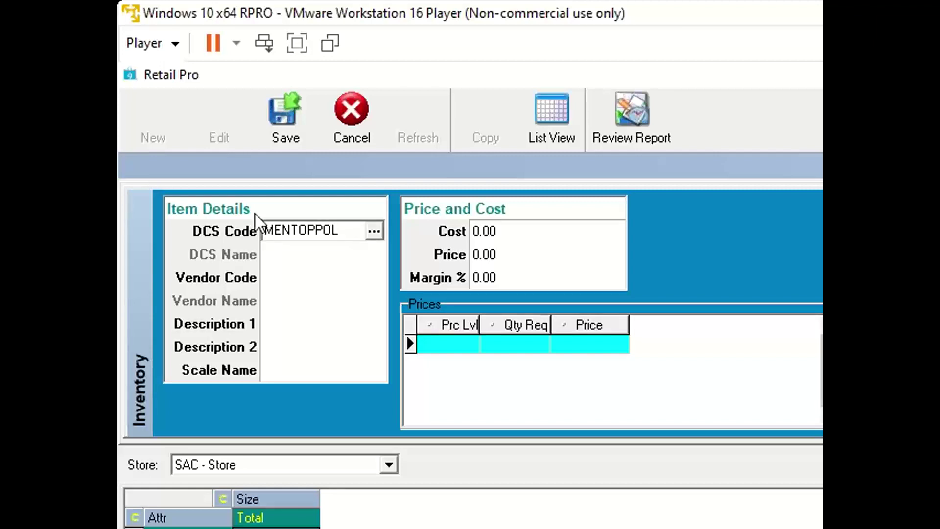
{"action": "key", "text": "Tab"}
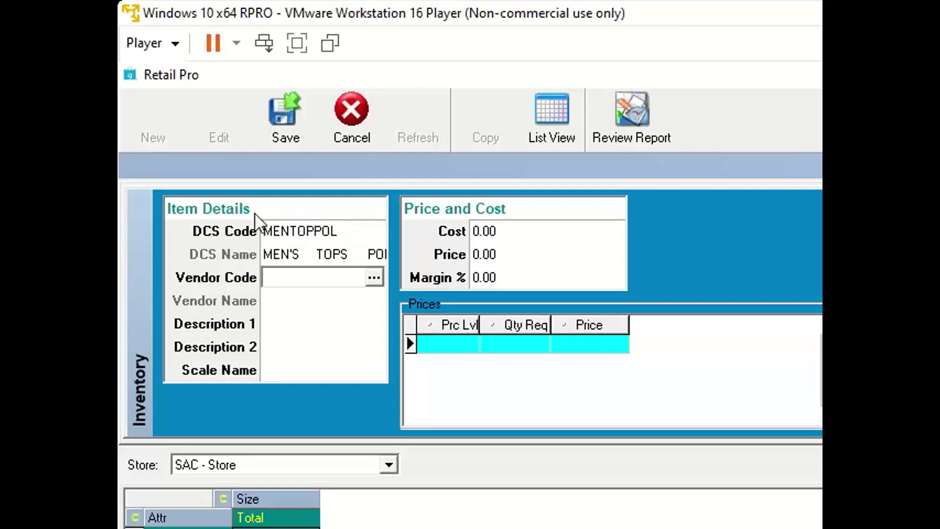
{"action": "type", "text": "NIKE"}
{"action": "key", "text": "Tab"}
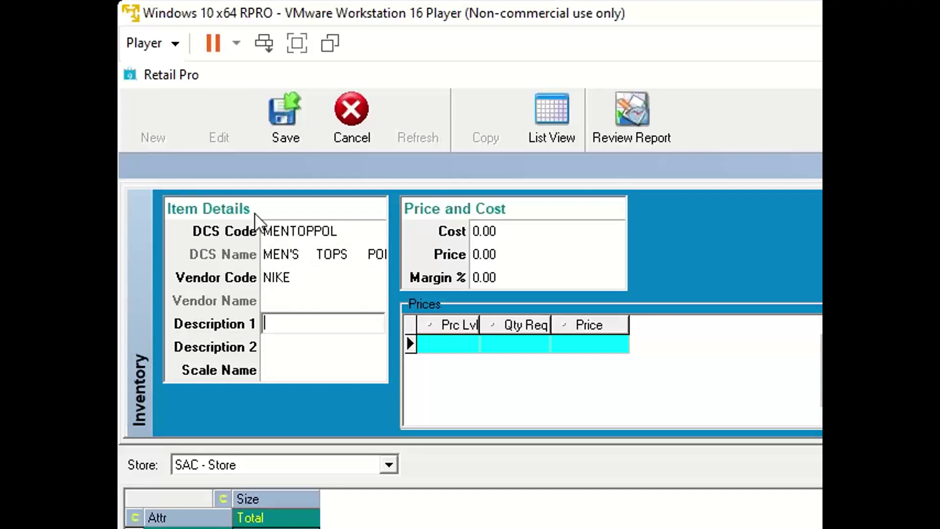
- Set the new style's Description 1 to Polo Logo ULC and Description 2 to BHD123456
{"action": "type", "text": "pOLO"}
{"action": "key", "text": "BackSpace"}
{"action": "key", "text": "BackSpace"}
{"action": "key", "text": "BackSpace"}
{"action": "key", "text": "BackSpace"}
{"action": "type", "text": "Polo"}
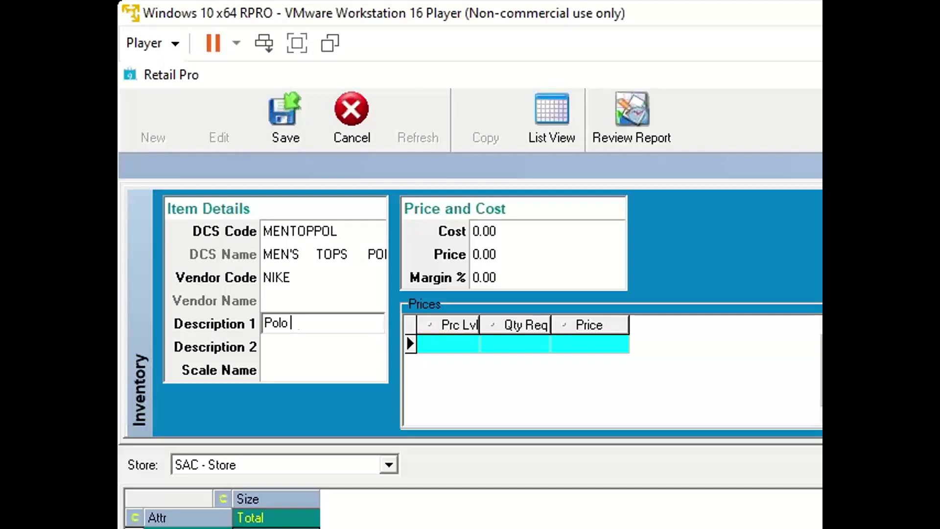
{"action": "type", "text": " KL"}
{"action": "key", "text": "BackSpace"}
{"action": "key", "text": "BackSpace"}
{"action": "type", "text": "Logo ULC"}
{"action": "key", "text": "Tab"}
{"action": "type", "text": "B"}
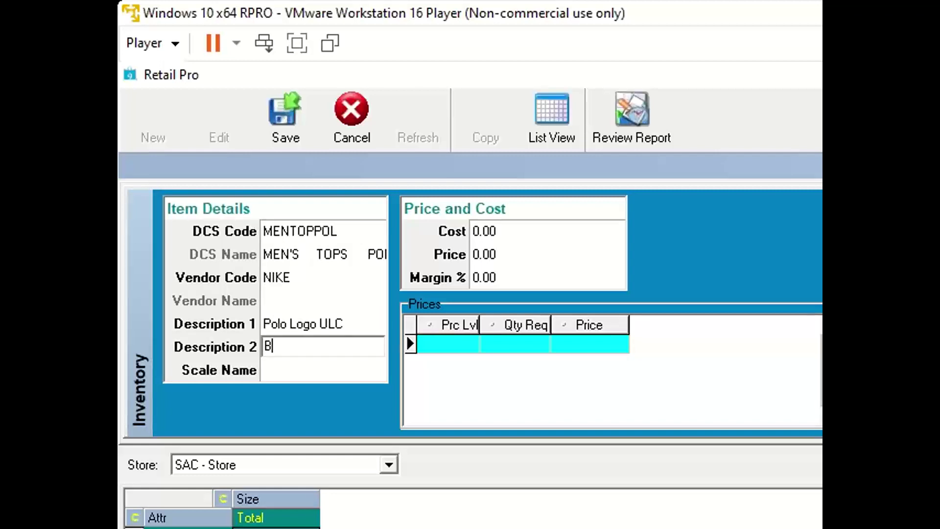
{"action": "type", "text": "HD123456"}
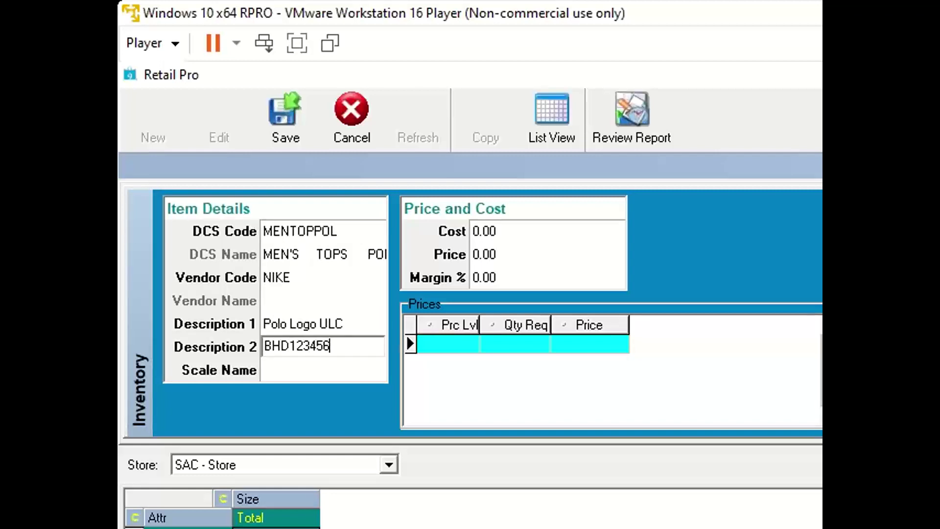
- Assign the S-2XL scale to the new polo style
{"action": "key", "text": "Tab"}
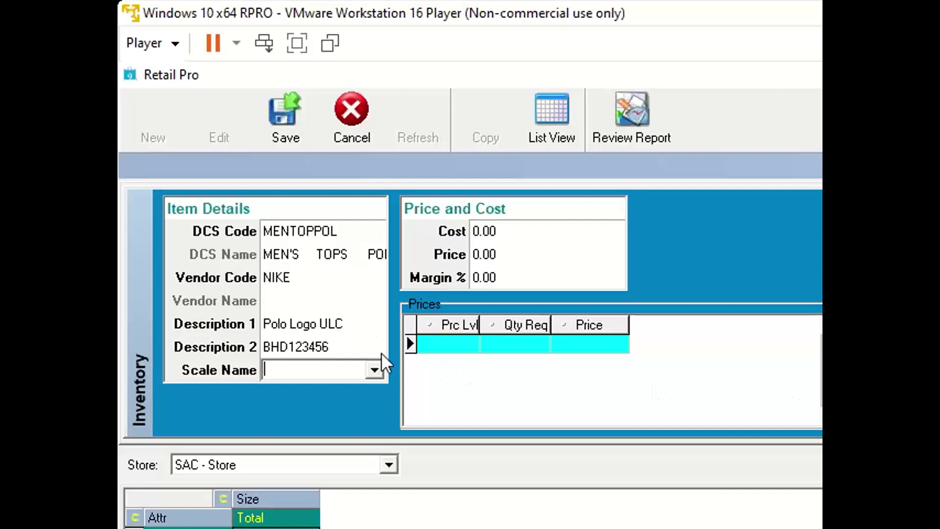
{"action": "left_click", "coordinate": [374, 370]}
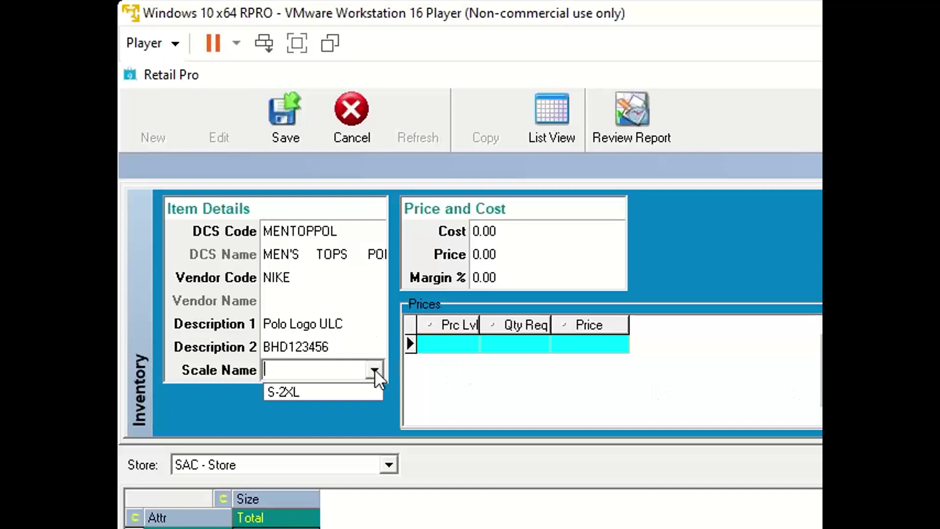
{"action": "left_click", "coordinate": [303, 393]}
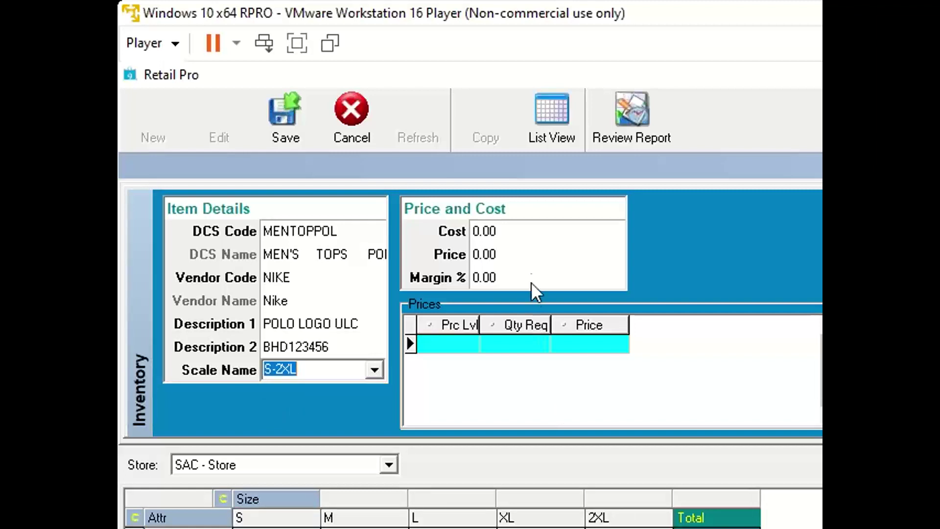
- Set the polo style's cost to 17.23 and its price to 44.95
{"action": "left_click", "coordinate": [501, 231]}
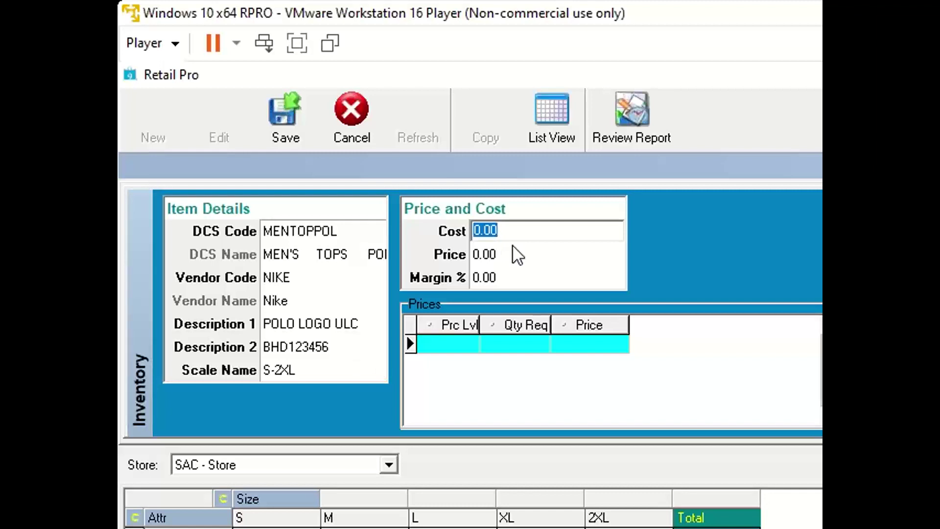
{"action": "type", "text": "17.23"}
{"action": "left_click", "coordinate": [514, 249]}
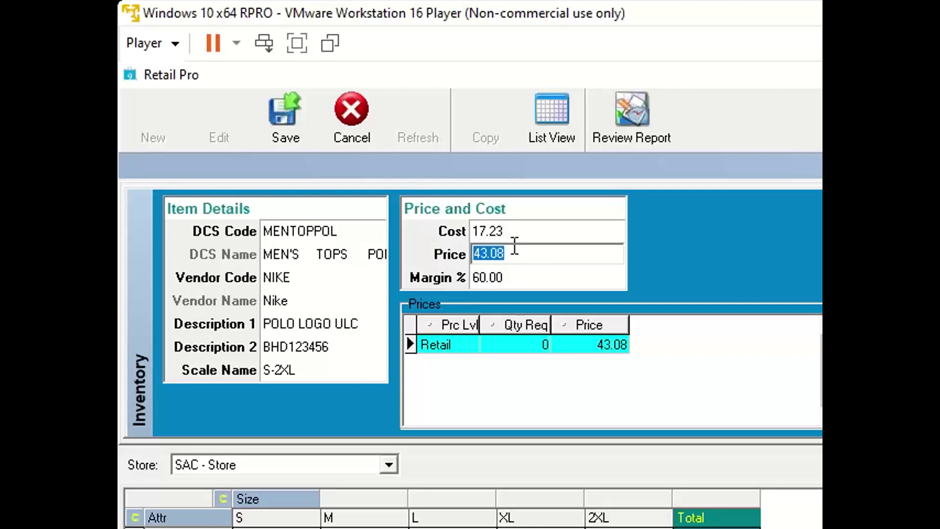
{"action": "type", "text": "44.95"}
{"action": "key", "text": "Tab"}
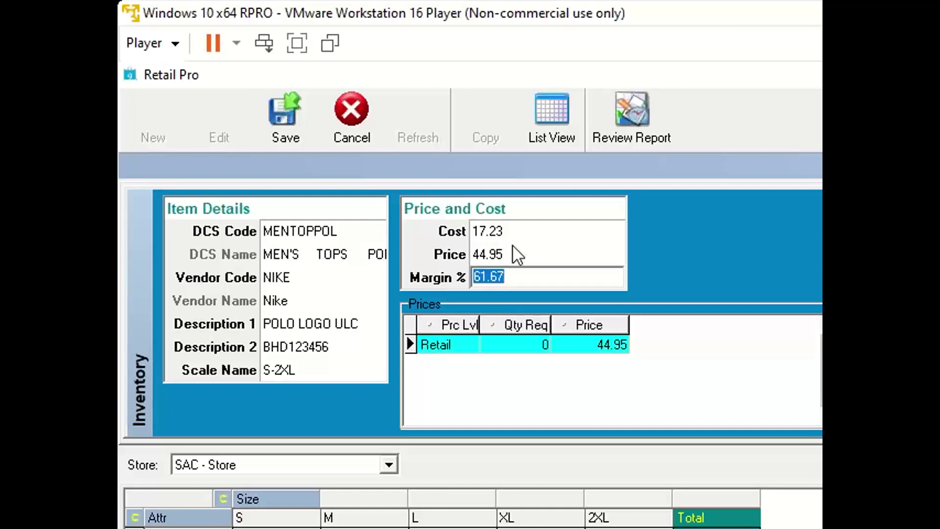
- Add an Orig price level at 44.95 to the polo style's price list
{"action": "left_click", "coordinate": [452, 346]}
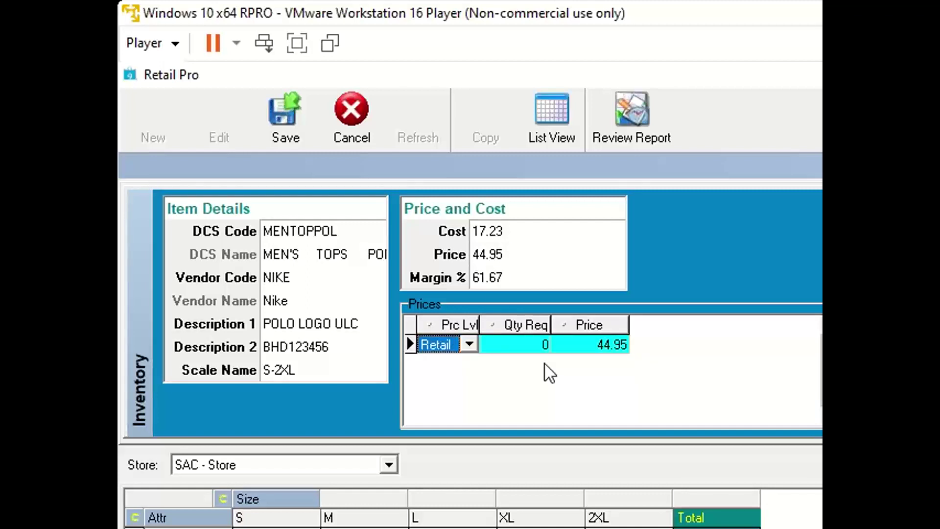
{"action": "key", "text": "Down"}
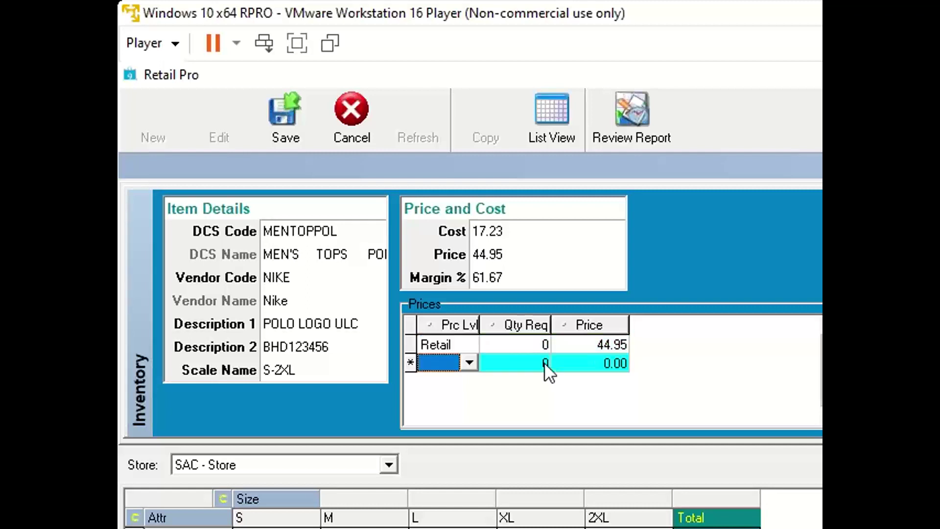
{"action": "type", "text": "Orig"}
{"action": "key", "text": "Tab"}
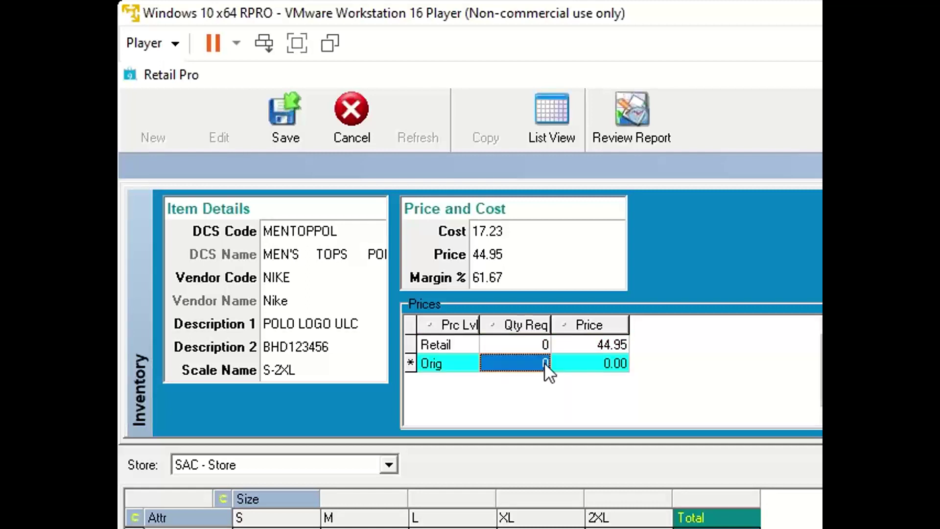
{"action": "key", "text": "Tab"}
{"action": "type", "text": "44.95"}
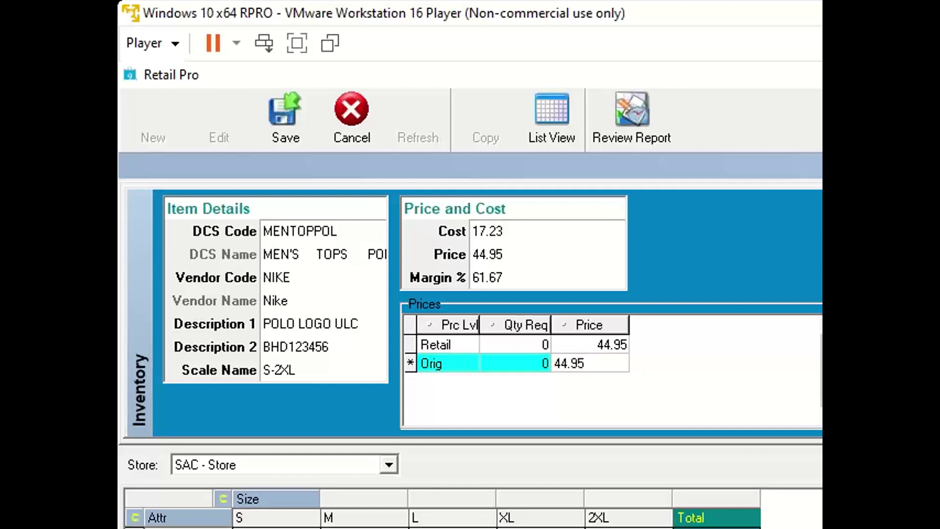
{"action": "key", "text": "Up"}
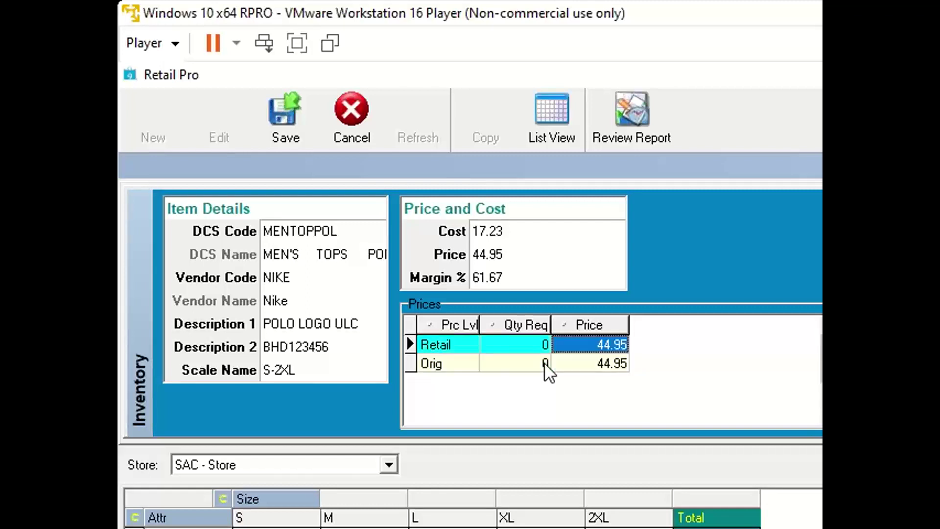
{"action": "left_click", "coordinate": [544, 364]}
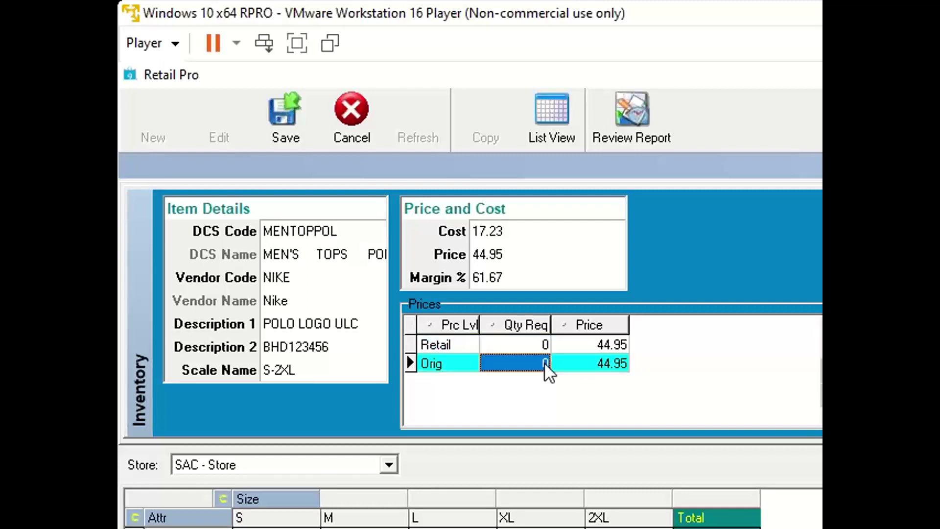
- Move the Qty Req column behind Price in the Prices table and hide it
{"action": "right_click", "coordinate": [535, 326]}
{"action": "mouse_move", "coordinate": [615, 417]}
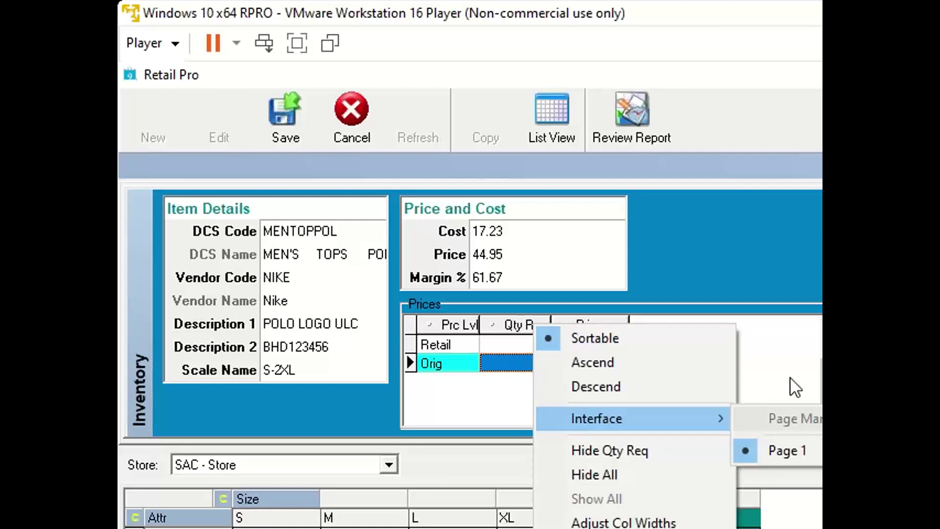
{"action": "left_click", "coordinate": [762, 270]}
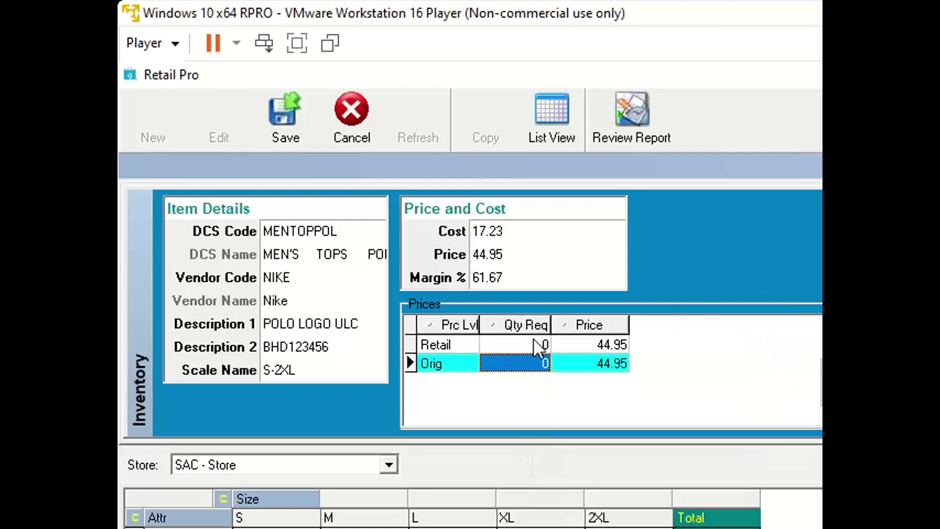
{"action": "left_click_drag", "start_coordinate": [526, 324], "coordinate": [685, 337]}
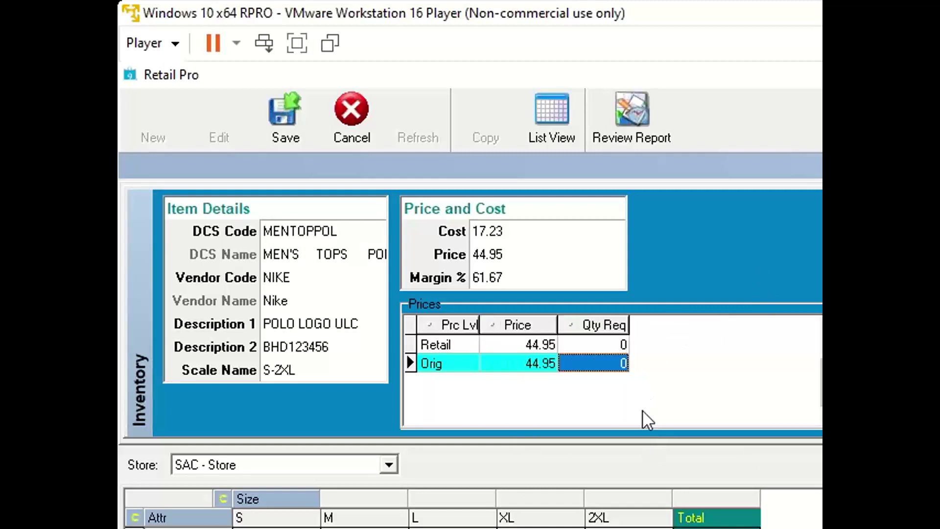
{"action": "right_click", "coordinate": [600, 325]}
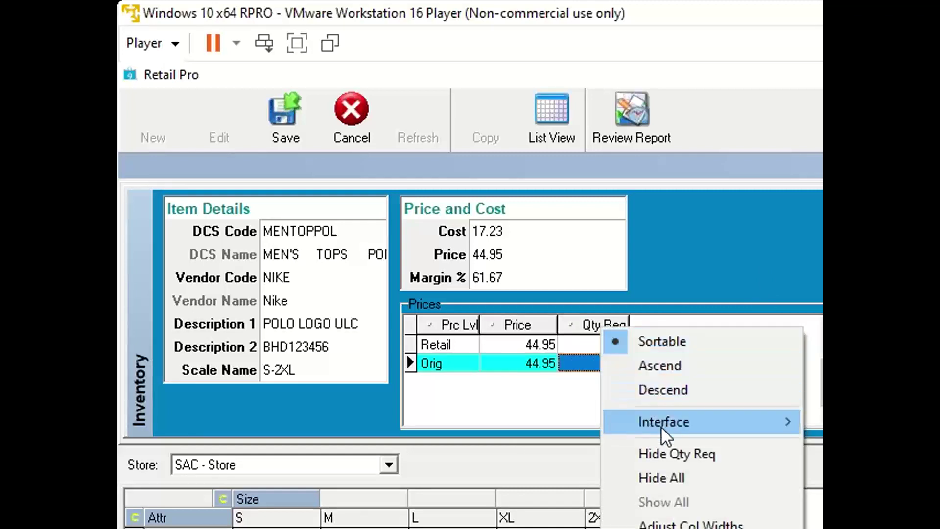
{"action": "left_click", "coordinate": [690, 454]}
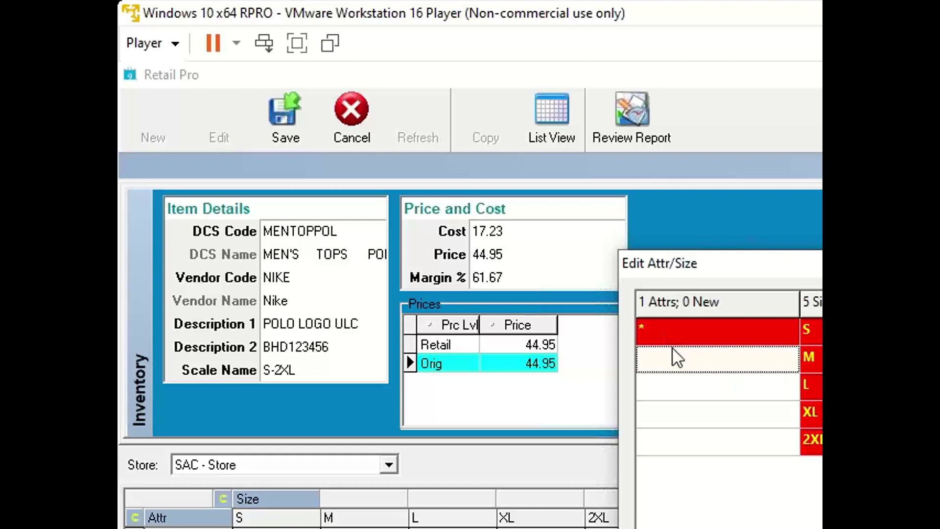
- Add the attributes Red, Wht and Blu to the polo style's attribute and size grid
{"action": "left_click", "coordinate": [681, 358]}
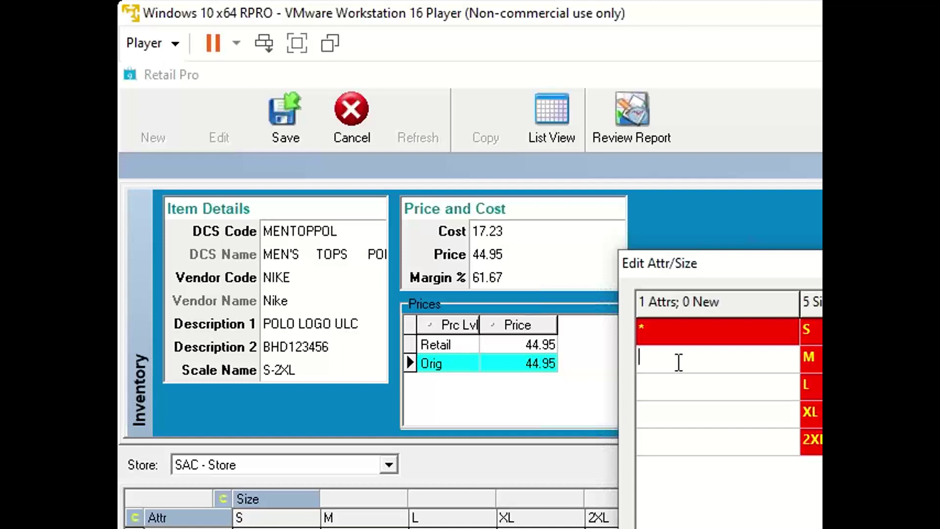
{"action": "type", "text": "Red"}
{"action": "key", "text": "Return"}
{"action": "type", "text": "Wht"}
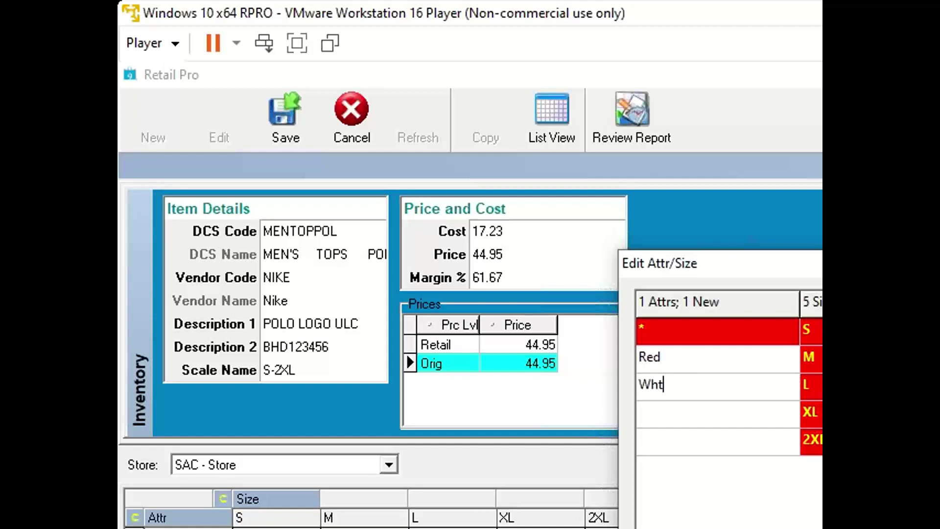
{"action": "key", "text": "Return"}
{"action": "type", "text": "Blu"}
{"action": "key", "text": "Return"}
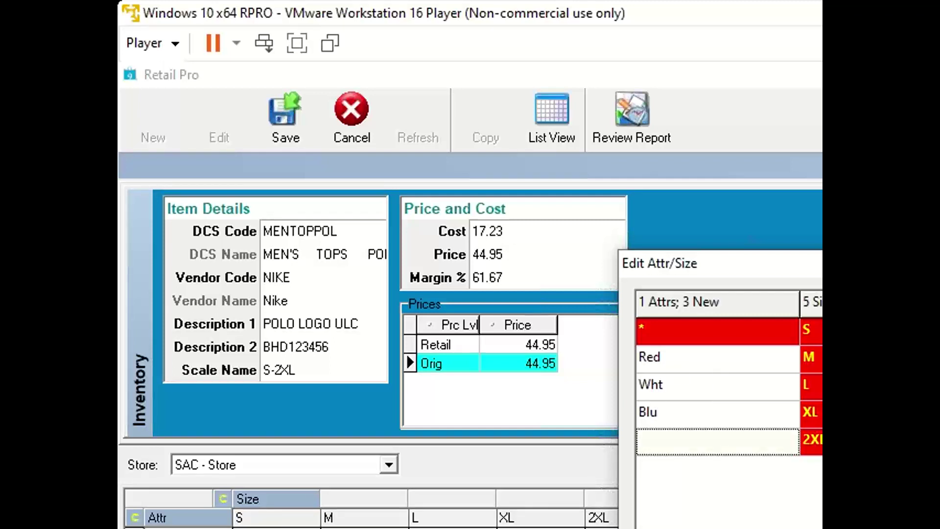
- Confirm the attribute and size grid and save the polo style
{"action": "left_click", "coordinate": [812, 358]}
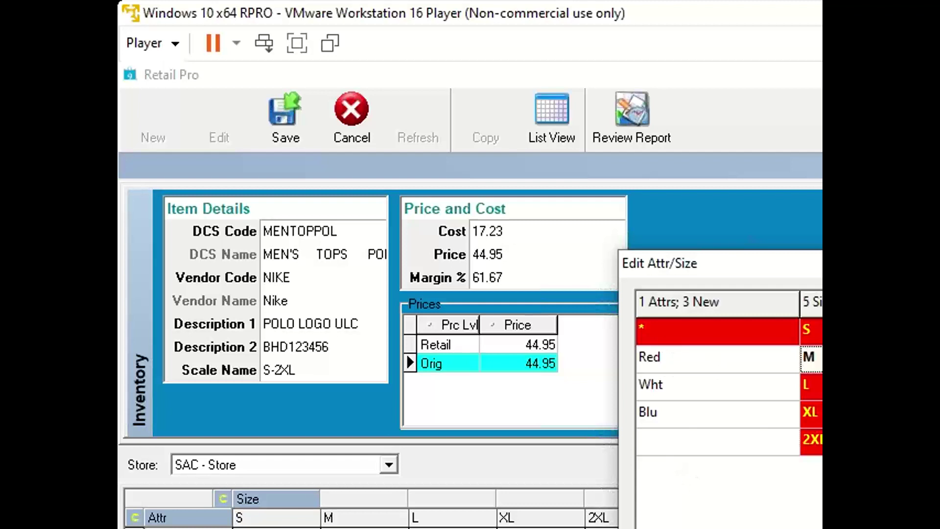
{"action": "key", "text": "Return"}
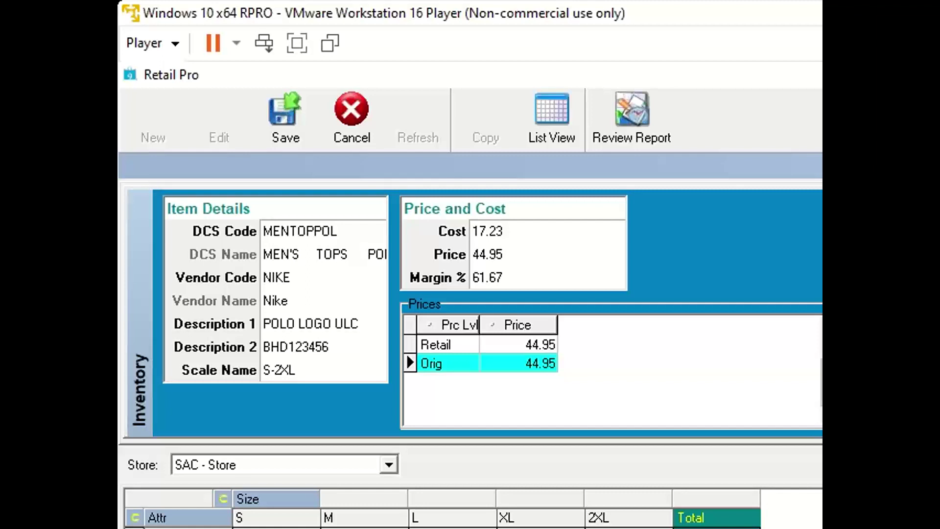
{"action": "left_click", "coordinate": [293, 137]}
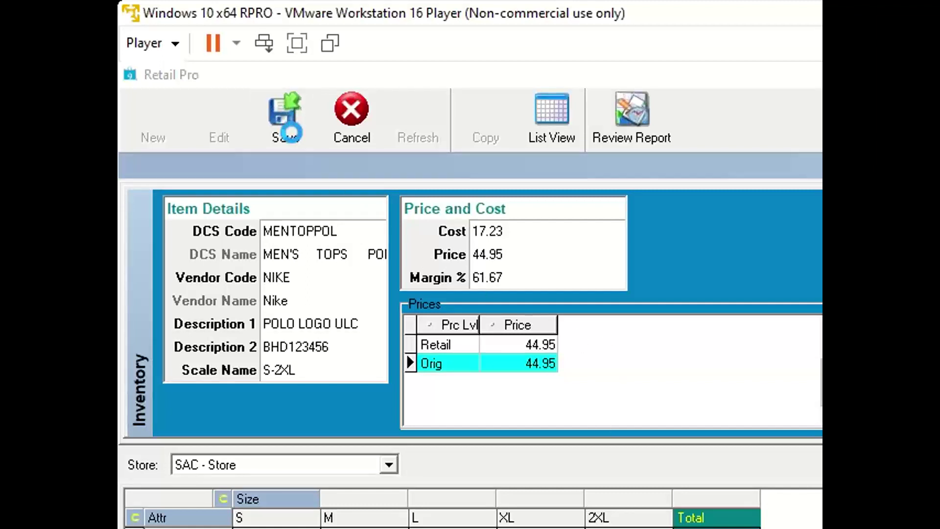
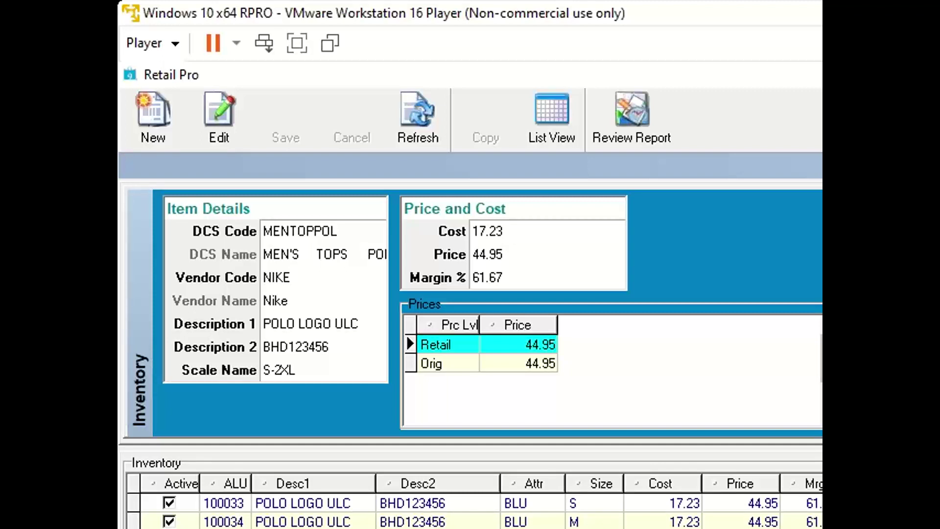
- Review the ALU and size of the individual blue polo items in the saved style
{"action": "left_click", "coordinate": [224, 504]}
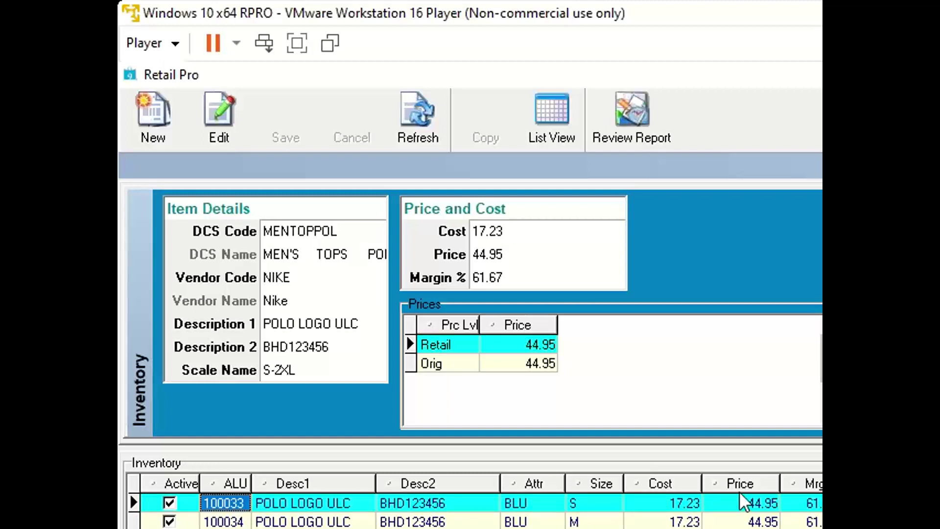
{"action": "left_click", "coordinate": [590, 503]}
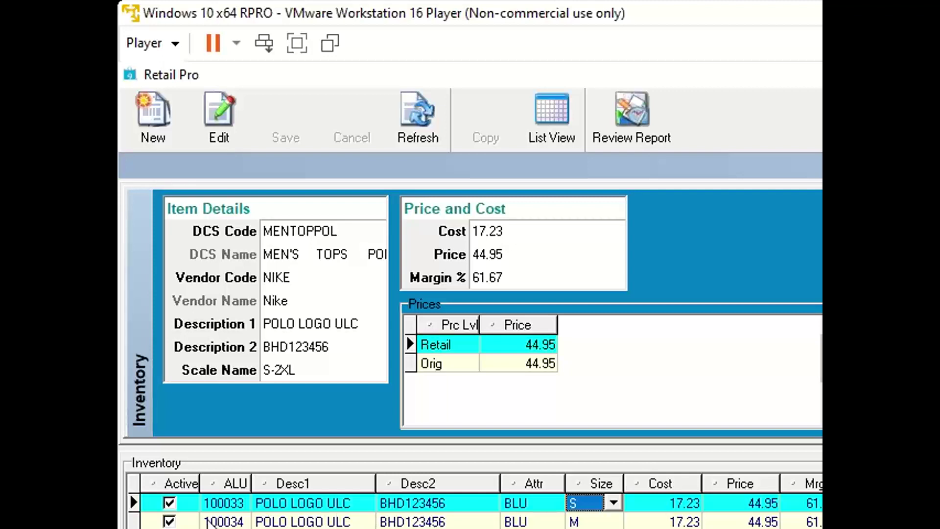
{"action": "left_click", "coordinate": [234, 504]}
{"action": "left_click", "coordinate": [235, 522]}
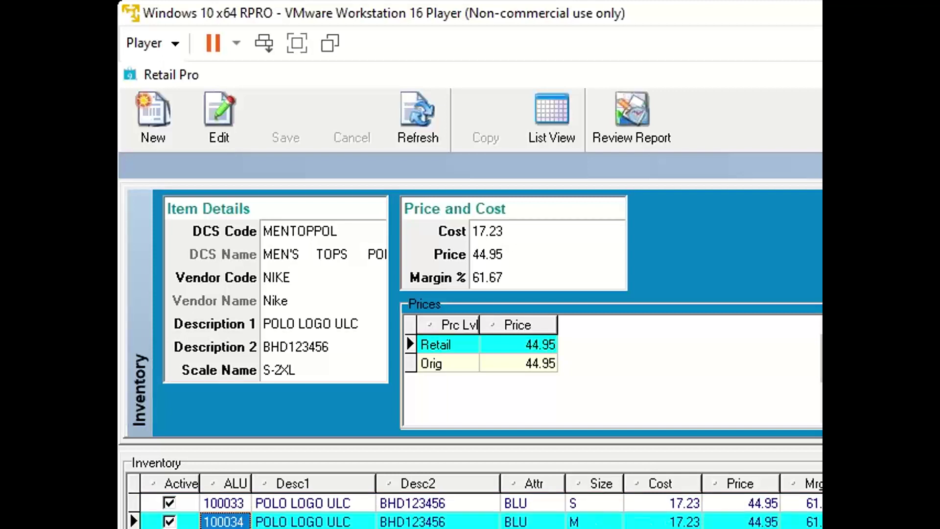
{"action": "left_click", "coordinate": [235, 528]}
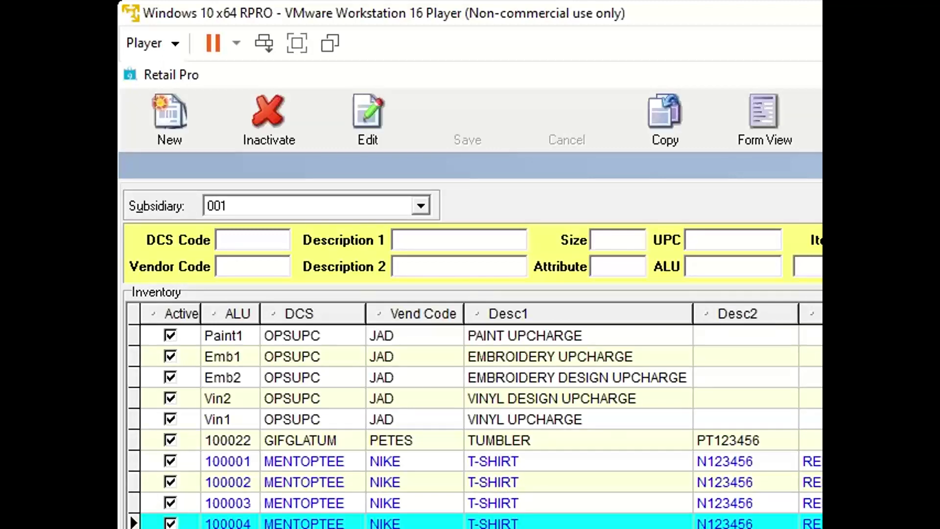
- Search the inventory list for items whose Description 1 is POLO LOGO ULC
{"action": "left_click", "coordinate": [509, 528]}
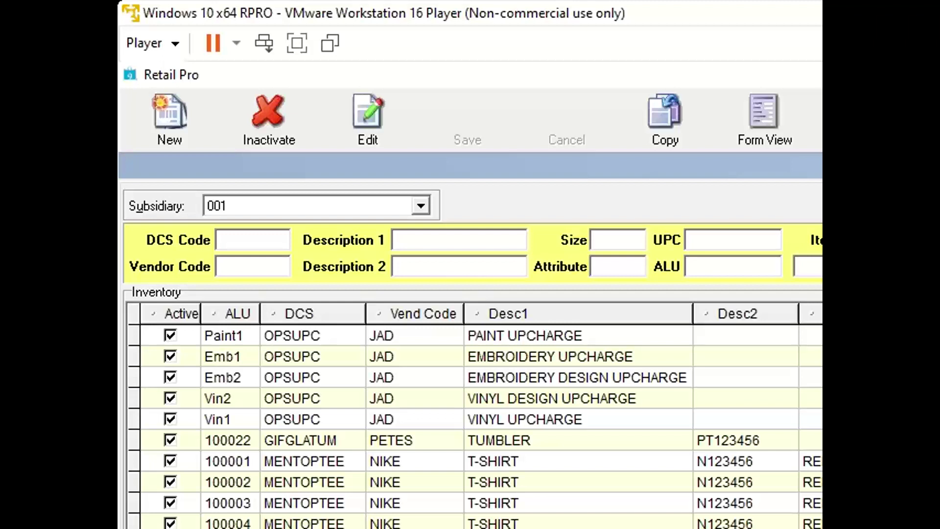
{"action": "scroll", "coordinate": [513, 429], "scroll_direction": "down", "scroll_amount": 3}
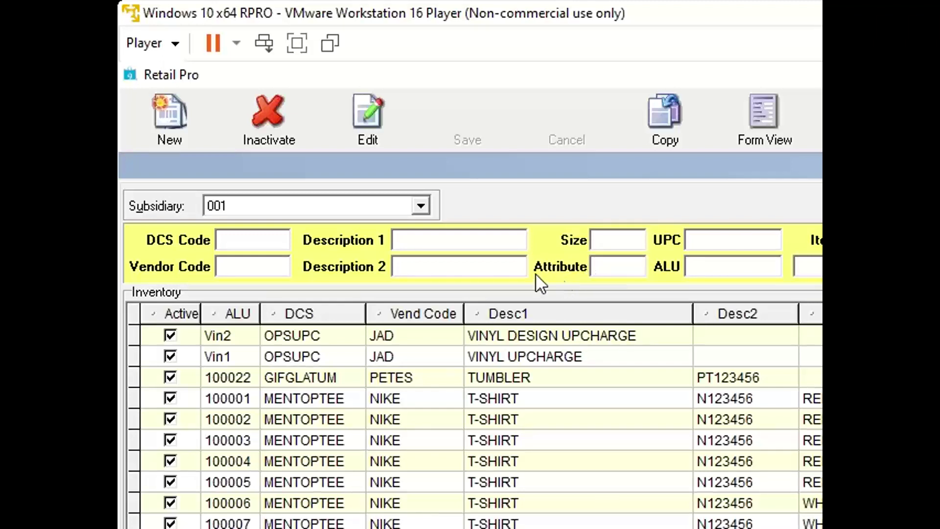
{"action": "left_click", "coordinate": [506, 267]}
{"action": "left_click", "coordinate": [496, 237]}
{"action": "right_click", "coordinate": [495, 238]}
{"action": "left_click", "coordinate": [467, 243]}
{"action": "type", "text": "POLO LOGO ULC"}
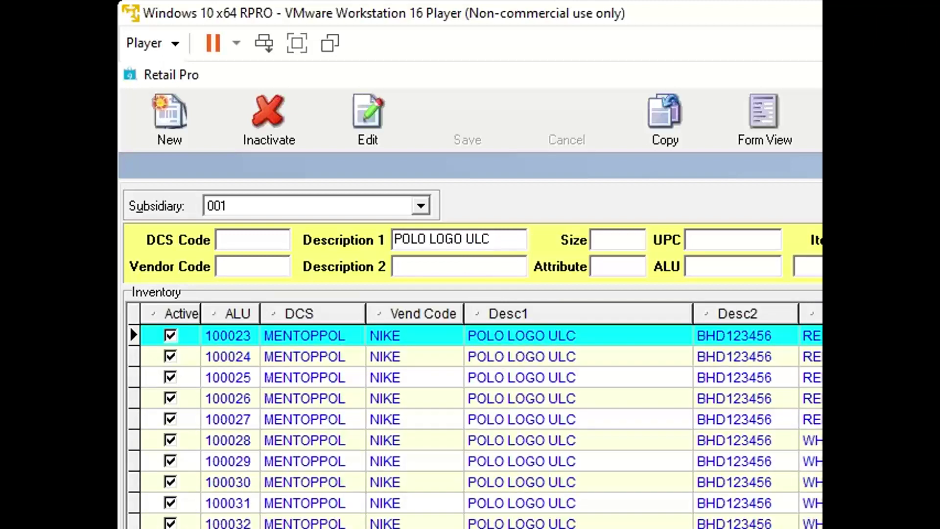
- Sort the filtered polo items by ALU in ascending order
{"action": "left_click", "coordinate": [577, 336]}
{"action": "left_click", "coordinate": [911, 313]}
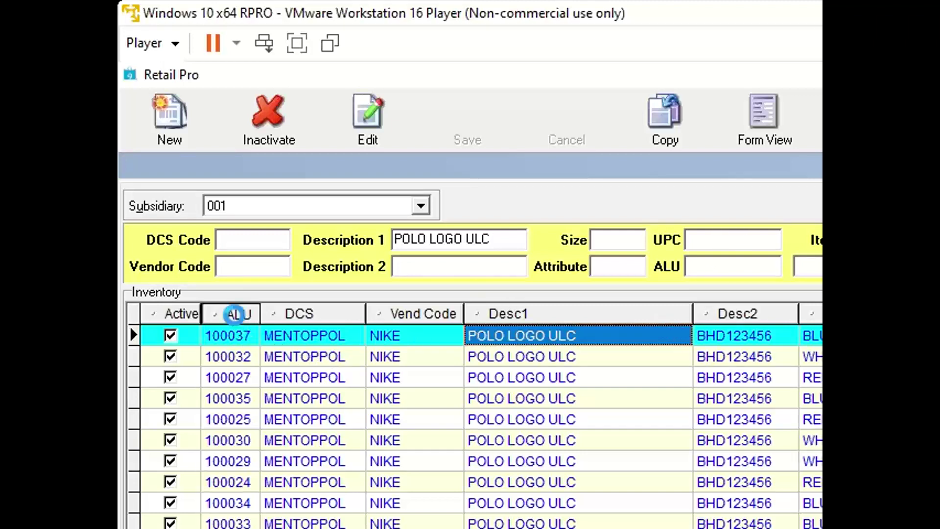
{"action": "left_click", "coordinate": [234, 315]}
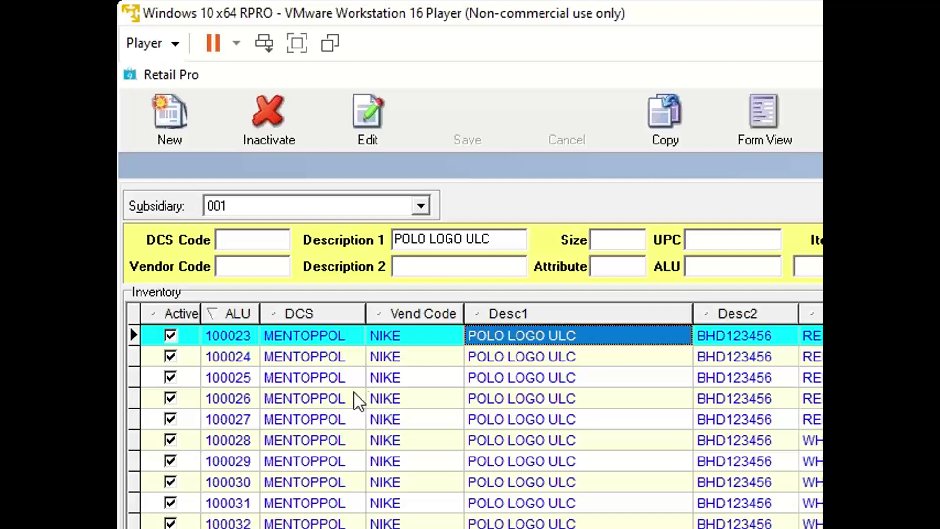
- Examine the DCS, vendor, description and attribute values across several polo item rows
{"action": "left_click", "coordinate": [337, 377]}
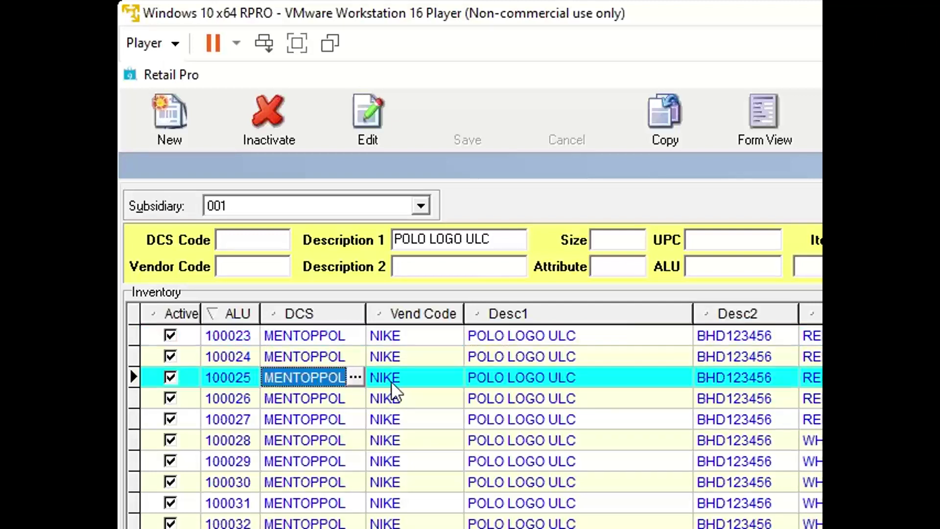
{"action": "left_click", "coordinate": [439, 382]}
{"action": "left_click", "coordinate": [554, 378]}
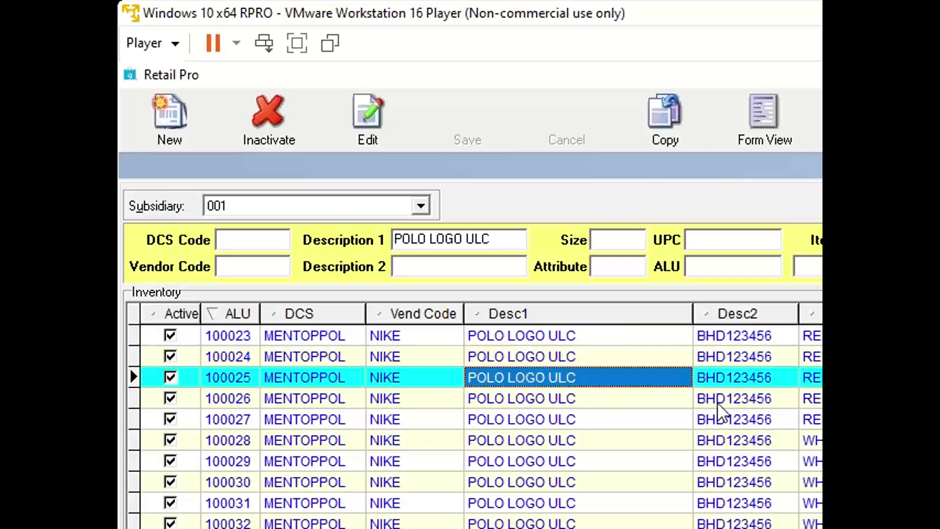
{"action": "left_click", "coordinate": [810, 377]}
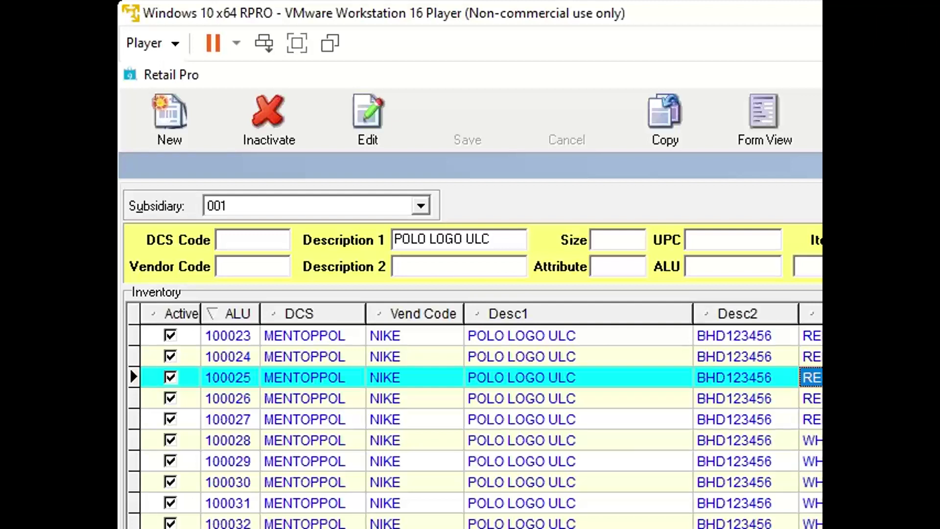
{"action": "left_click", "coordinate": [819, 419]}
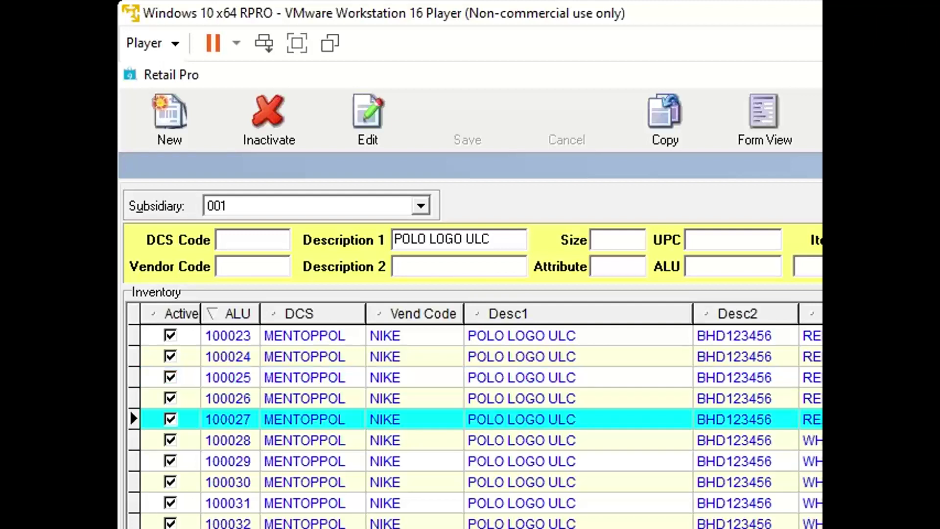
{"action": "left_click", "coordinate": [816, 377]}
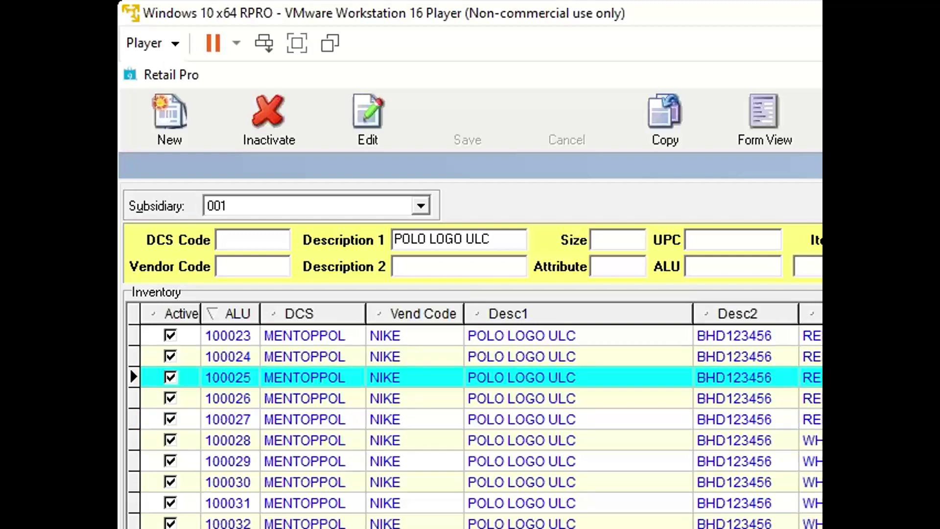
{"action": "left_click", "coordinate": [813, 356]}
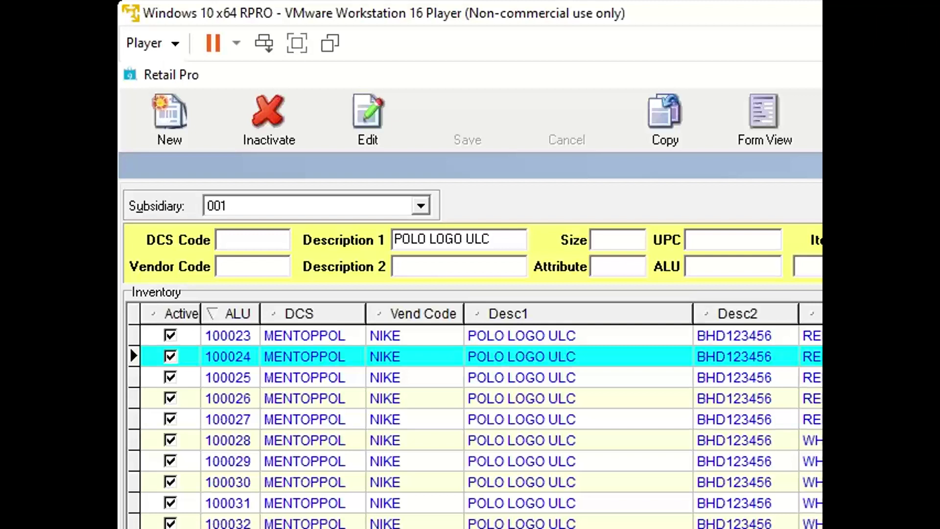
- Select the ALU cells of the first six polo items, starting at 100023
{"action": "left_click", "coordinate": [233, 337]}
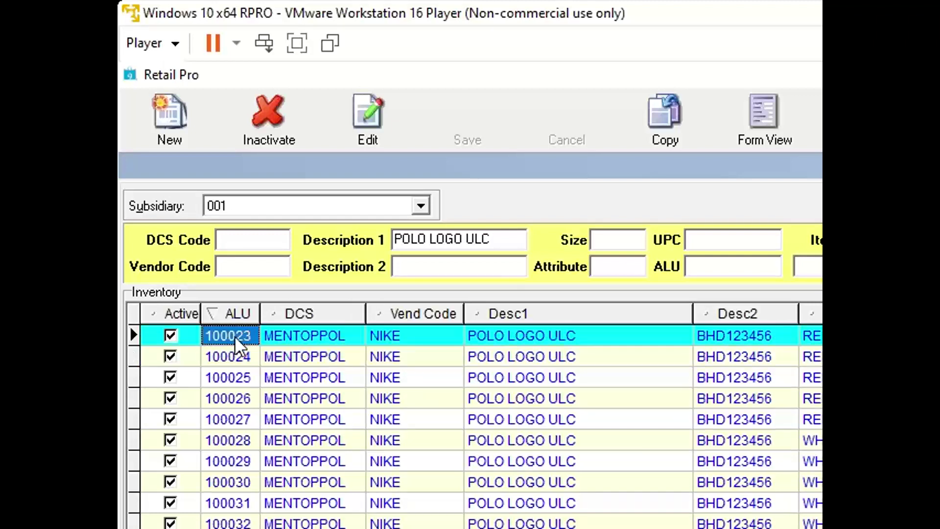
{"action": "key", "text": "shift+Down"}
{"action": "key", "text": "shift+Down"}
{"action": "key", "text": "shift+Down"}
{"action": "key", "text": "shift+Down"}
{"action": "key", "text": "shift+Down"}
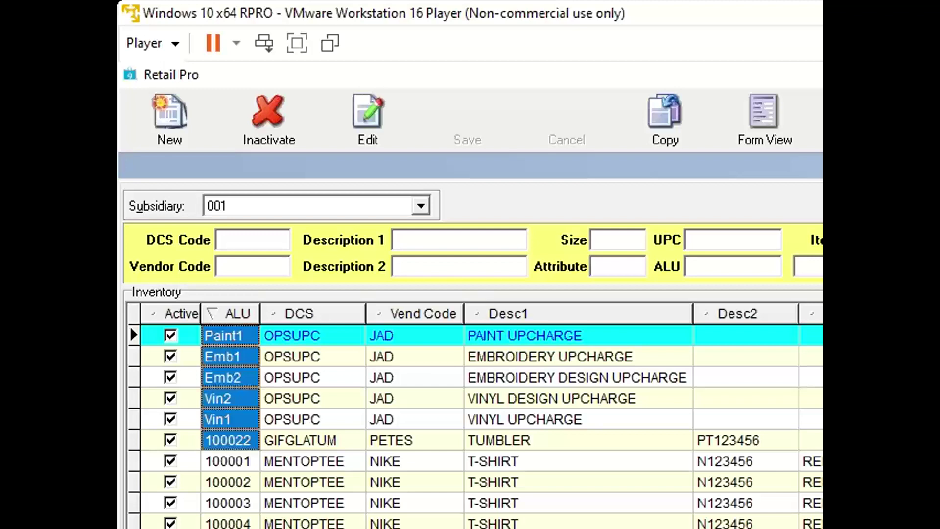
- Highlight the Non-Inventory topic in the Word outline, and select the VINYL UPCHARGE item back in the Retail Pro inventory list
{"action": "key", "text": "alt+Tab"}
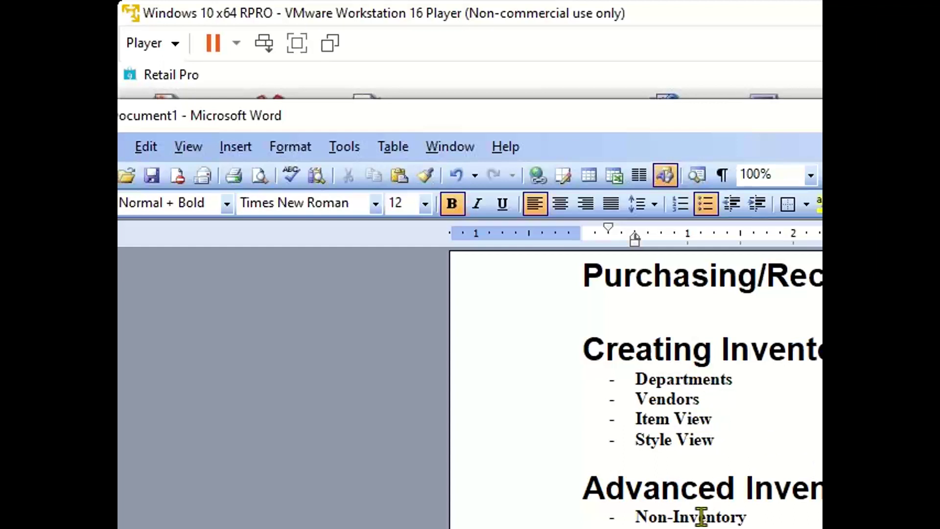
{"action": "left_click_drag", "start_coordinate": [745, 516], "coordinate": [632, 517]}
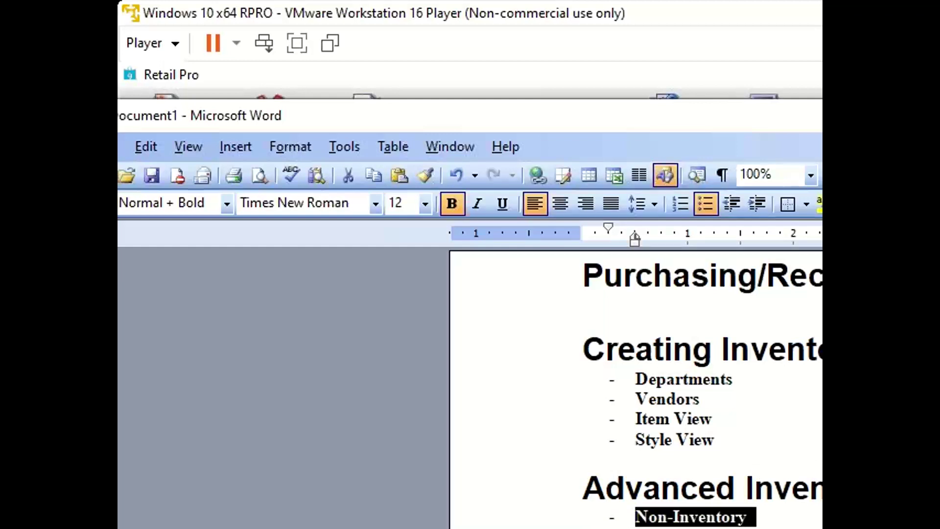
{"action": "key", "text": "alt+Tab"}
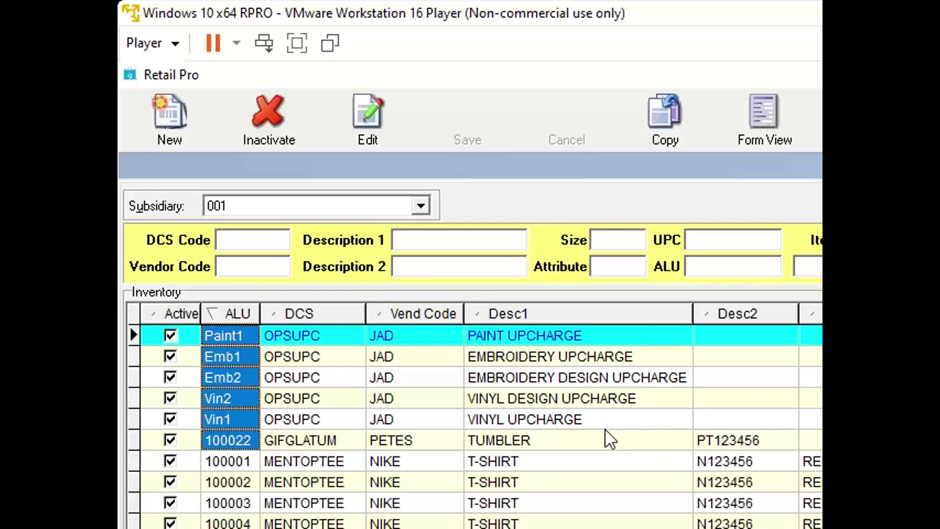
{"action": "left_click", "coordinate": [585, 421]}
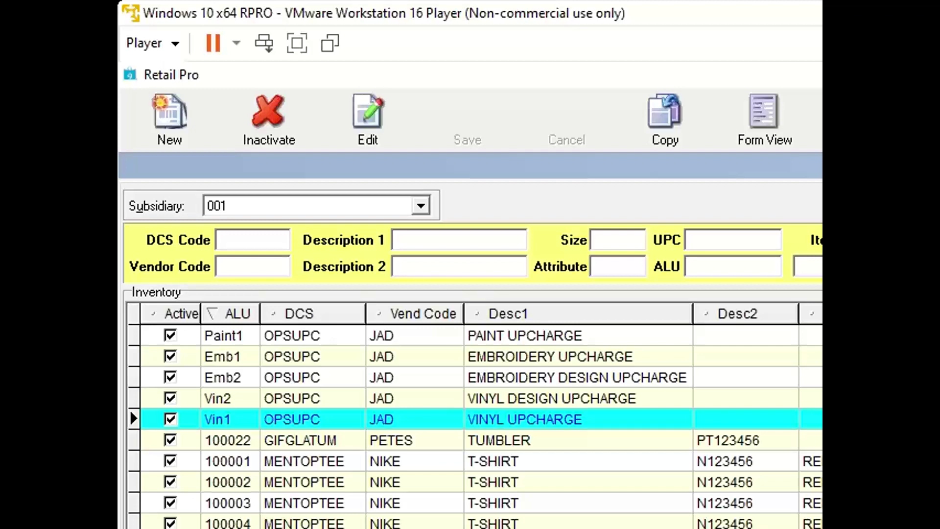
- Highlight the topic below Non-Inventory in the Word outline and return to the Retail Pro inventory list
{"action": "key", "text": "alt+Tab"}
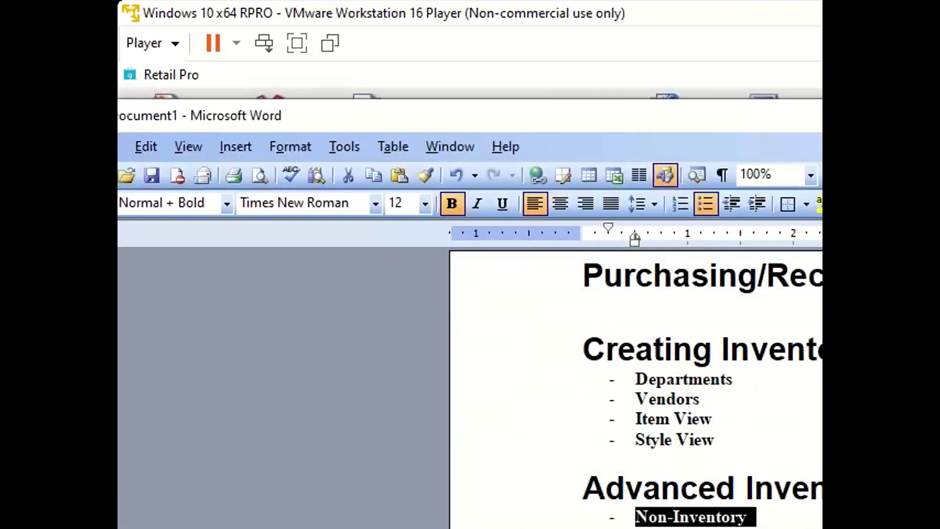
{"action": "left_click_drag", "start_coordinate": [727, 528], "coordinate": [636, 528]}
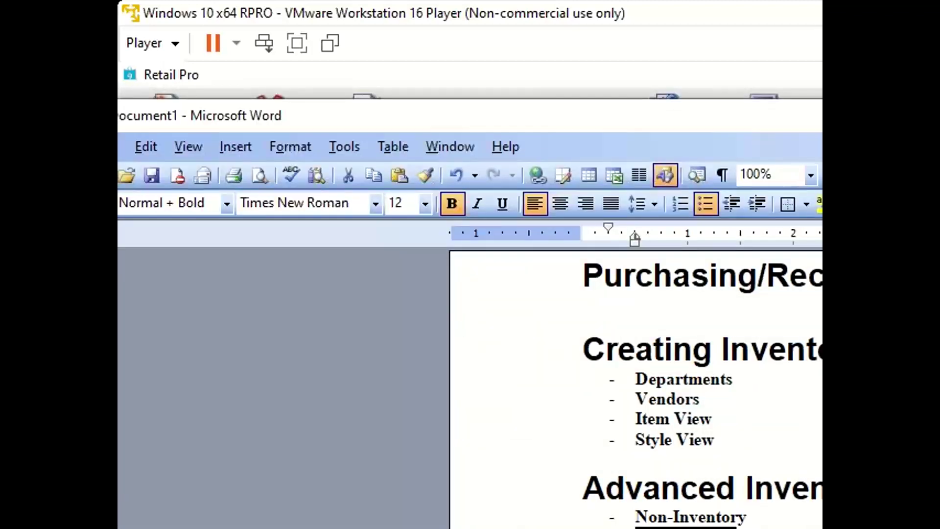
{"action": "key", "text": "alt+Tab"}
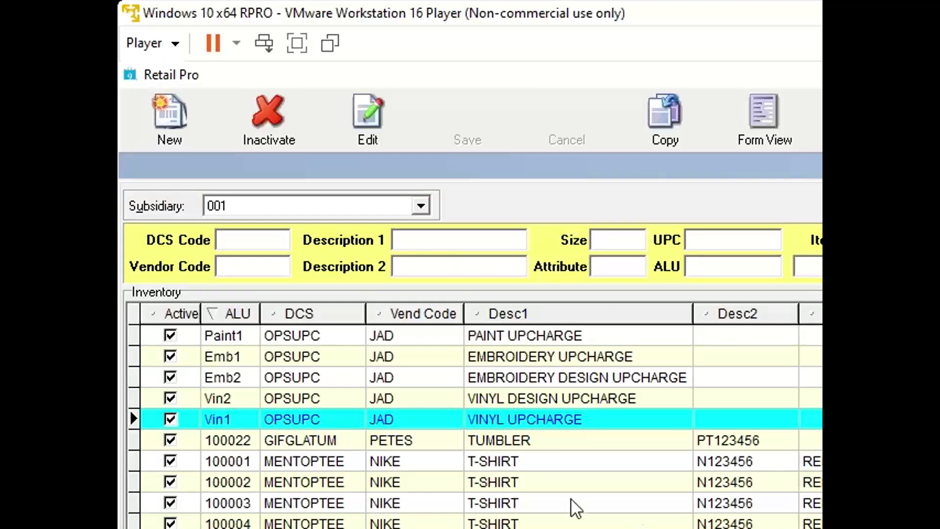
- Open the TUMBLER item with ALU 100022 in form view, save its record and return to the inventory list
{"action": "left_click", "coordinate": [536, 443]}
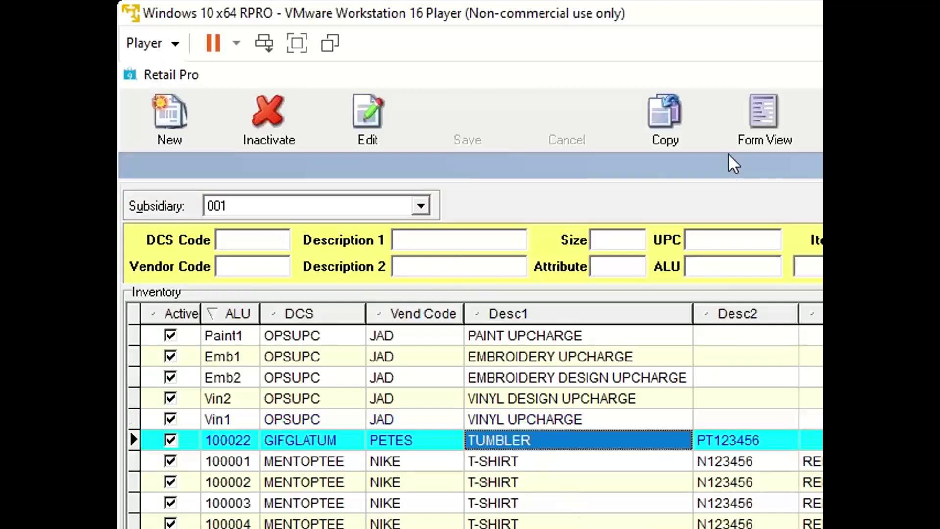
{"action": "left_click", "coordinate": [765, 142]}
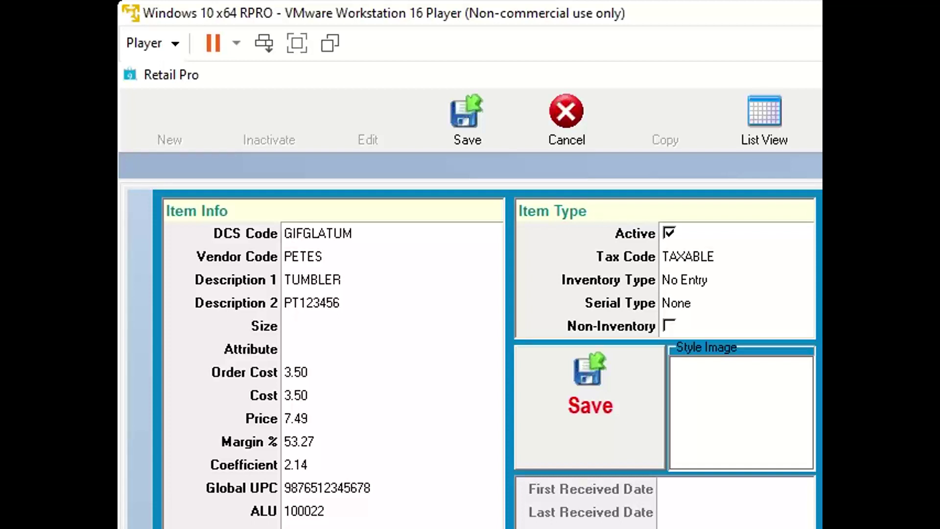
{"action": "left_click", "coordinate": [467, 122]}
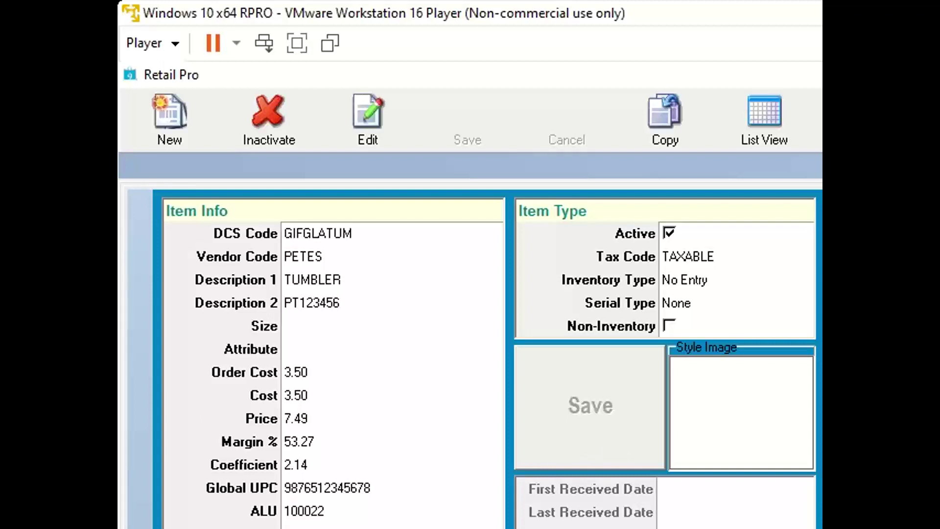
{"action": "left_click", "coordinate": [780, 128]}
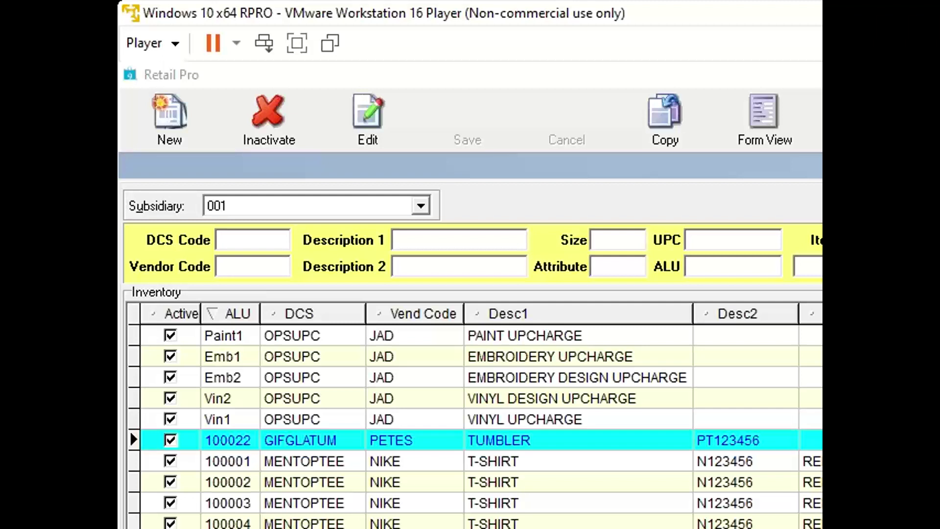
- Check the topic below Non-Inventory in the Word outline and reopen the TUMBLER item in form view in Retail Pro
{"action": "left_click", "coordinate": [578, 440]}
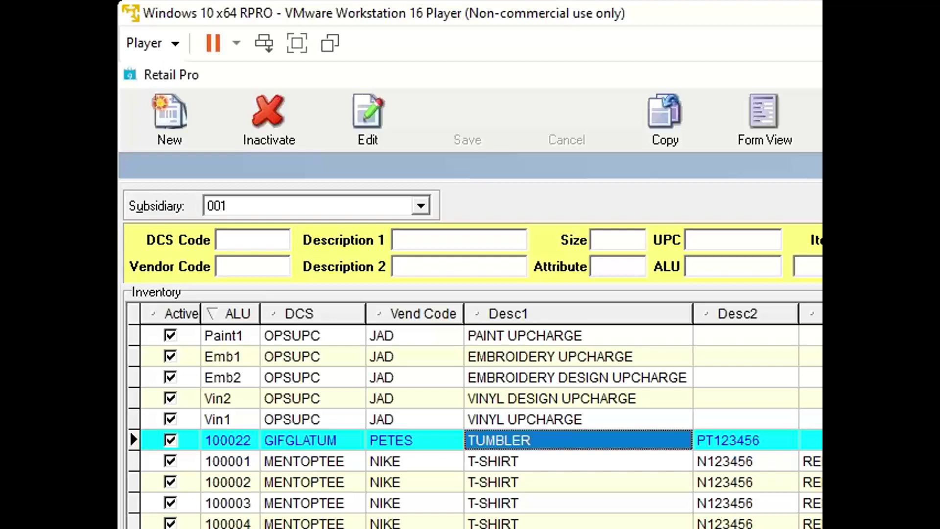
{"action": "key", "text": "alt+Tab"}
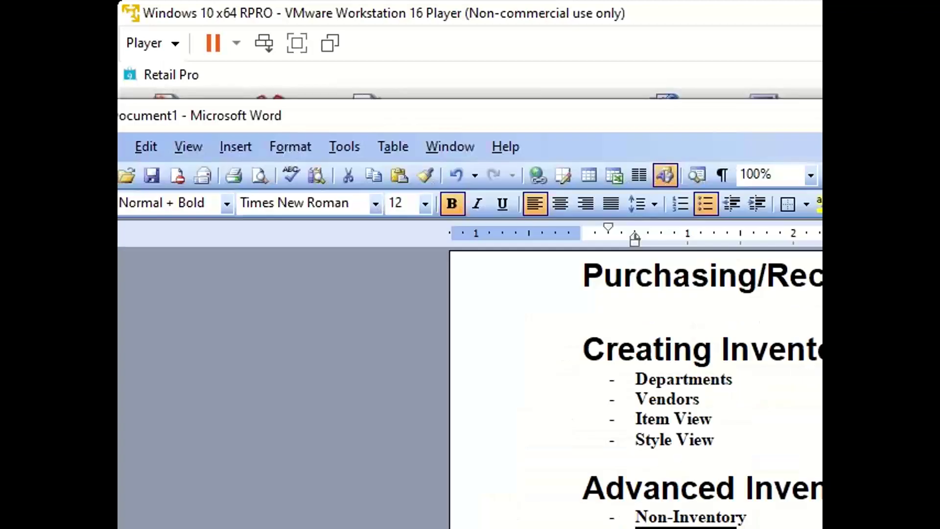
{"action": "left_click", "coordinate": [686, 528]}
{"action": "key", "text": "alt+Tab"}
{"action": "left_click", "coordinate": [772, 120]}
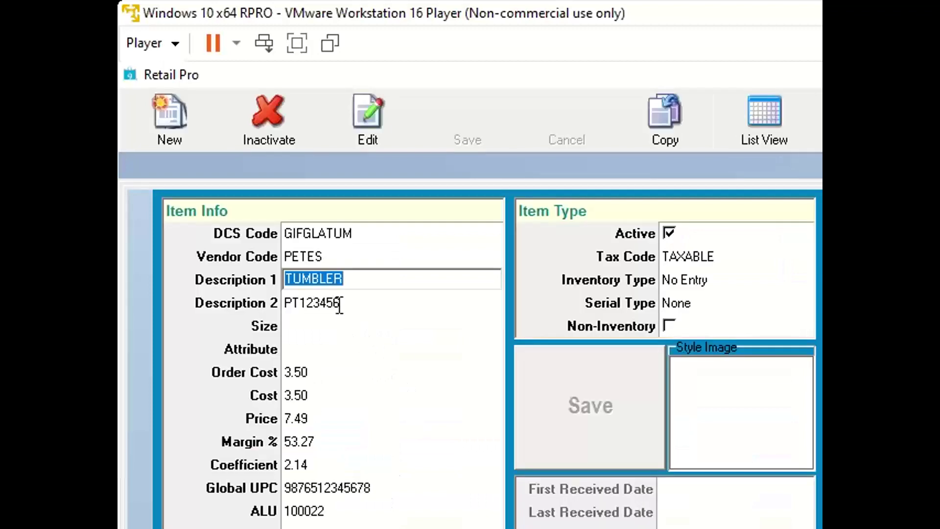
- Look up the tumbler's vendor PETES in the vendor list and close the list
{"action": "left_click", "coordinate": [313, 256]}
{"action": "left_click", "coordinate": [412, 527]}
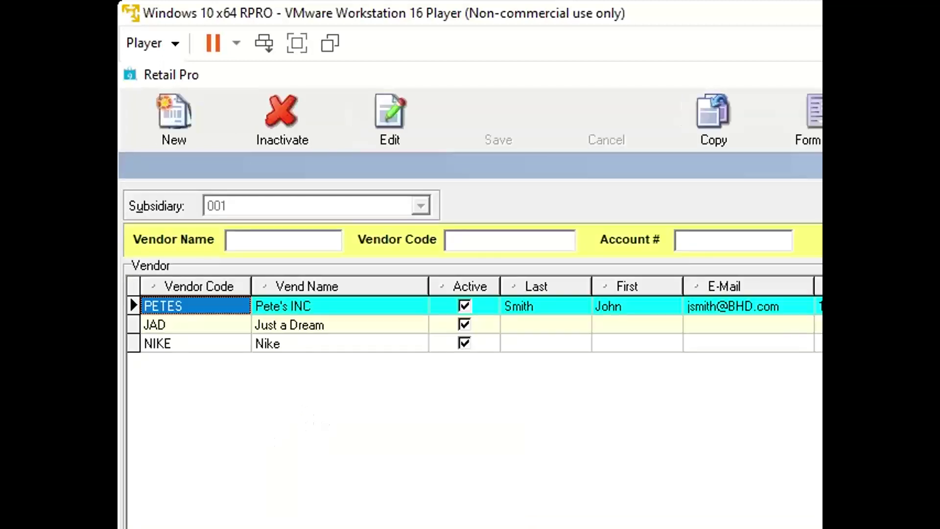
{"action": "key", "text": "Escape"}
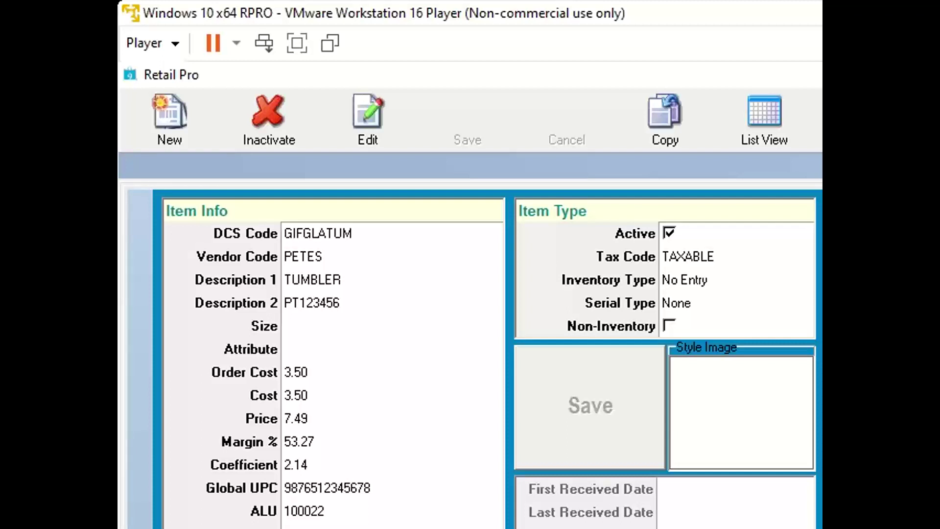
- Put the tumbler's item record into edit mode and save it, two times in a row
{"action": "key", "text": "alt+e"}
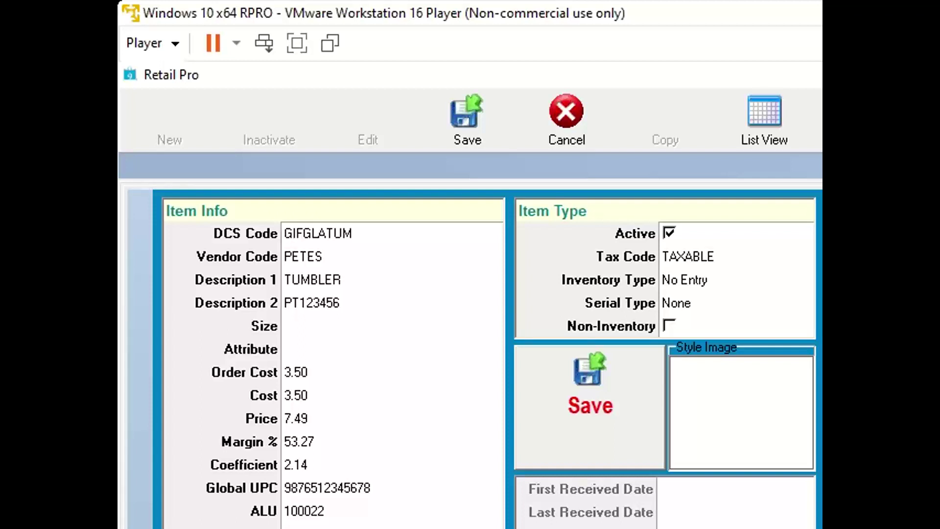
{"action": "left_click", "coordinate": [636, 396]}
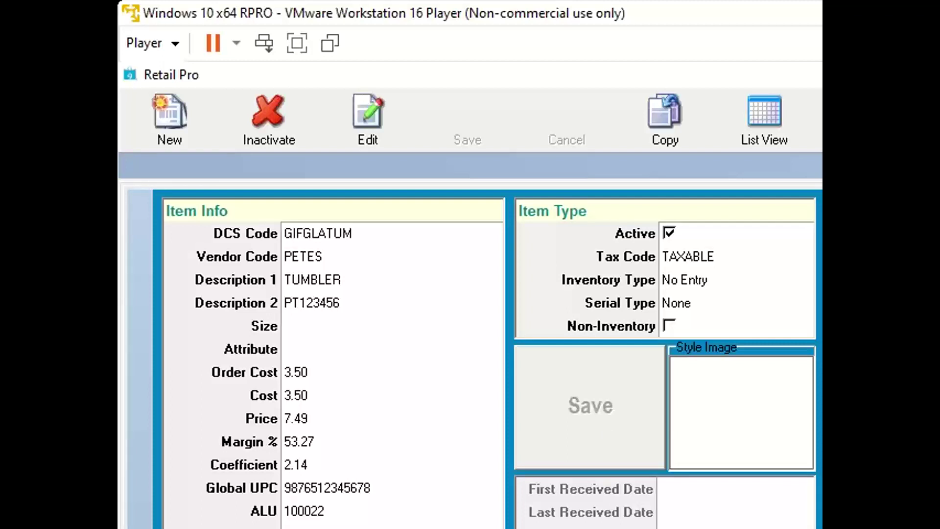
{"action": "left_click", "coordinate": [368, 119]}
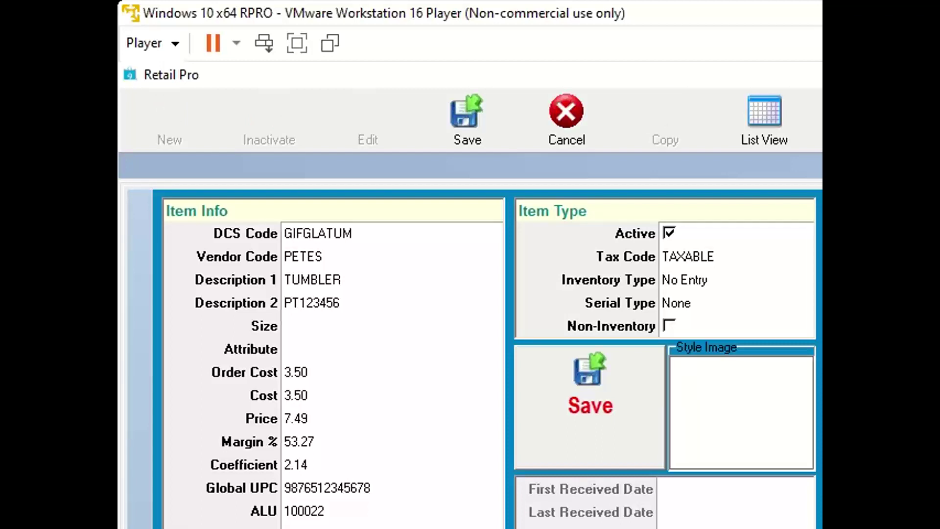
{"action": "left_click", "coordinate": [599, 424]}
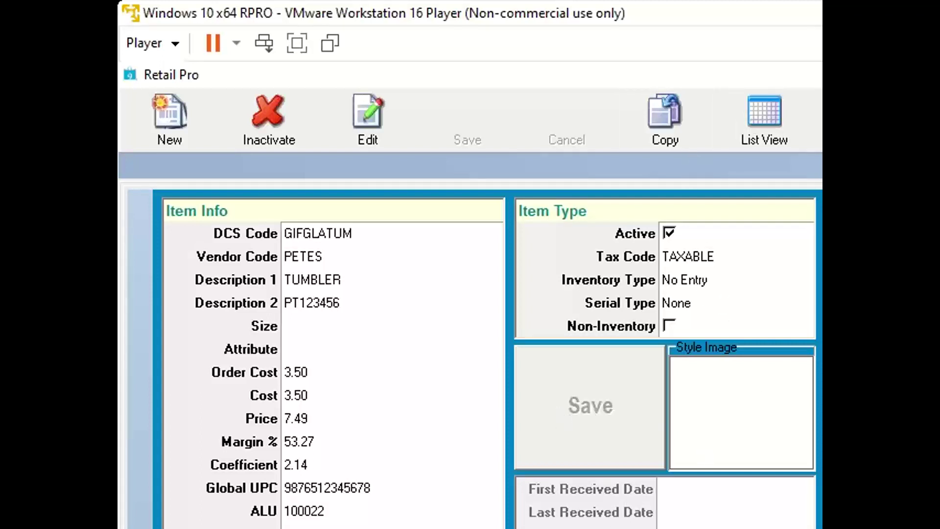
- Set the tumbler's Serial Type to Full, save the item, and view its inventory serial numbers for store SAC
{"action": "key", "text": "alt+Tab"}
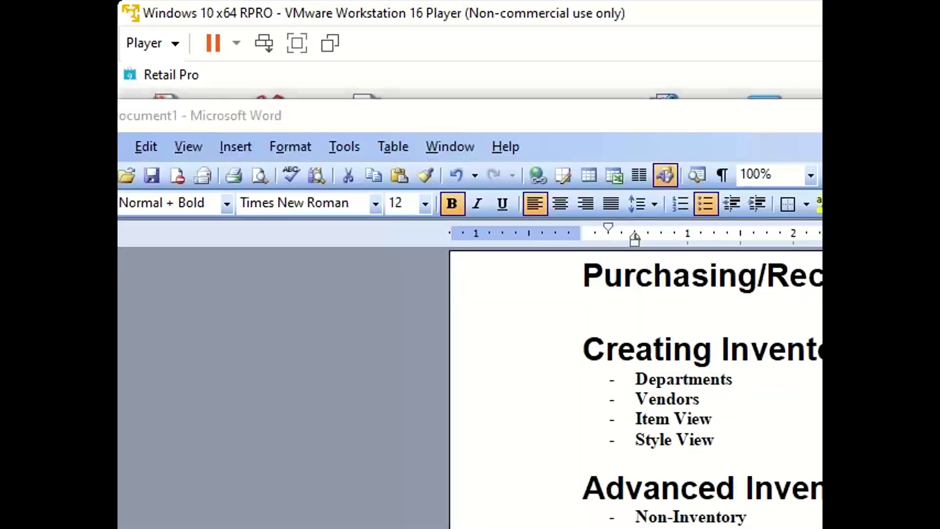
{"action": "key", "text": "alt+Tab"}
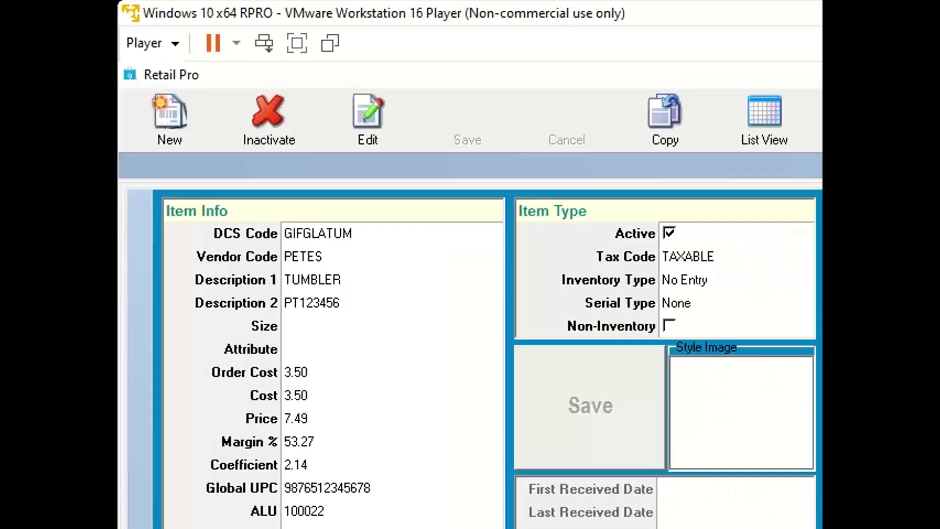
{"action": "left_click", "coordinate": [703, 315]}
{"action": "left_click", "coordinate": [700, 308]}
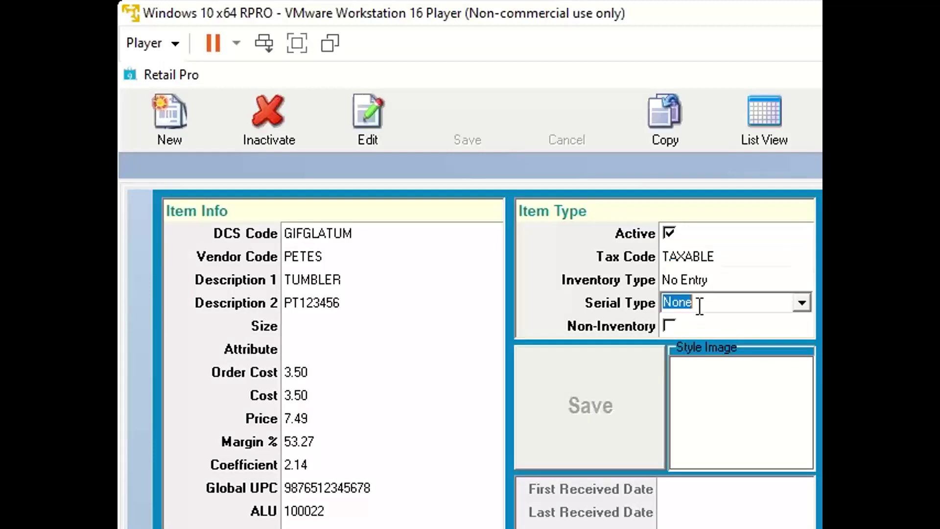
{"action": "left_click", "coordinate": [797, 306]}
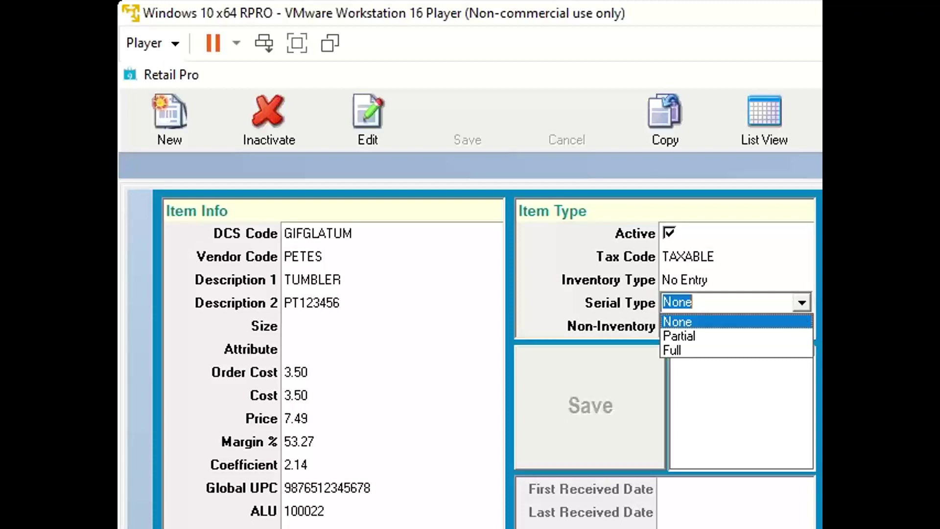
{"action": "left_click", "coordinate": [684, 350]}
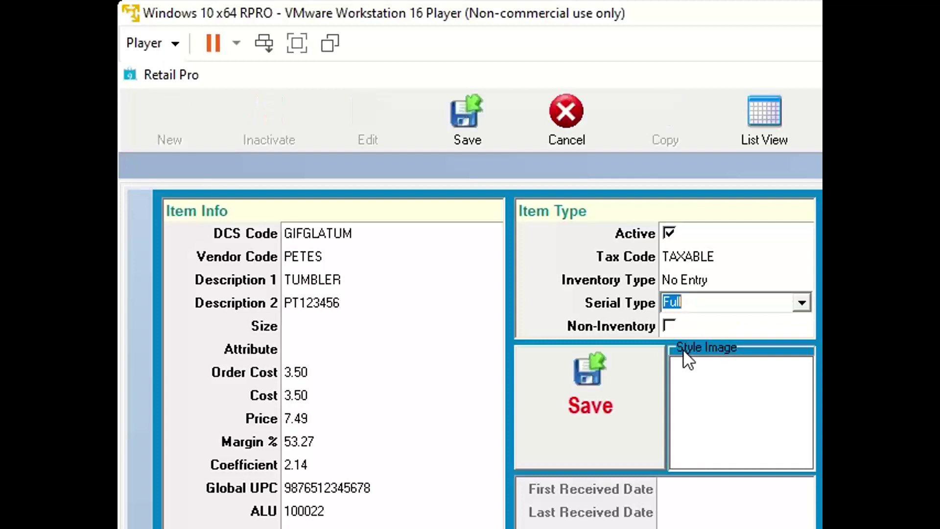
{"action": "left_click", "coordinate": [482, 137]}
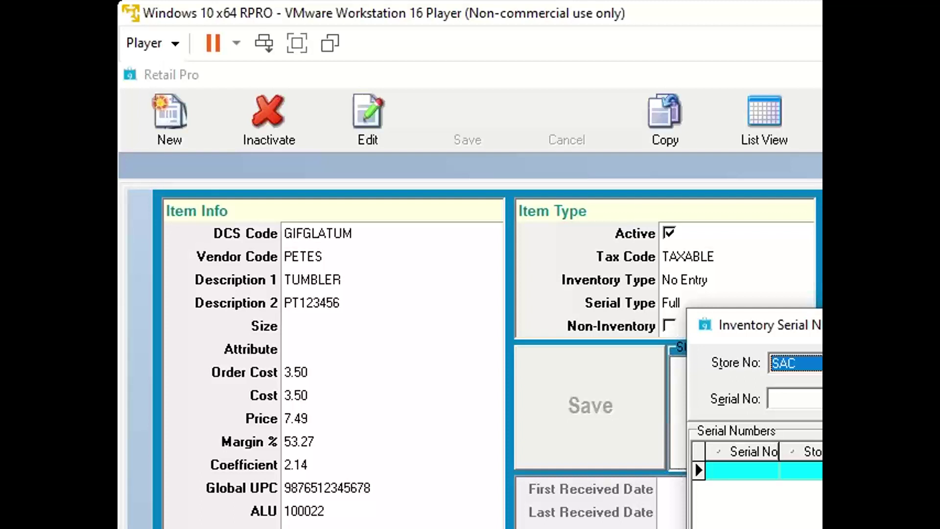
{"action": "key", "text": "Tab"}
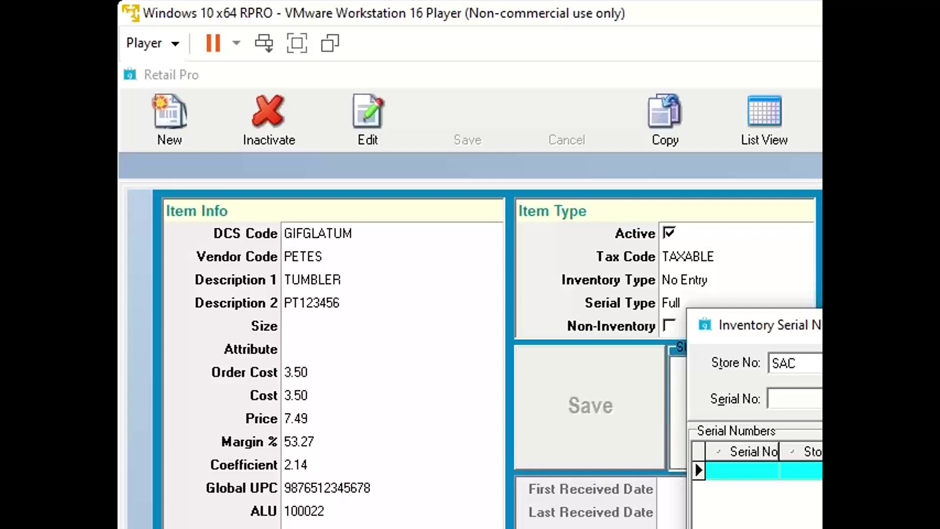
{"action": "key", "text": "Escape"}
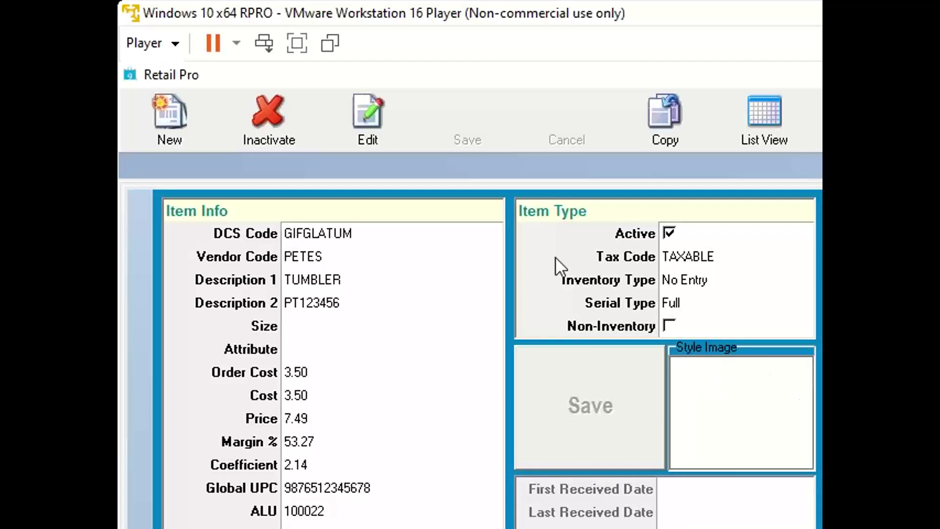
- Set the tumbler's Serial Type back to None and save the item
{"action": "left_click", "coordinate": [387, 146]}
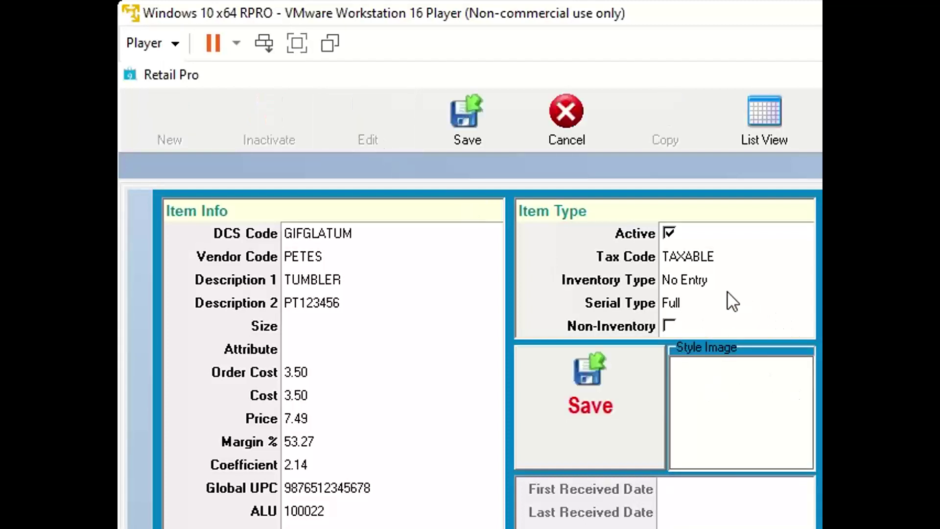
{"action": "left_click", "coordinate": [715, 308]}
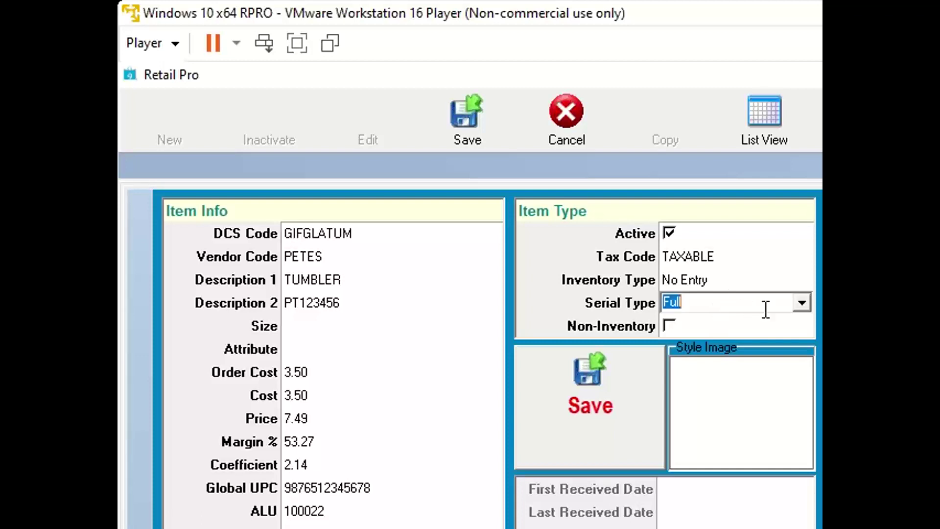
{"action": "left_click", "coordinate": [802, 304]}
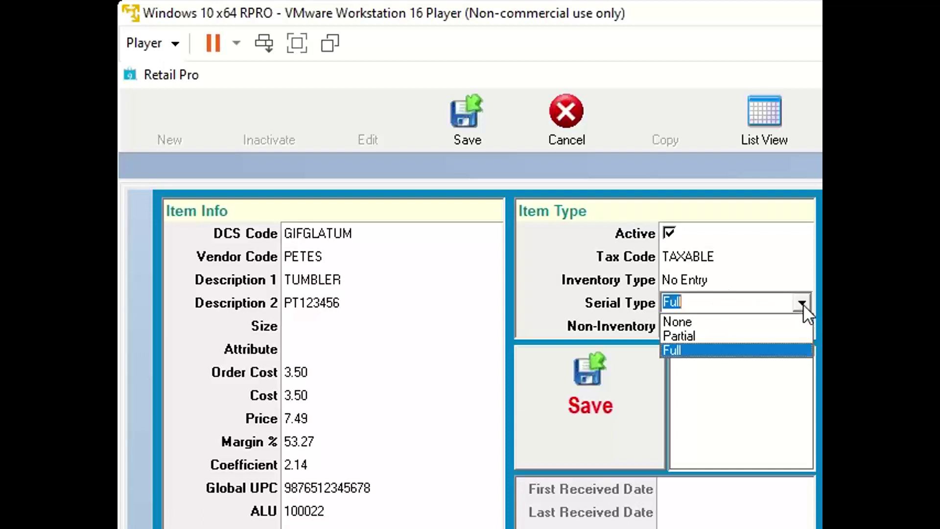
{"action": "left_click", "coordinate": [727, 322]}
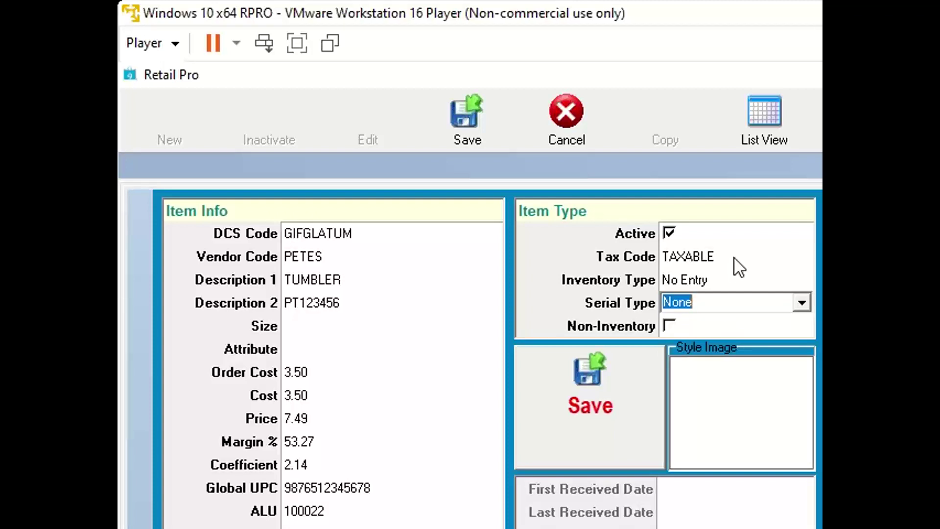
{"action": "left_click", "coordinate": [476, 136]}
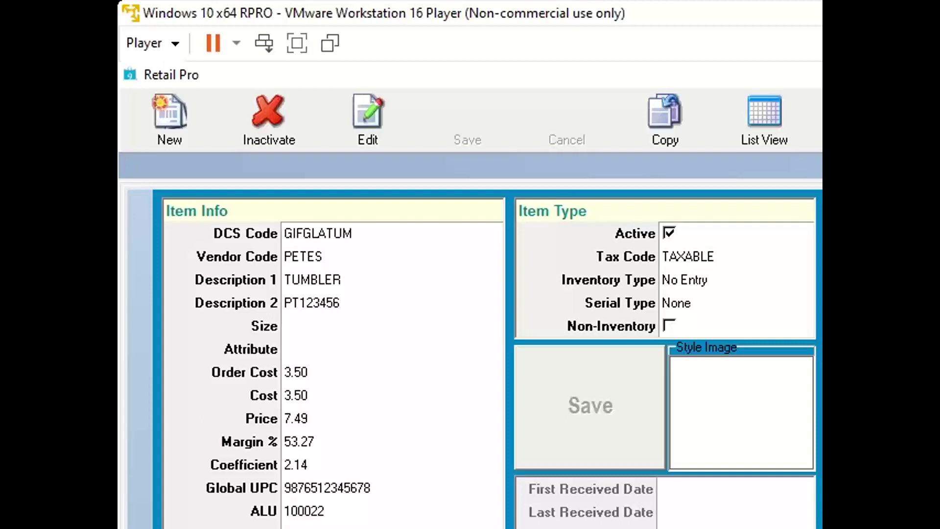
- Check the Word outline, return to the Retail Pro inventory list and filter it by the vendor code nike
{"action": "key", "text": "alt+Tab"}
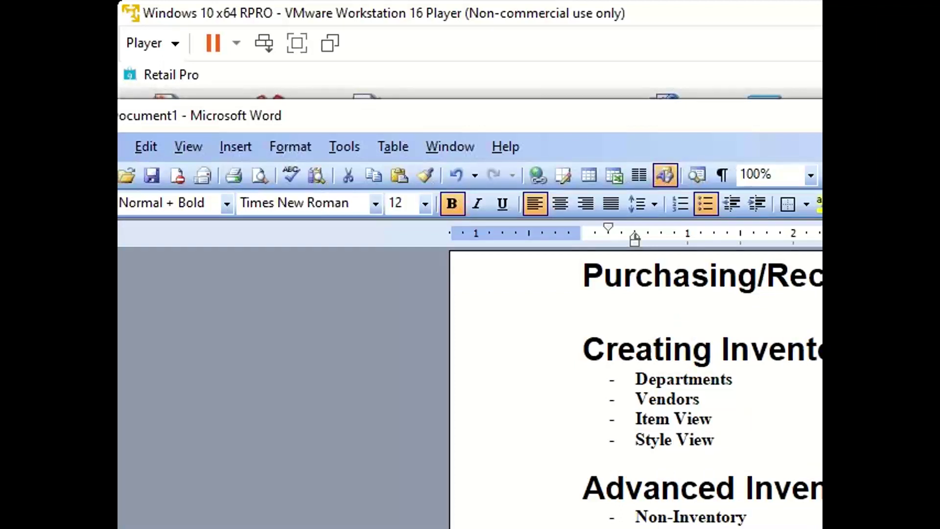
{"action": "key", "text": "alt+Tab"}
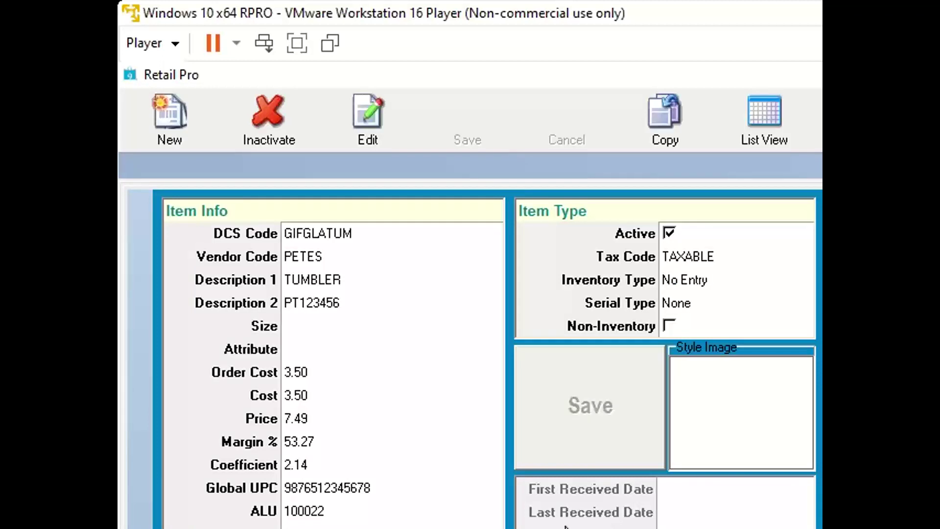
{"action": "left_click", "coordinate": [779, 133]}
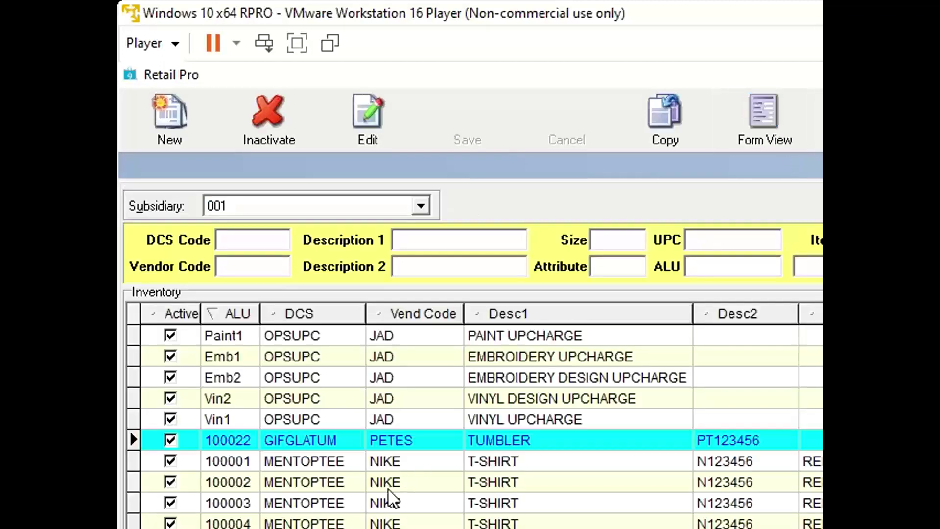
{"action": "left_click", "coordinate": [404, 462]}
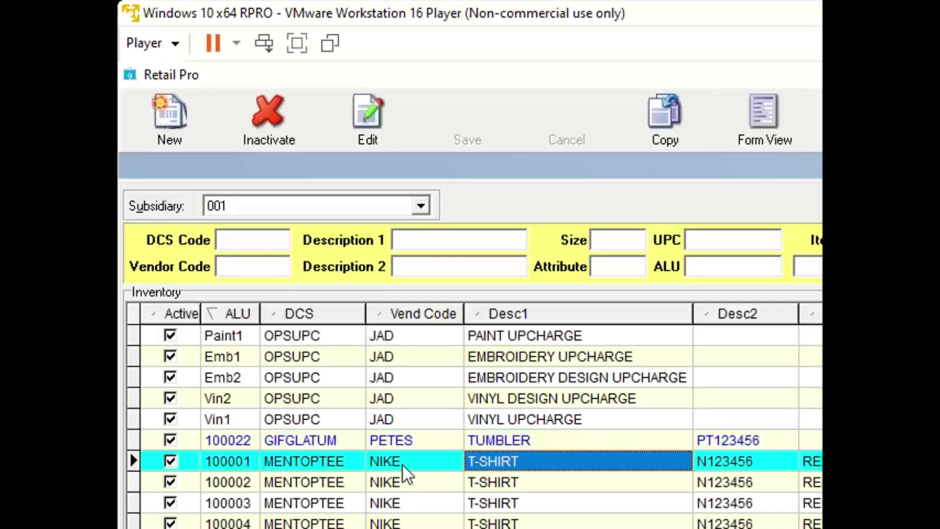
{"action": "left_click", "coordinate": [245, 274]}
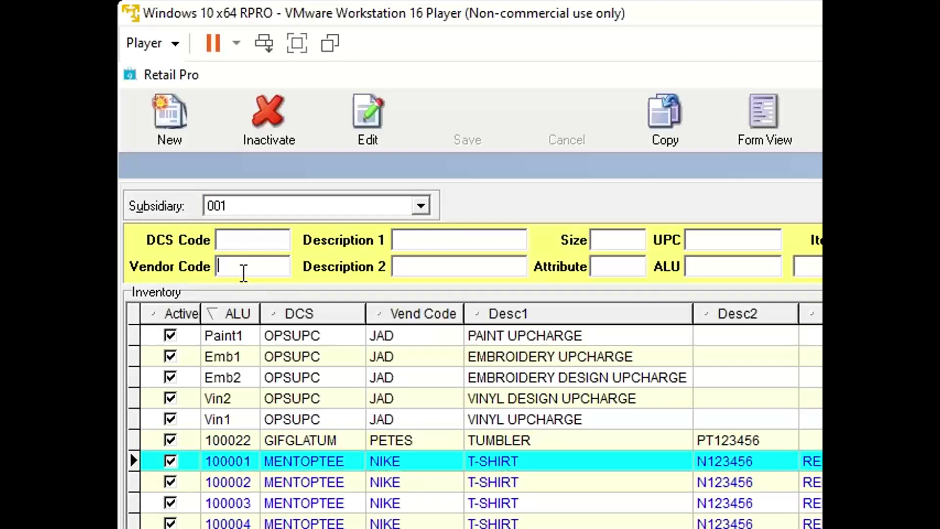
{"action": "type", "text": "nike"}
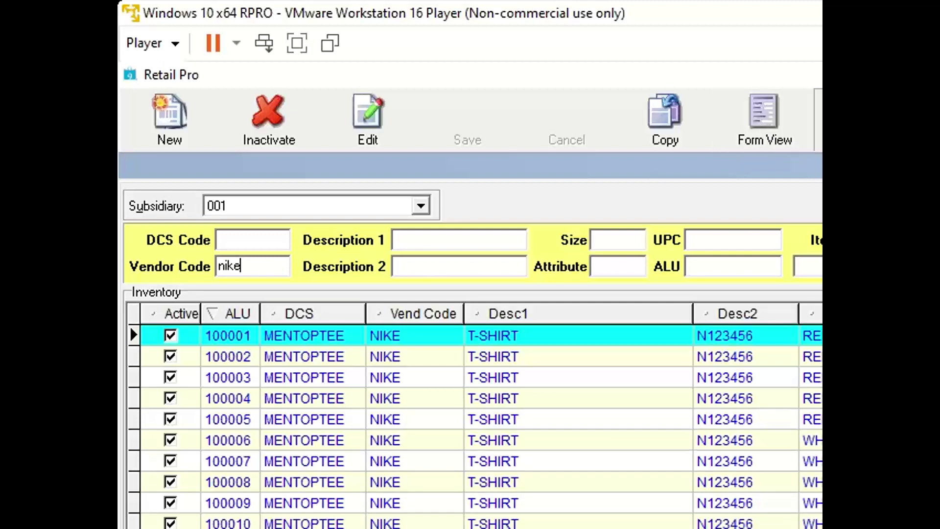
- Open E:\BHD\! DocDesigns and Layouts\V9\!Defaults\DocDesigns-BHD\DocDesigns-BHD in File Explorer and copy all its folders
{"action": "left_click", "coordinate": [818, 120]}
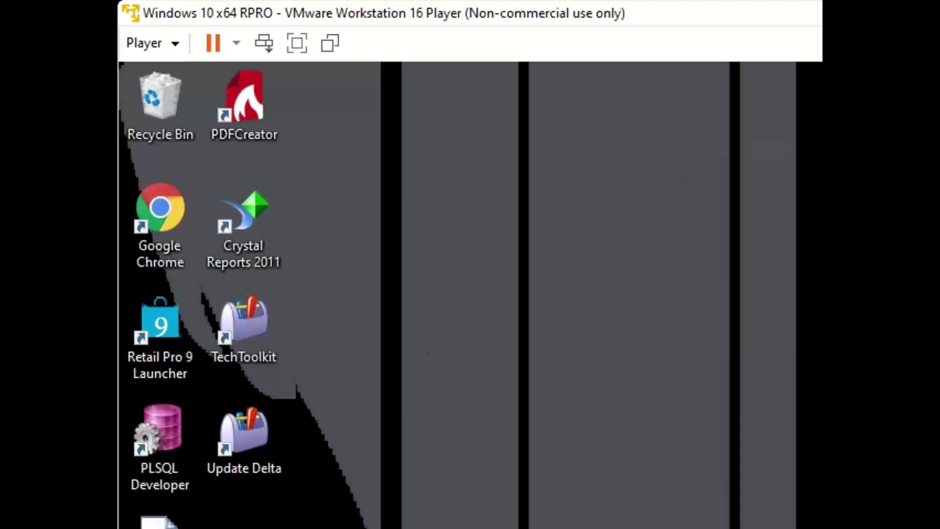
{"action": "key", "text": "super+e"}
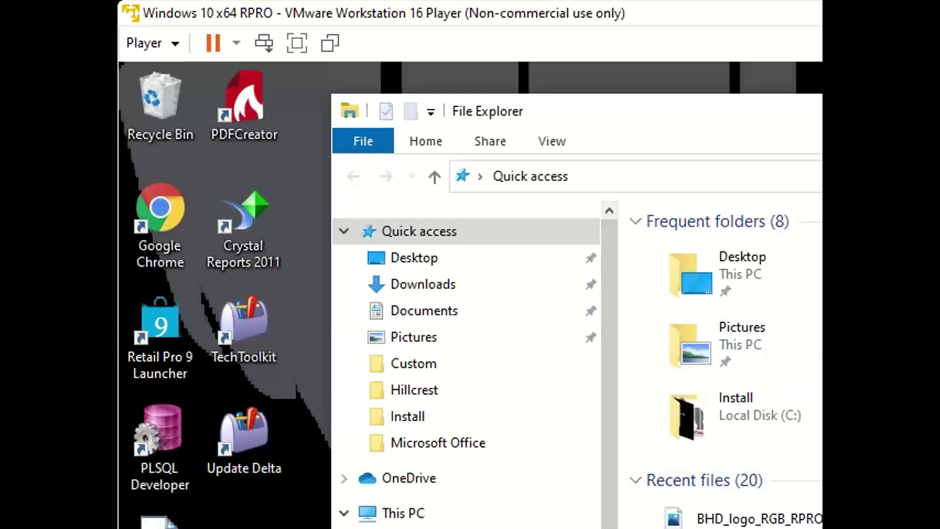
{"action": "scroll", "coordinate": [465, 342], "scroll_direction": "down", "scroll_amount": 1}
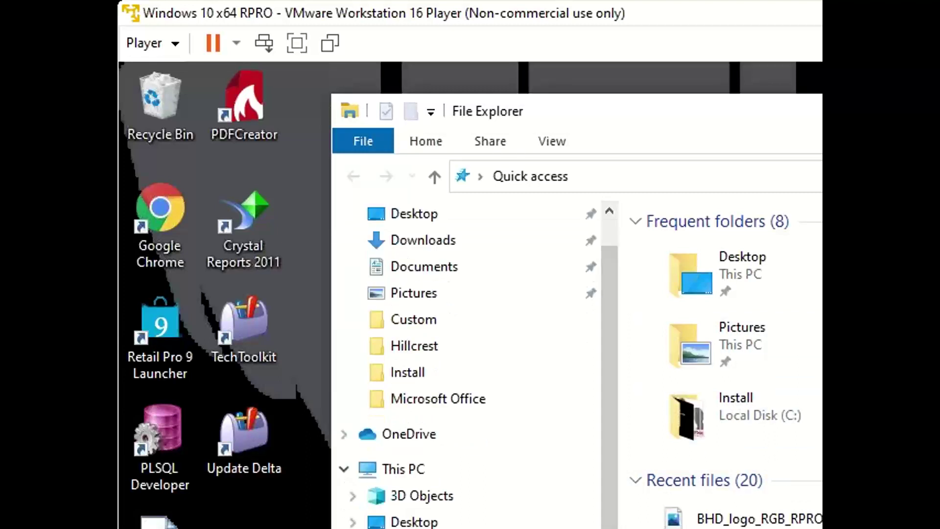
{"action": "left_click", "coordinate": [654, 243]}
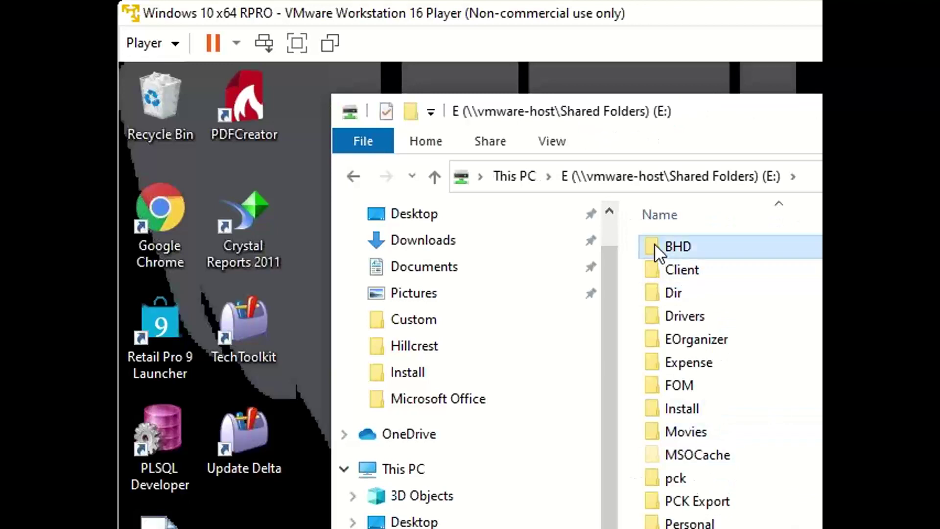
{"action": "double_click", "coordinate": [654, 242]}
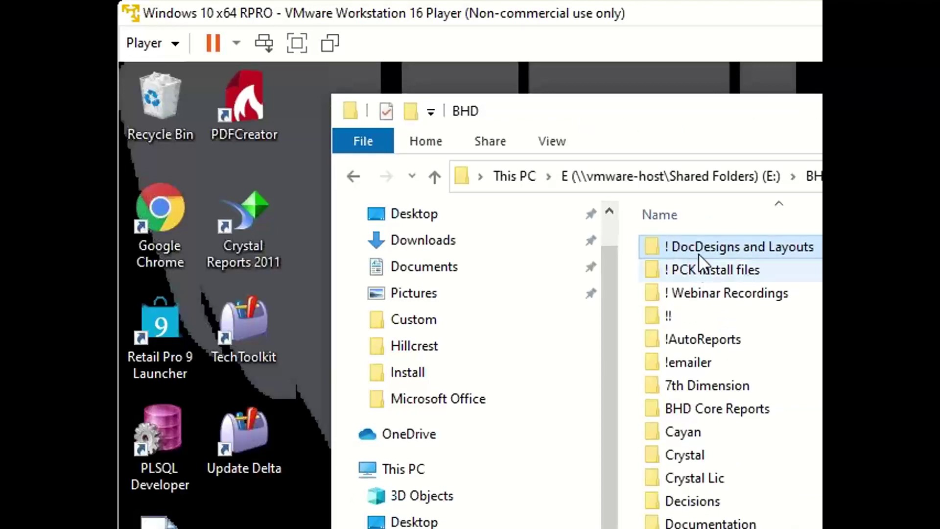
{"action": "double_click", "coordinate": [700, 252]}
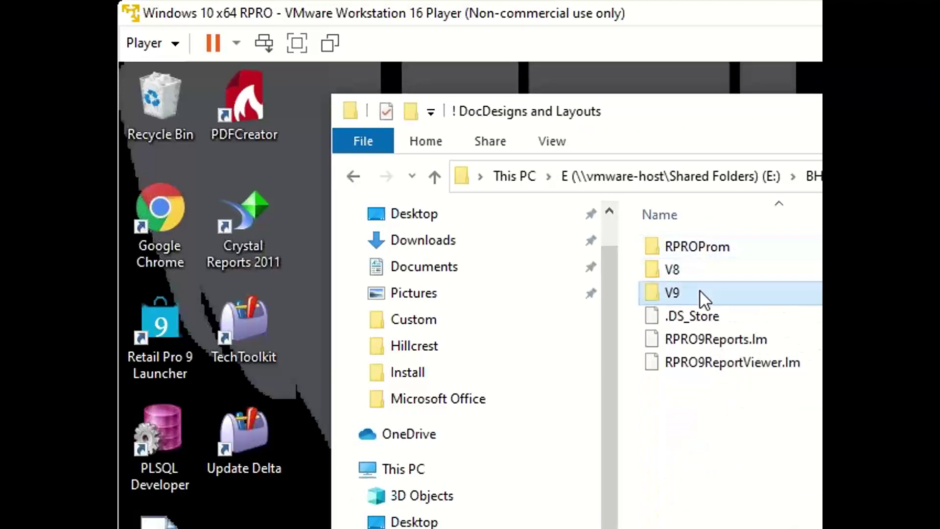
{"action": "double_click", "coordinate": [701, 292]}
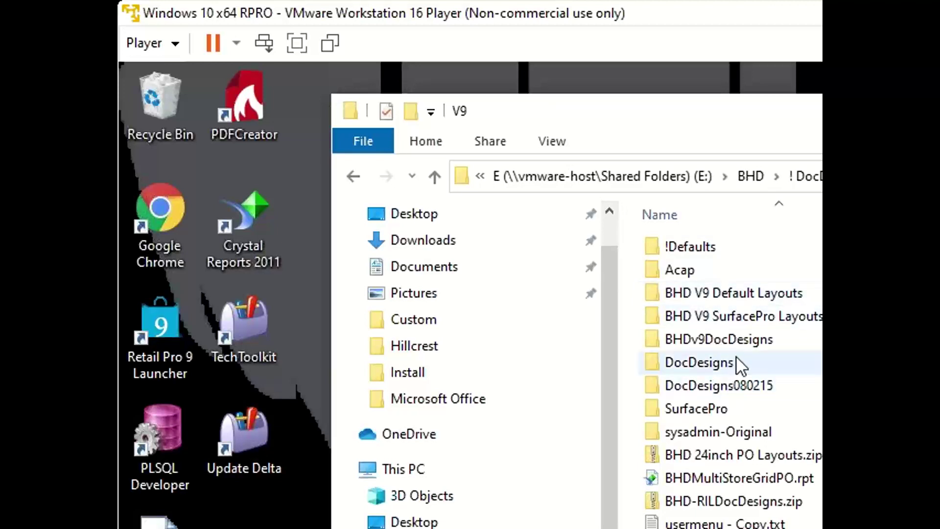
{"action": "double_click", "coordinate": [728, 250]}
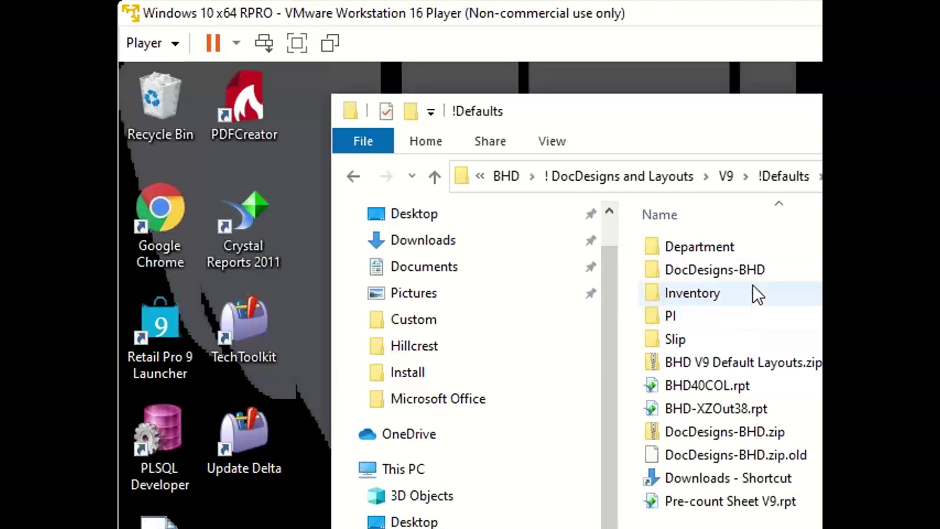
{"action": "double_click", "coordinate": [754, 268]}
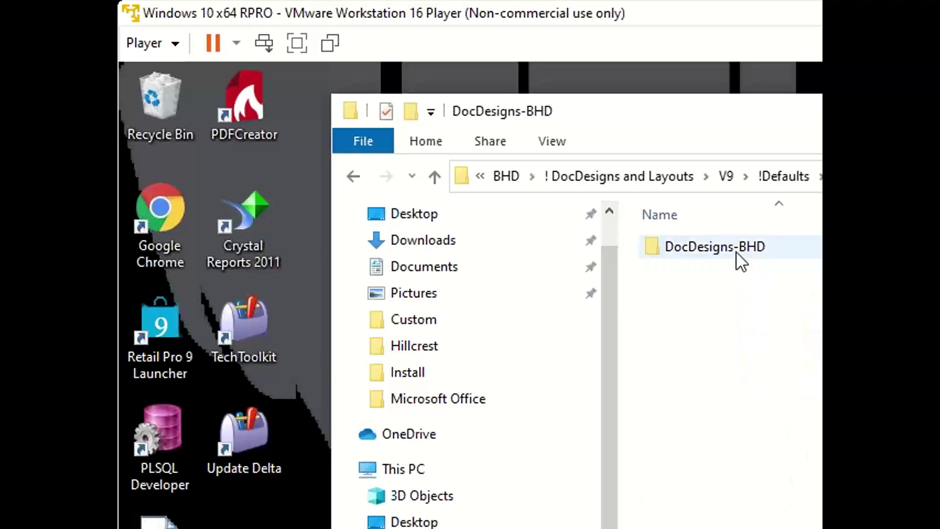
{"action": "double_click", "coordinate": [734, 249]}
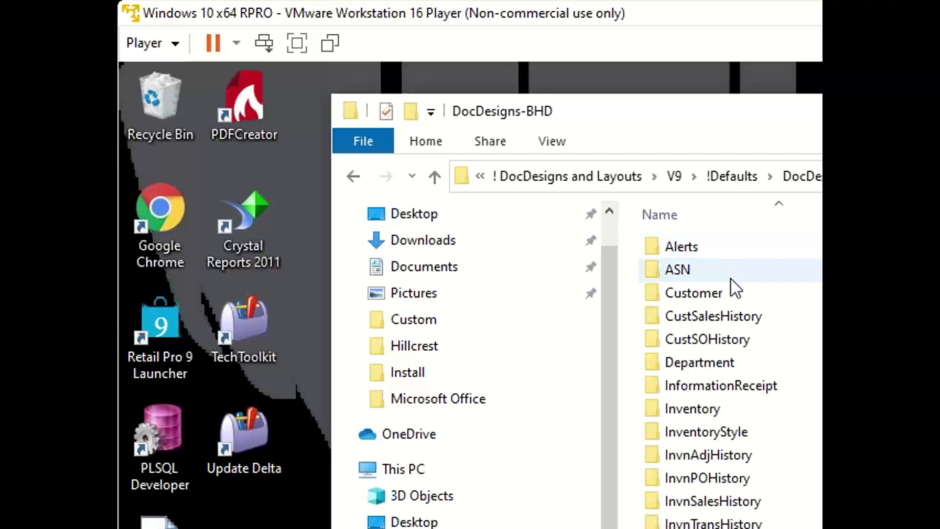
{"action": "key", "text": "ctrl+a"}
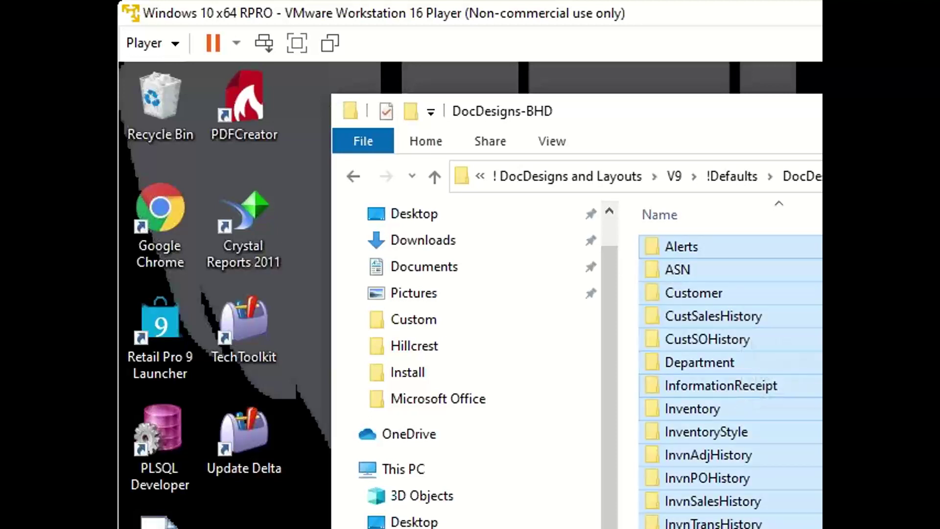
- Examine the Inventory designs folder, singling out Countsheet.rpt, POS Cheatsheet.rpt and Pre-count Sheet V9.rpt
{"action": "left_click", "coordinate": [822, 480]}
{"action": "left_click", "coordinate": [785, 415]}
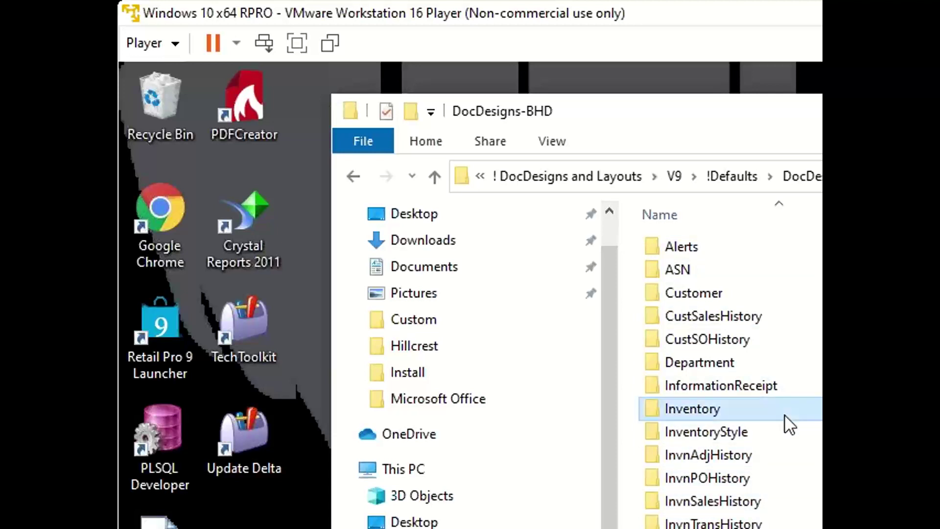
{"action": "double_click", "coordinate": [785, 416]}
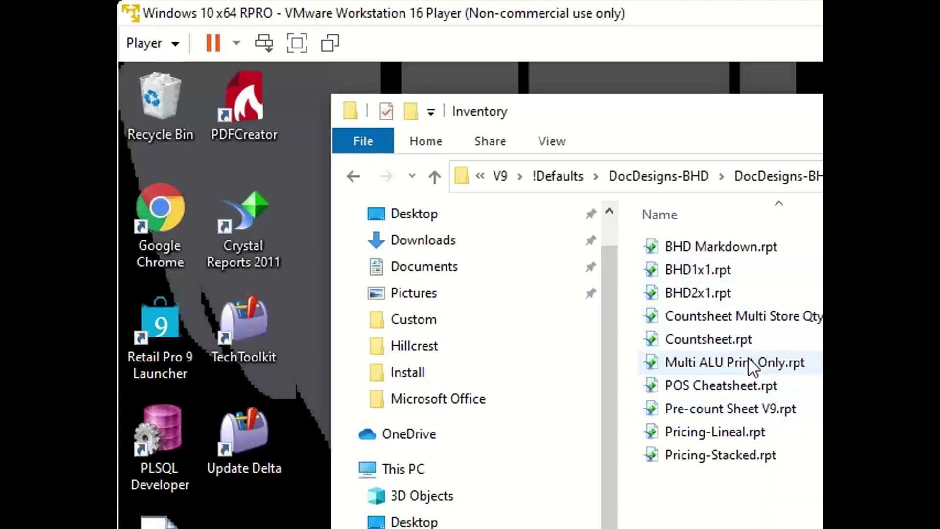
{"action": "left_click", "coordinate": [741, 337]}
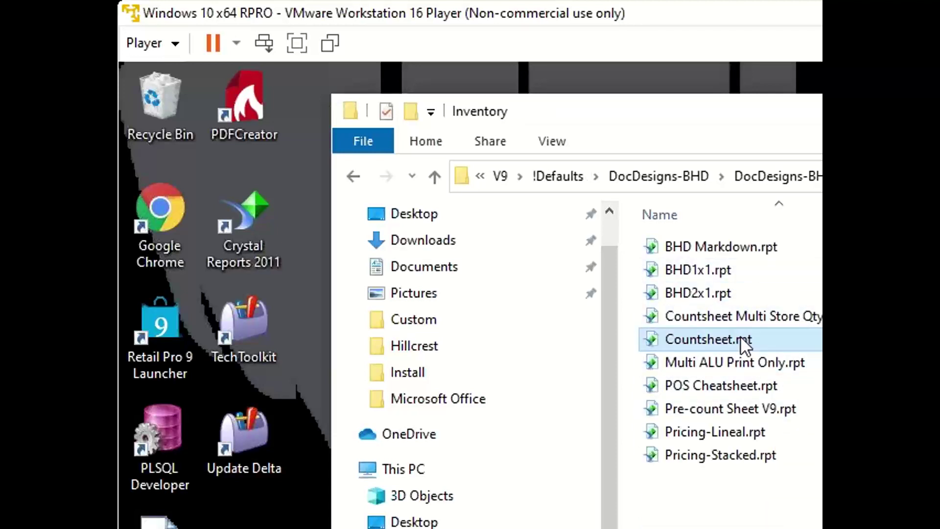
{"action": "left_click", "coordinate": [736, 392]}
{"action": "left_click", "coordinate": [737, 414]}
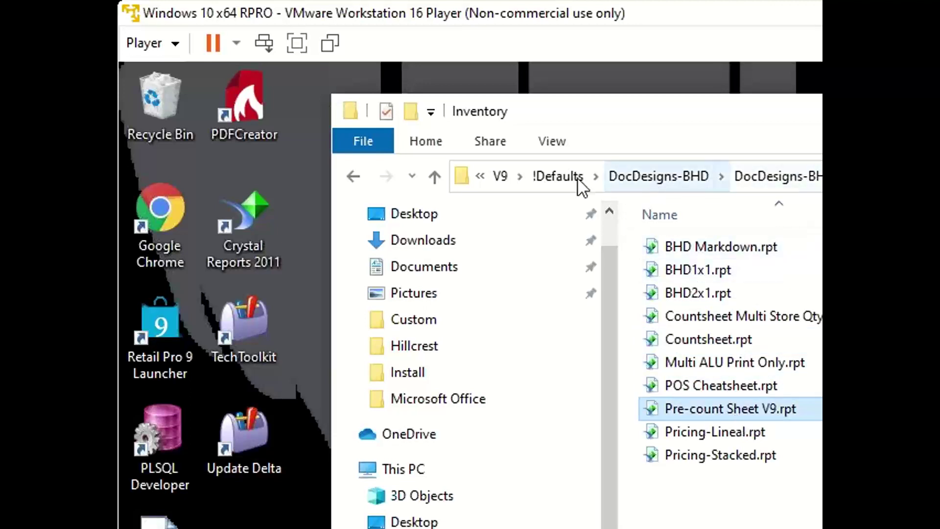
- Paste the copied design folders into C:\RetailPro9\Design\DocDesigns and open the Inventory folder there
{"action": "left_click", "coordinate": [505, 175]}
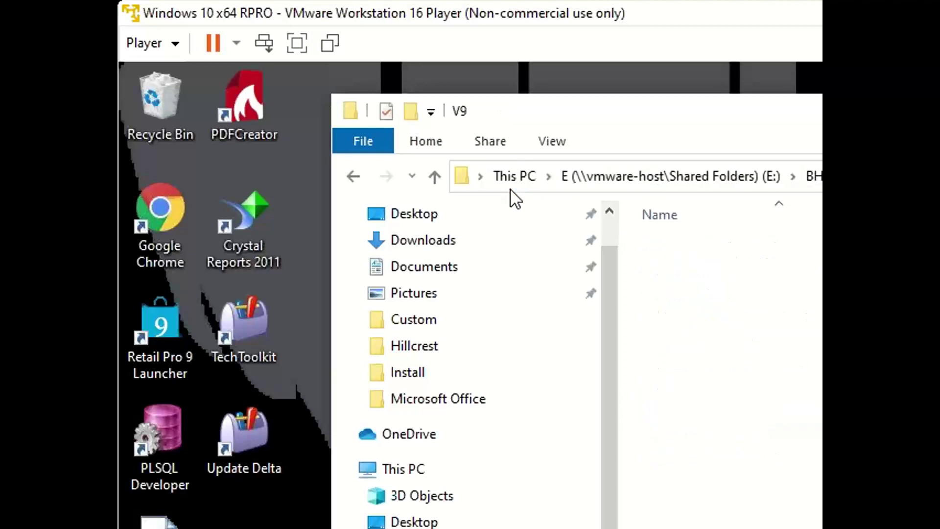
{"action": "left_click", "coordinate": [751, 177]}
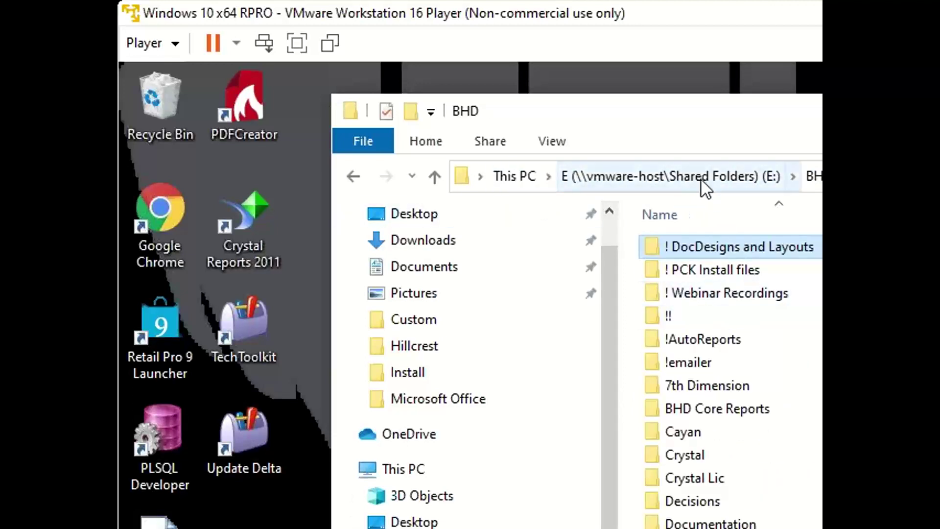
{"action": "left_click", "coordinate": [552, 172]}
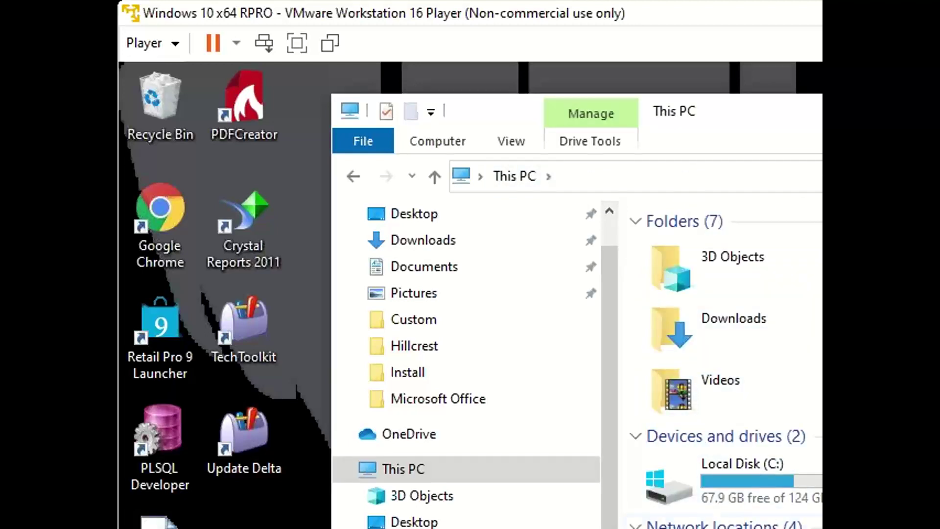
{"action": "double_click", "coordinate": [808, 482]}
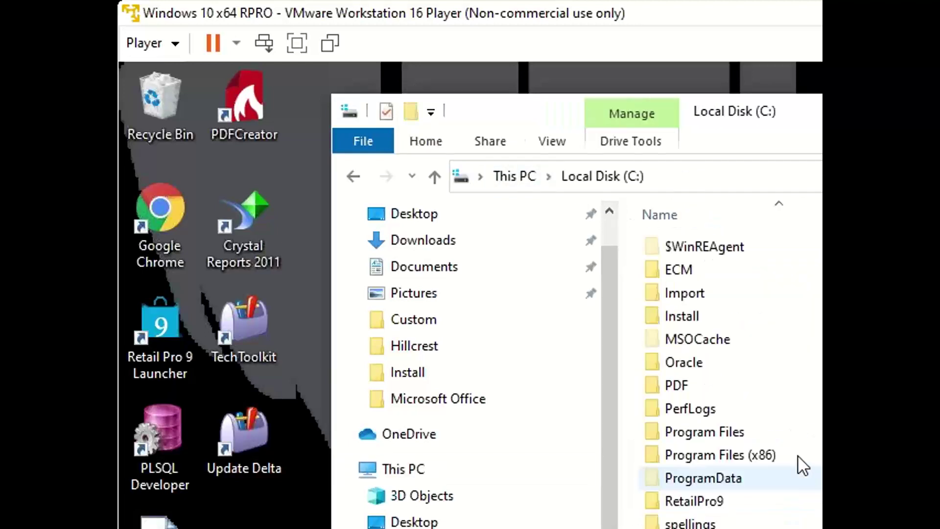
{"action": "double_click", "coordinate": [744, 503]}
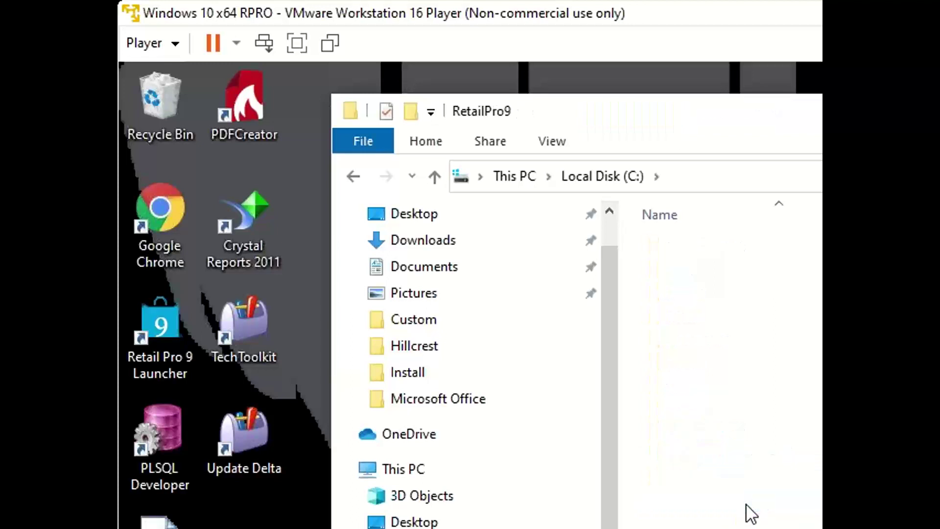
{"action": "double_click", "coordinate": [721, 270]}
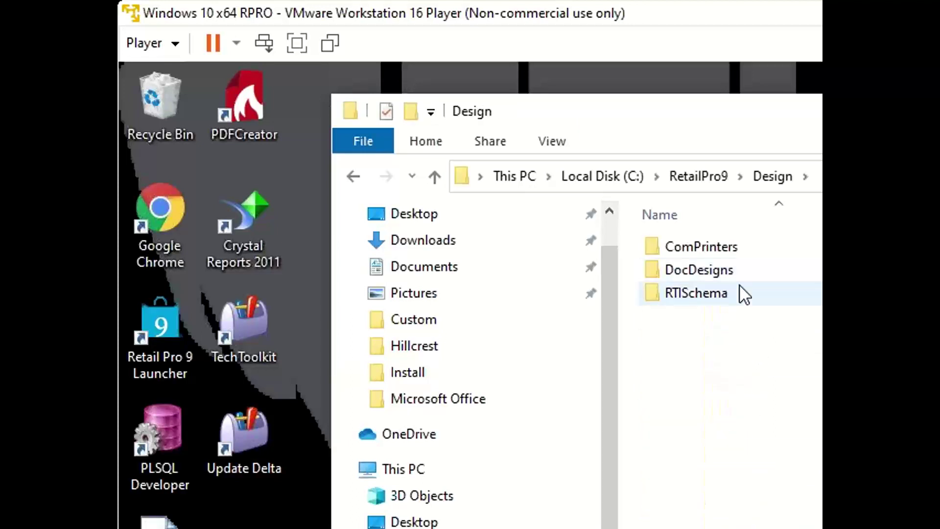
{"action": "double_click", "coordinate": [719, 272]}
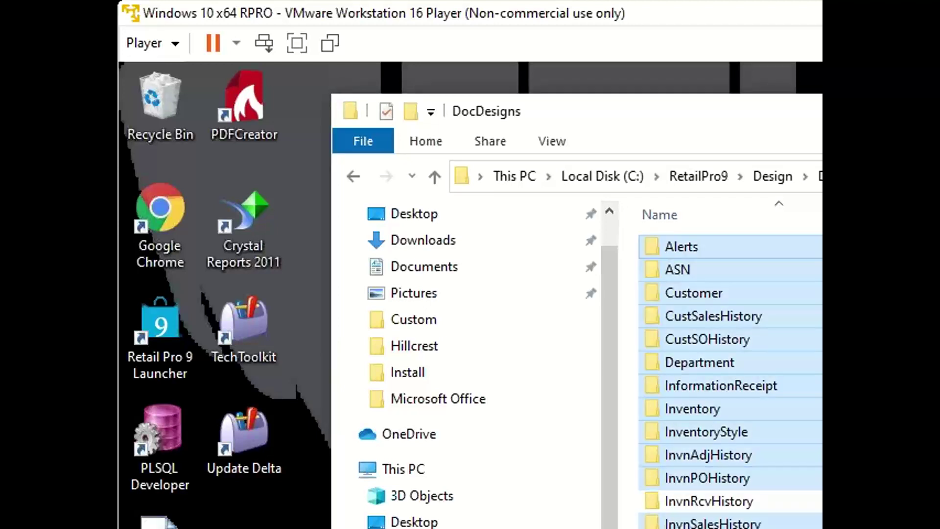
{"action": "double_click", "coordinate": [717, 408]}
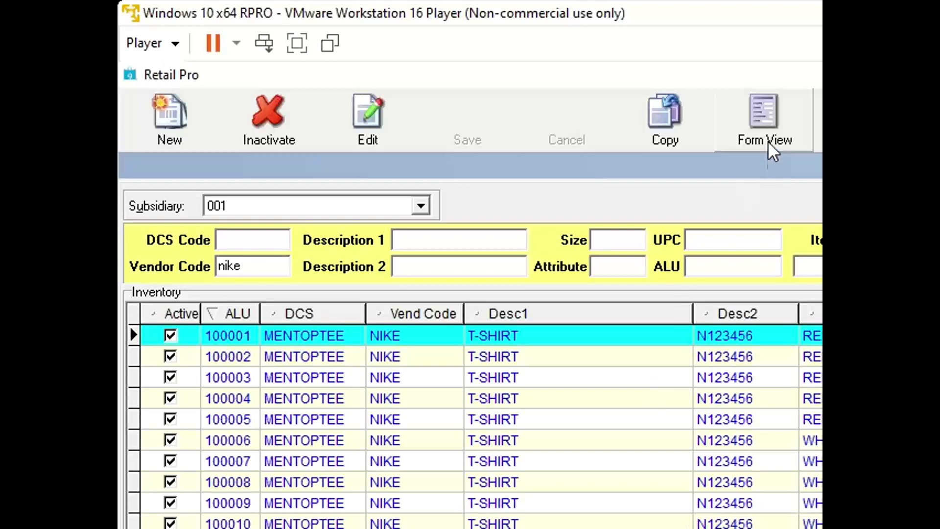
- Switch to Retail Pro, preview the Countsheet design for the filtered Nike inventory and enlarge it to 150%
{"action": "left_click", "coordinate": [820, 128]}
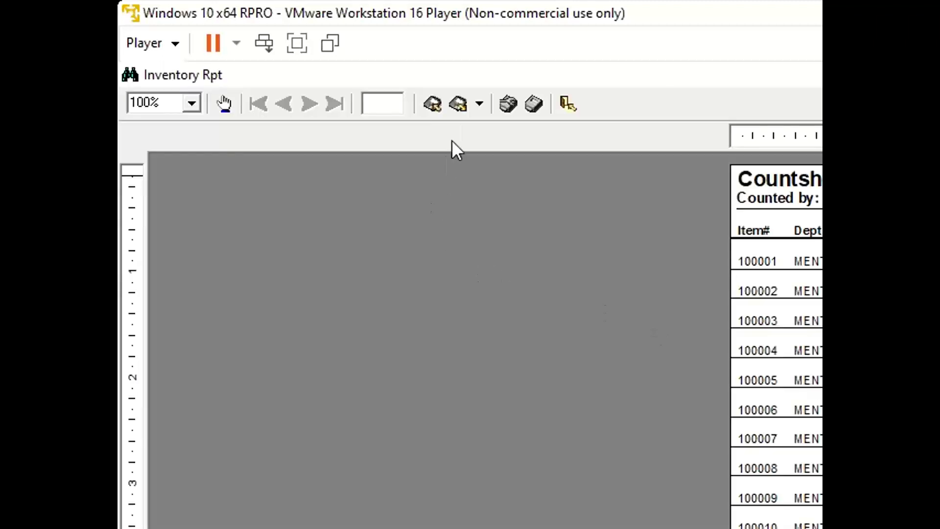
{"action": "left_click", "coordinate": [480, 104]}
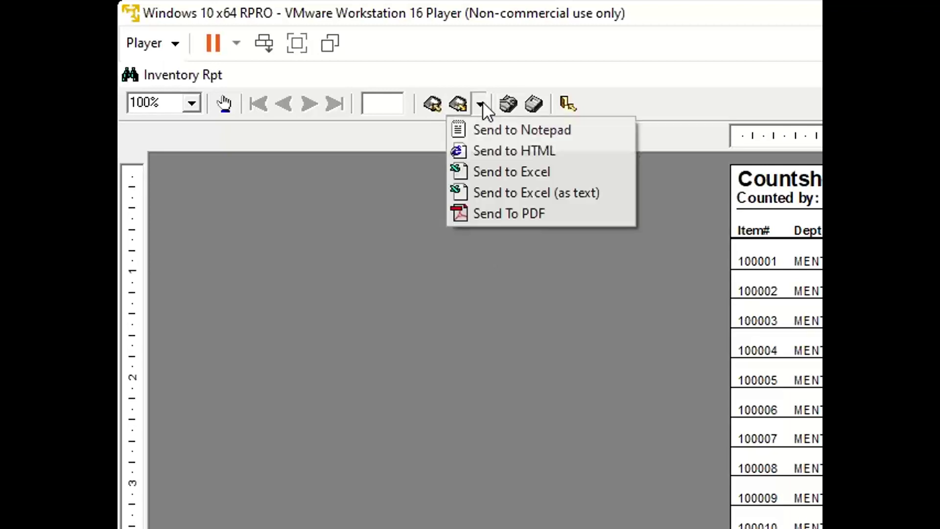
{"action": "left_click", "coordinate": [480, 103]}
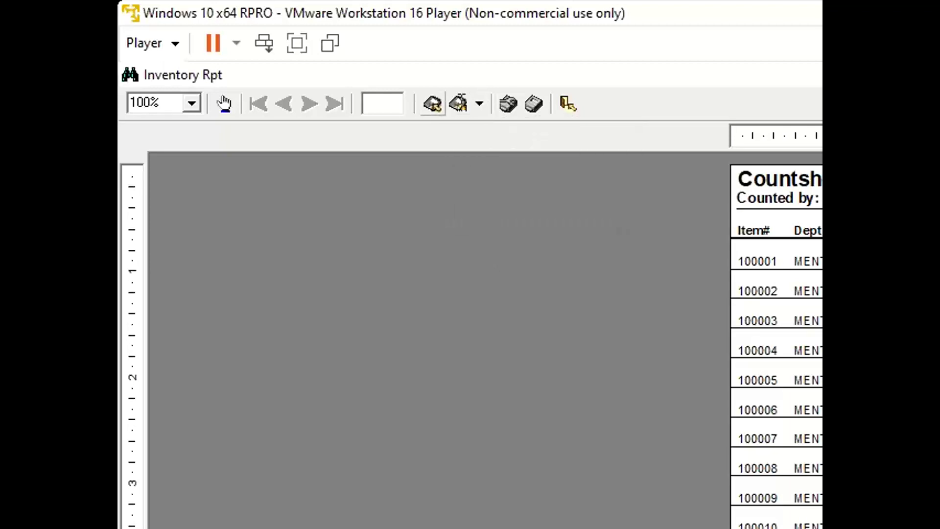
{"action": "left_click", "coordinate": [192, 103]}
{"action": "left_click", "coordinate": [161, 166]}
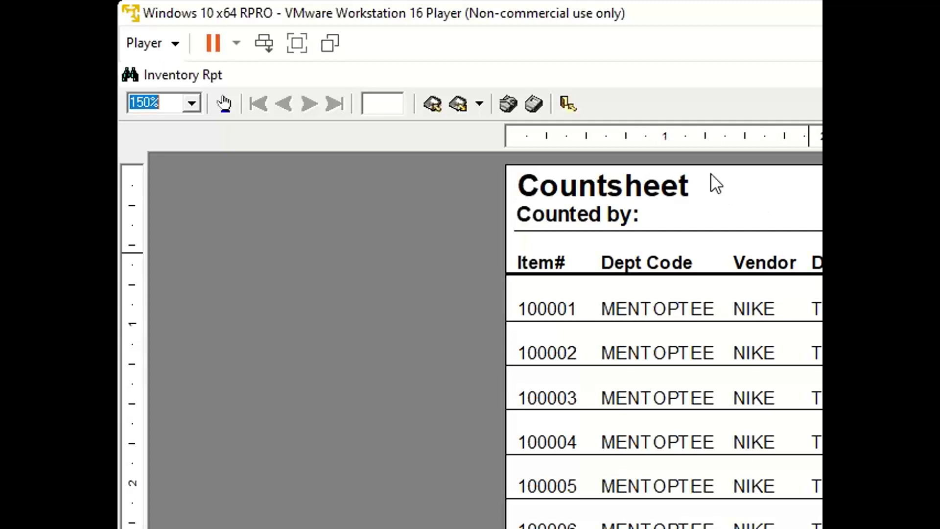
- Review the export formats offered for the Countsheet report and close its preview
{"action": "left_click", "coordinate": [478, 104]}
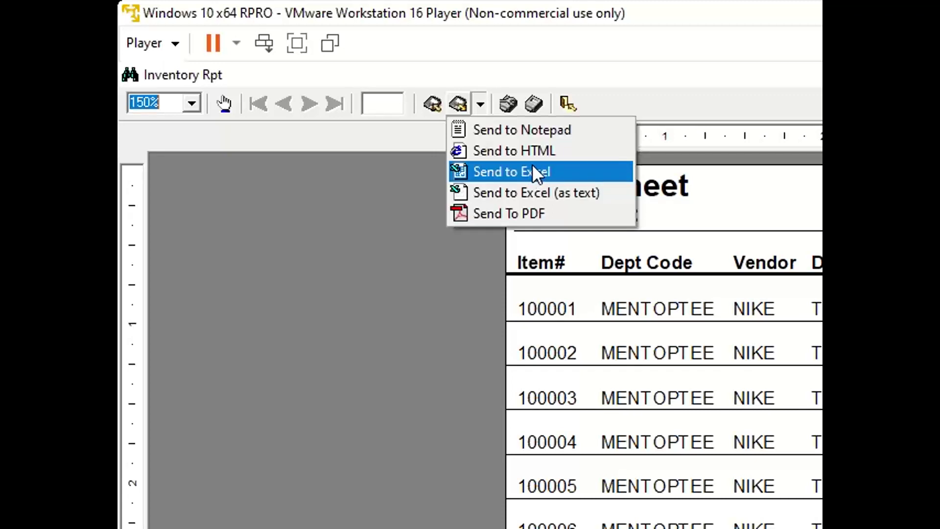
{"action": "left_click", "coordinate": [771, 107]}
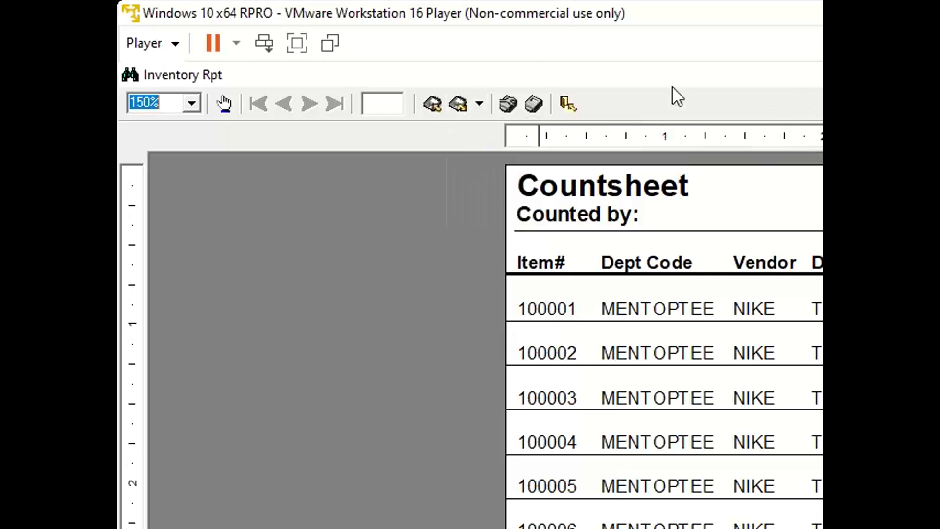
{"action": "left_click", "coordinate": [566, 101]}
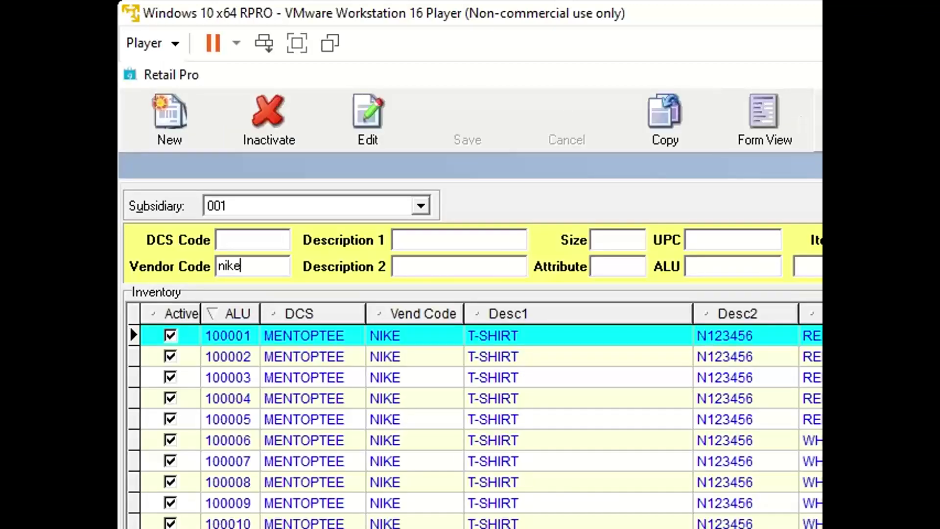
- Preview the Physical Inventory pre-count sheet for the Nike items at 150% zoom, then close the preview
{"action": "left_click", "coordinate": [821, 121]}
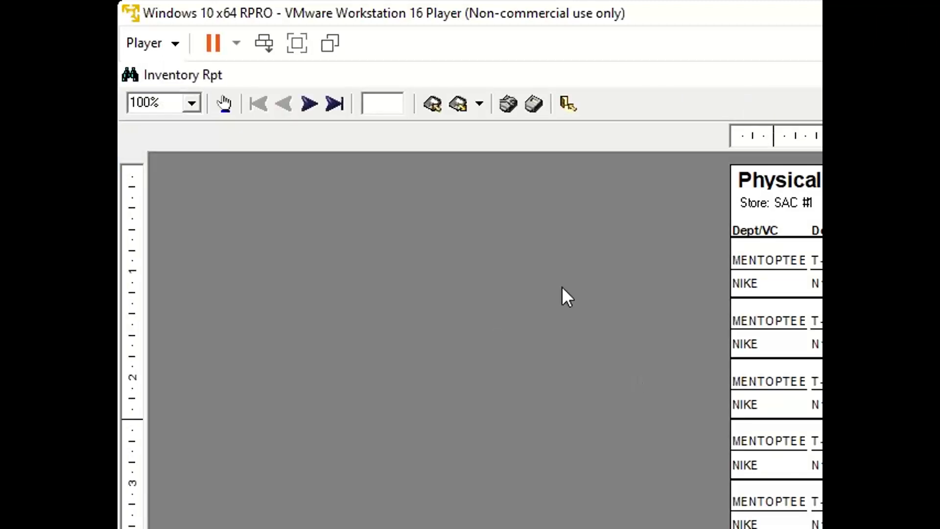
{"action": "left_click", "coordinate": [191, 103]}
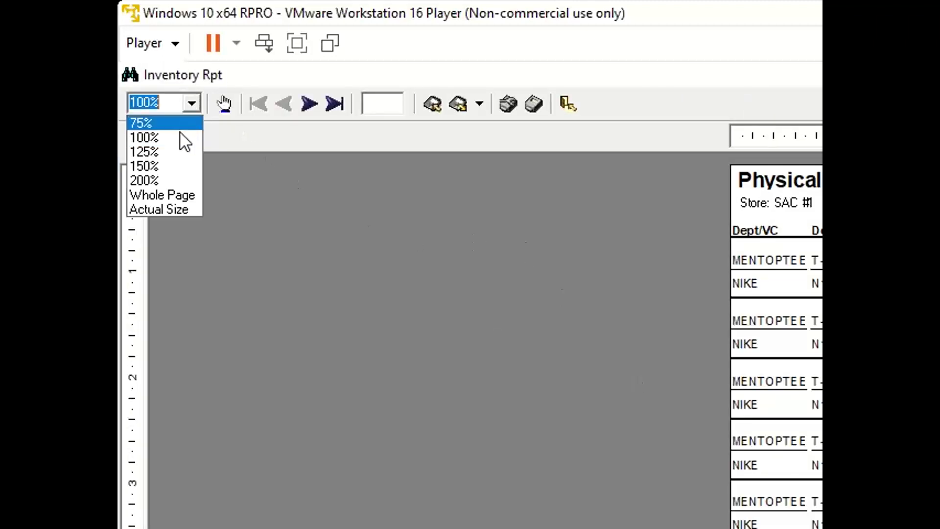
{"action": "left_click", "coordinate": [168, 165]}
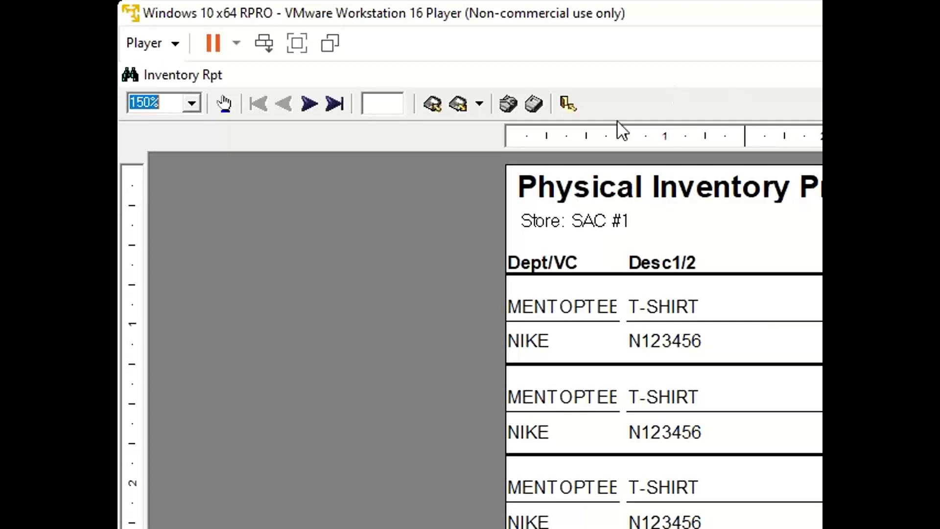
{"action": "left_click", "coordinate": [565, 104]}
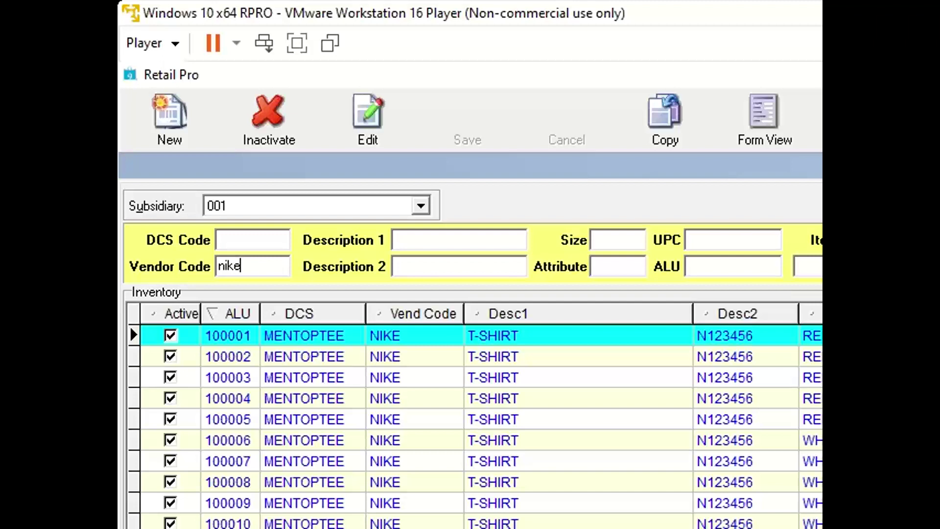
- Preview the POS Cheatsheet and Inventory Rpt designs for the Nike items, closing each preview
{"action": "key", "text": "Return"}
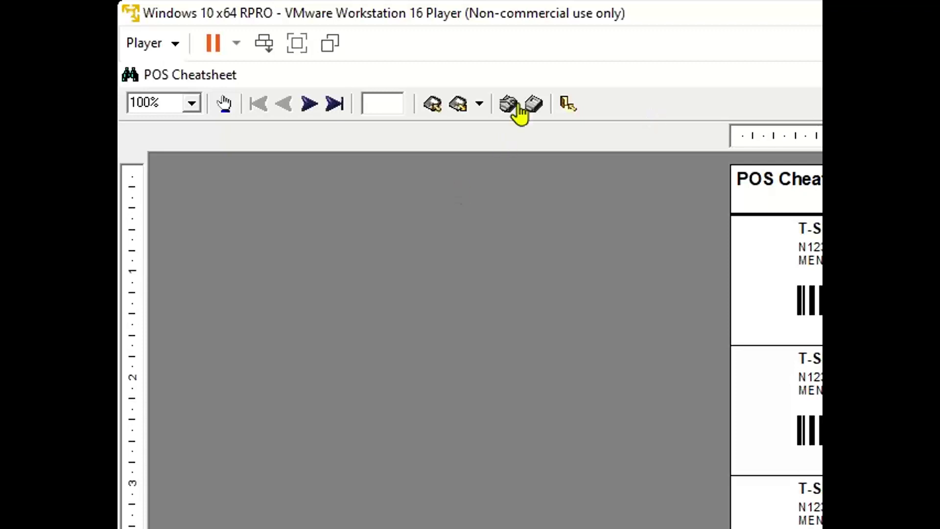
{"action": "left_click", "coordinate": [569, 114]}
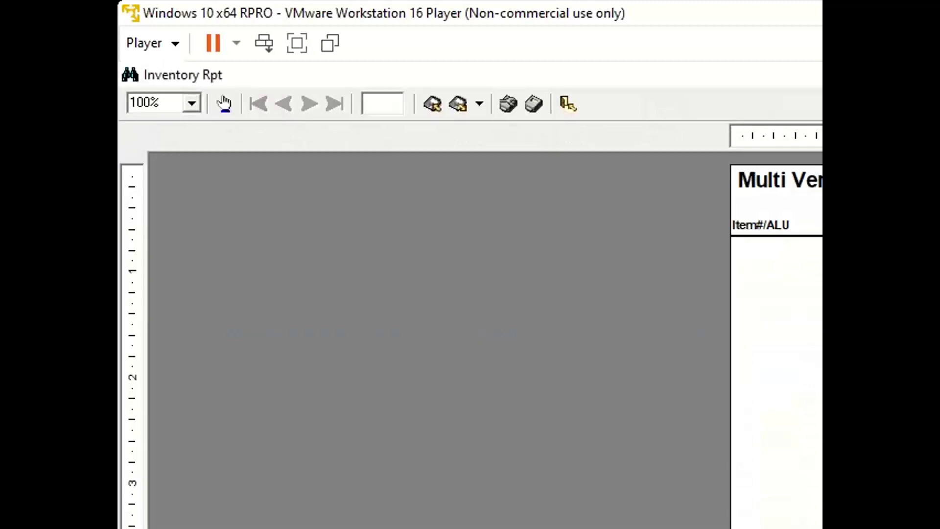
{"action": "left_click", "coordinate": [573, 108]}
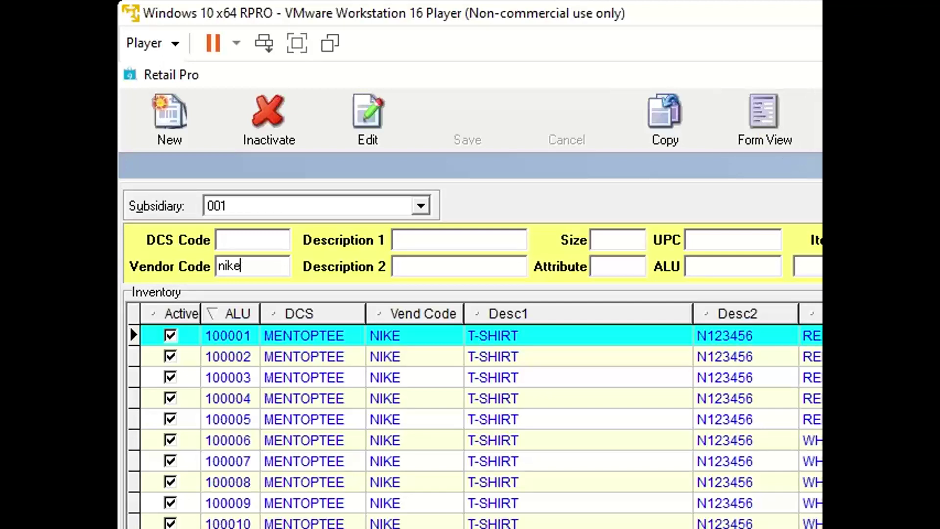
- Clear the vendor code filter, preview the Inventory Rpt design for the unfiltered inventory, and leave the inventory list
{"action": "key", "text": "BackSpace"}
{"action": "key", "text": "BackSpace"}
{"action": "key", "text": "BackSpace"}
{"action": "key", "text": "BackSpace"}
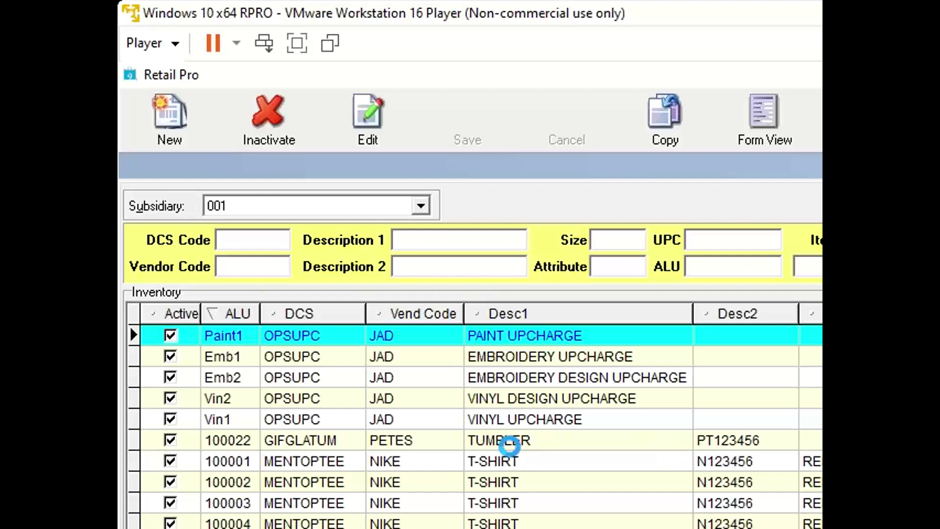
{"action": "key", "text": "Tab"}
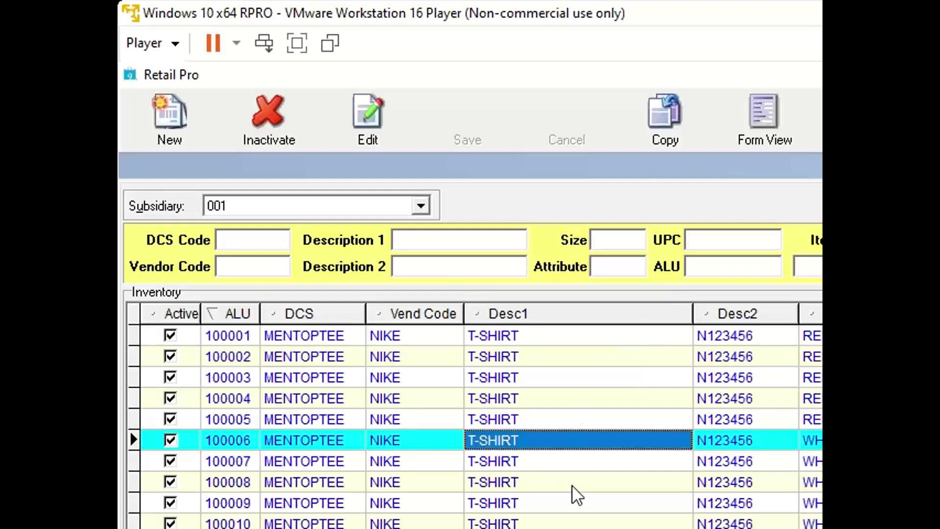
{"action": "left_click", "coordinate": [820, 122]}
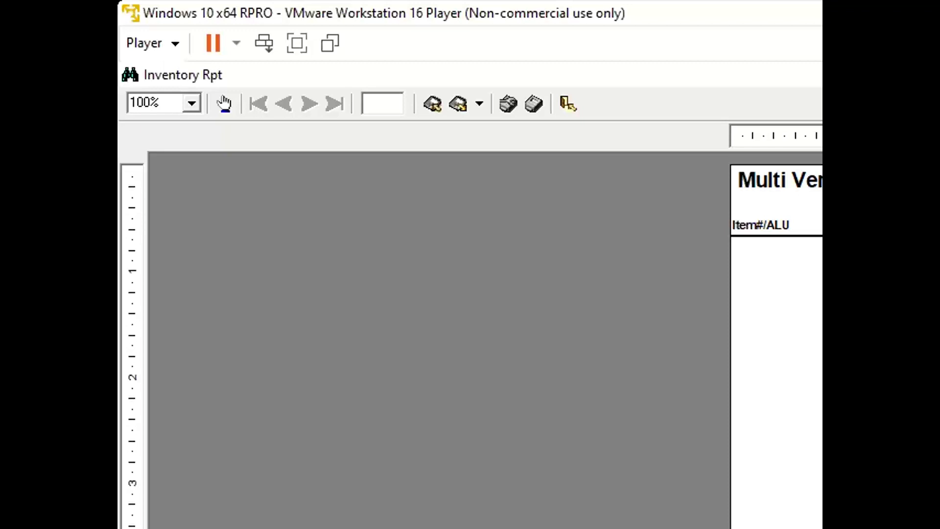
{"action": "left_click", "coordinate": [569, 107]}
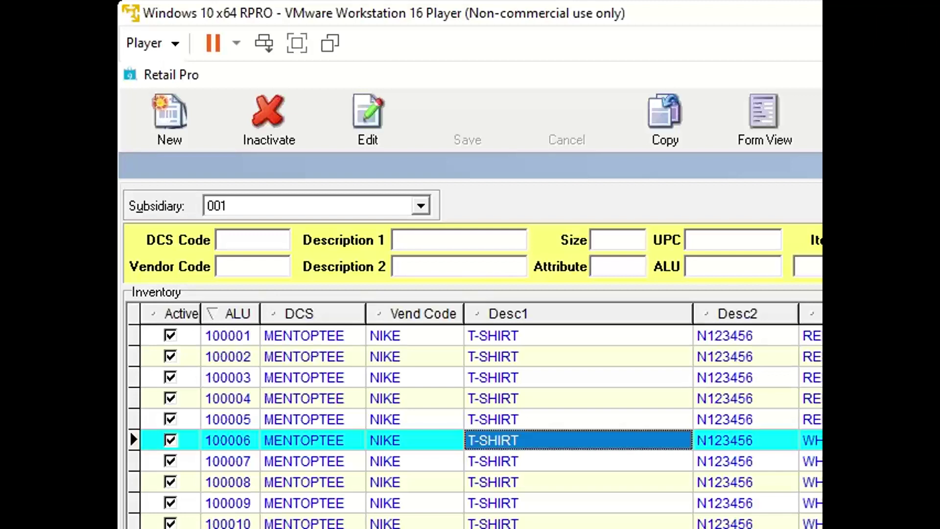
{"action": "key", "text": "Escape"}
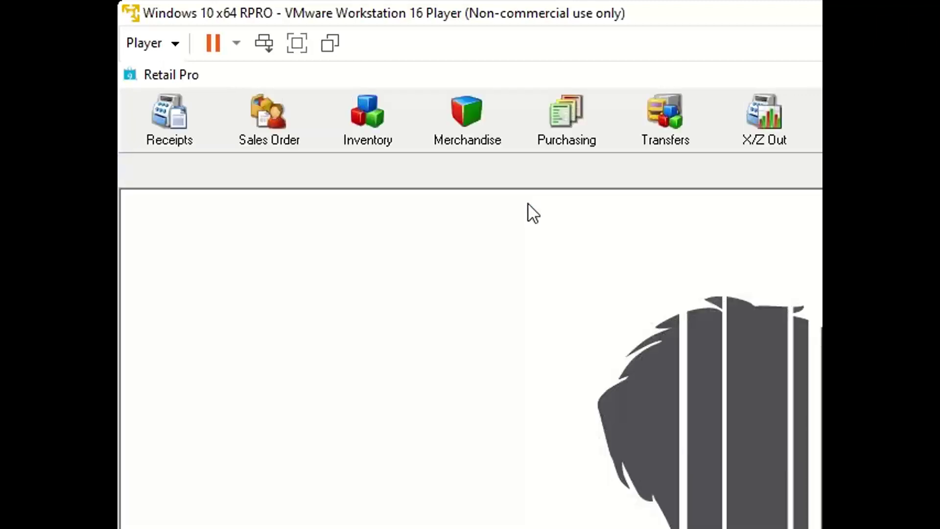
- Open the purchase orders and create a new purchase order with vendor code NIKE
{"action": "left_click", "coordinate": [588, 130]}
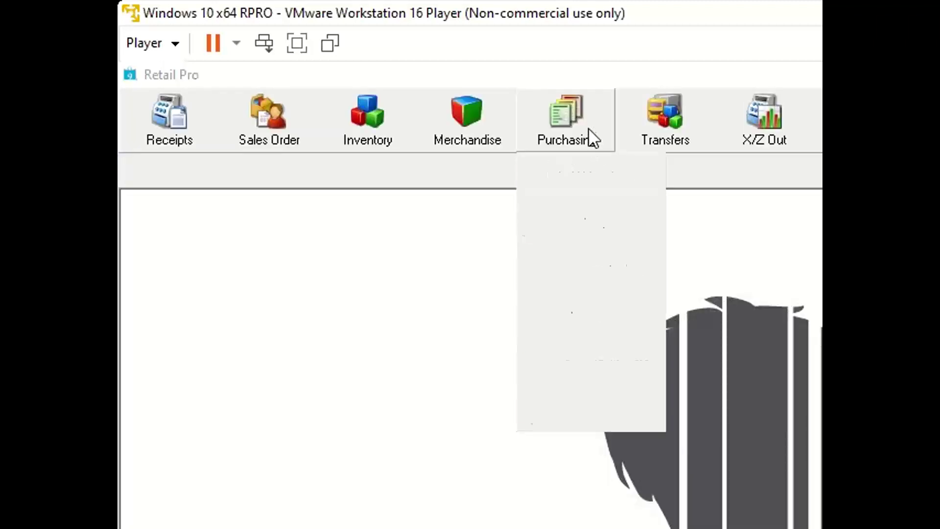
{"action": "left_click", "coordinate": [598, 258]}
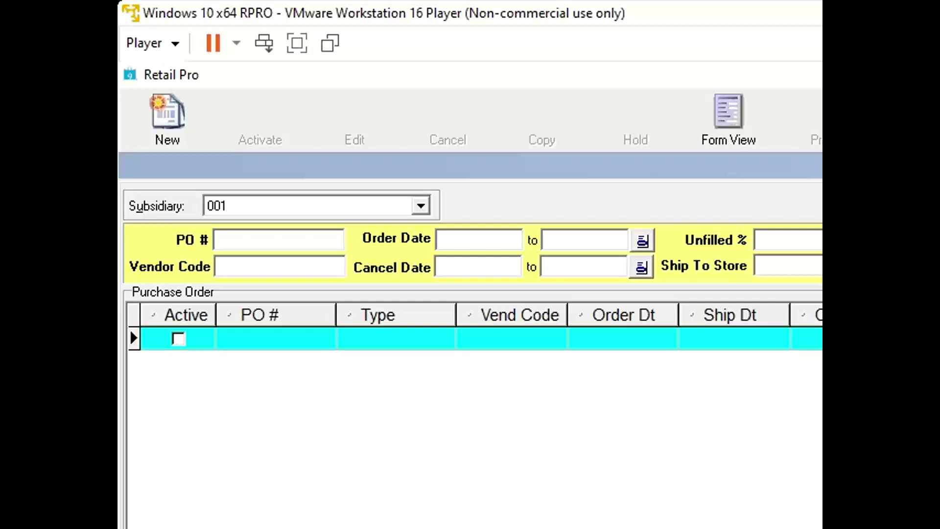
{"action": "key", "text": "alt+Tab"}
{"action": "left_click", "coordinate": [166, 139]}
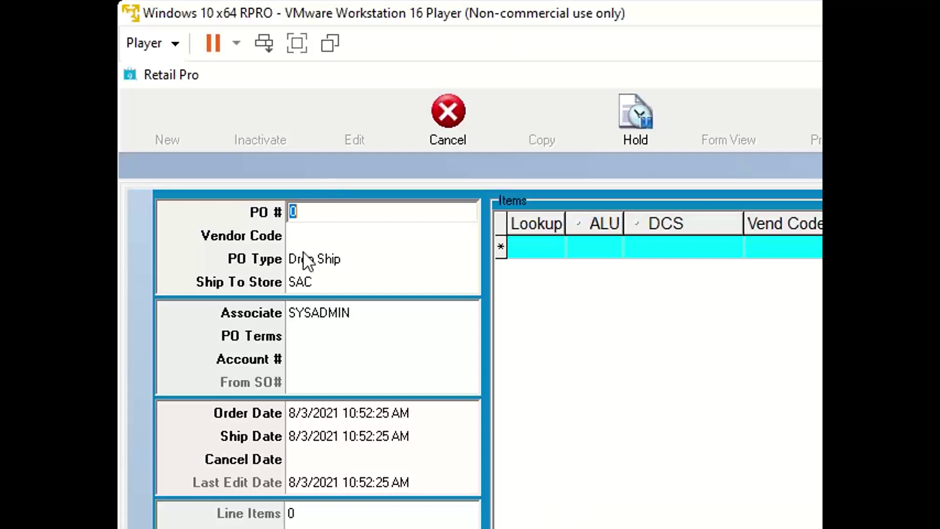
{"action": "left_click", "coordinate": [327, 235]}
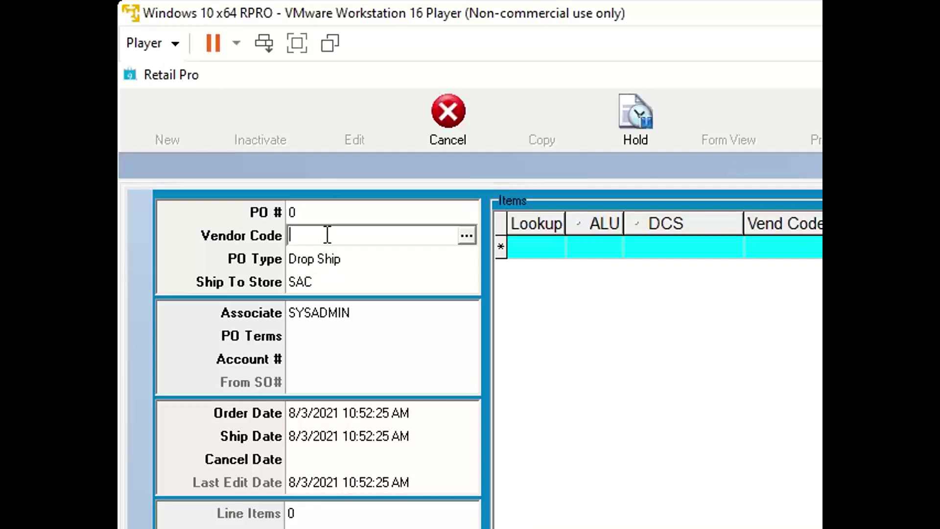
{"action": "type", "text": "NIKE"}
{"action": "key", "text": "Tab"}
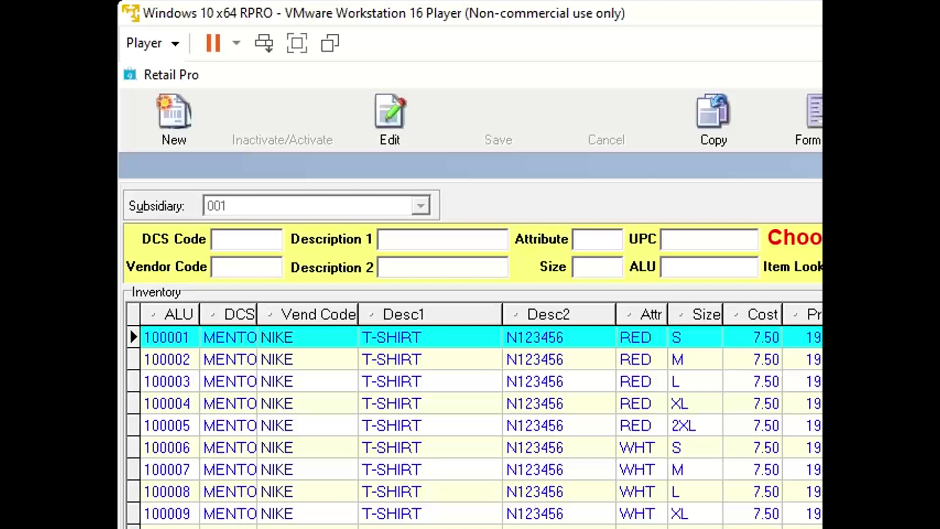
- Review the Nike T-shirt sizes in the item list from red S down to white S
{"action": "left_click", "coordinate": [679, 331]}
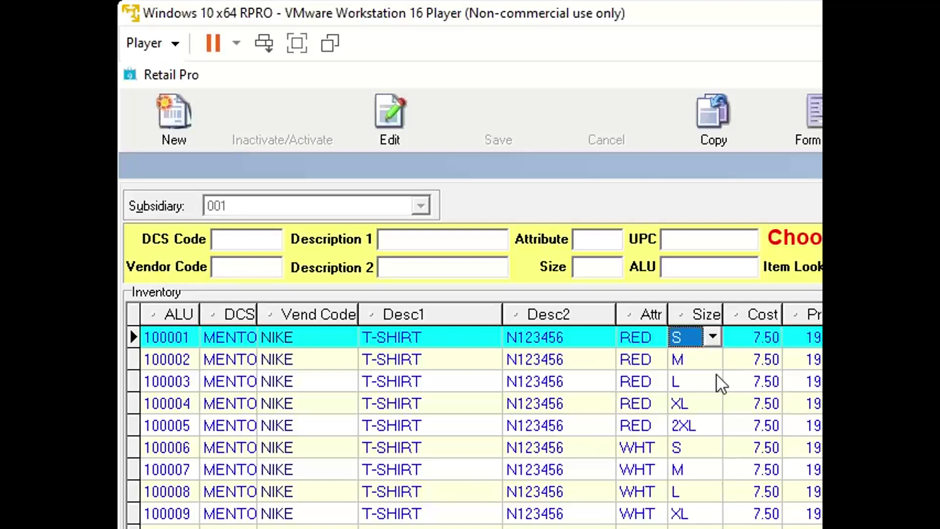
{"action": "key", "text": "Down"}
{"action": "key", "text": "Down"}
{"action": "key", "text": "Down"}
{"action": "key", "text": "Down"}
{"action": "key", "text": "Down"}
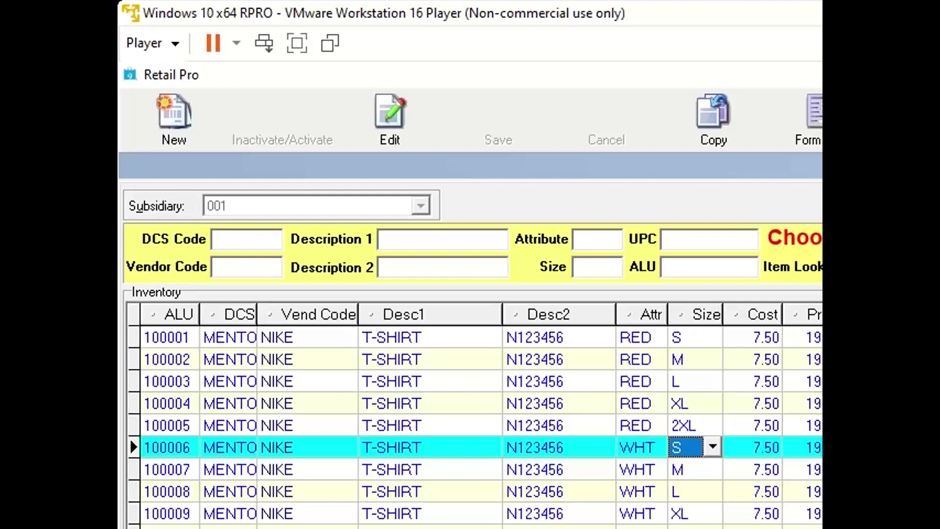
- Enter order quantities row by row for the Nike T-shirts, starting from ALU 100001, to add them to the purchase order
{"action": "left_click", "coordinate": [813, 337]}
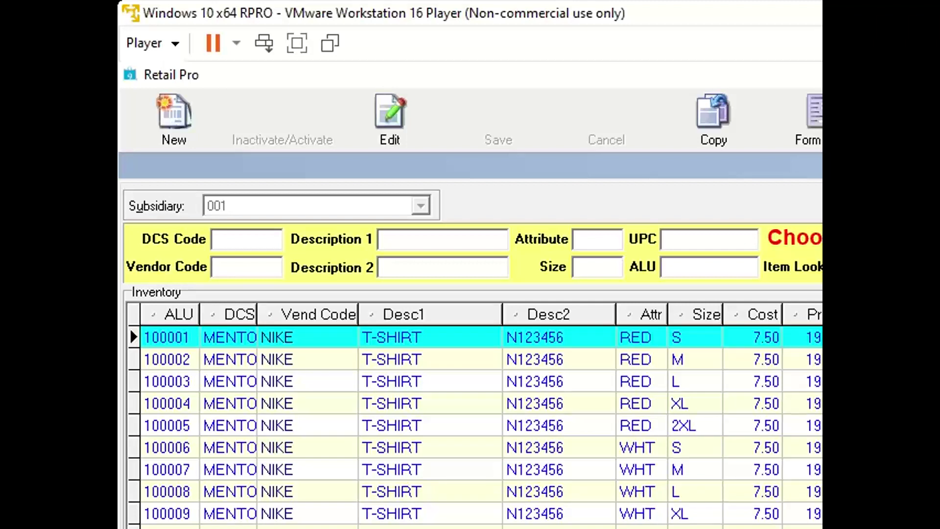
{"action": "key", "text": "Down"}
{"action": "key", "text": "Down"}
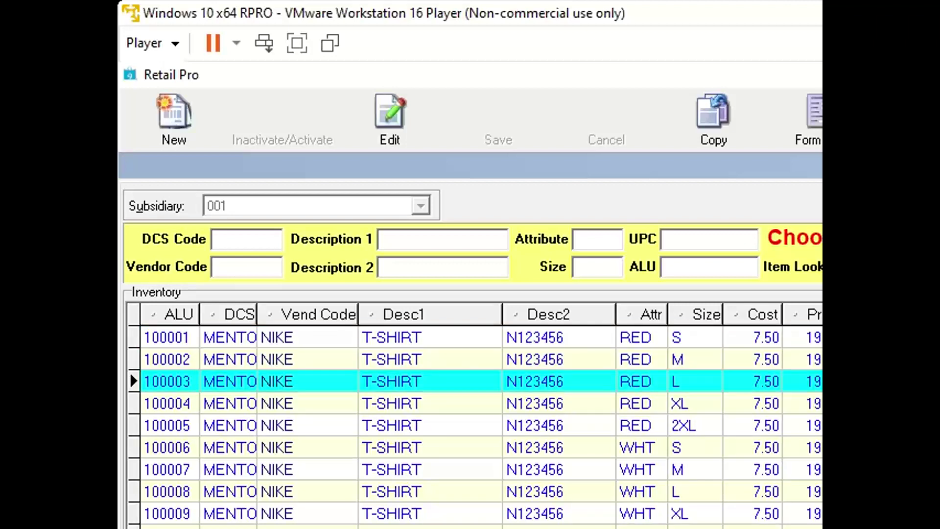
{"action": "key", "text": "Down"}
{"action": "key", "text": "Down"}
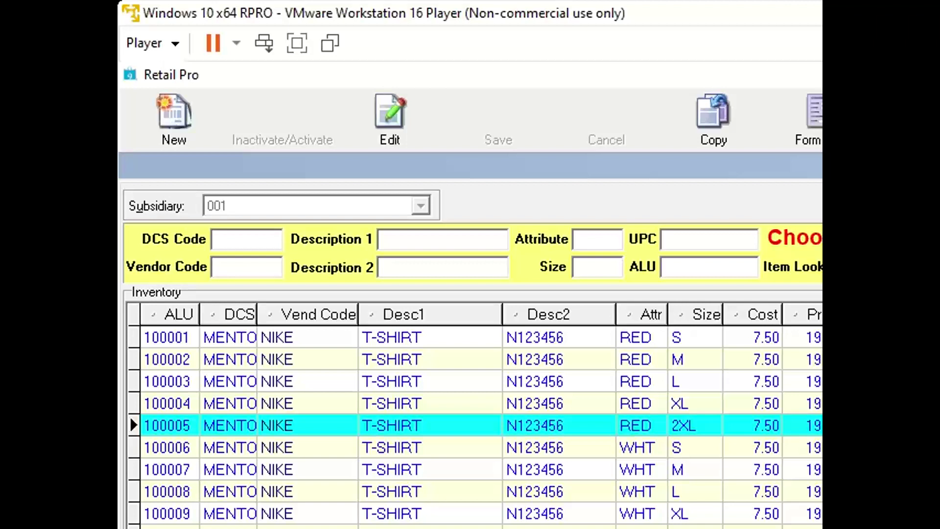
{"action": "key", "text": "Down"}
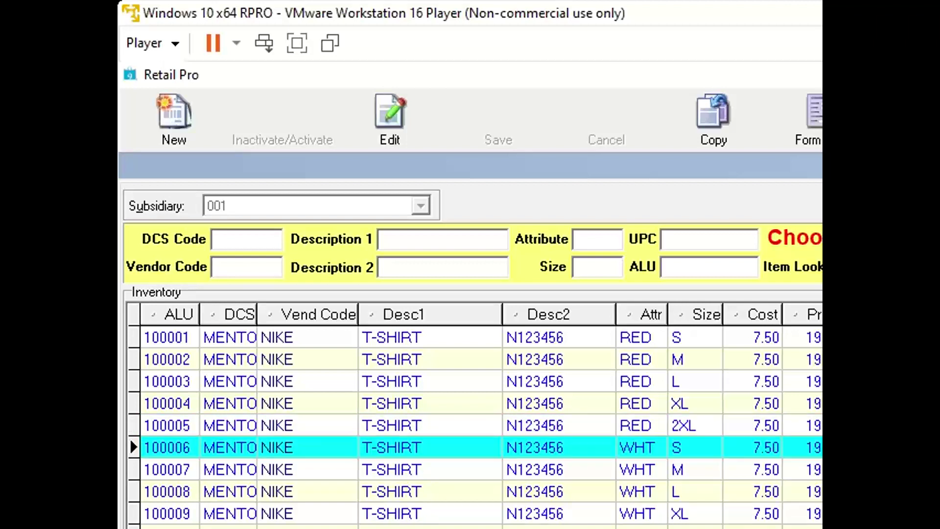
{"action": "key", "text": "Down"}
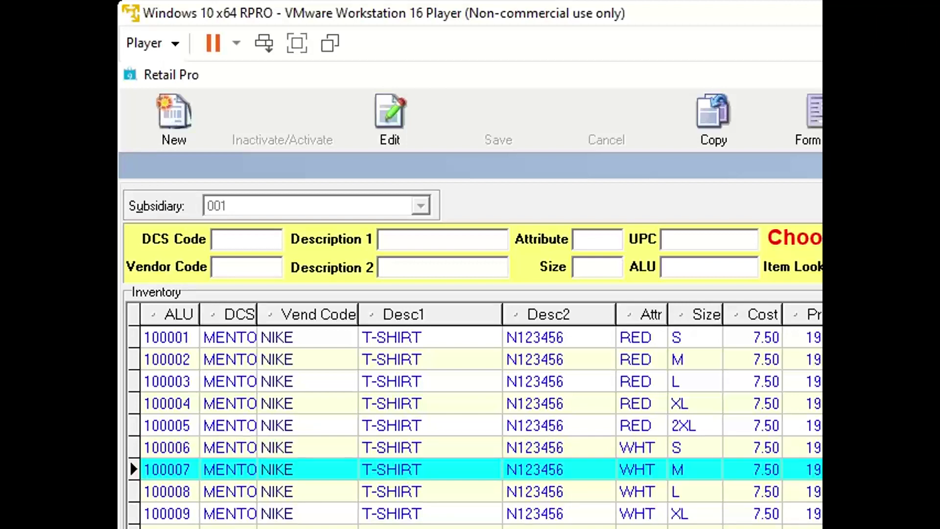
{"action": "key", "text": "Down"}
{"action": "key", "text": "Down"}
{"action": "key", "text": "Down"}
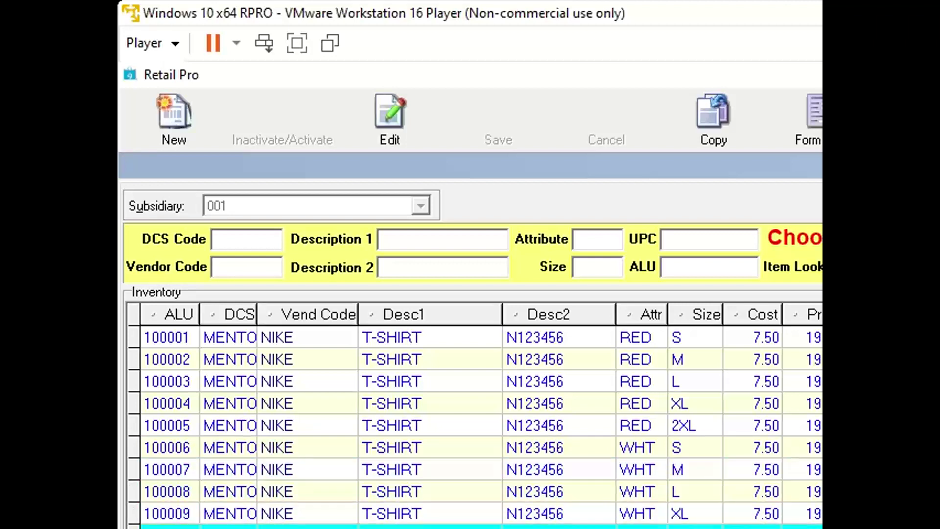
{"action": "key", "text": "Down"}
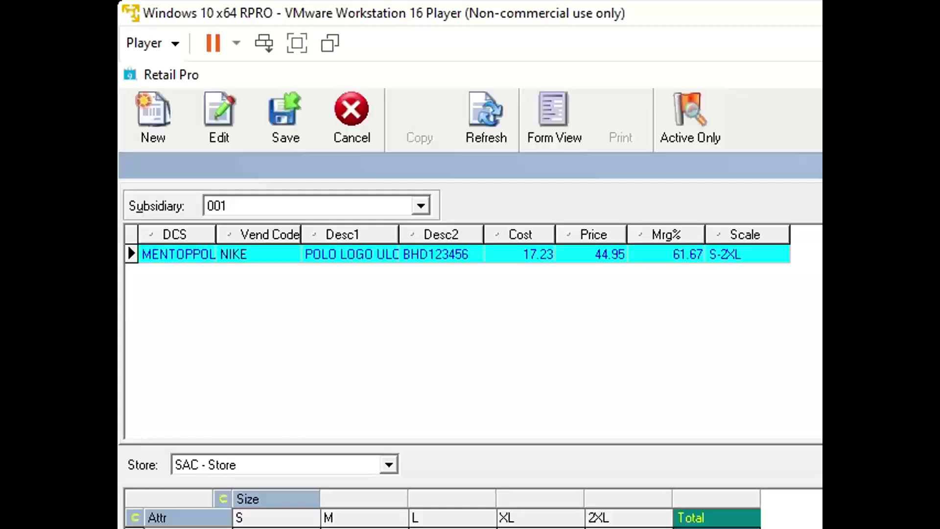
- Show the POLO LOGO ULC style in form view and work through its size grid for the SAC store from S to 2XL
{"action": "left_click", "coordinate": [564, 128]}
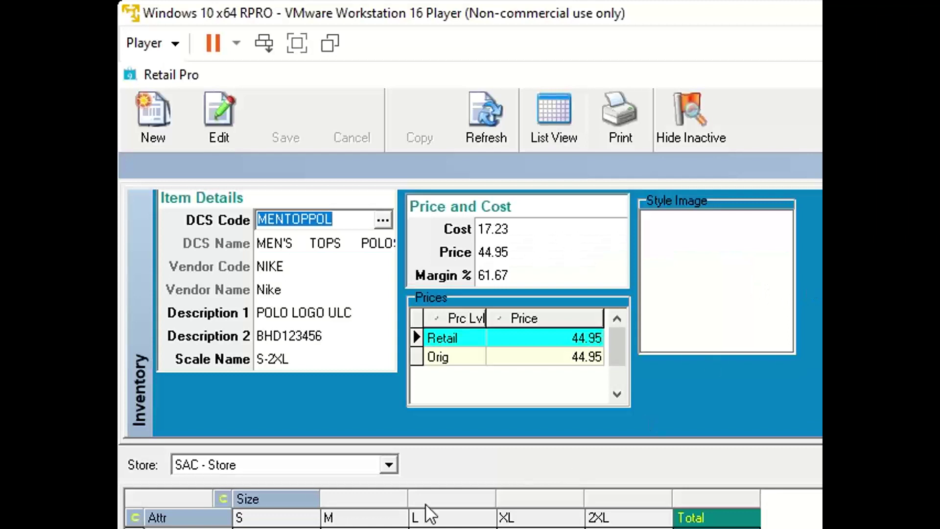
{"action": "left_click", "coordinate": [277, 528]}
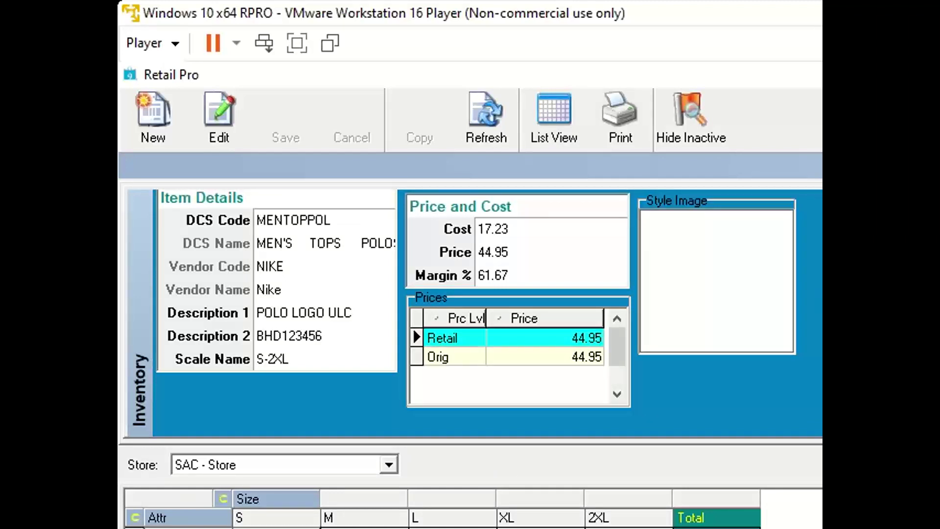
{"action": "key", "text": "Tab"}
{"action": "key", "text": "Tab"}
{"action": "key", "text": "Tab"}
{"action": "key", "text": "Tab"}
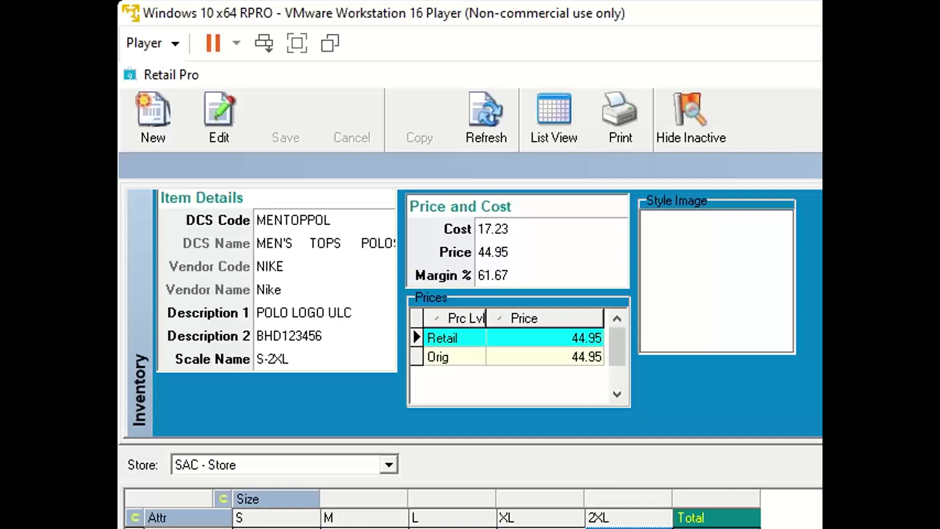
{"action": "key", "text": "Tab"}
{"action": "left_click", "coordinate": [628, 527]}
{"action": "left_click", "coordinate": [364, 528]}
{"action": "left_click", "coordinate": [453, 528]}
{"action": "left_click", "coordinate": [541, 528]}
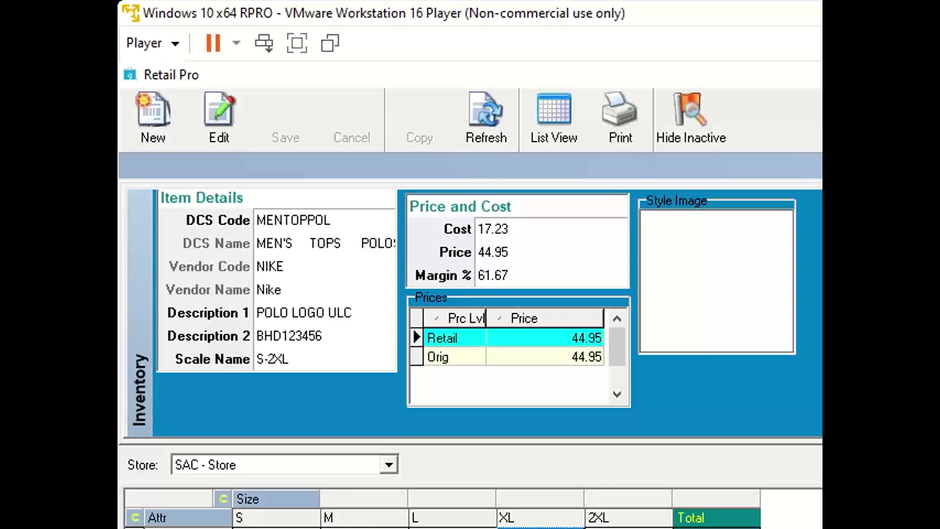
{"action": "left_click", "coordinate": [628, 528]}
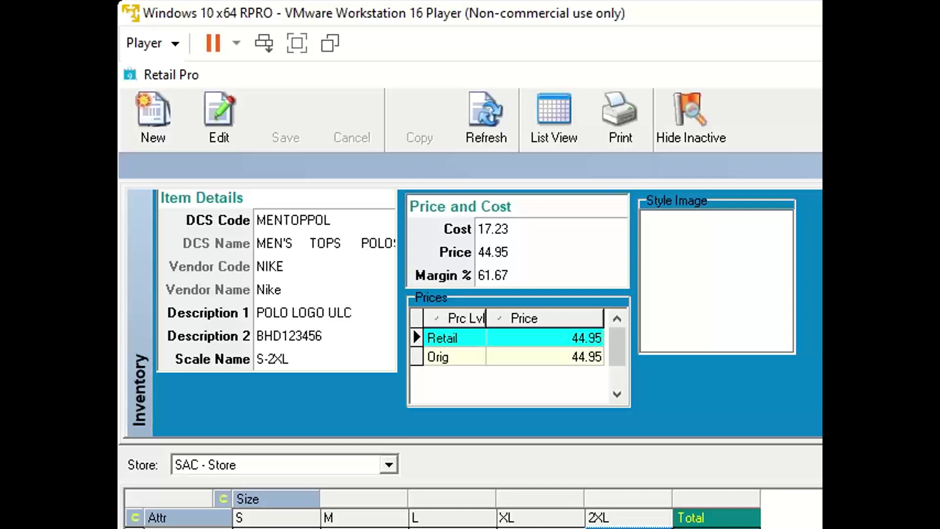
{"action": "key", "text": "Down"}
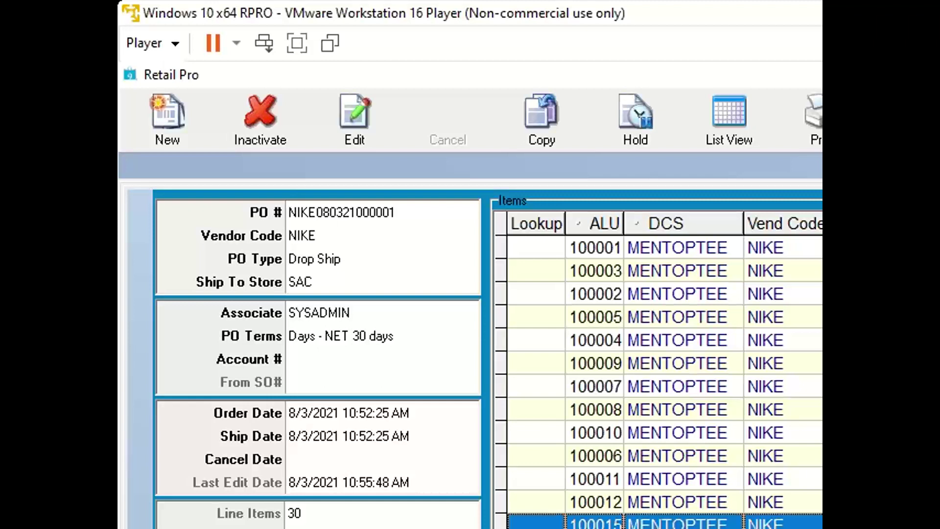
- Finish with the Nike purchase order and open the inventory list
{"action": "left_click", "coordinate": [686, 409]}
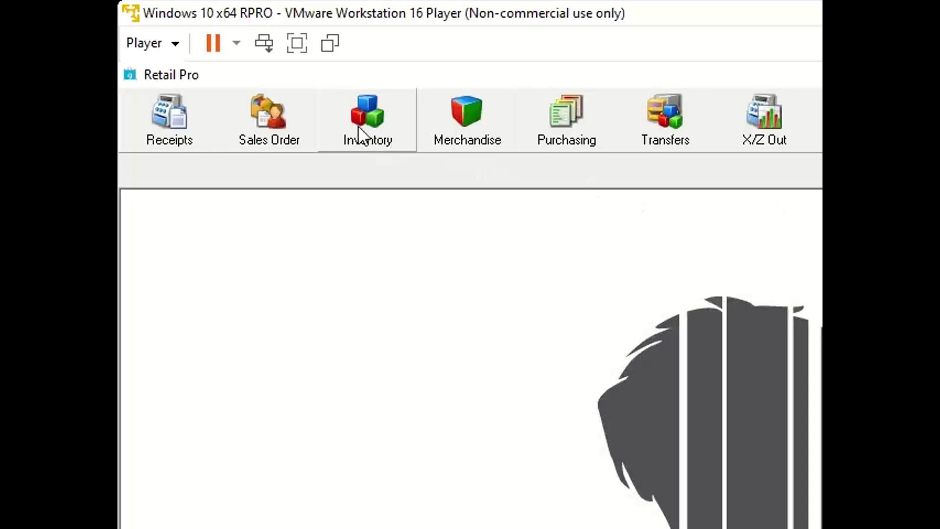
{"action": "left_click", "coordinate": [368, 138]}
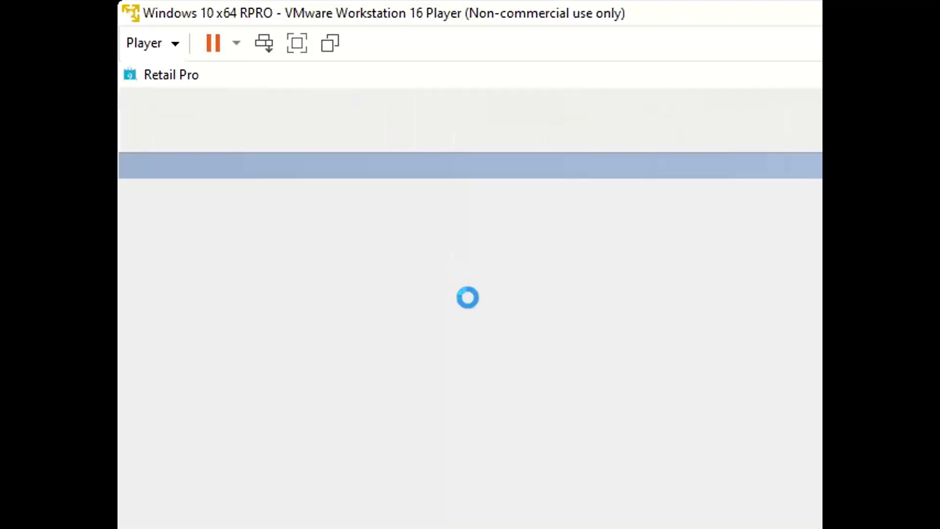
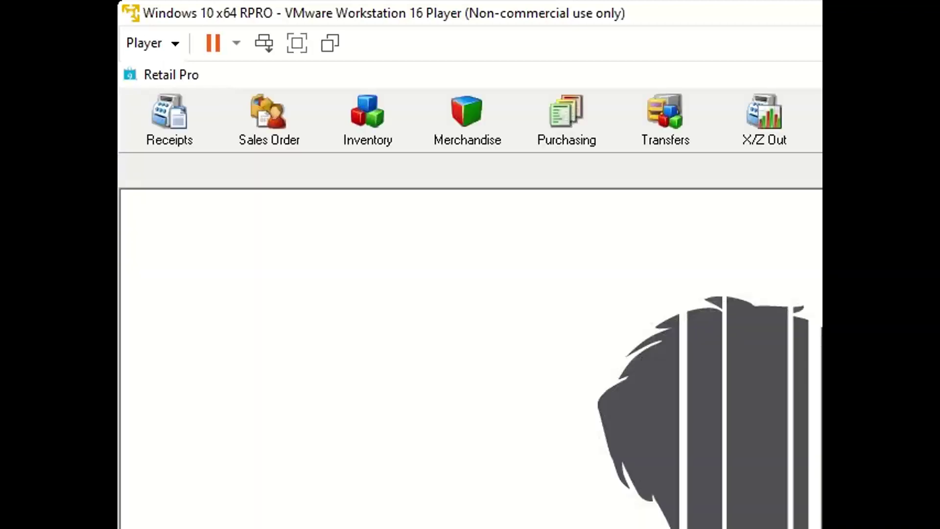
- Switch to the training outline in Microsoft Word and indent the current bullet one level
{"action": "key", "text": "alt+Tab"}
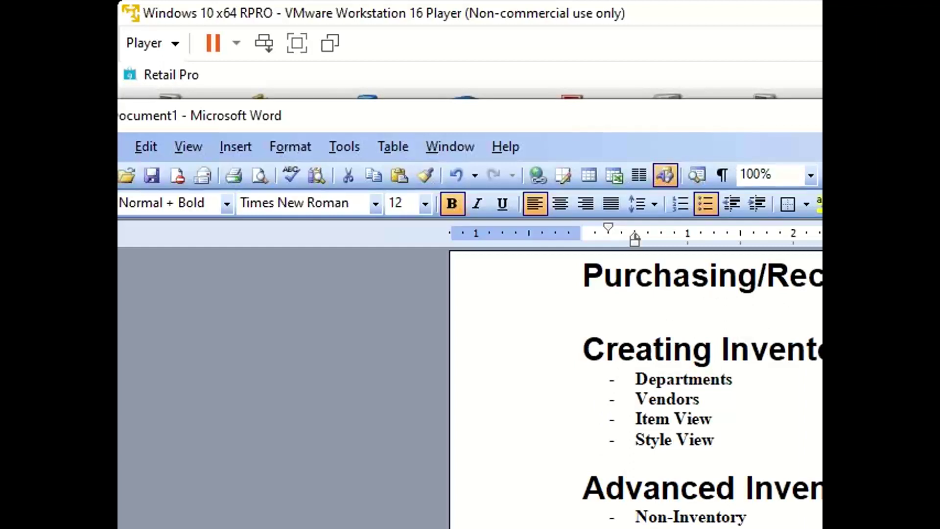
{"action": "key", "text": "Tab"}
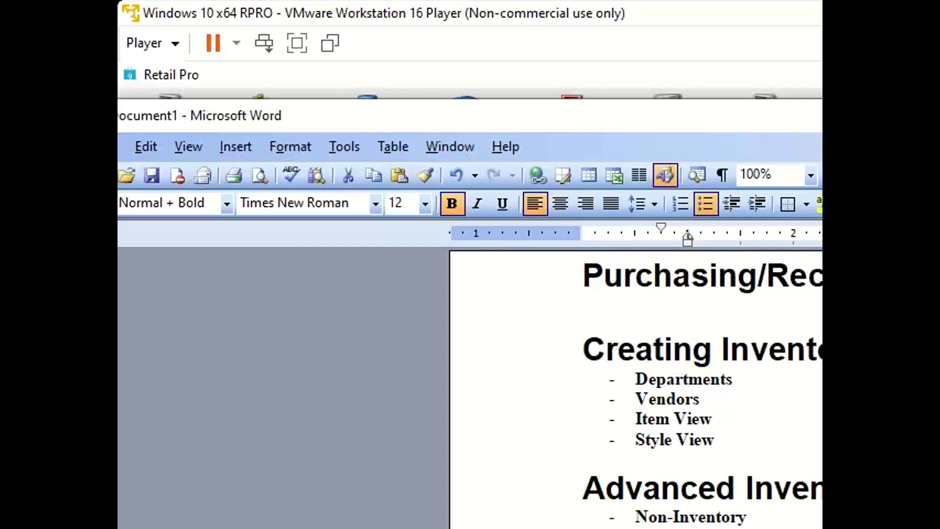
- Switch back to Retail Pro and open the purchase orders list
{"action": "key", "text": "alt+Tab"}
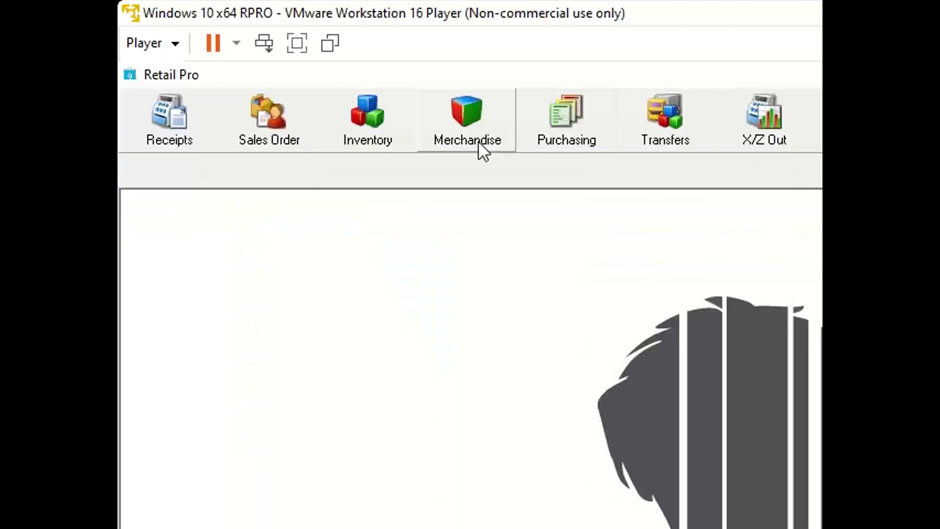
{"action": "left_click", "coordinate": [560, 125]}
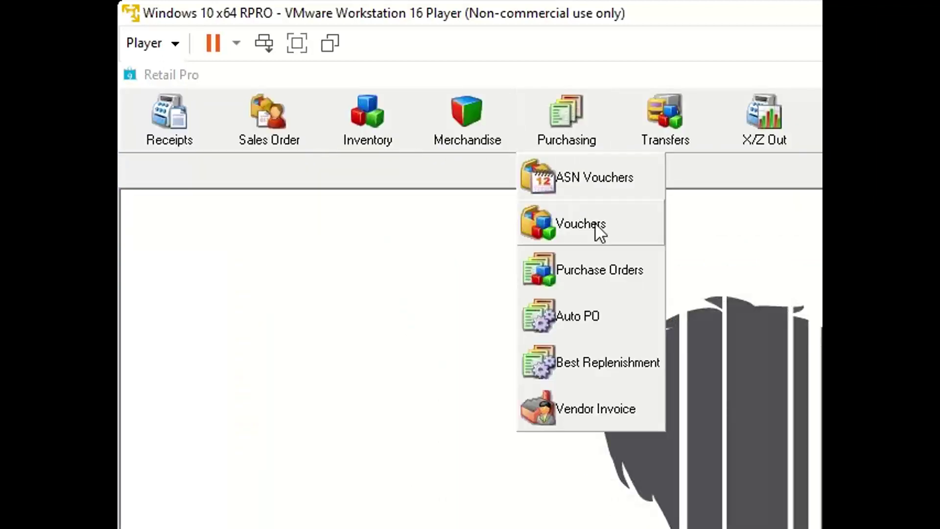
{"action": "left_click", "coordinate": [610, 269]}
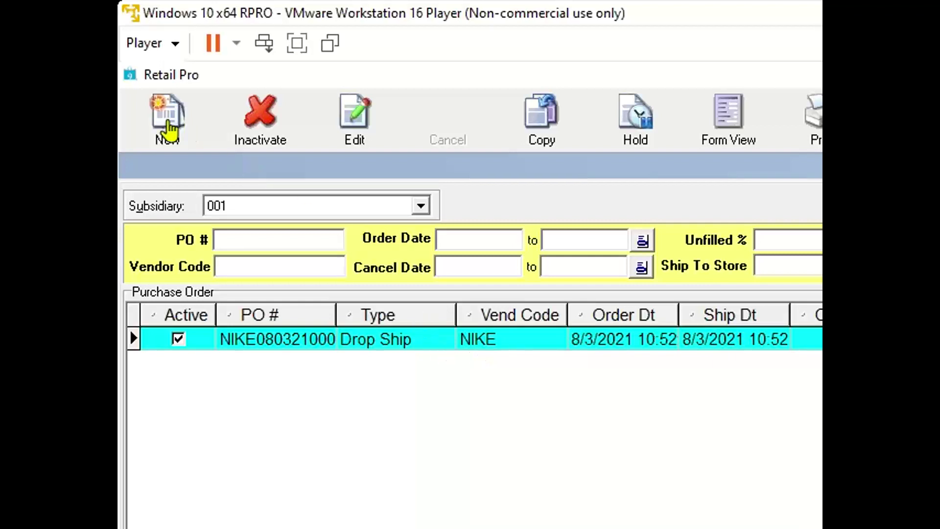
- Start a new purchase order and assign it the vendor code NIKE
{"action": "left_click", "coordinate": [171, 126]}
{"action": "left_click", "coordinate": [171, 138]}
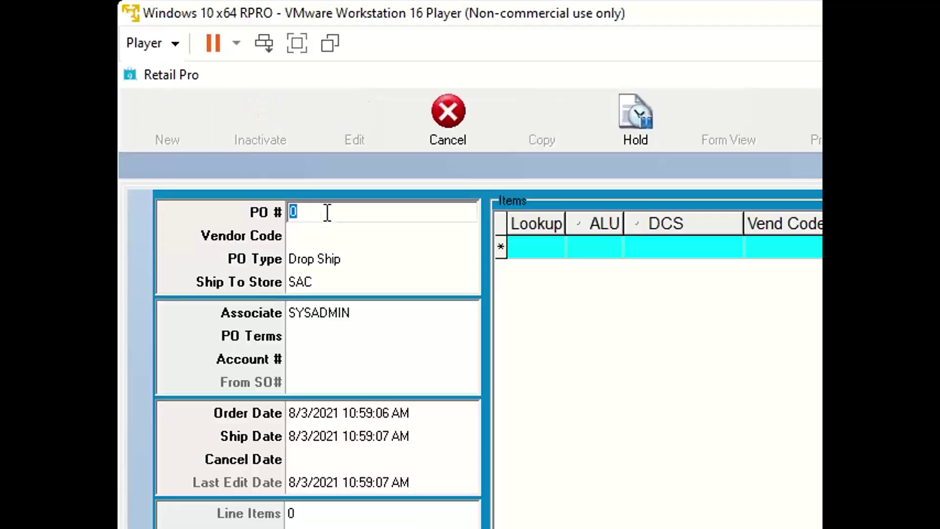
{"action": "left_click", "coordinate": [313, 237]}
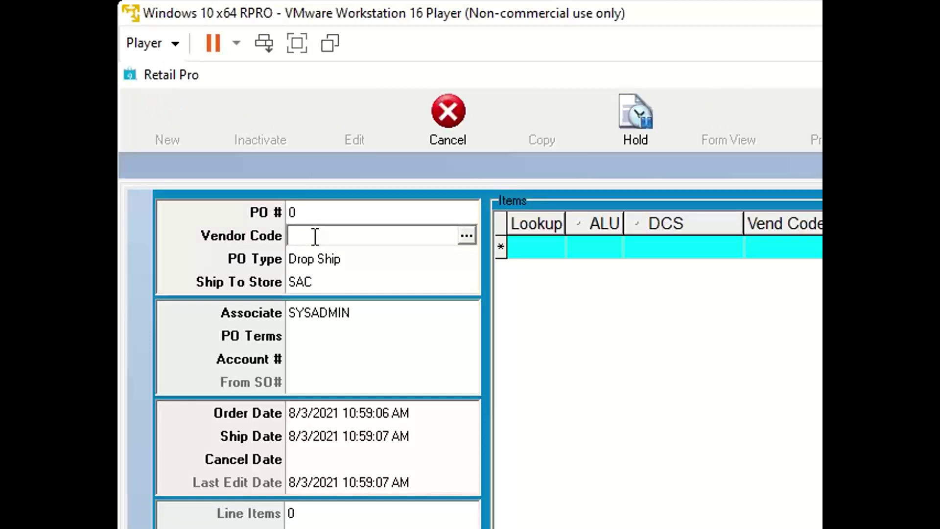
{"action": "type", "text": "NIKE"}
{"action": "key", "text": "Tab"}
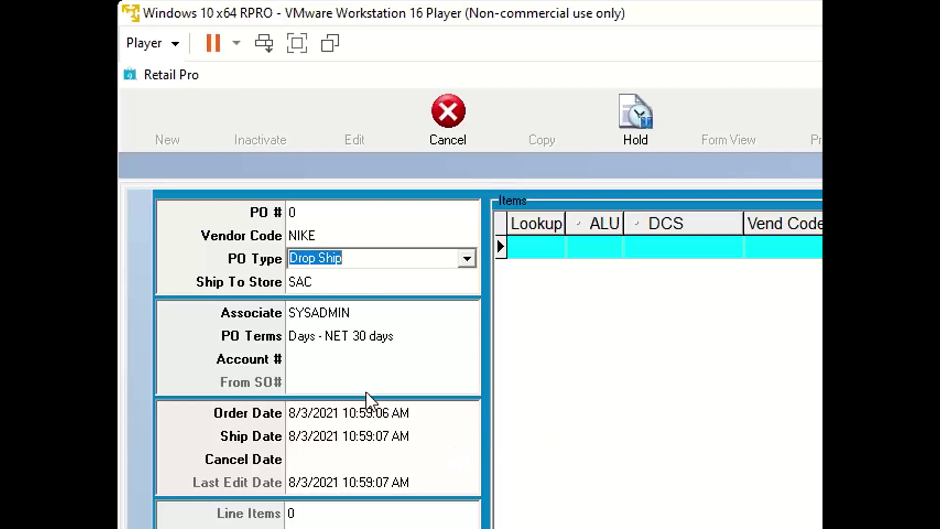
{"action": "left_click", "coordinate": [342, 409]}
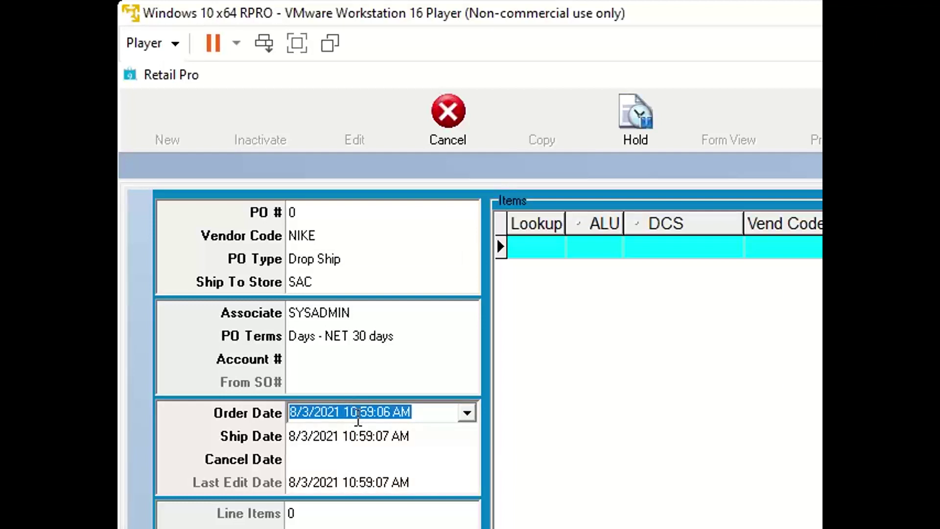
{"action": "left_click", "coordinate": [347, 337]}
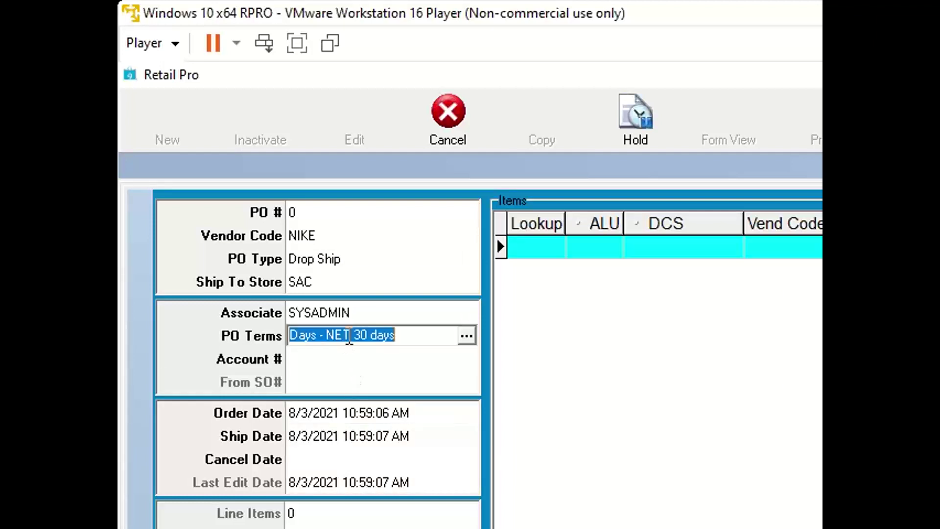
{"action": "left_click", "coordinate": [341, 360]}
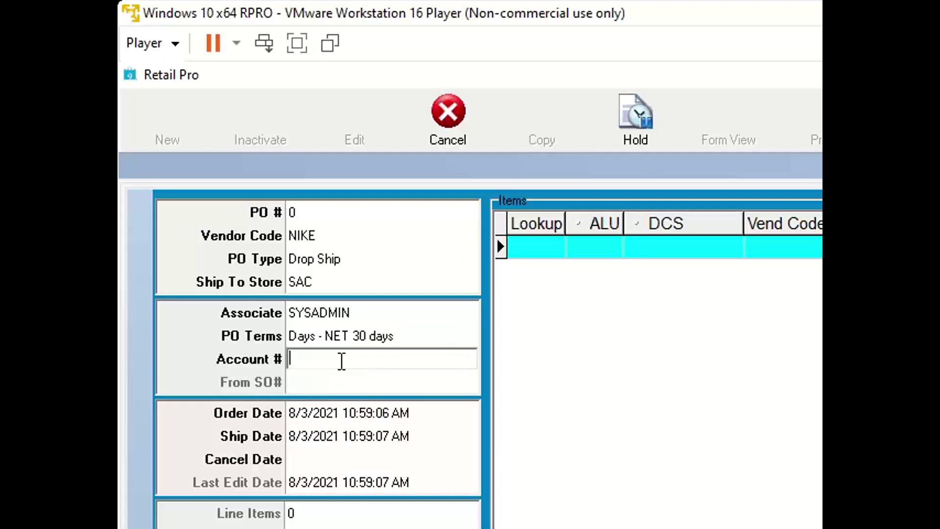
- Set the purchase order's ship date to 8/10/2021 and its cancel date to 10/3/2021
{"action": "left_click", "coordinate": [323, 412]}
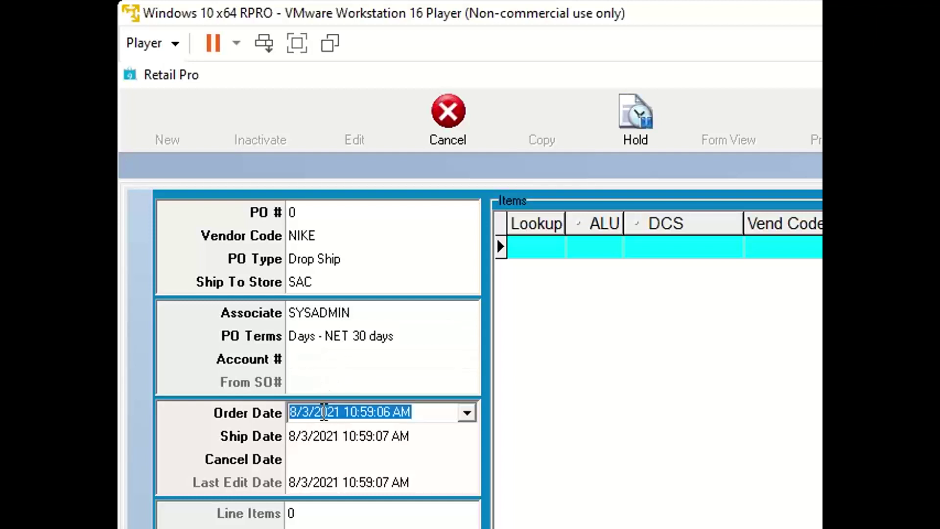
{"action": "key", "text": "Tab"}
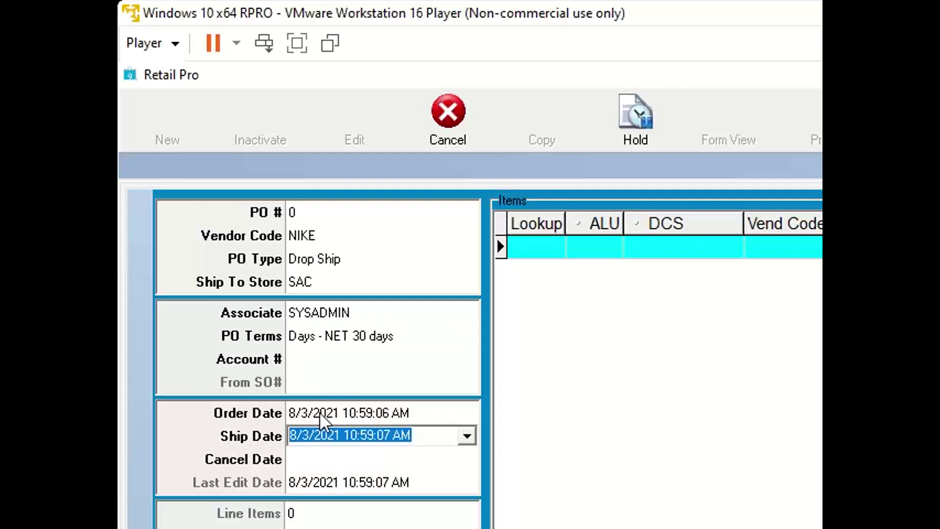
{"action": "key", "text": "Right"}
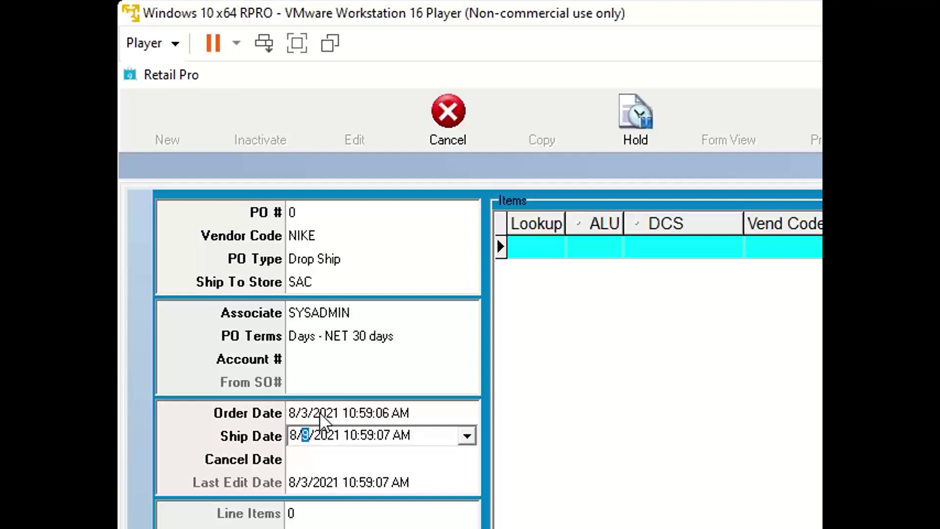
{"action": "type", "text": "10"}
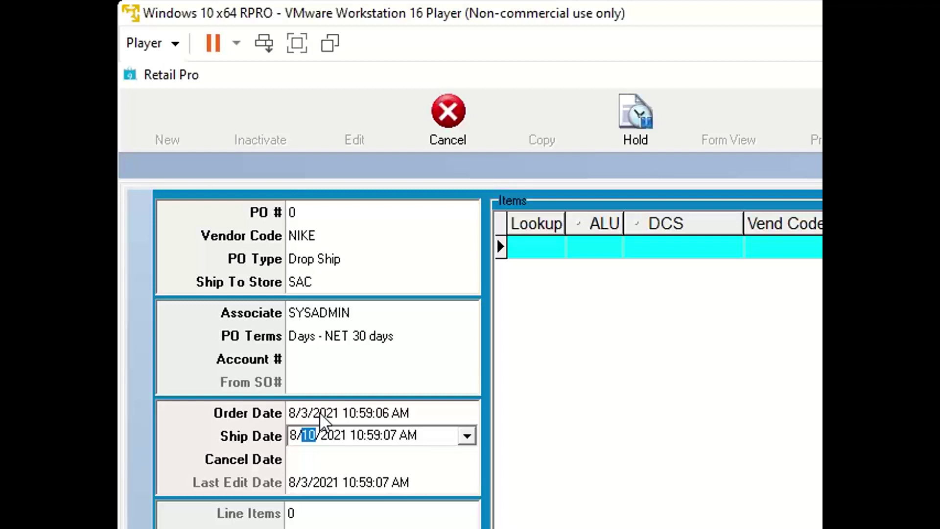
{"action": "key", "text": "Tab"}
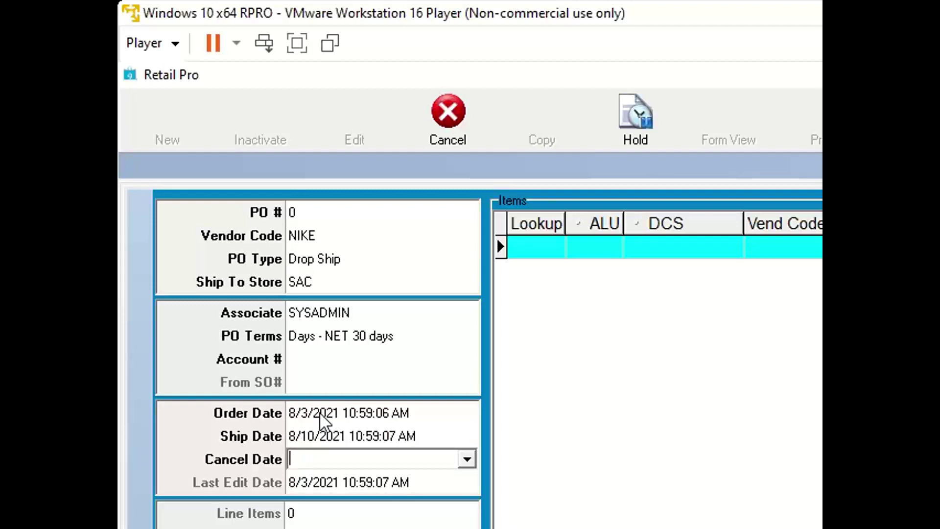
{"action": "type", "text": "10/3/2021"}
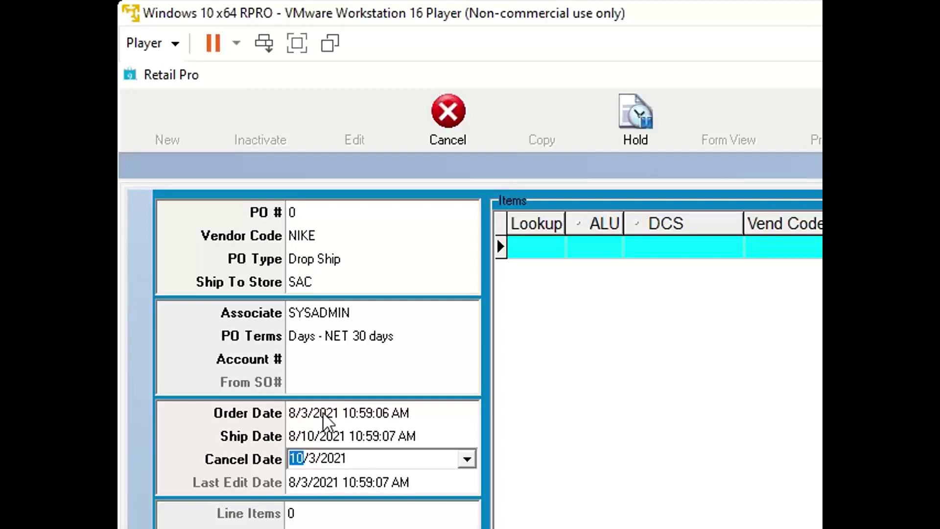
- Move the purchase order's ship date to September 2021 using its calendar
{"action": "left_click", "coordinate": [383, 437]}
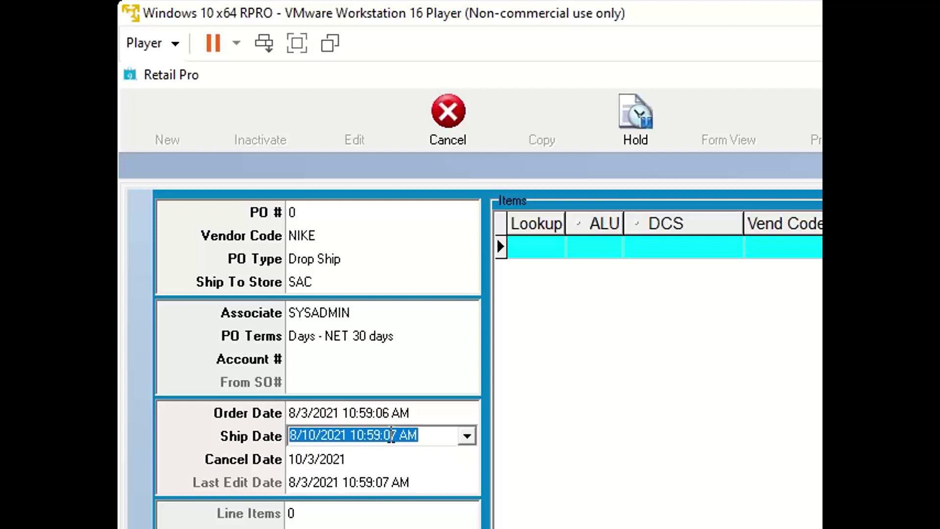
{"action": "left_click", "coordinate": [465, 439]}
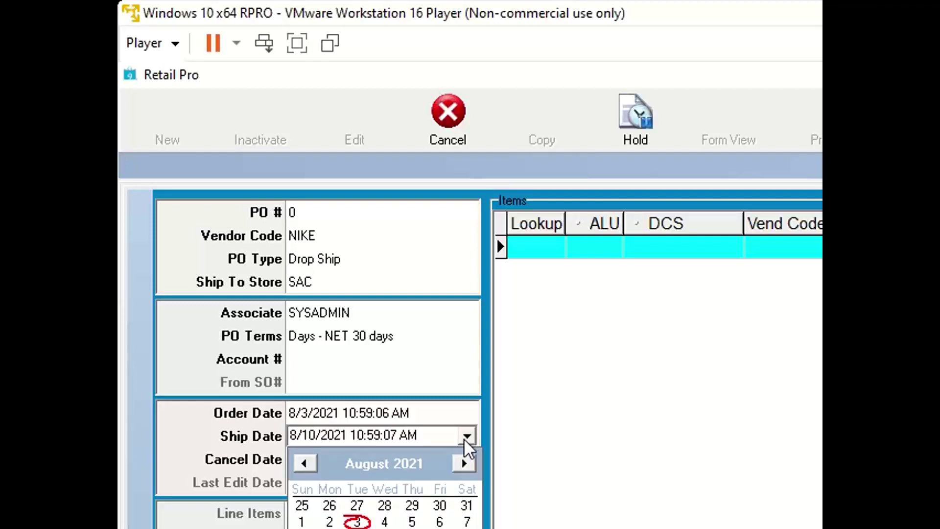
{"action": "left_click", "coordinate": [304, 463]}
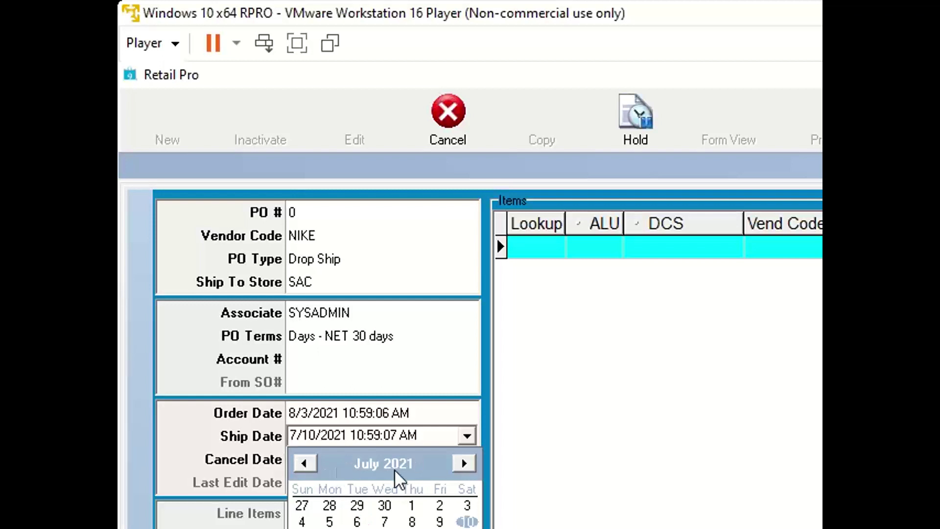
{"action": "left_click", "coordinate": [463, 464]}
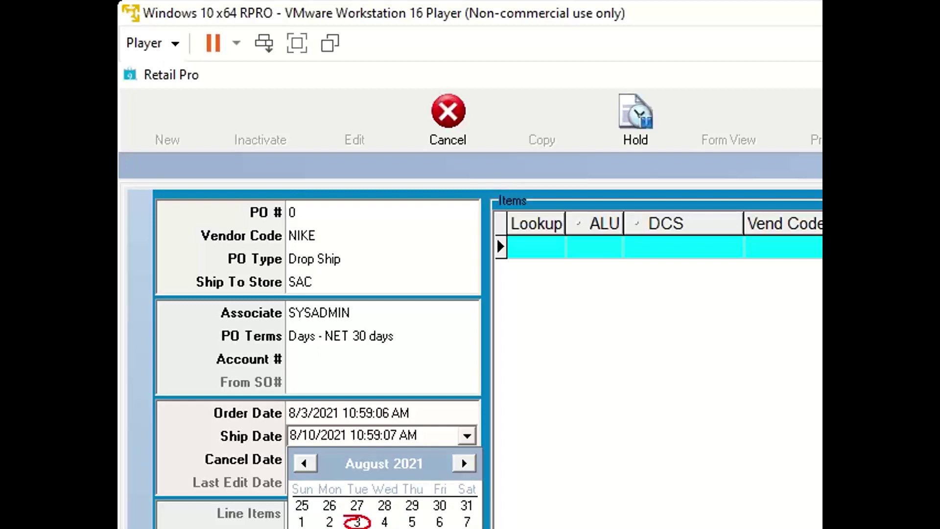
{"action": "left_click", "coordinate": [368, 465]}
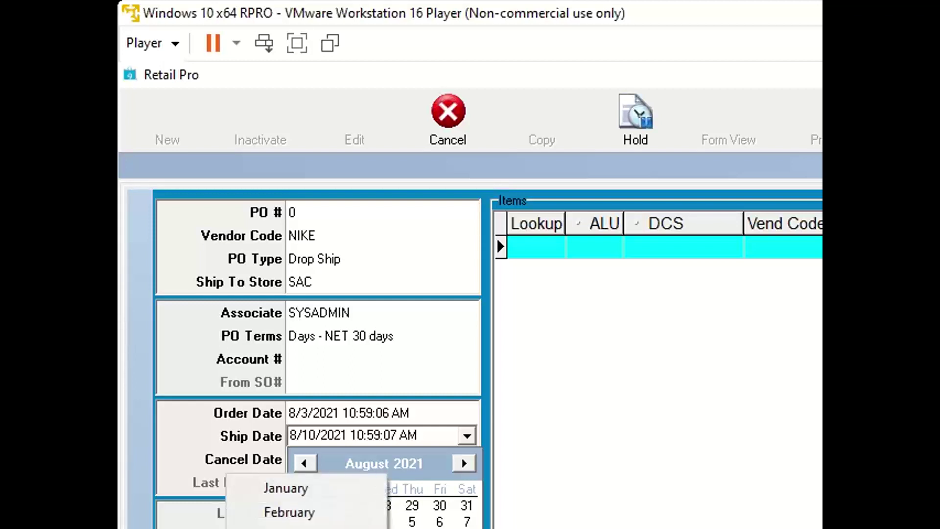
{"action": "left_click", "coordinate": [290, 528]}
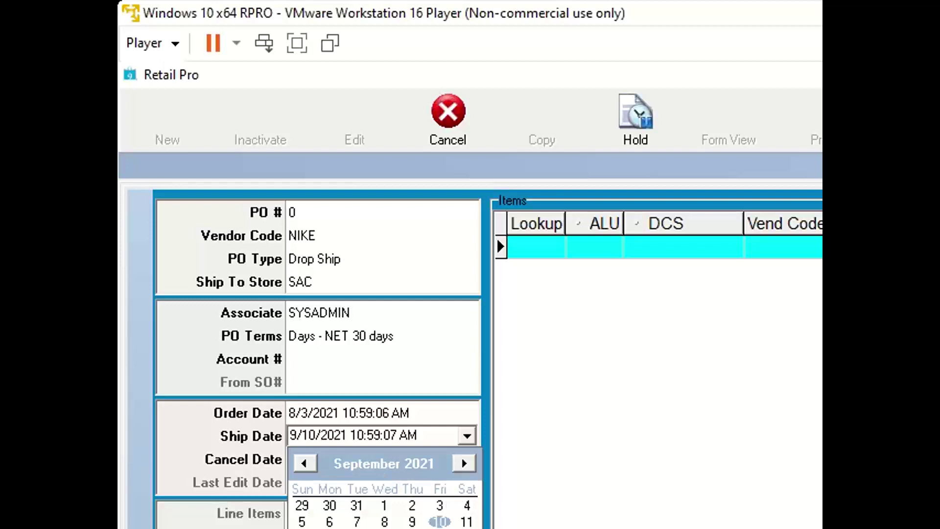
{"action": "left_click", "coordinate": [411, 466]}
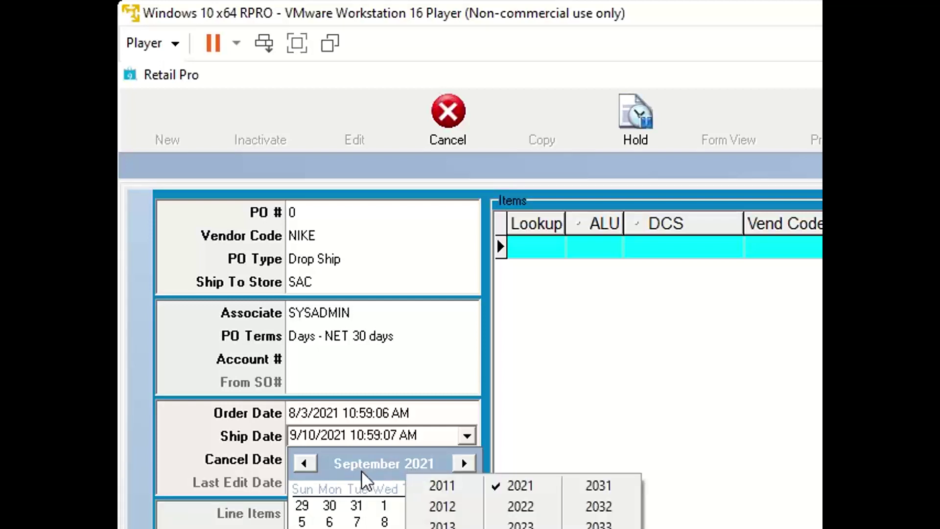
{"action": "left_click", "coordinate": [372, 478]}
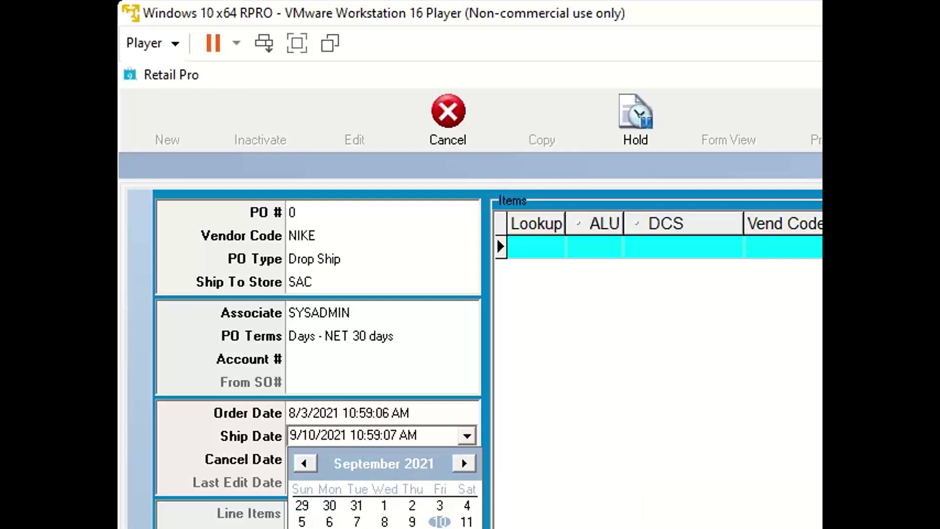
{"action": "left_click", "coordinate": [384, 528]}
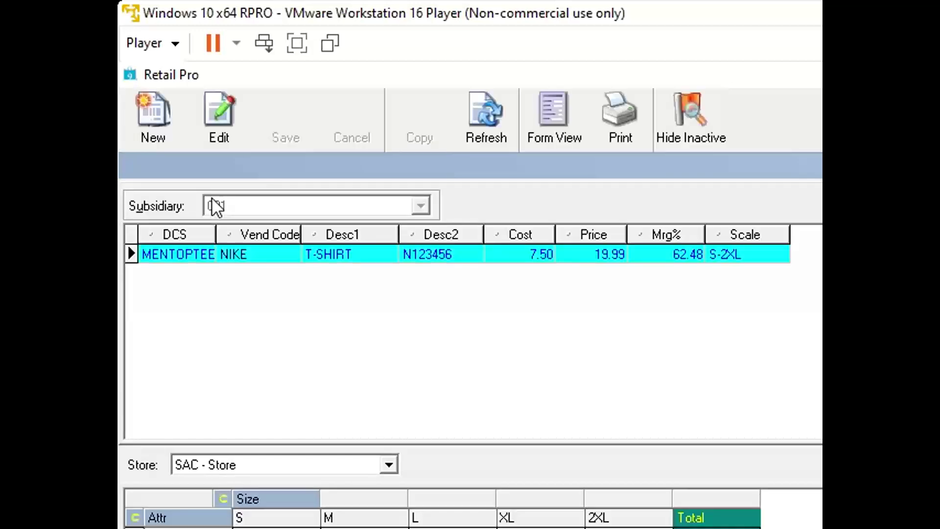
- Create a new Nike style with DCS code MENTOPTEE, Description 1 Logo Tee, Description 2 LT123 and the S-2XL size scale
{"action": "left_click", "coordinate": [155, 138]}
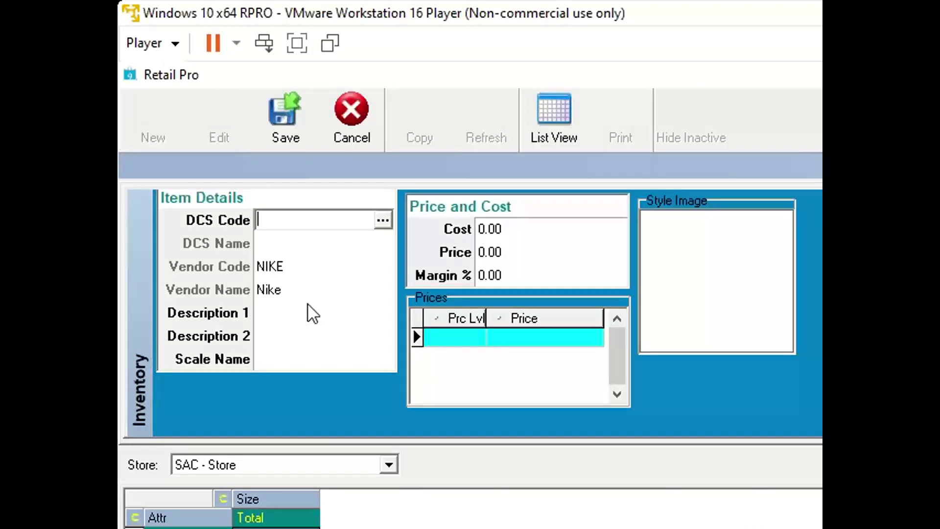
{"action": "type", "text": "MENTOPTEE"}
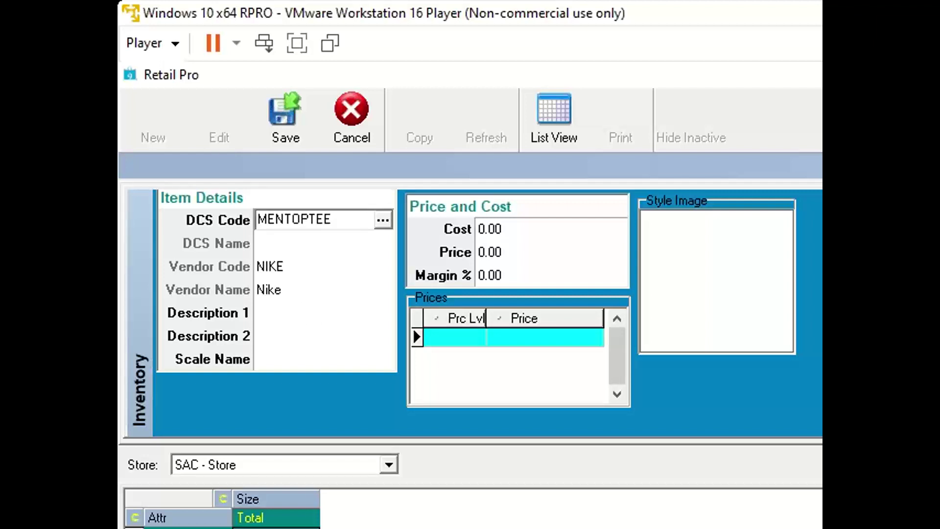
{"action": "left_click", "coordinate": [309, 304]}
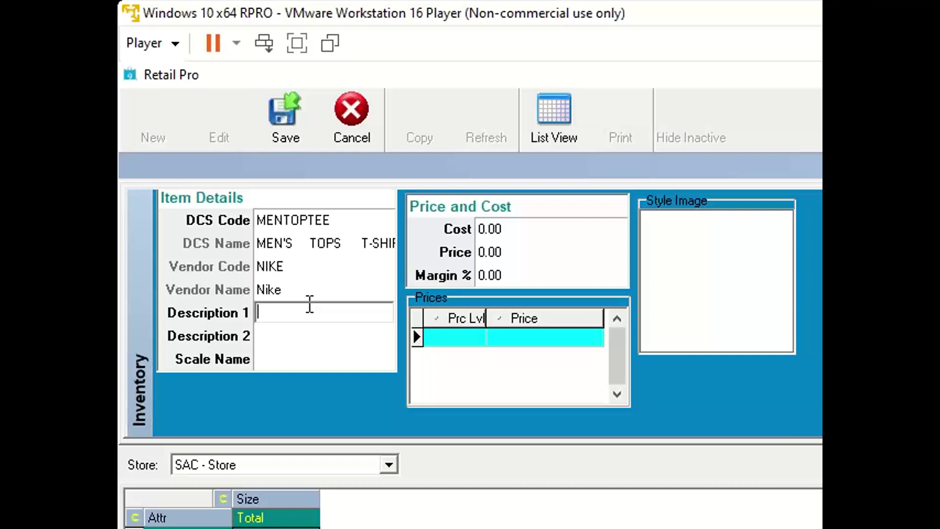
{"action": "type", "text": "Logo Tee"}
{"action": "key", "text": "Tab"}
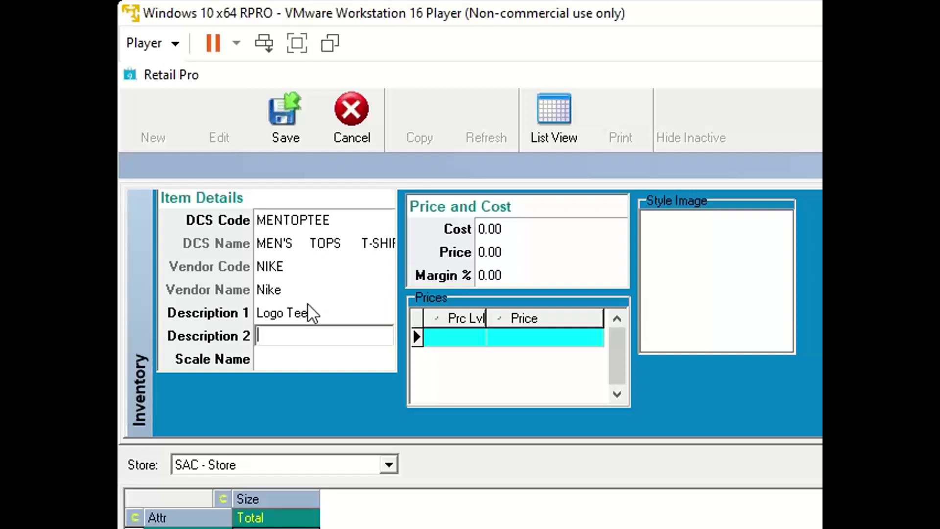
{"action": "type", "text": "LT123"}
{"action": "key", "text": "Tab"}
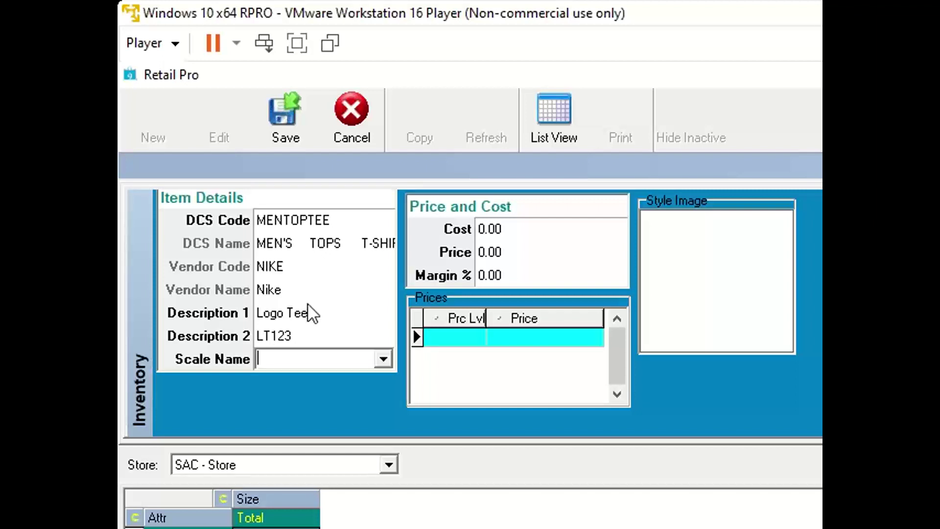
{"action": "left_click", "coordinate": [385, 361]}
{"action": "left_click", "coordinate": [315, 378]}
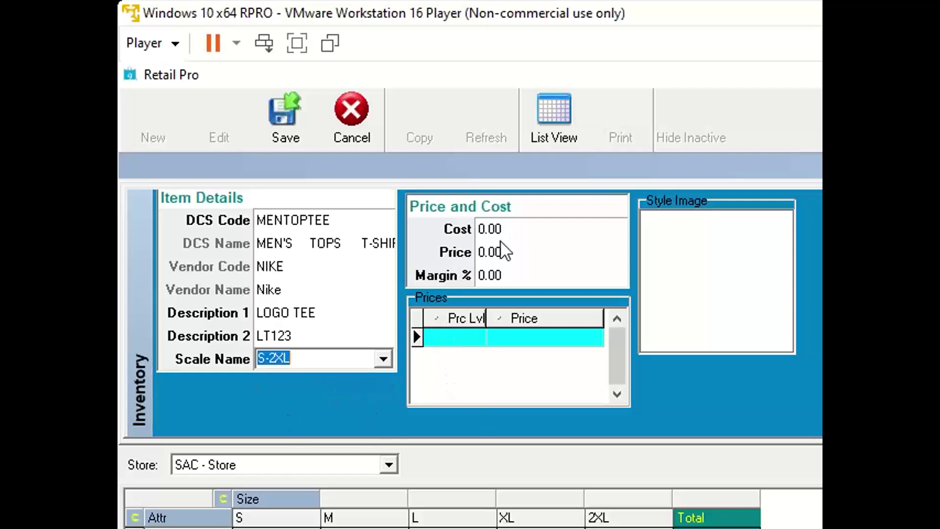
- Set the Logo Tee style's cost to 7.46 and its price to 19.99
{"action": "left_click", "coordinate": [518, 231]}
{"action": "type", "text": "7."}
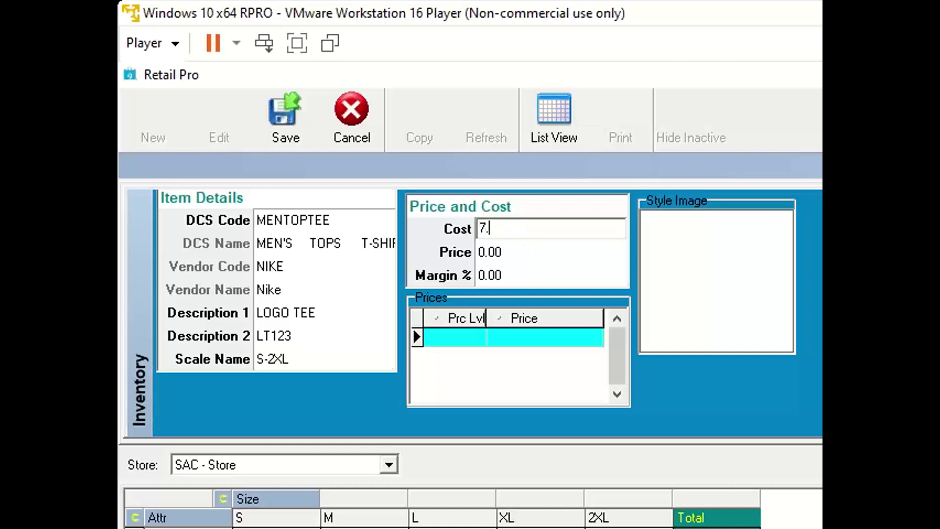
{"action": "type", "text": "46"}
{"action": "key", "text": "Tab"}
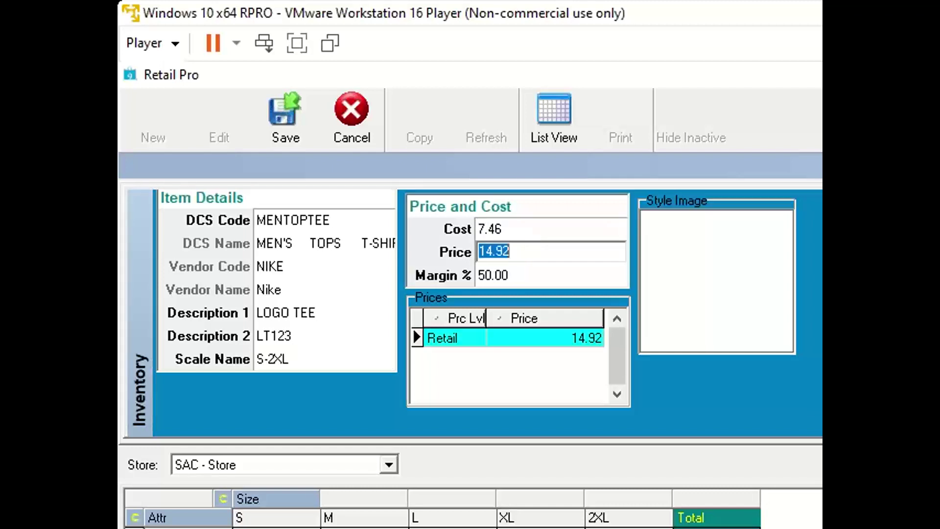
{"action": "type", "text": "19.99"}
{"action": "key", "text": "Tab"}
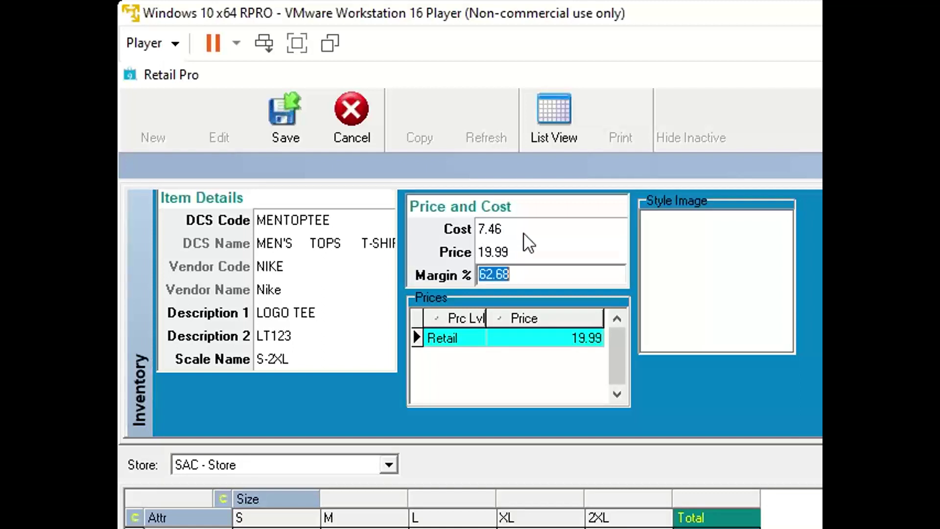
- Add the Orig price level to the Logo Tee style with a price of 19.99
{"action": "left_click", "coordinate": [458, 342]}
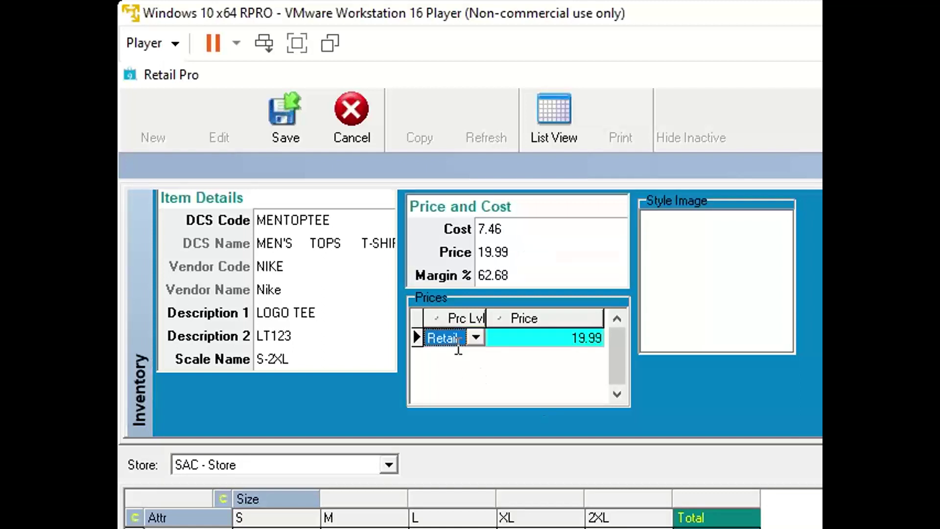
{"action": "left_click", "coordinate": [464, 353]}
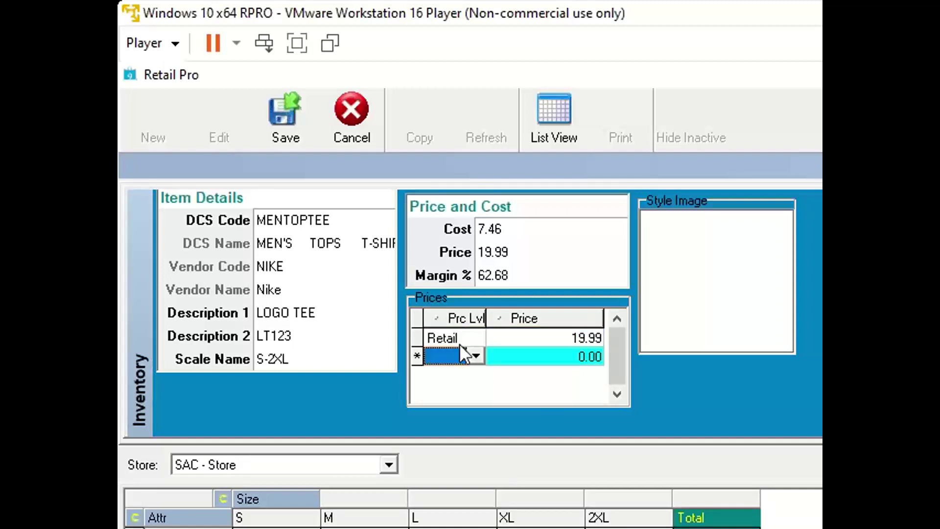
{"action": "type", "text": "19.99"}
{"action": "key", "text": "Tab"}
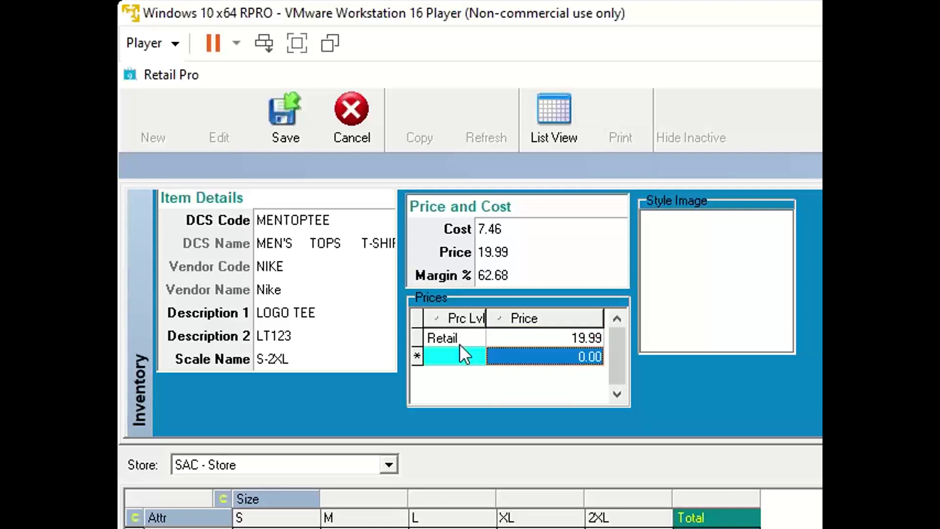
{"action": "left_click", "coordinate": [480, 351]}
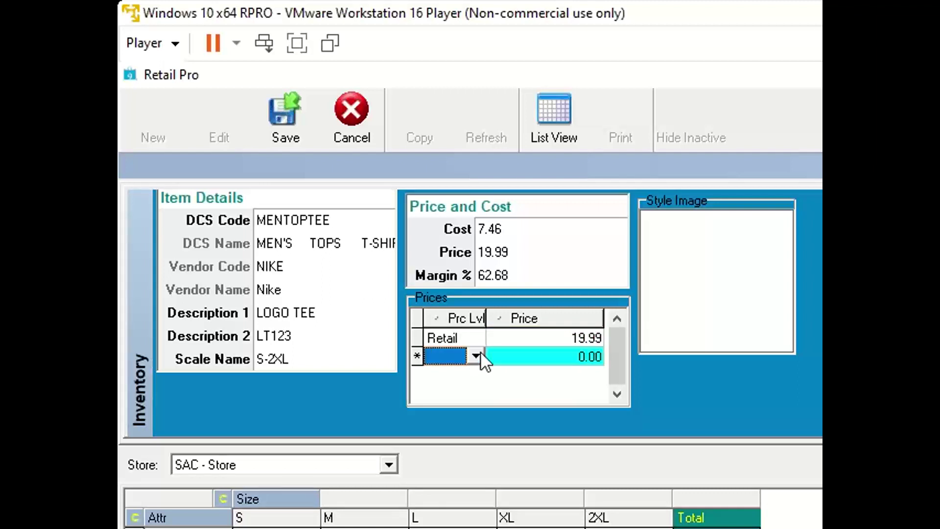
{"action": "type", "text": "Orig"}
{"action": "key", "text": "Tab"}
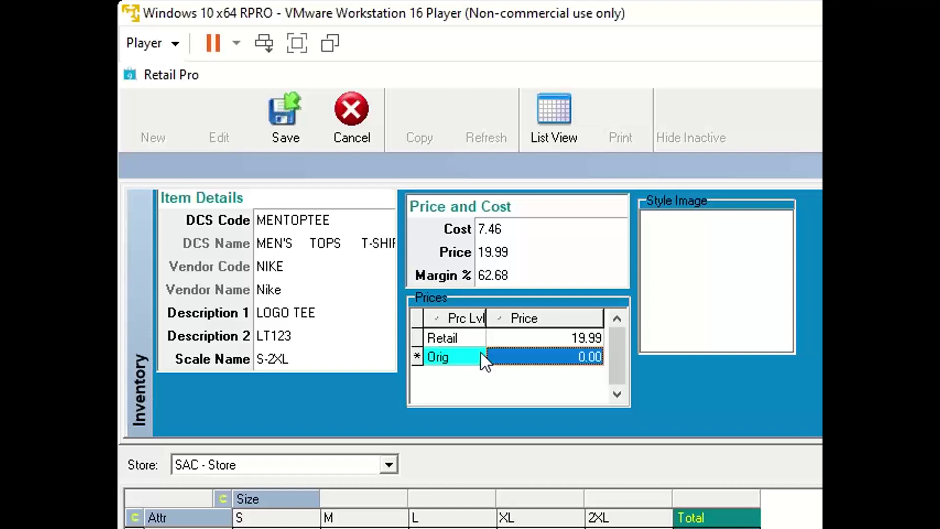
{"action": "type", "text": "19.99"}
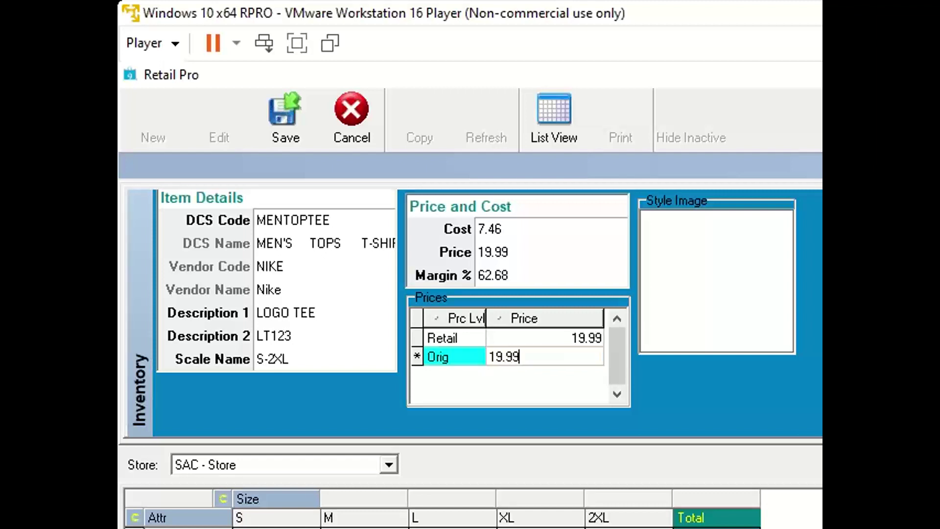
{"action": "key", "text": "Tab"}
{"action": "key", "text": "Up"}
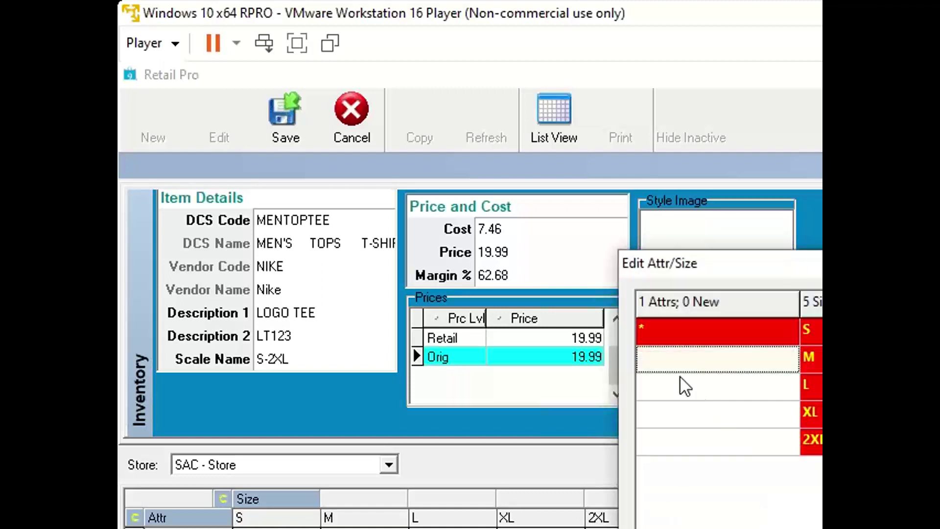
- Add the attributes Wht, BLk and Red to the Logo Tee style and save it
{"action": "left_click", "coordinate": [678, 354]}
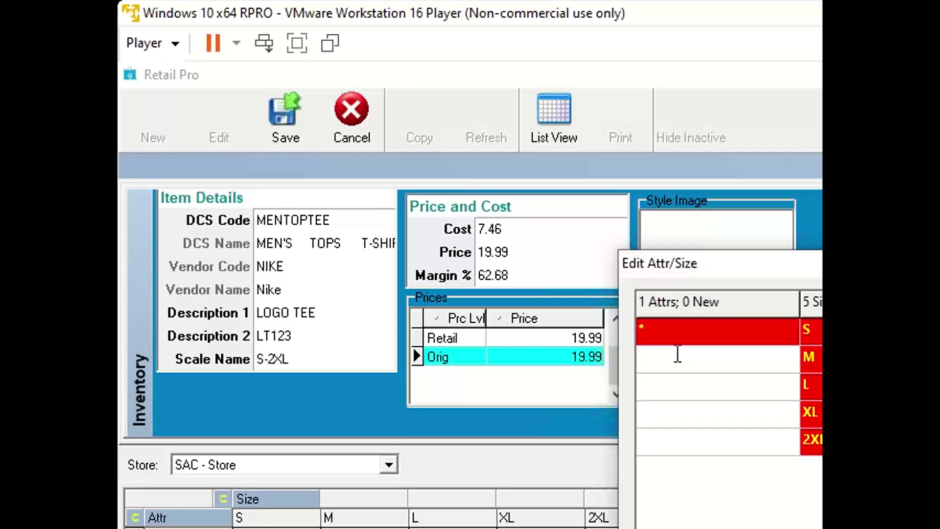
{"action": "type", "text": "Wht"}
{"action": "key", "text": "Return"}
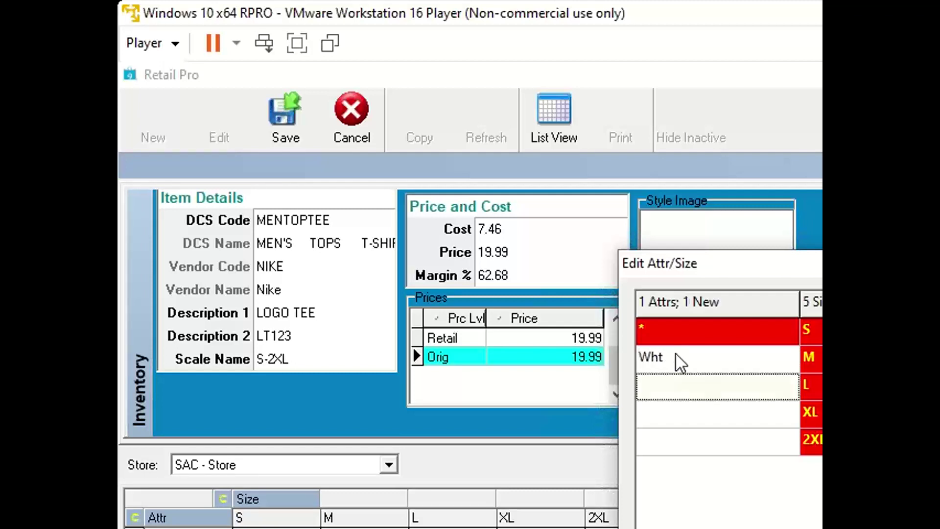
{"action": "type", "text": "BLk"}
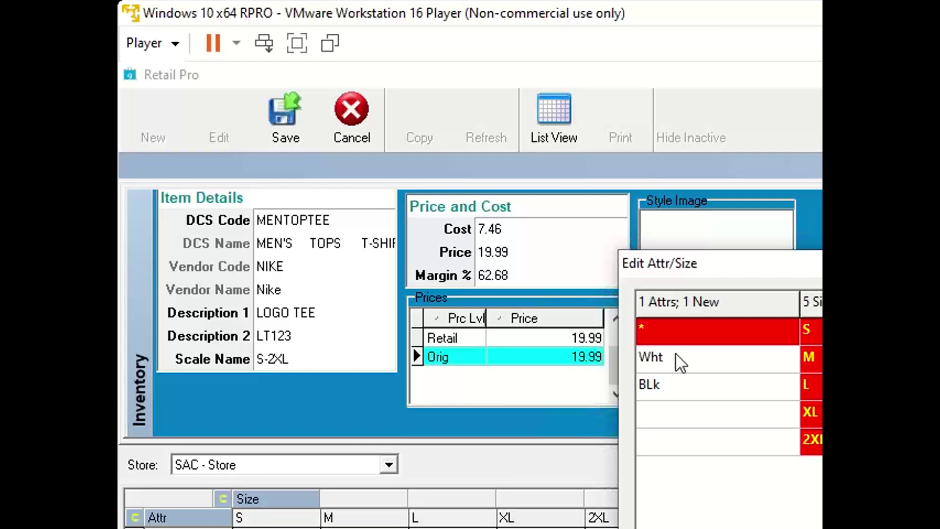
{"action": "key", "text": "Return"}
{"action": "type", "text": "Red"}
{"action": "key", "text": "Return"}
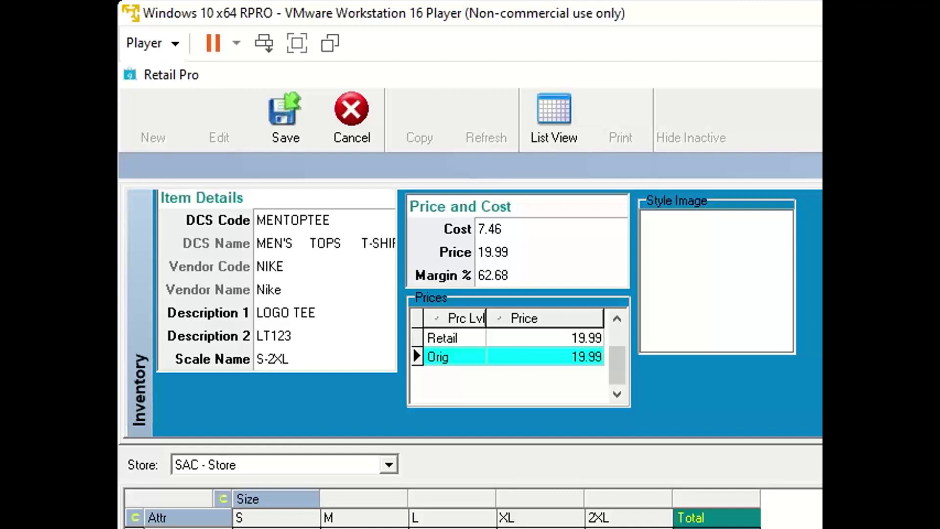
{"action": "left_click", "coordinate": [294, 131]}
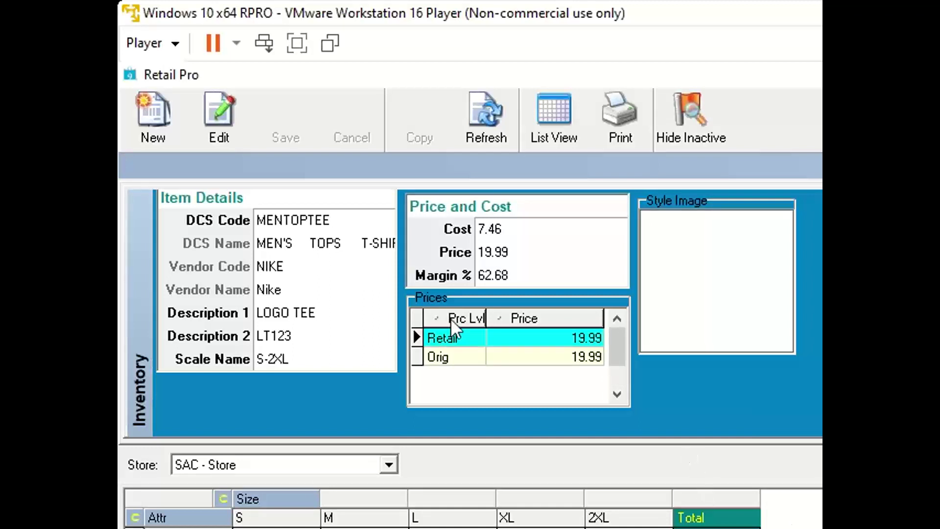
- Change the Logo Tee style's scale name to XS-XL and select the 2XL column in its size grid
{"action": "left_click", "coordinate": [343, 364]}
{"action": "left_click", "coordinate": [384, 360]}
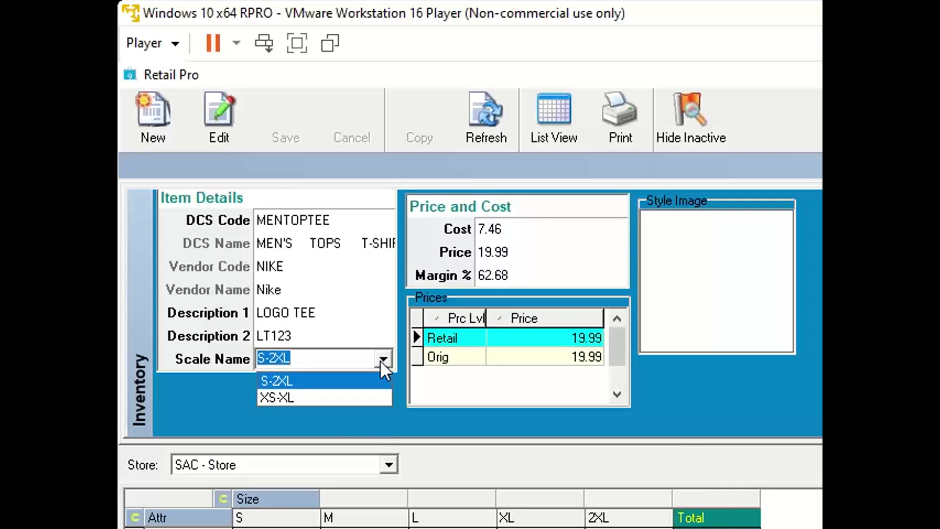
{"action": "left_click", "coordinate": [310, 398]}
{"action": "key", "text": "Tab"}
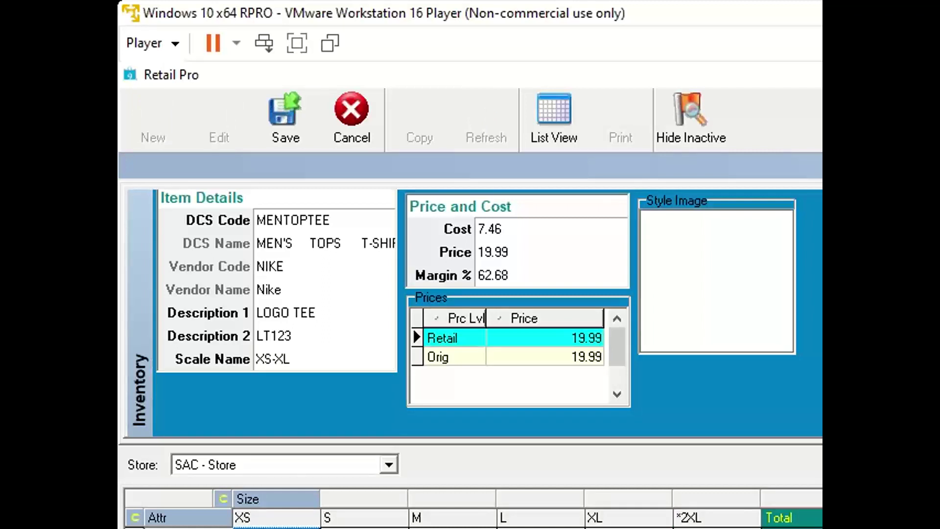
{"action": "left_click", "coordinate": [716, 528]}
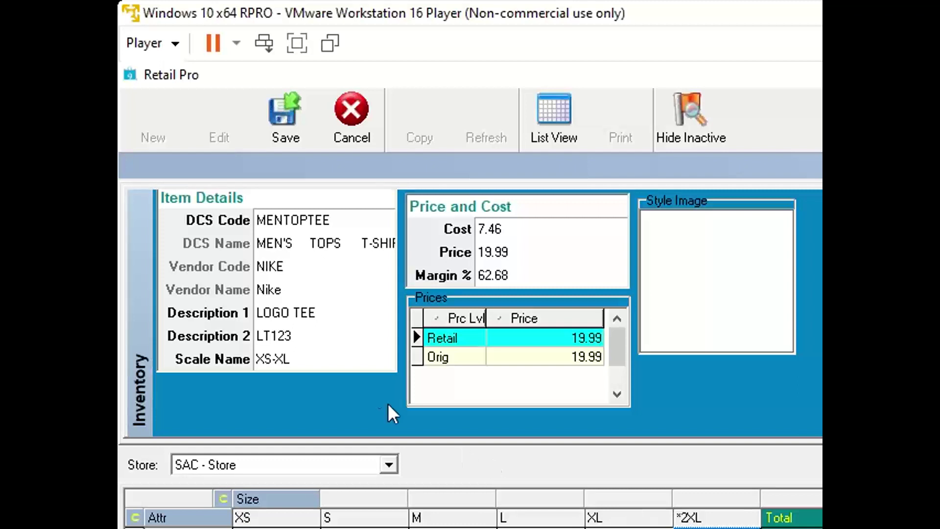
- Set the Logo Tee style's scale name back to S-2XL and save the style
{"action": "left_click", "coordinate": [357, 368]}
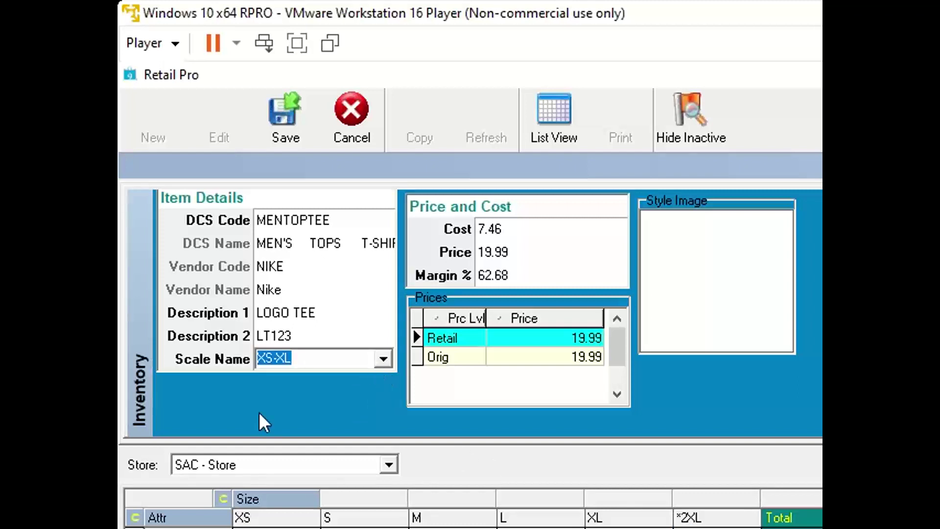
{"action": "left_click", "coordinate": [382, 361]}
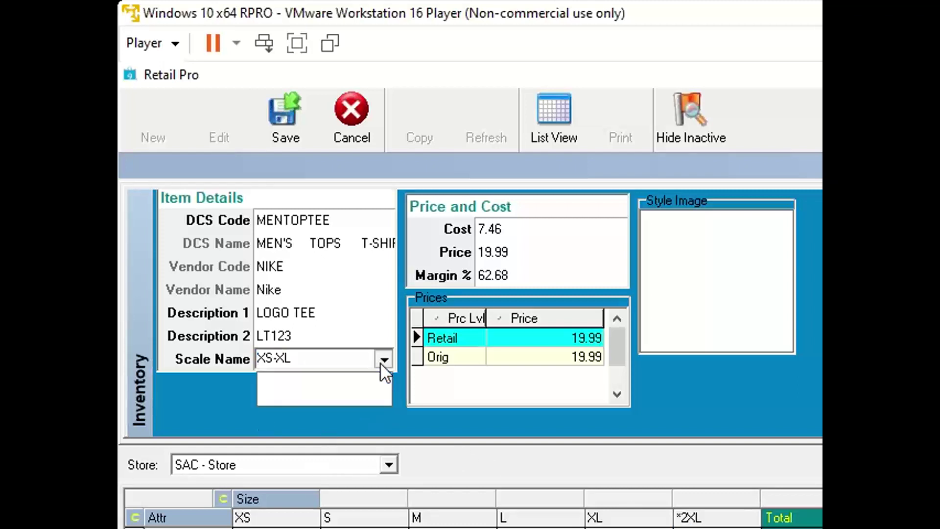
{"action": "left_click", "coordinate": [280, 381]}
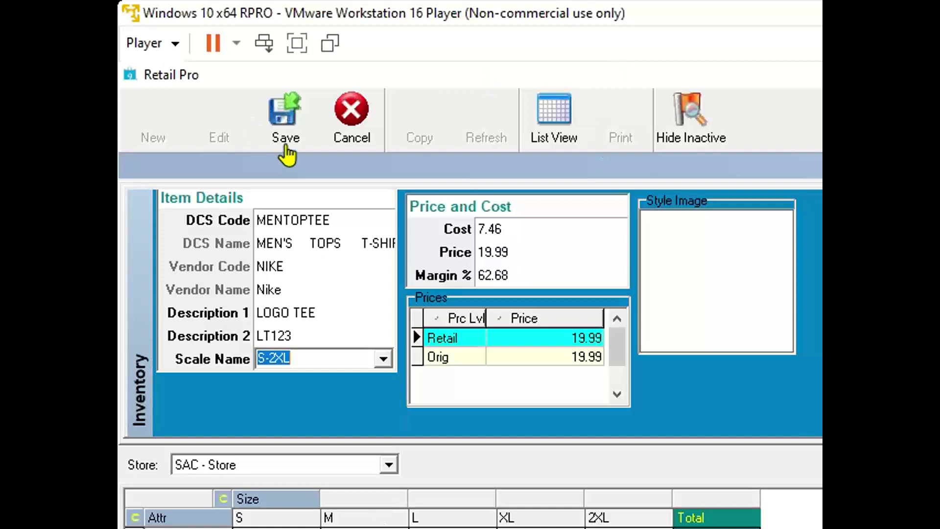
{"action": "left_click", "coordinate": [292, 121]}
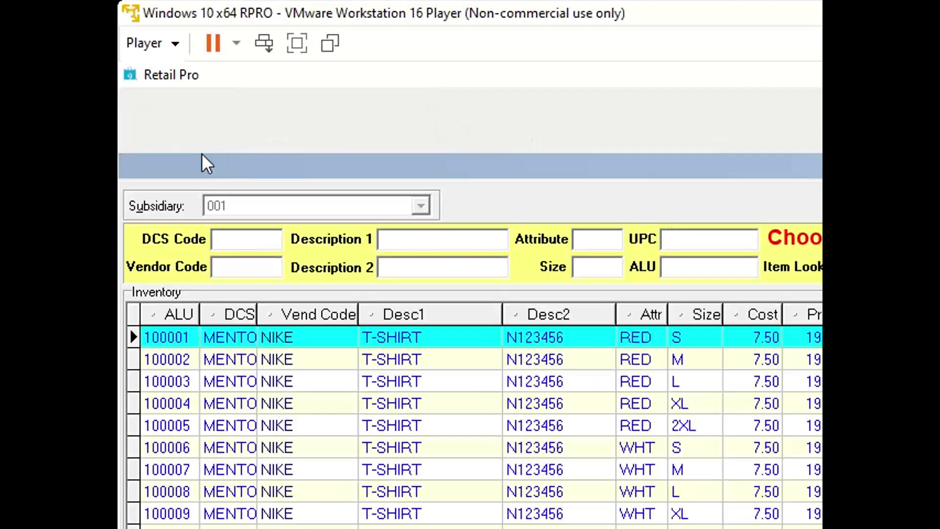
- Start a new Nike inventory item and assign it the DCS code MENTOPPOL
{"action": "left_click", "coordinate": [179, 134]}
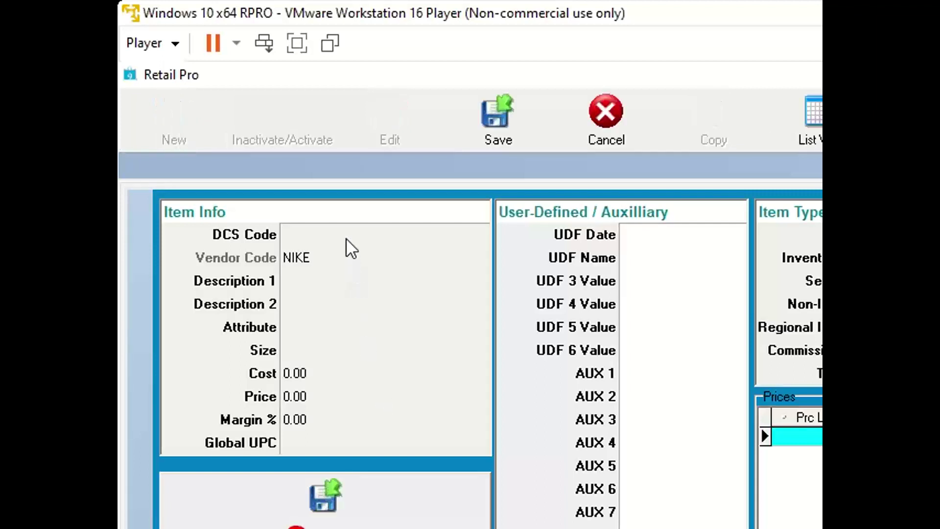
{"action": "left_click", "coordinate": [353, 236]}
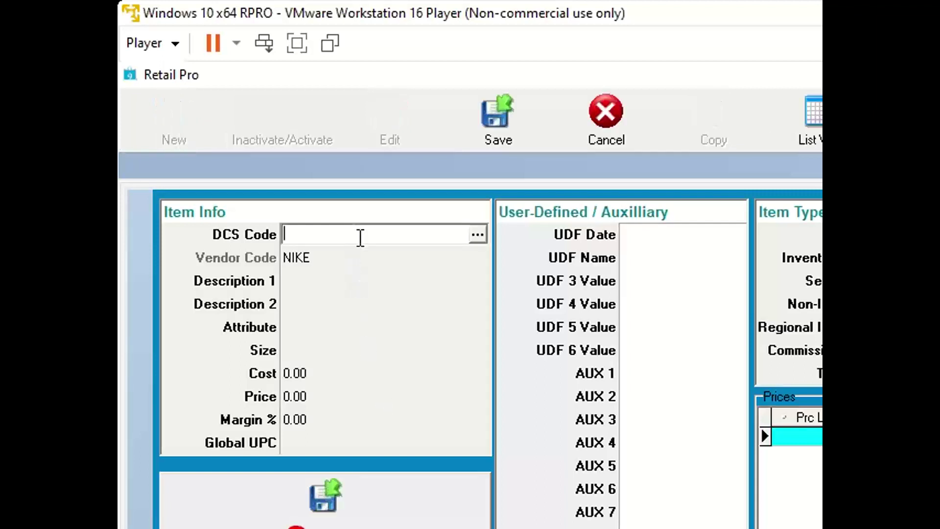
{"action": "left_click", "coordinate": [472, 238]}
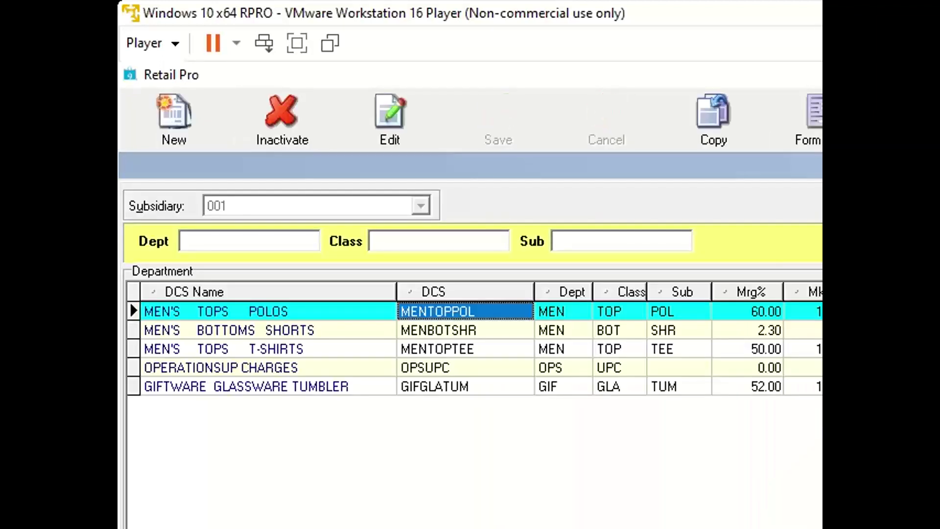
{"action": "key", "text": "Return"}
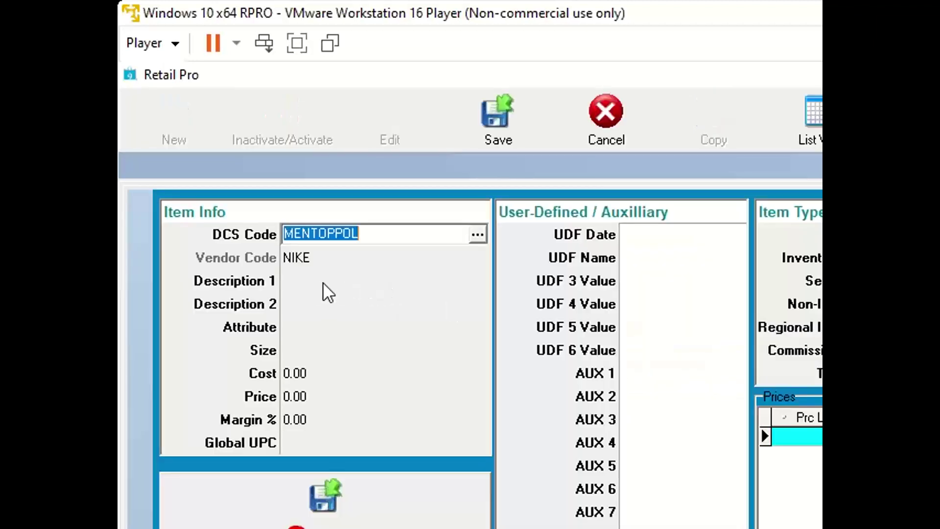
- Fill in the new item with Description 1 dsdsdsd, Description 2 sdddssd, attribute sd and size sd
{"action": "left_click", "coordinate": [322, 281]}
{"action": "type", "text": "dsdsdsd"}
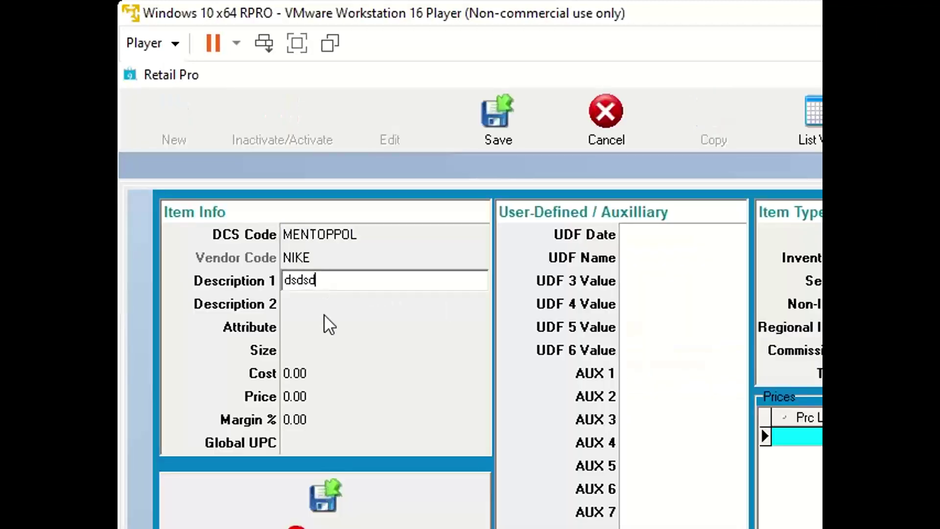
{"action": "left_click", "coordinate": [352, 303]}
{"action": "type", "text": "sdddssd"}
{"action": "left_click", "coordinate": [339, 326]}
{"action": "type", "text": "sd"}
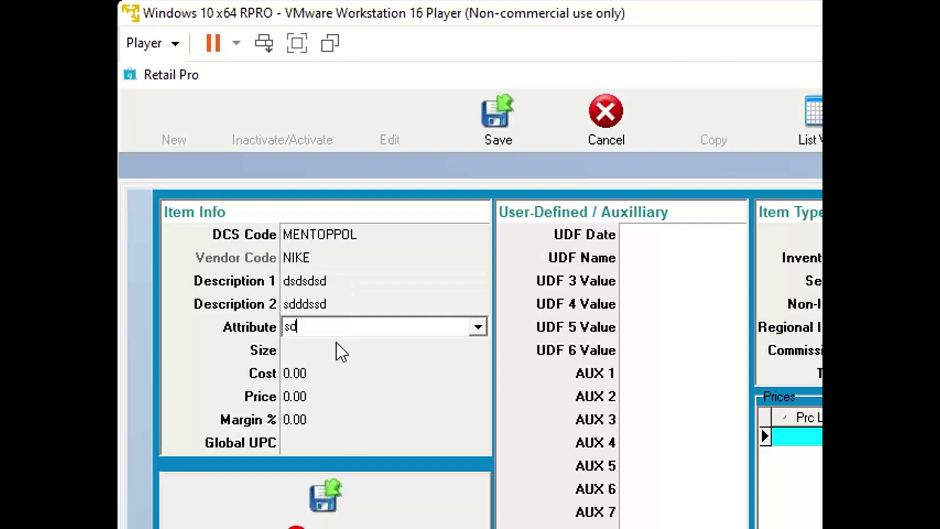
{"action": "left_click", "coordinate": [336, 349]}
{"action": "type", "text": "sd"}
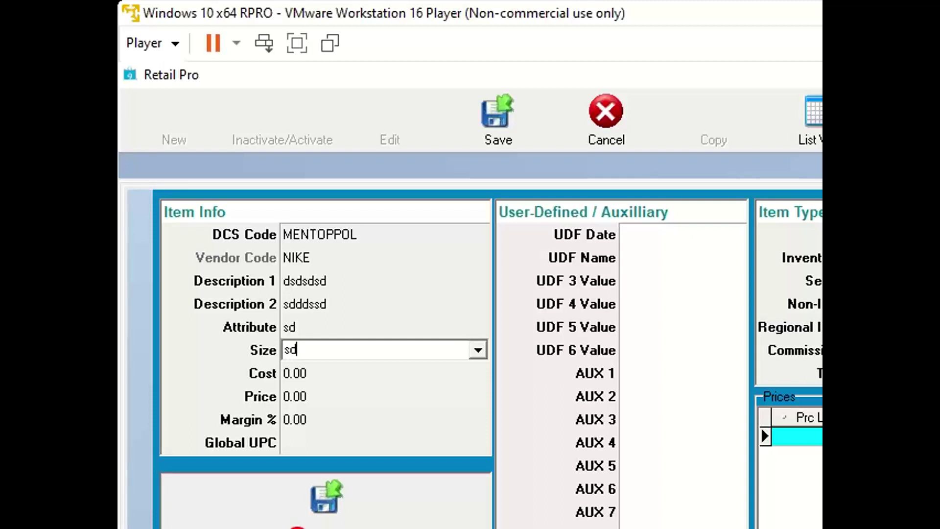
{"action": "left_click", "coordinate": [340, 373]}
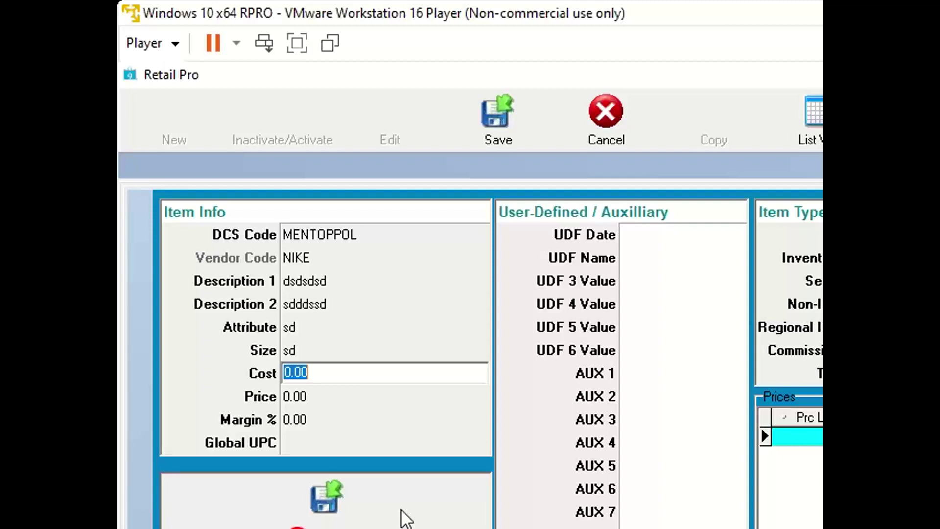
- Go through the new item's description, attribute, size, cost and price fields and cancel the item
{"action": "left_click", "coordinate": [357, 277]}
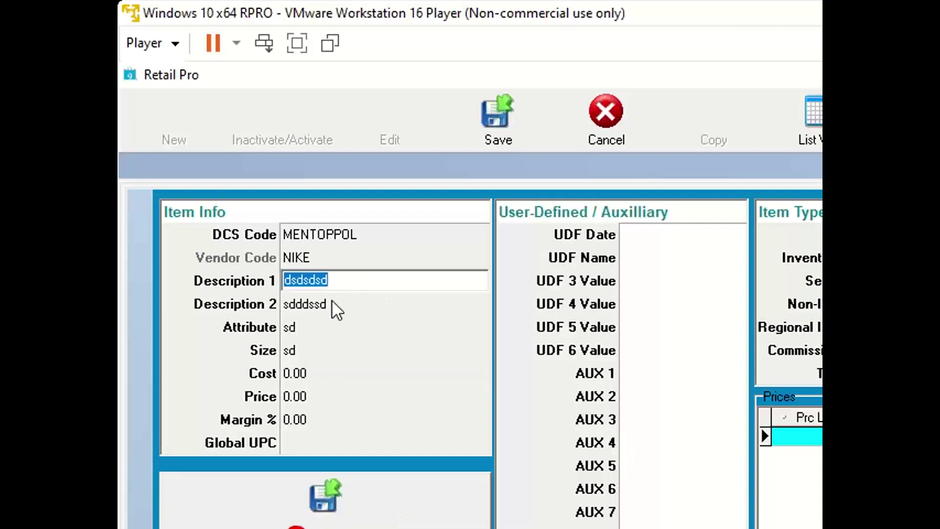
{"action": "left_click", "coordinate": [331, 300]}
{"action": "left_click", "coordinate": [319, 326]}
{"action": "left_click", "coordinate": [311, 349]}
{"action": "left_click", "coordinate": [309, 372]}
{"action": "left_click", "coordinate": [308, 395]}
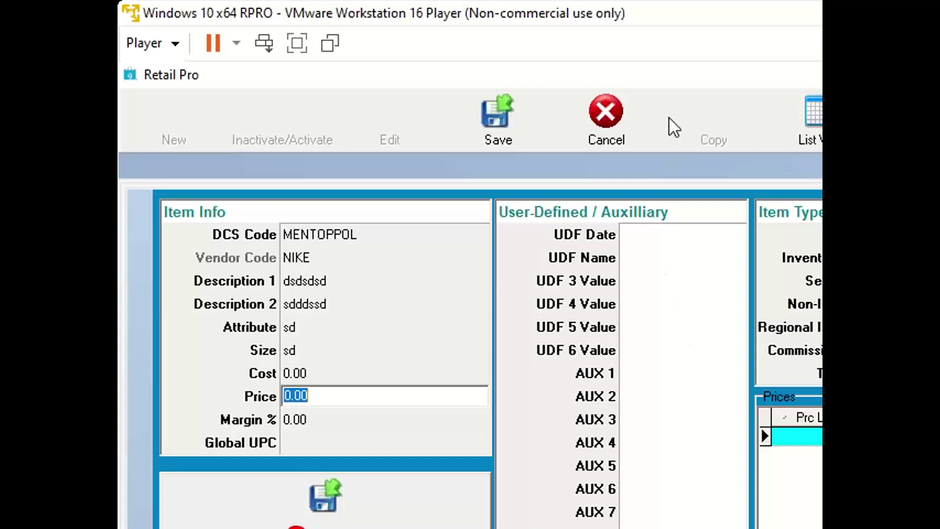
{"action": "left_click", "coordinate": [630, 126]}
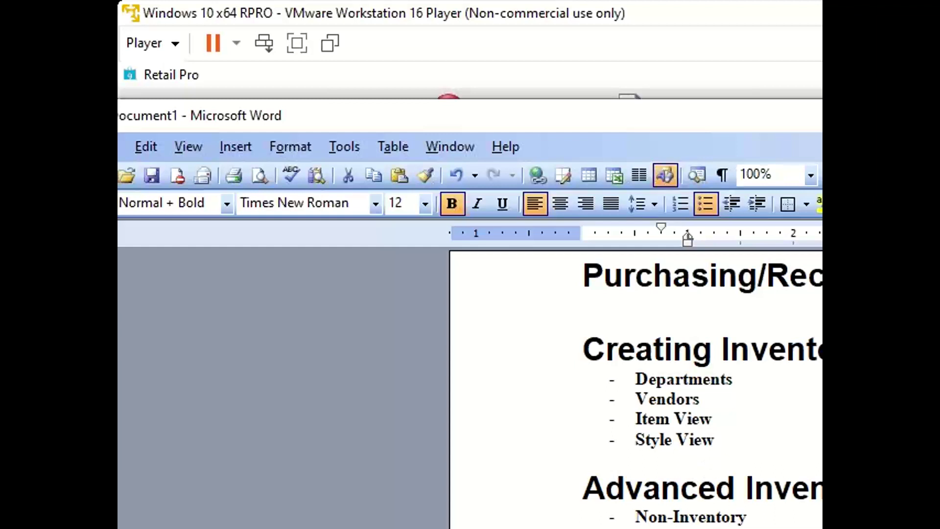
- Switch back to Retail Pro, open the older Nike purchase order from the order list for editing and save it
{"action": "key", "text": "alt+Tab"}
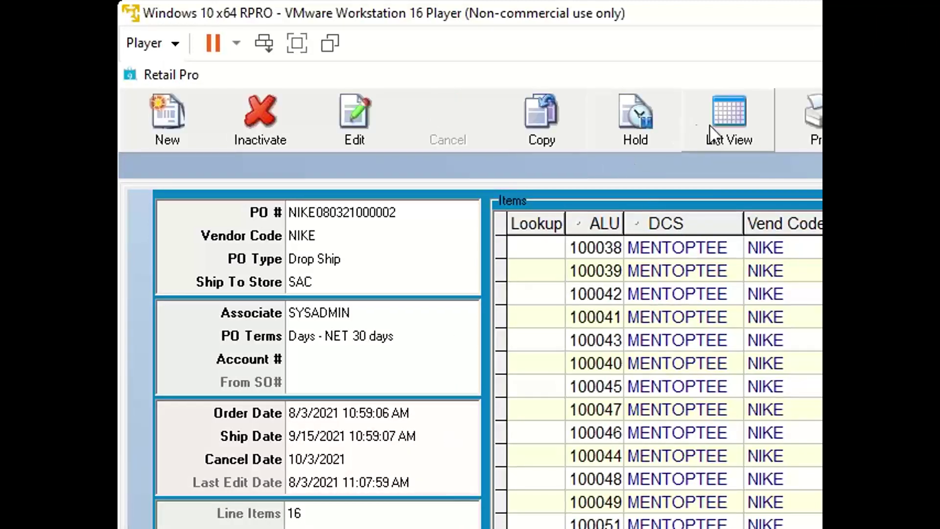
{"action": "left_click", "coordinate": [721, 122]}
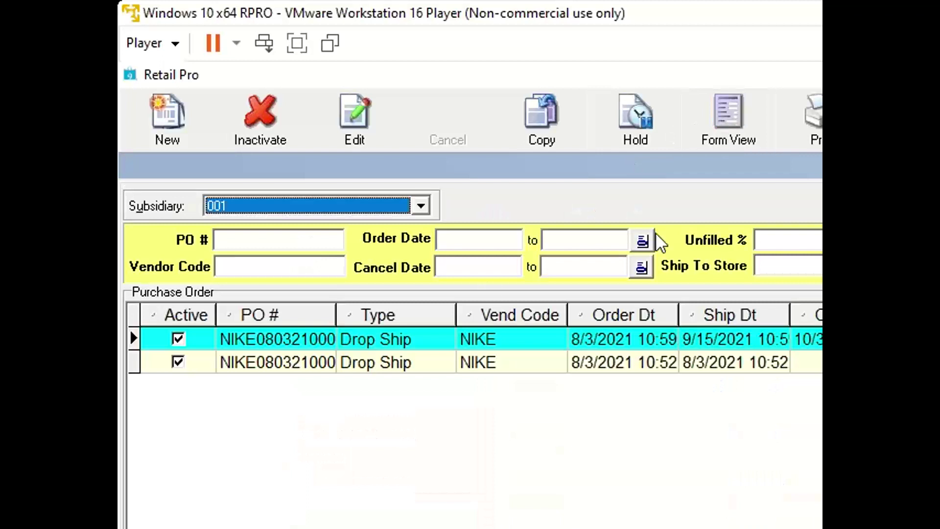
{"action": "left_click", "coordinate": [419, 341]}
{"action": "left_click", "coordinate": [412, 369]}
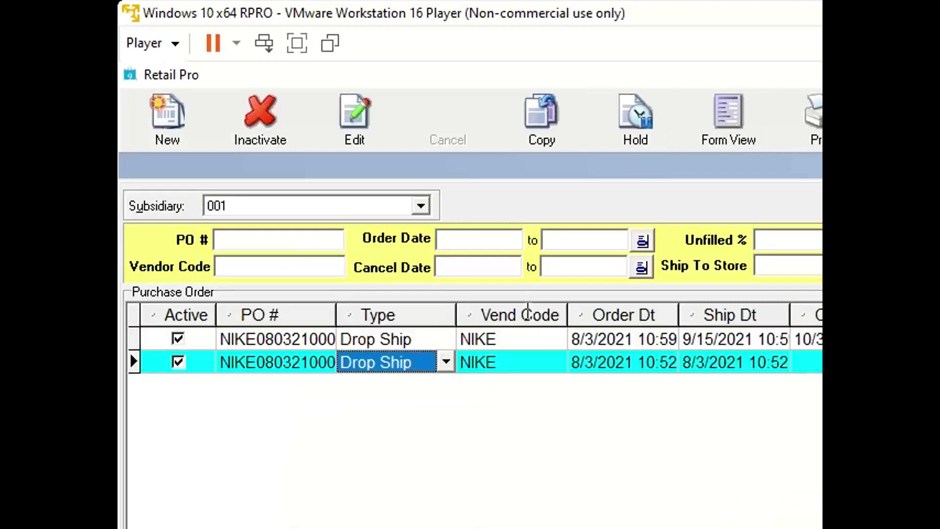
{"action": "left_click", "coordinate": [355, 128]}
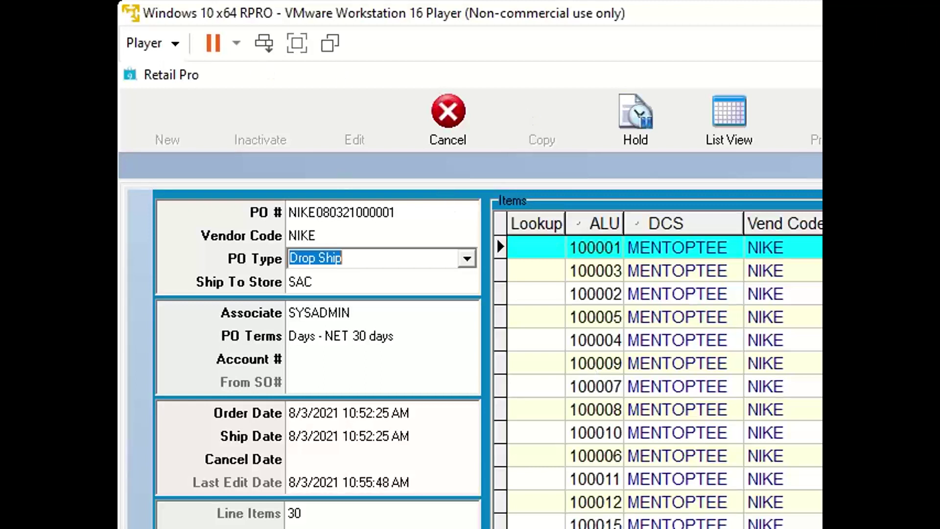
{"action": "key", "text": "ctrl+s"}
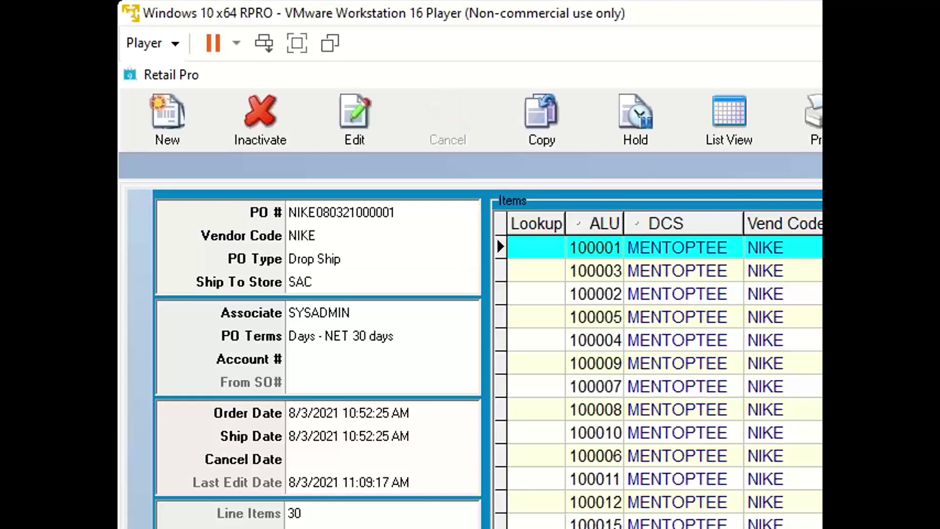
- Inactivate the older Nike purchase order and reactivate it from the purchase order list
{"action": "left_click", "coordinate": [280, 139]}
{"action": "key", "text": "Return"}
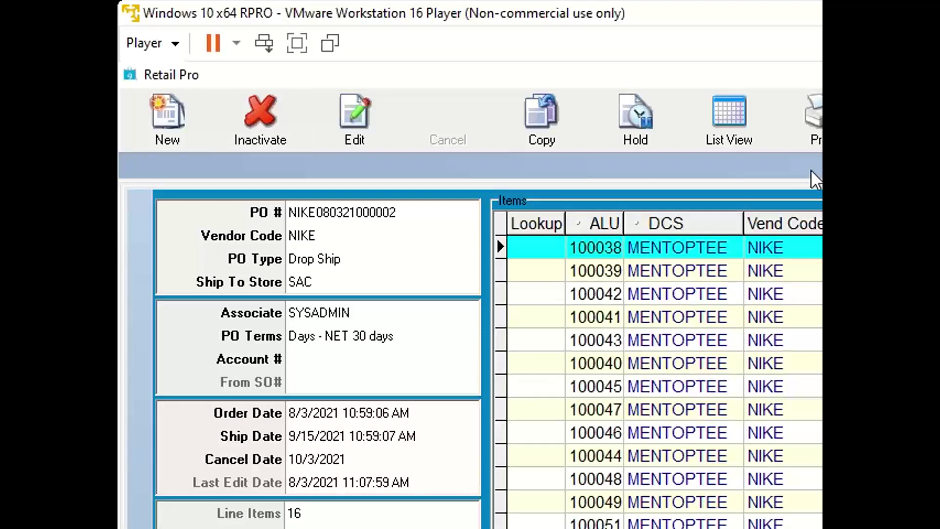
{"action": "left_click", "coordinate": [760, 138]}
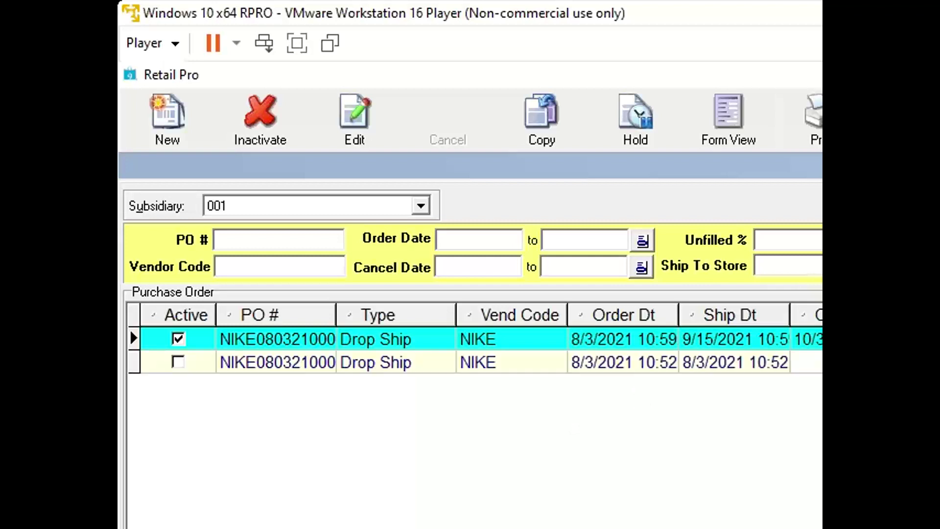
{"action": "left_click", "coordinate": [263, 364]}
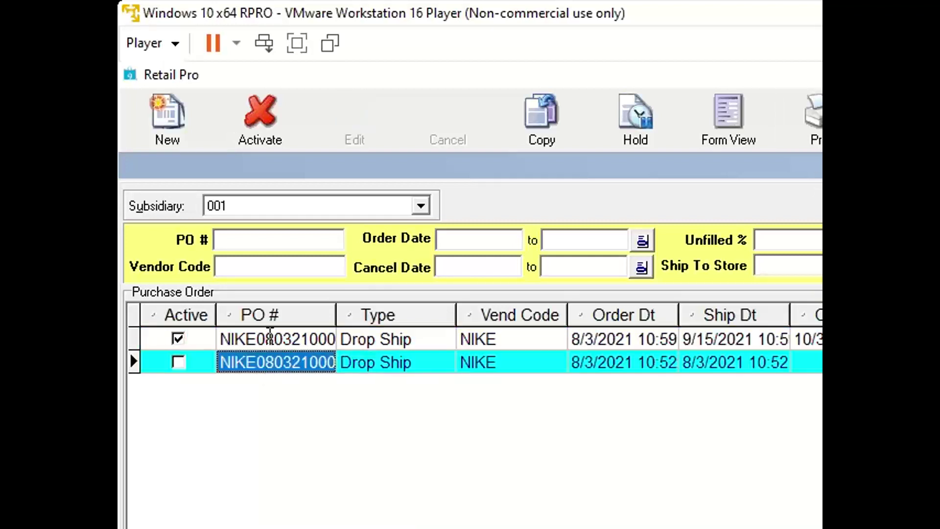
{"action": "left_click", "coordinate": [278, 120]}
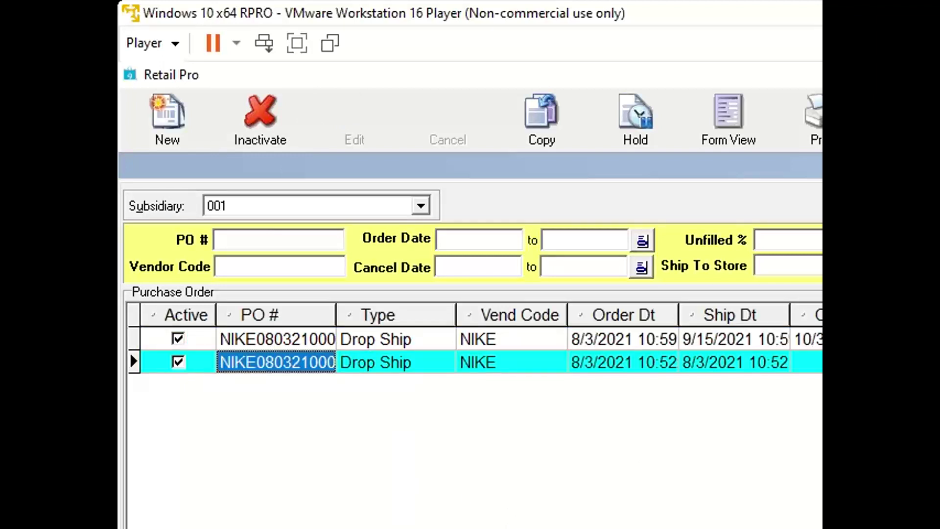
- Check the training outline in Microsoft Word and return to the two Nike orders in Retail Pro's purchase order list
{"action": "left_click", "coordinate": [276, 339]}
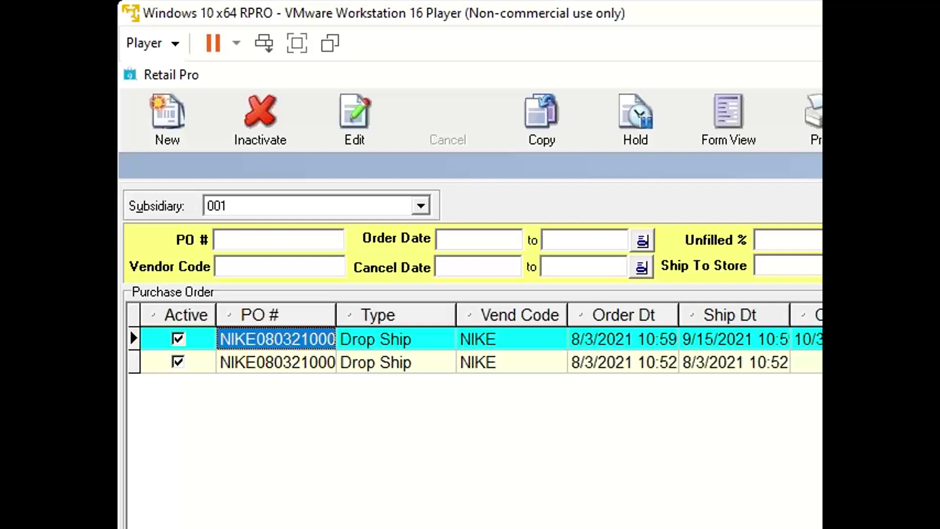
{"action": "key", "text": "alt+Tab"}
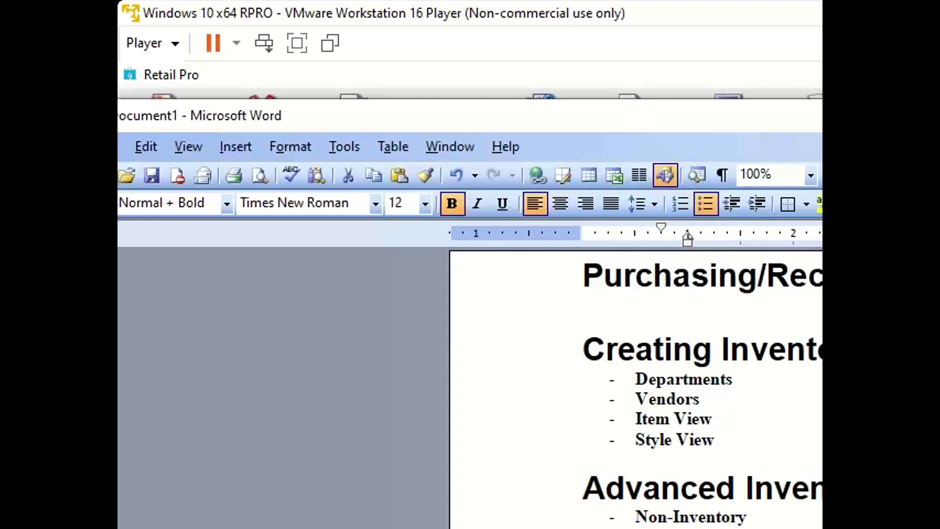
{"action": "key", "text": "alt+Tab"}
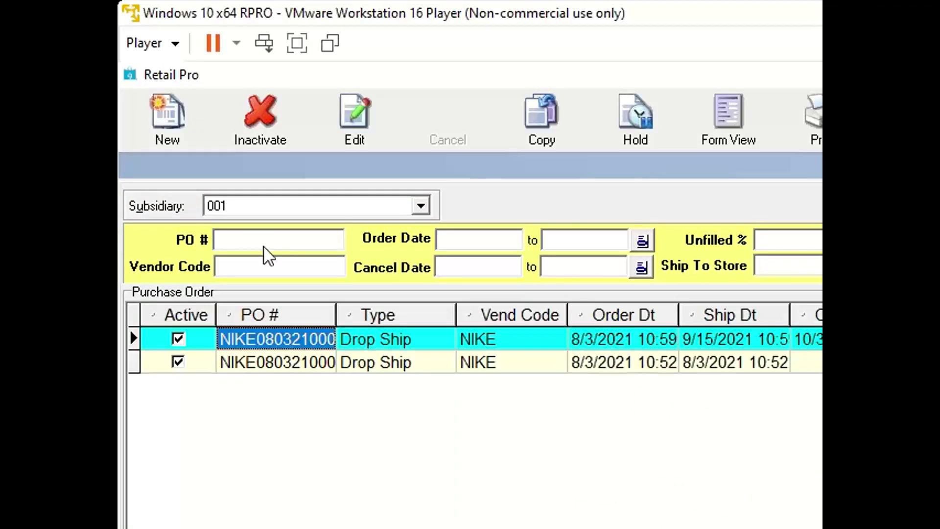
{"action": "left_click", "coordinate": [482, 340]}
{"action": "left_click", "coordinate": [482, 355]}
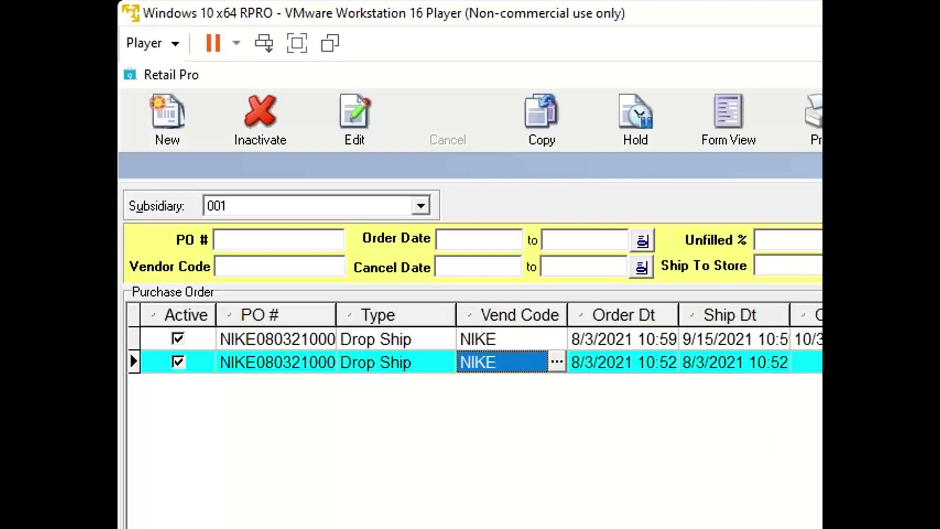
{"action": "key", "text": "alt+Tab"}
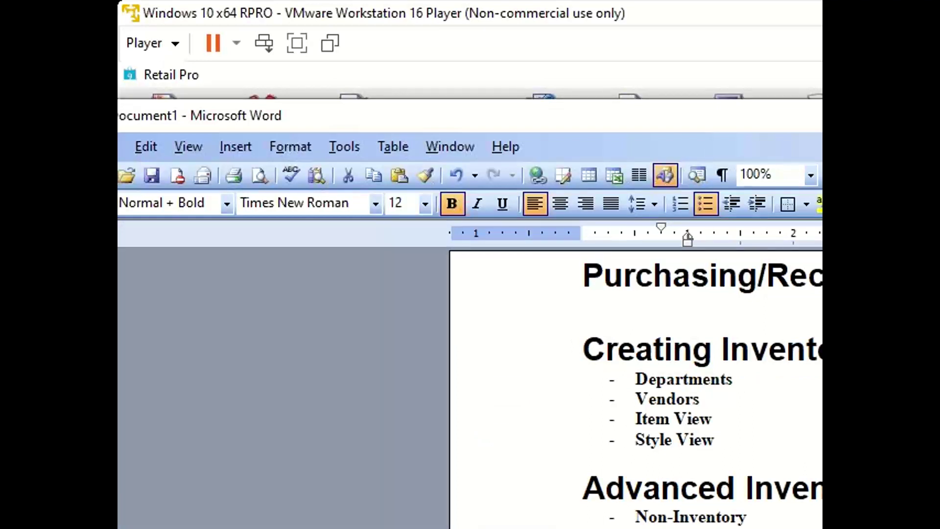
{"action": "key", "text": "alt+Tab"}
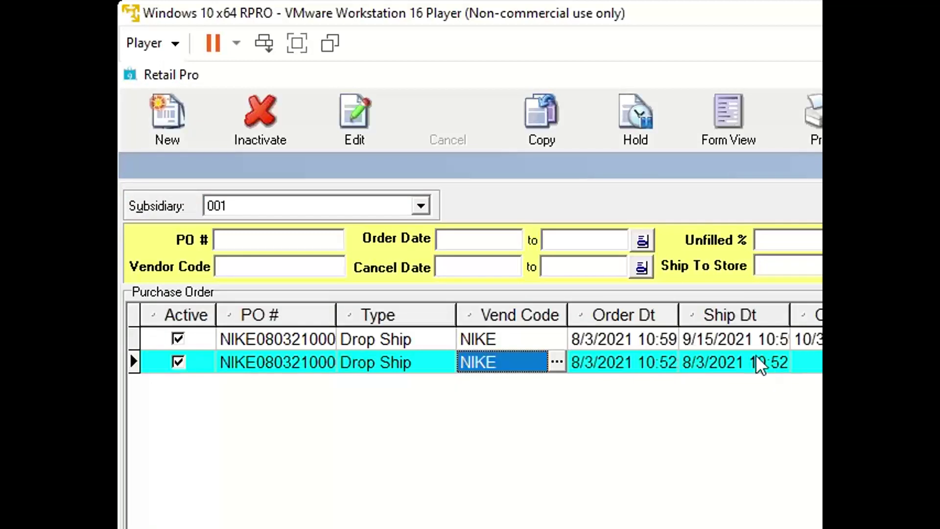
{"action": "left_click", "coordinate": [760, 340]}
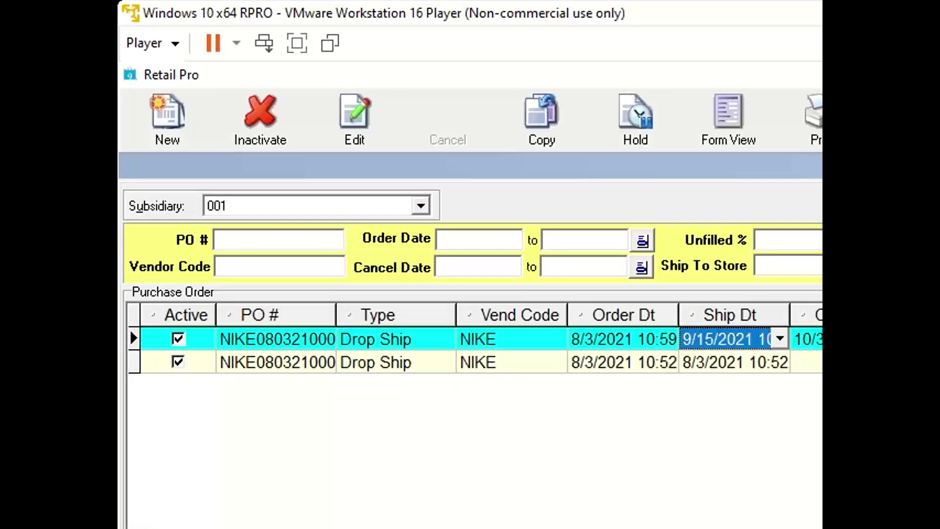
- Leave the purchase orders, go to the purchasing vouchers and start a new receiving voucher
{"action": "key", "text": "Escape"}
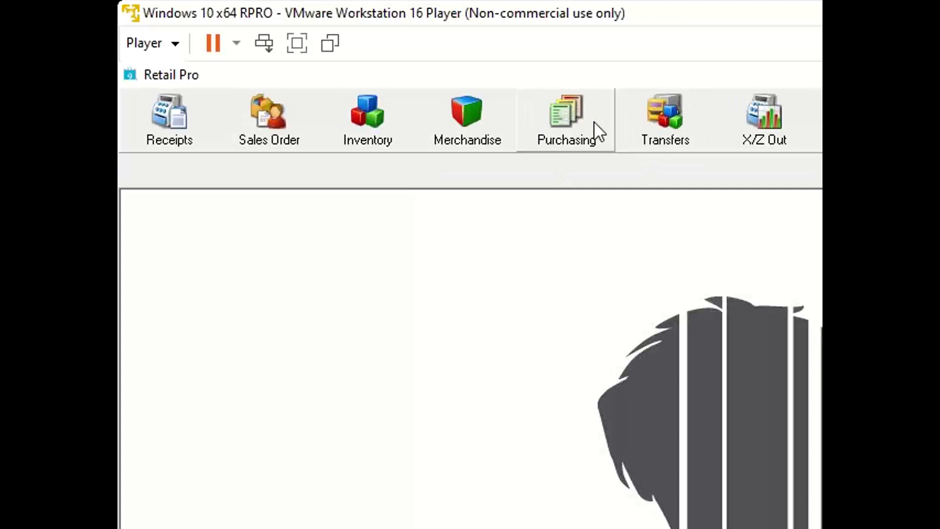
{"action": "left_click", "coordinate": [594, 122]}
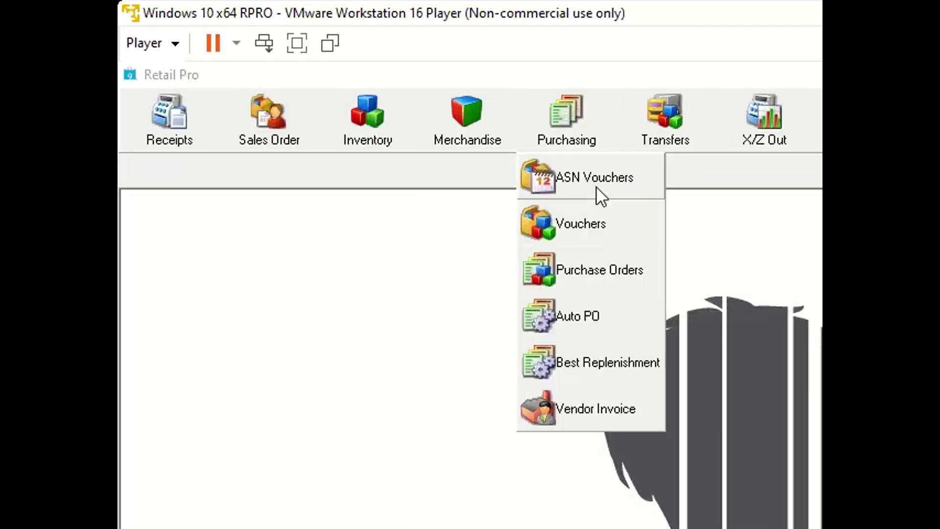
{"action": "left_click", "coordinate": [591, 228]}
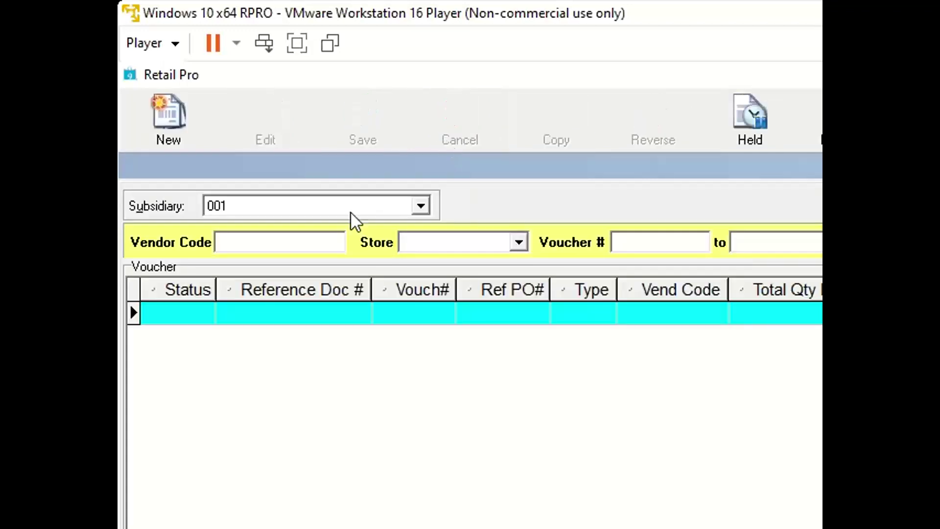
{"action": "left_click", "coordinate": [197, 135]}
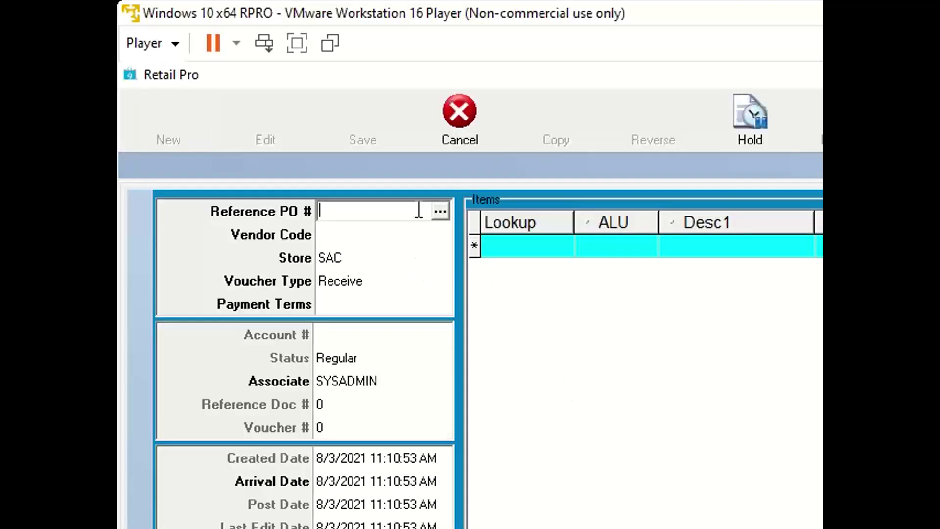
- Look up the voucher's reference PO, widen the PO # column and select the older Nike purchase order
{"action": "left_click", "coordinate": [441, 211]}
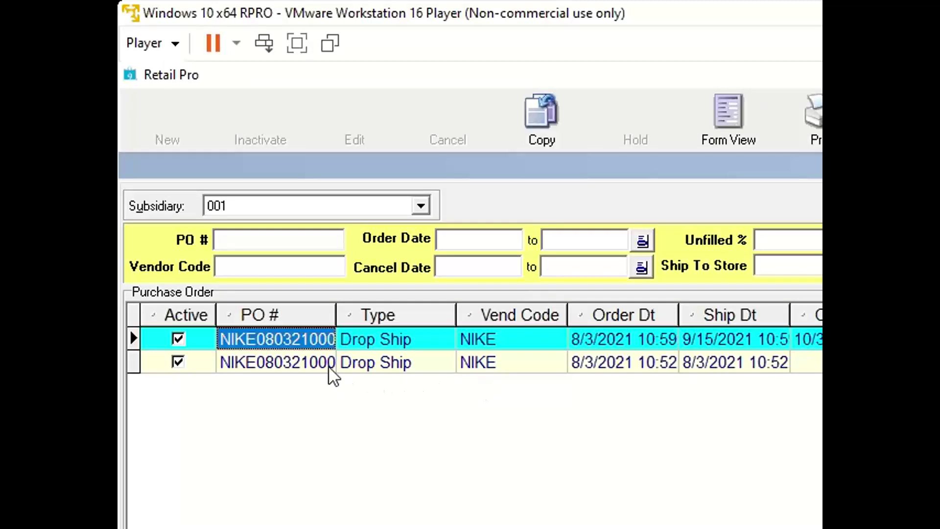
{"action": "left_click_drag", "start_coordinate": [336, 311], "coordinate": [372, 311]}
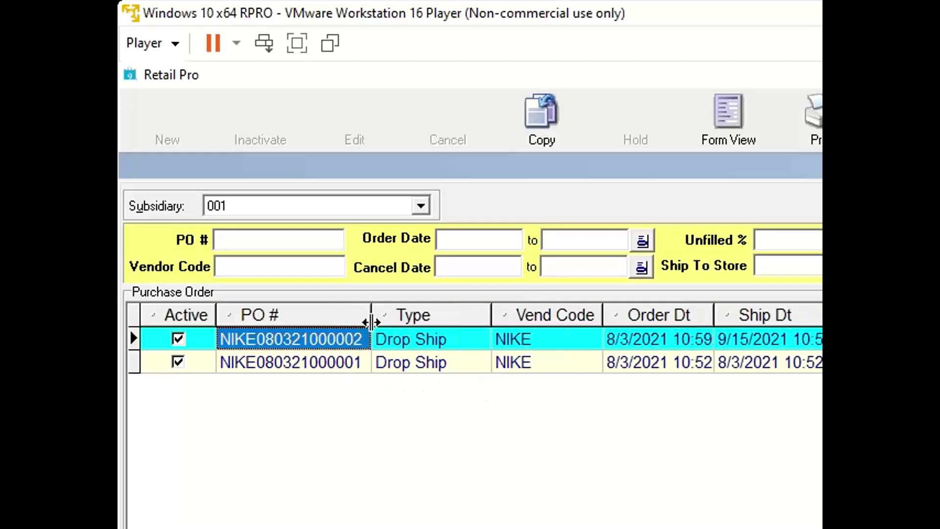
{"action": "left_click", "coordinate": [349, 363]}
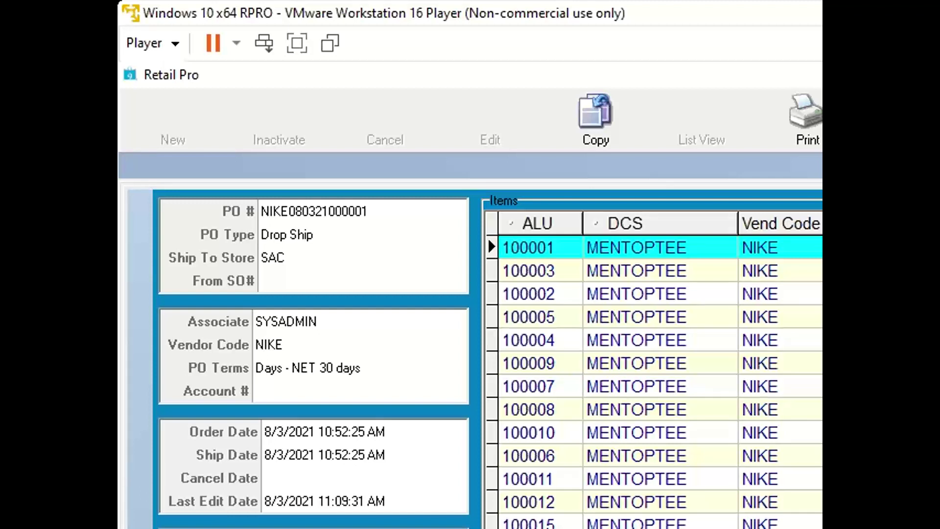
- Go through the item lines of the Nike purchase order referenced for the voucher
{"action": "left_click", "coordinate": [661, 270]}
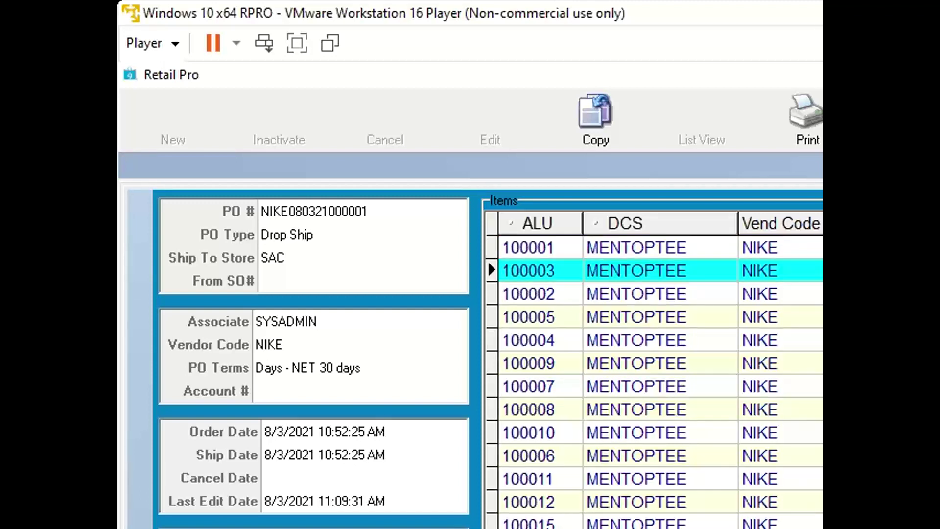
{"action": "left_click", "coordinate": [661, 294]}
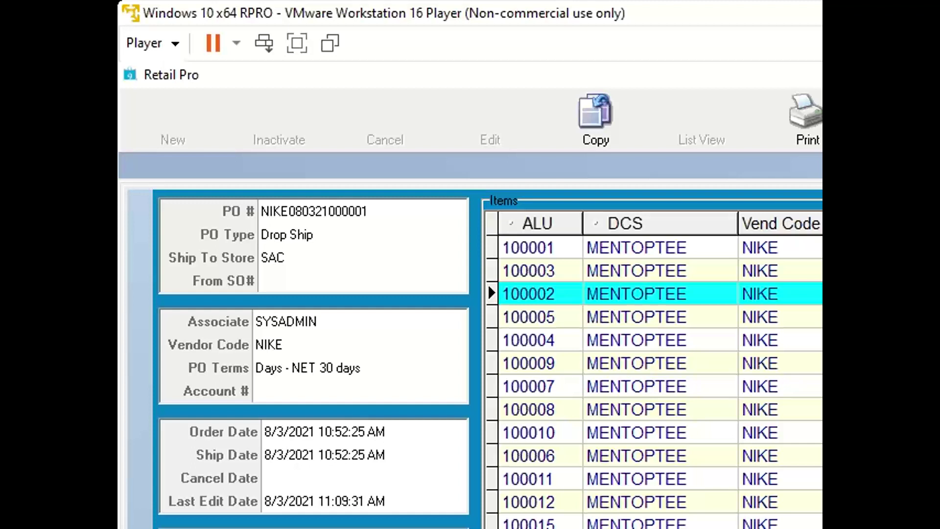
{"action": "key", "text": "Down"}
{"action": "key", "text": "Down"}
{"action": "key", "text": "Down"}
{"action": "key", "text": "Down"}
{"action": "key", "text": "Down"}
{"action": "key", "text": "Down"}
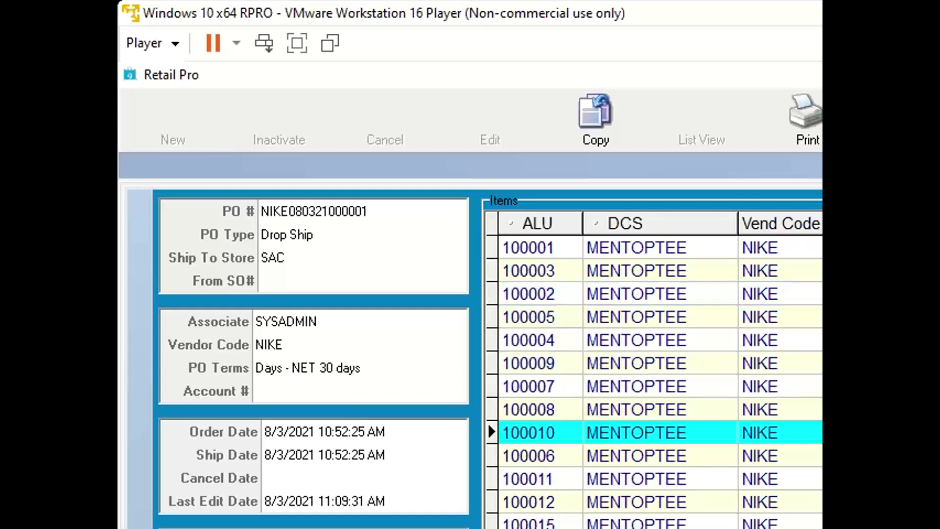
{"action": "key", "text": "Down"}
{"action": "key", "text": "Down"}
{"action": "key", "text": "Down"}
{"action": "left_click", "coordinate": [660, 270]}
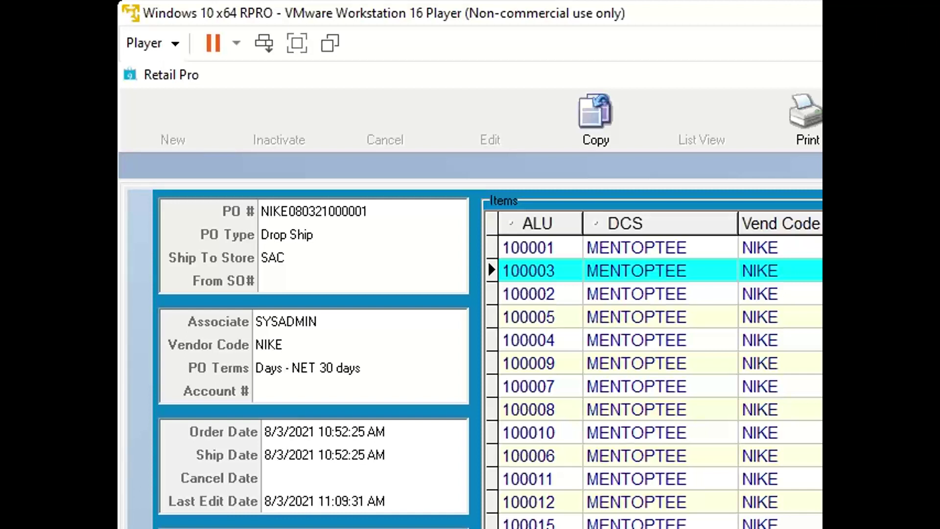
{"action": "left_click", "coordinate": [661, 294]}
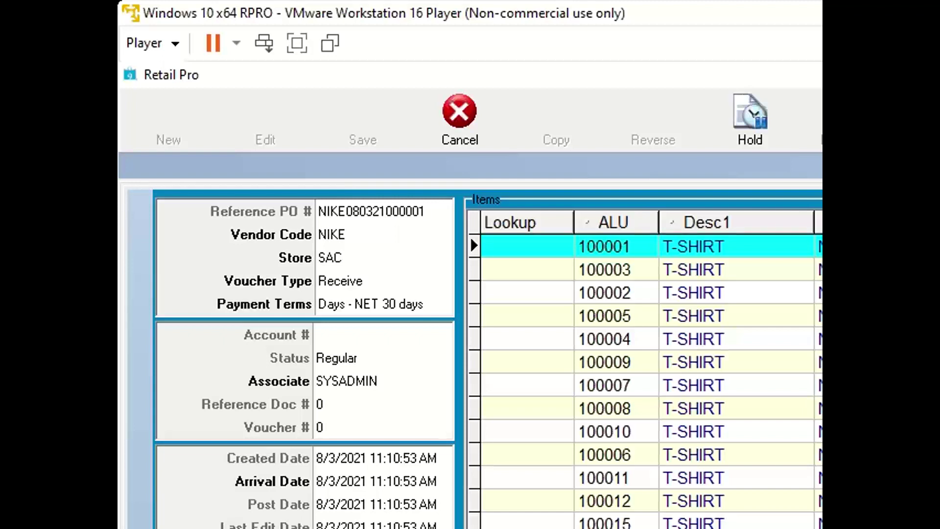
- Put the Nike receiving voucher on hold and open the list of held vouchers
{"action": "left_click", "coordinate": [647, 269]}
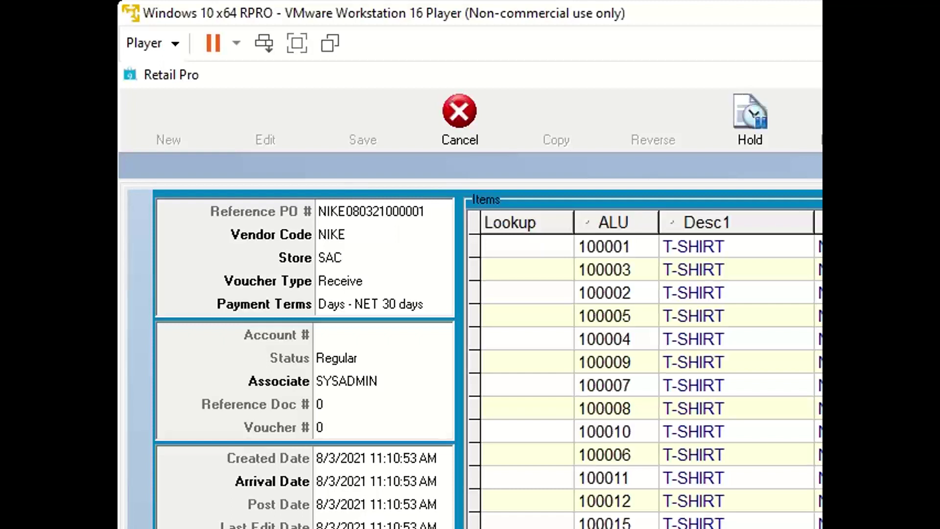
{"action": "left_click", "coordinate": [641, 248]}
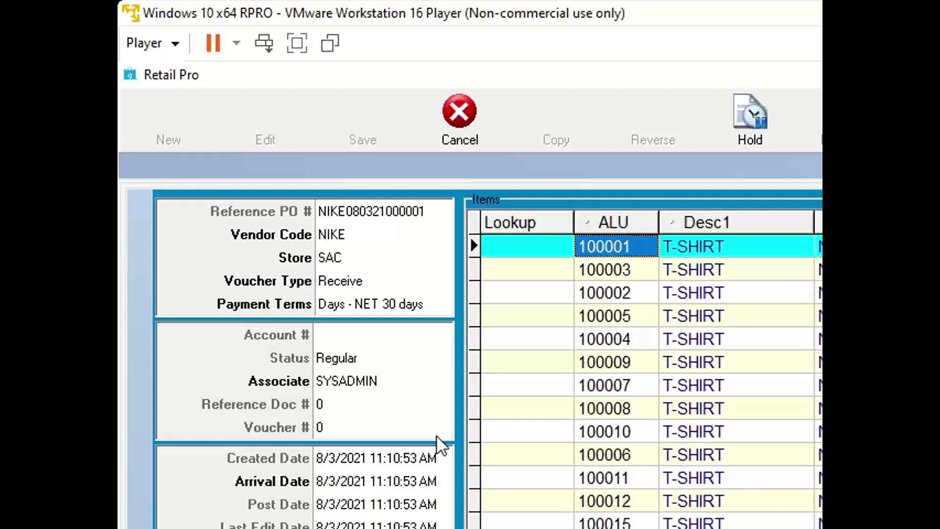
{"action": "left_click", "coordinate": [756, 134]}
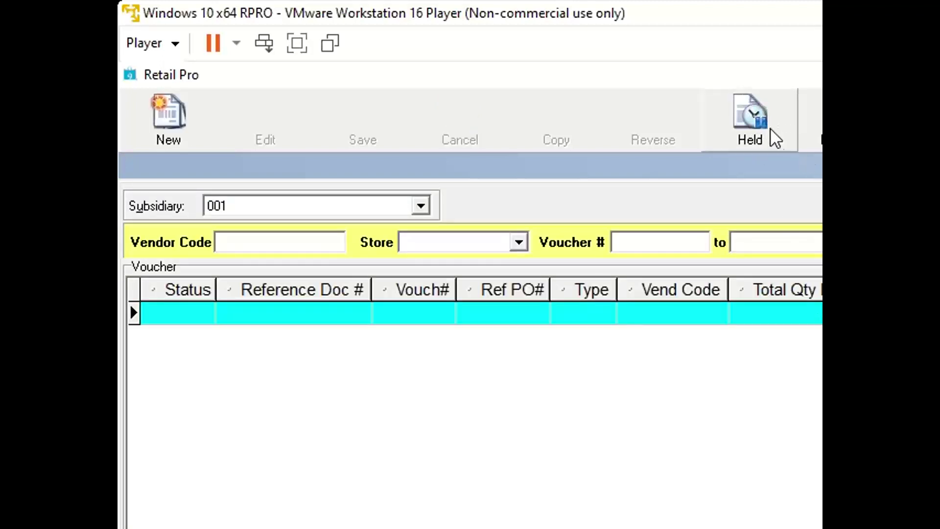
{"action": "left_click", "coordinate": [770, 128]}
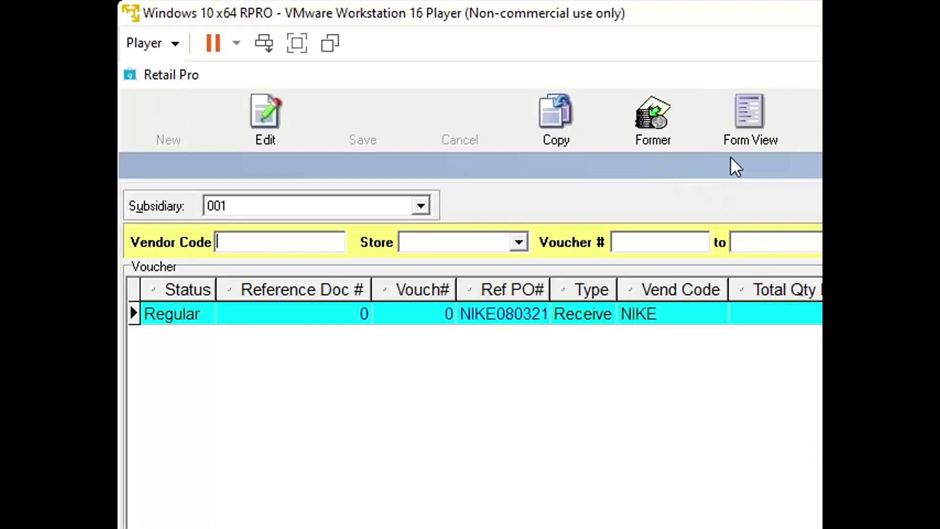
- Preview the held Nike voucher's printout, set the preview toolbar to large buttons and close the preview
{"action": "left_click", "coordinate": [818, 122]}
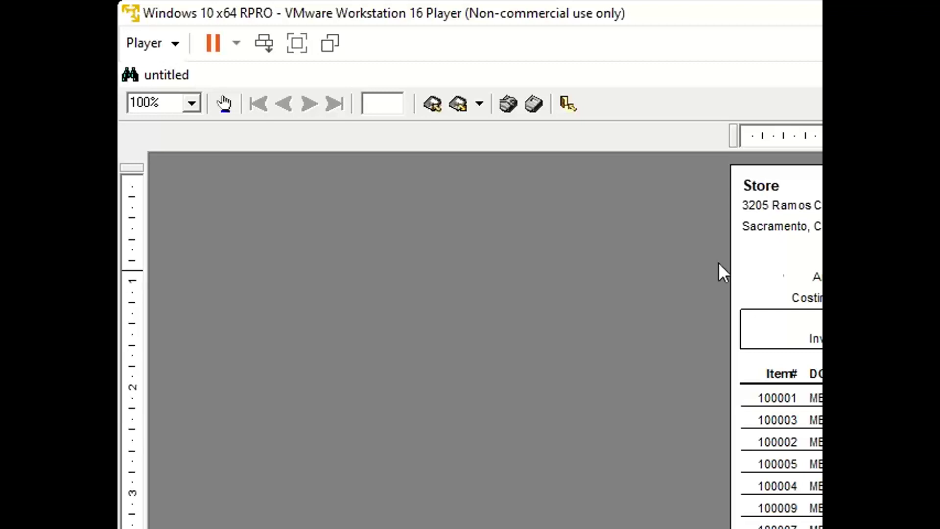
{"action": "right_click", "coordinate": [692, 116]}
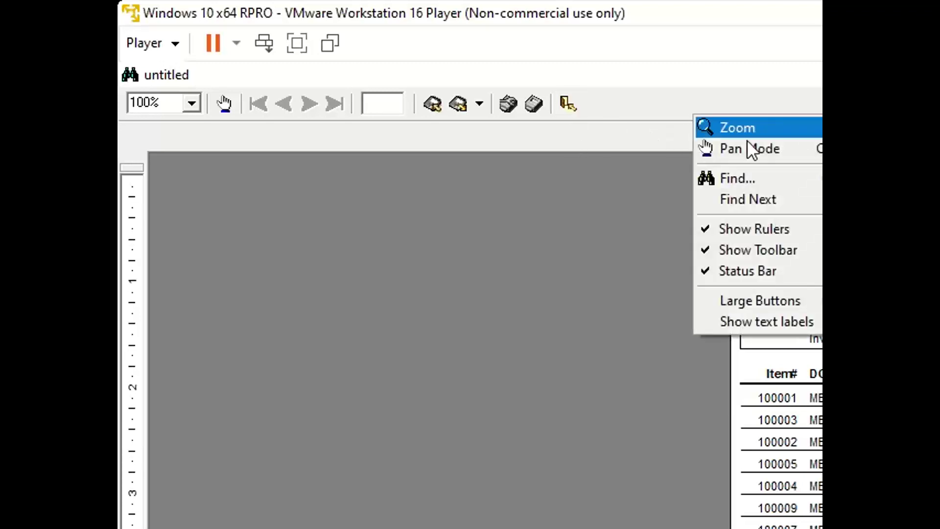
{"action": "left_click", "coordinate": [758, 298]}
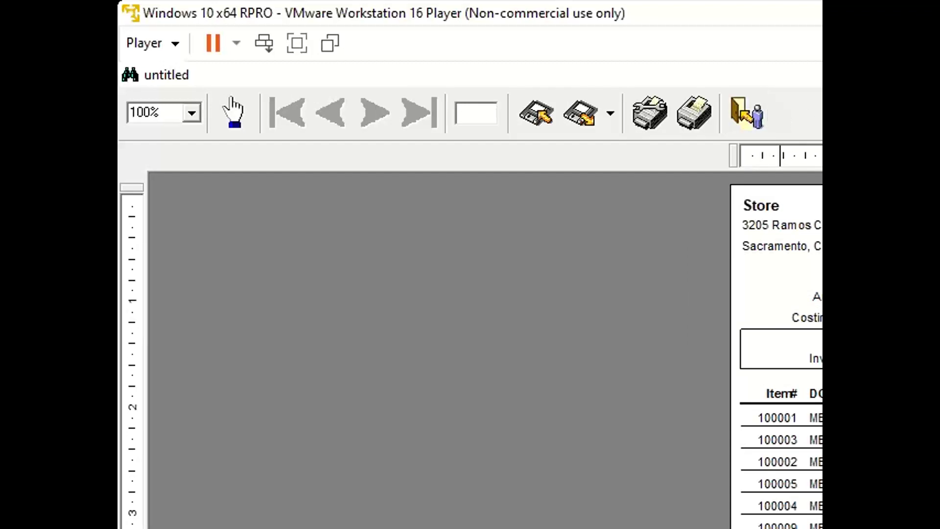
{"action": "left_click", "coordinate": [760, 123]}
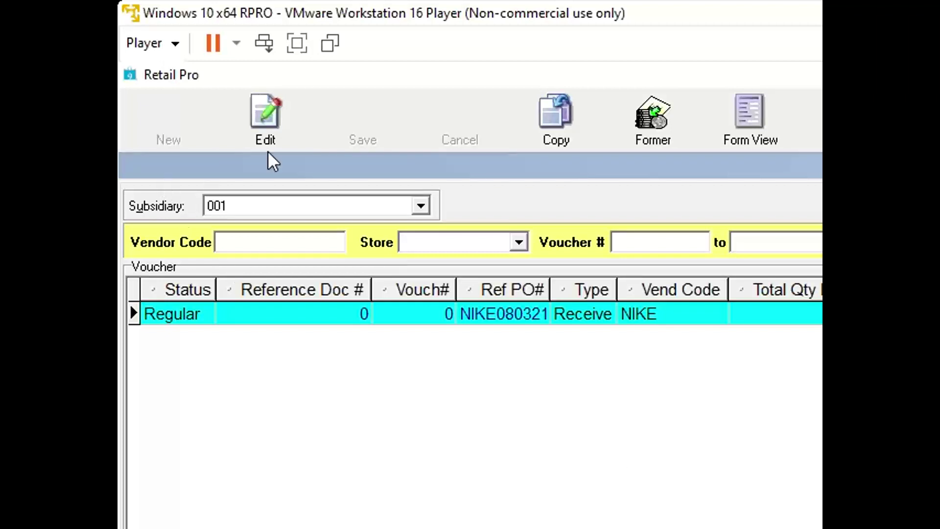
- Open the held Nike voucher for editing, review its print preview at 200% zoom and close the preview
{"action": "left_click", "coordinate": [272, 121]}
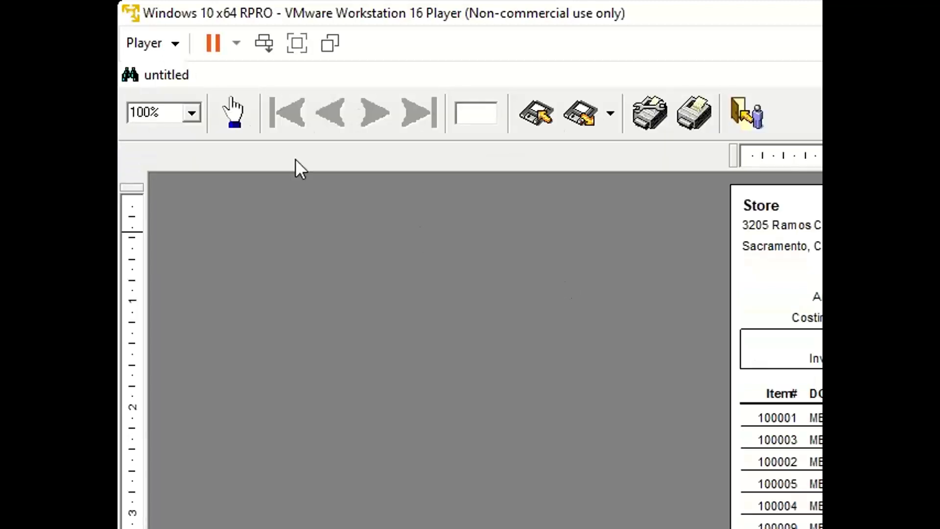
{"action": "left_click", "coordinate": [191, 113]}
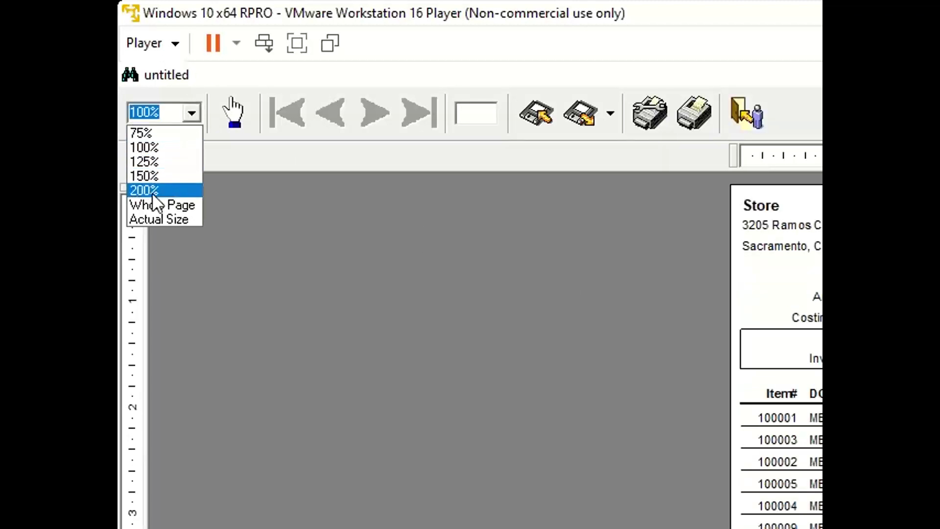
{"action": "left_click", "coordinate": [145, 190]}
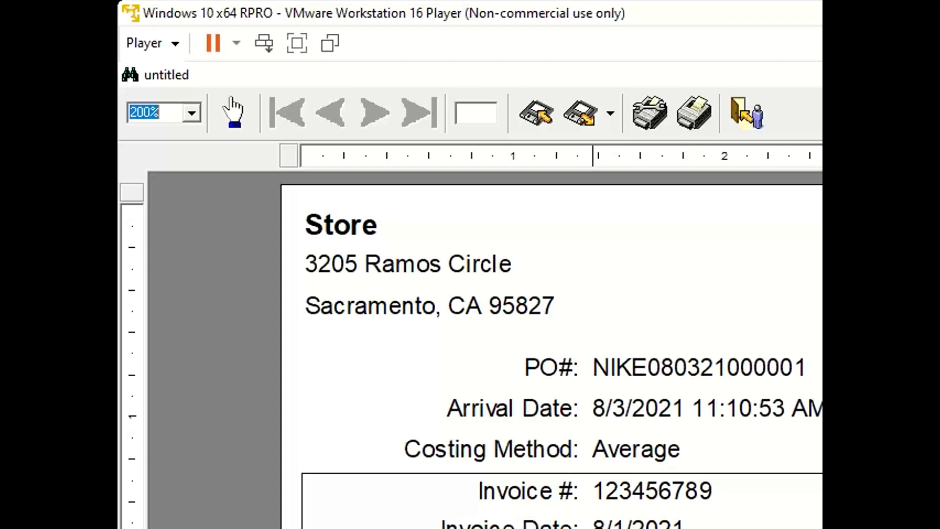
{"action": "left_click", "coordinate": [745, 111]}
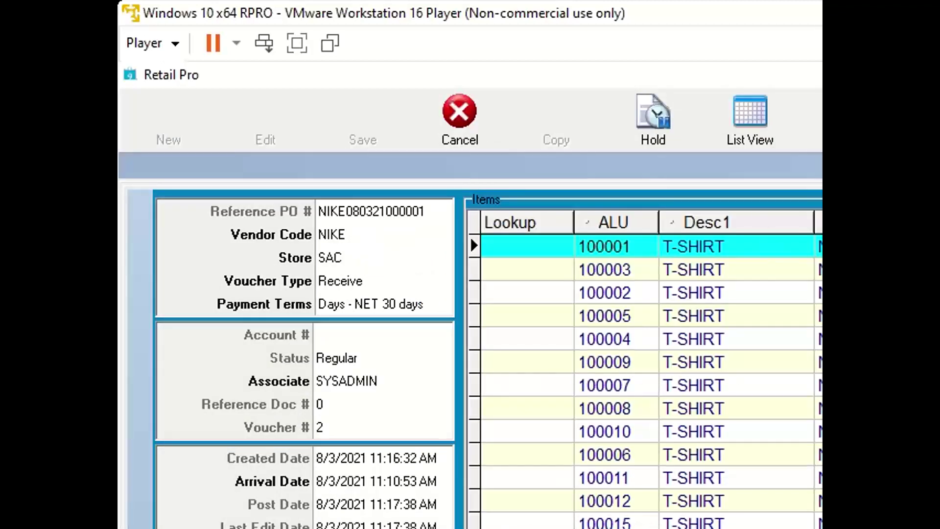
- Start a new receiving voucher for vendor code NIKE without a reference purchase order
{"action": "key", "text": "alt+Tab"}
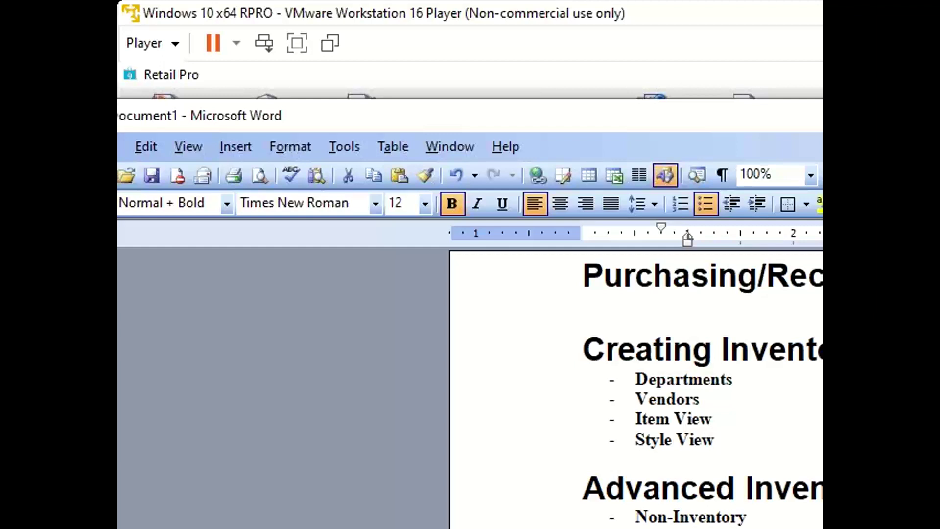
{"action": "key", "text": "alt+Tab"}
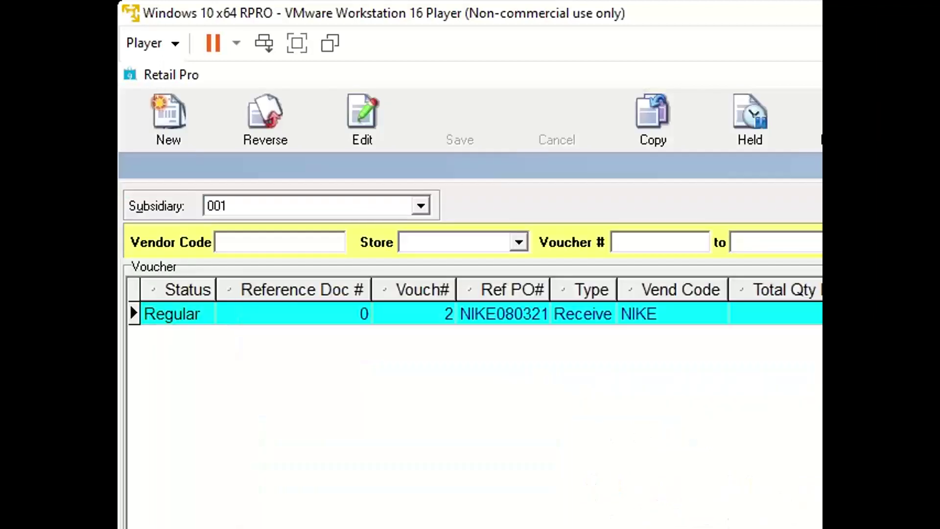
{"action": "left_click", "coordinate": [194, 132]}
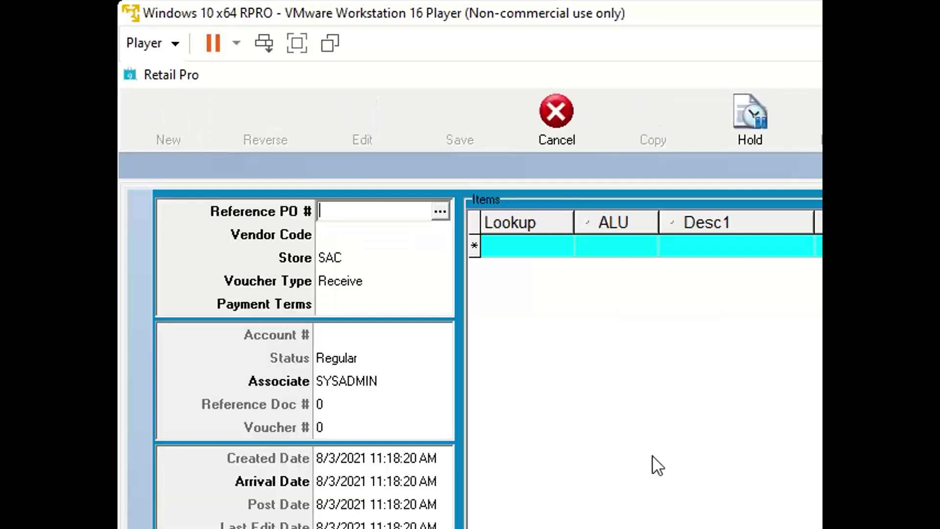
{"action": "left_click", "coordinate": [381, 240]}
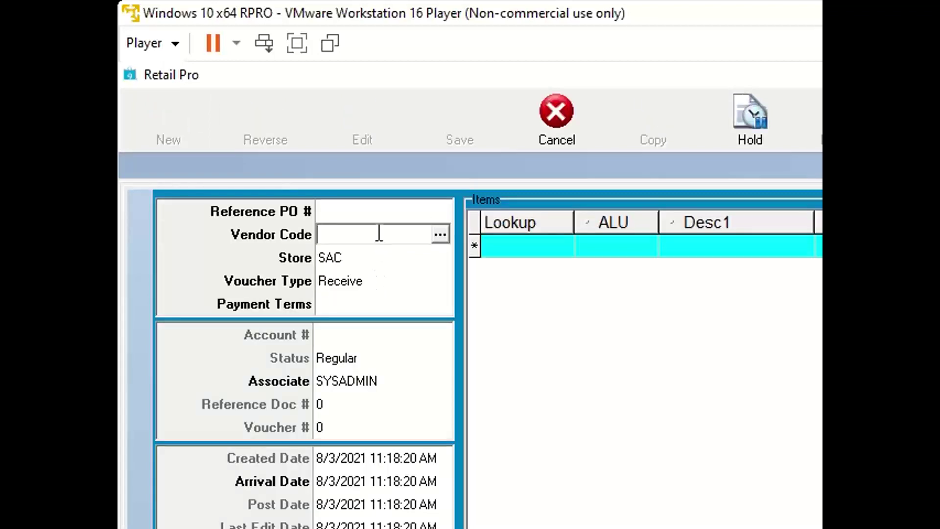
{"action": "type", "text": "NIKE"}
{"action": "key", "text": "Tab"}
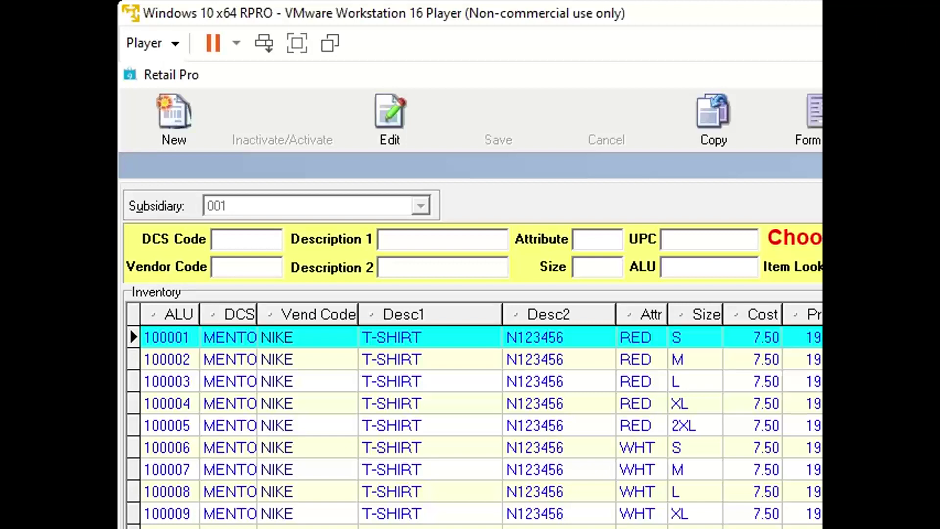
- Choose the red NIKE T-shirts, ALU 100001 through 100005, from the inventory lookup as the voucher's items
{"action": "left_click", "coordinate": [470, 359]}
{"action": "left_click", "coordinate": [470, 381]}
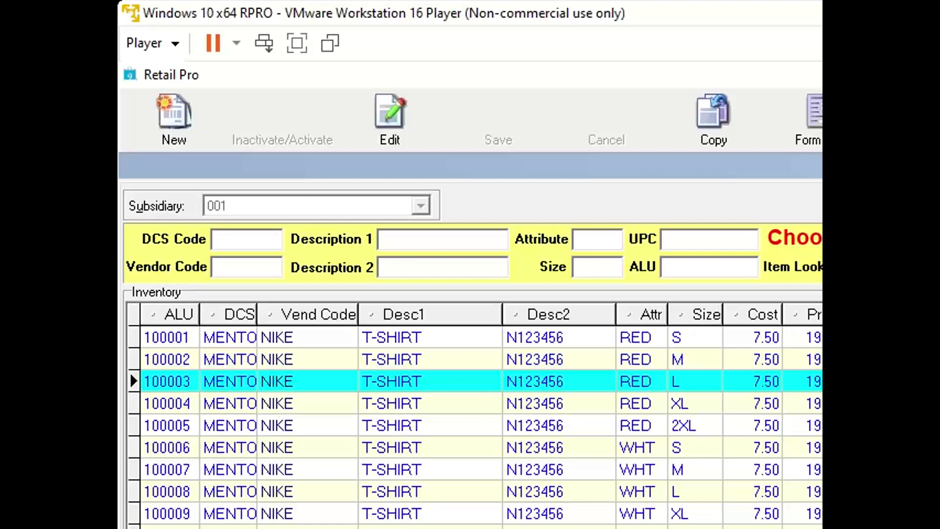
{"action": "left_click", "coordinate": [470, 403]}
{"action": "key", "text": "Down"}
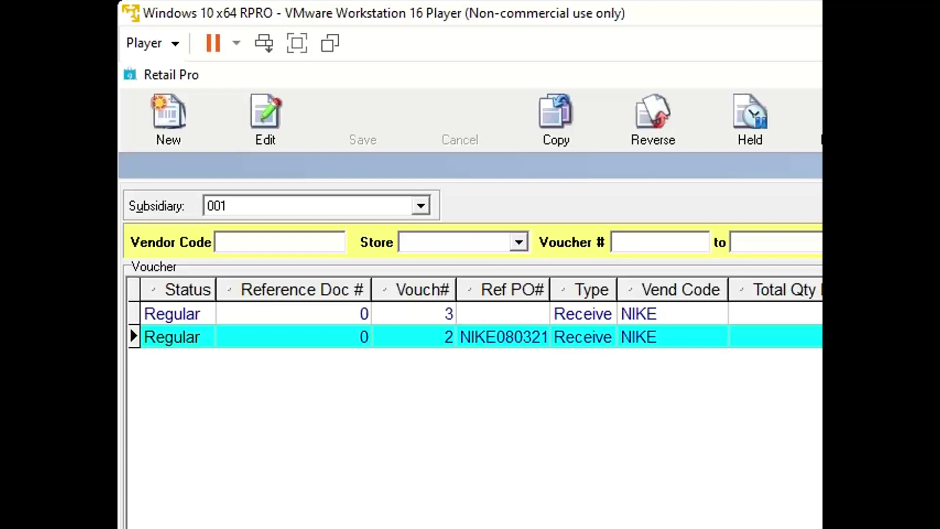
- Open voucher 3 from the voucher list and go through its T-shirt item lines
{"action": "key", "text": "alt+Tab"}
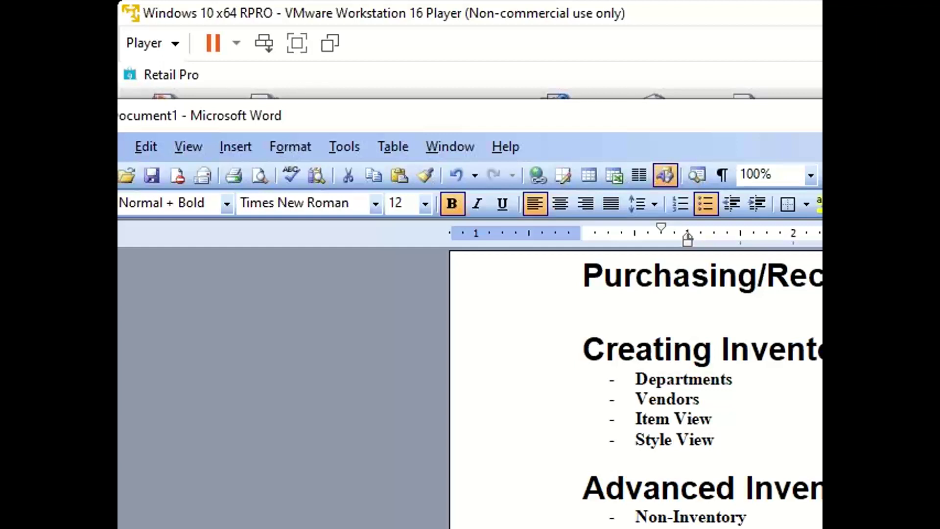
{"action": "key", "text": "alt+Tab"}
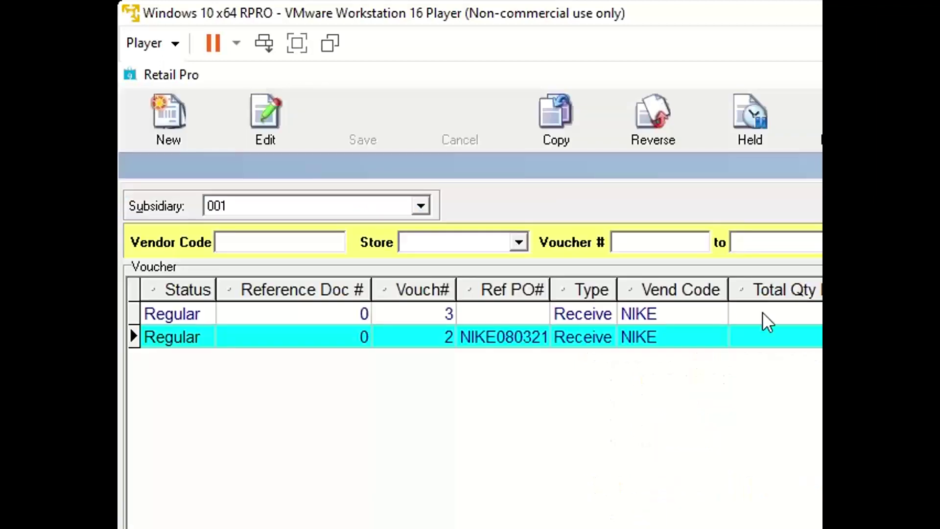
{"action": "left_click", "coordinate": [532, 313]}
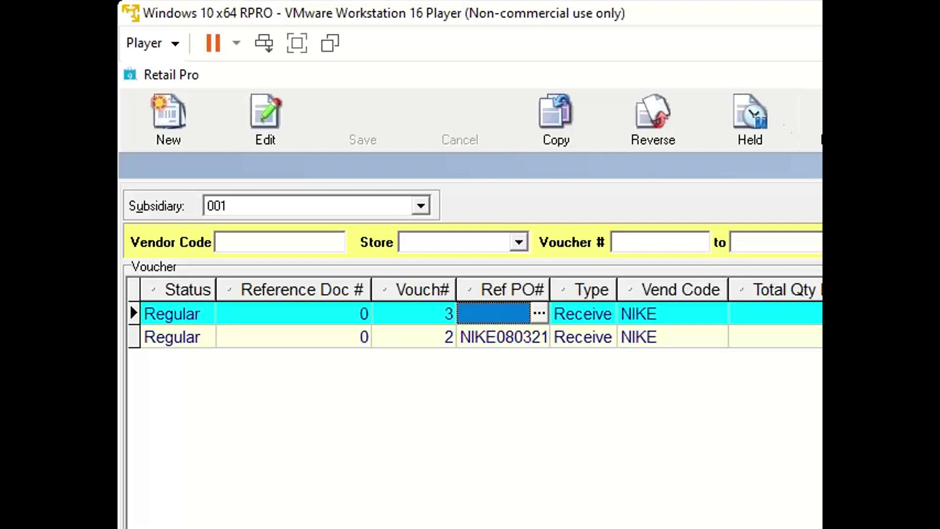
{"action": "left_click", "coordinate": [833, 123]}
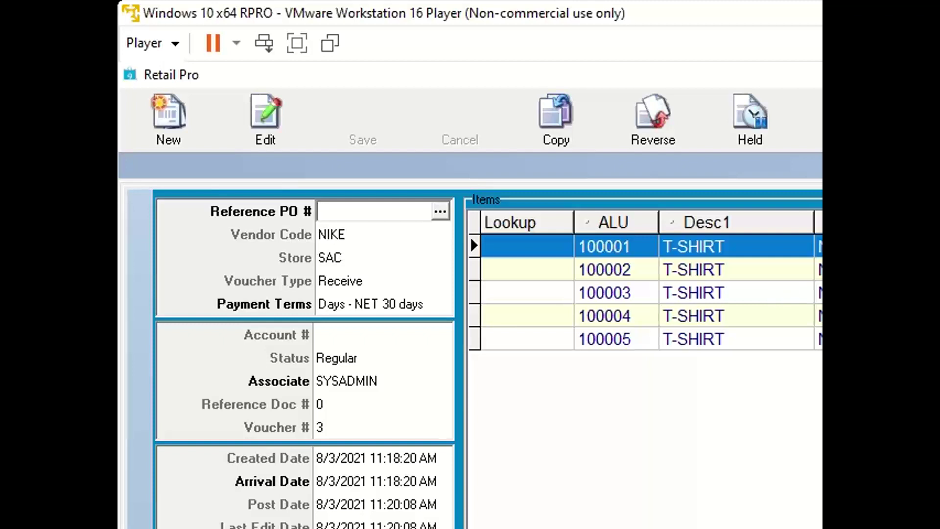
{"action": "left_click", "coordinate": [819, 246]}
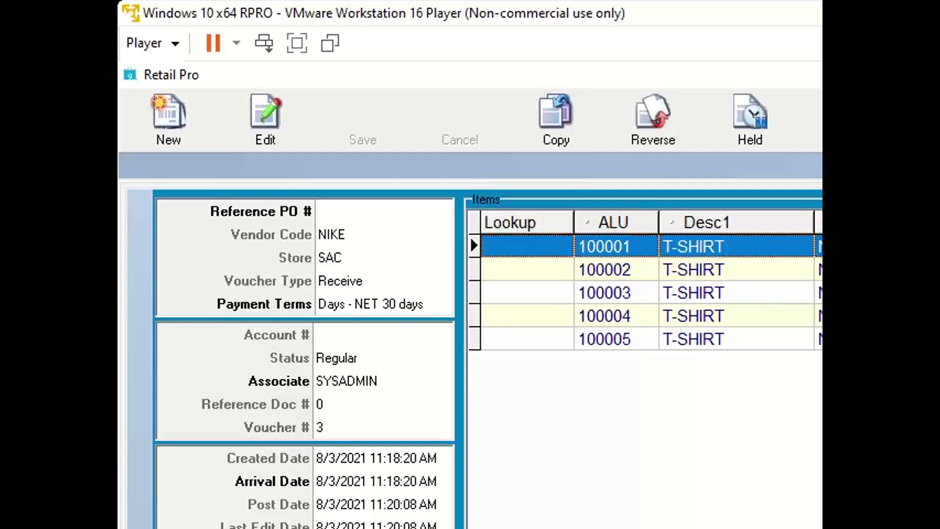
{"action": "left_click", "coordinate": [817, 293]}
{"action": "left_click", "coordinate": [818, 339]}
{"action": "left_click", "coordinate": [818, 293]}
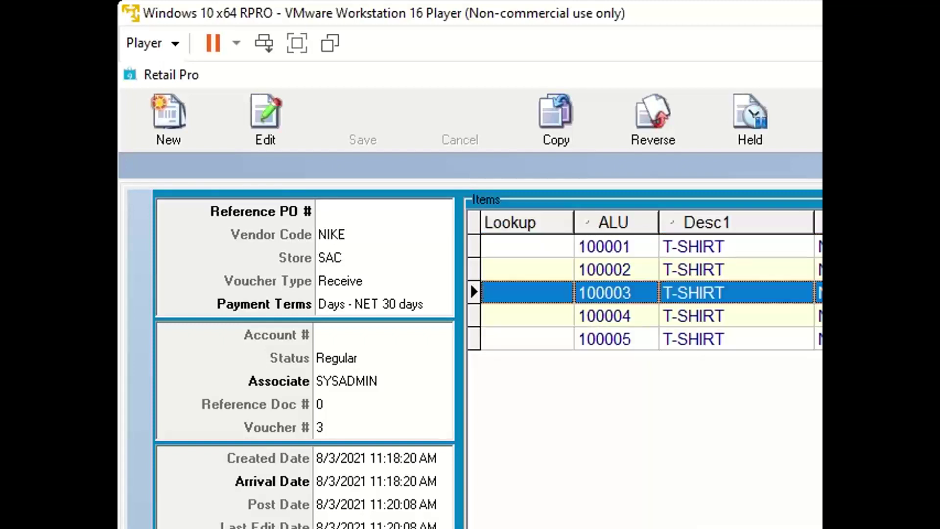
{"action": "left_click", "coordinate": [817, 246]}
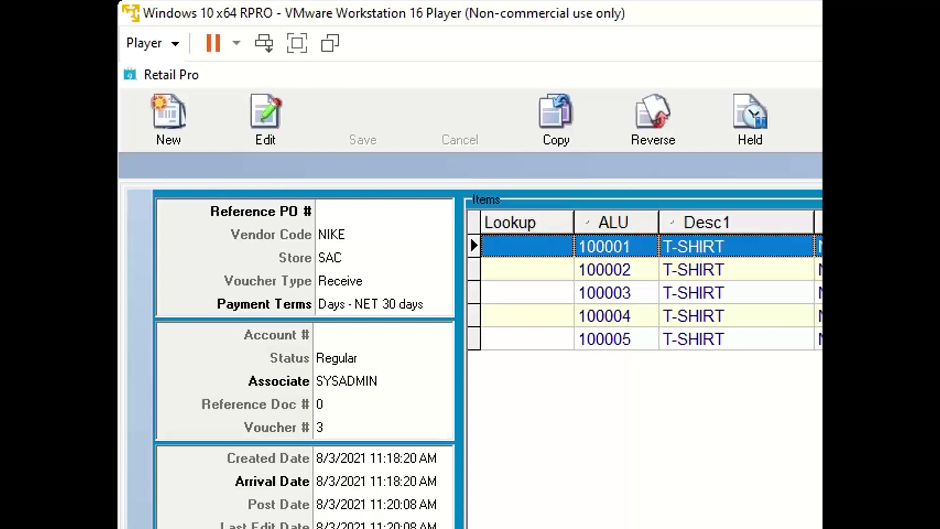
- Reverse voucher 3 and return to the voucher list
{"action": "left_click", "coordinate": [664, 130]}
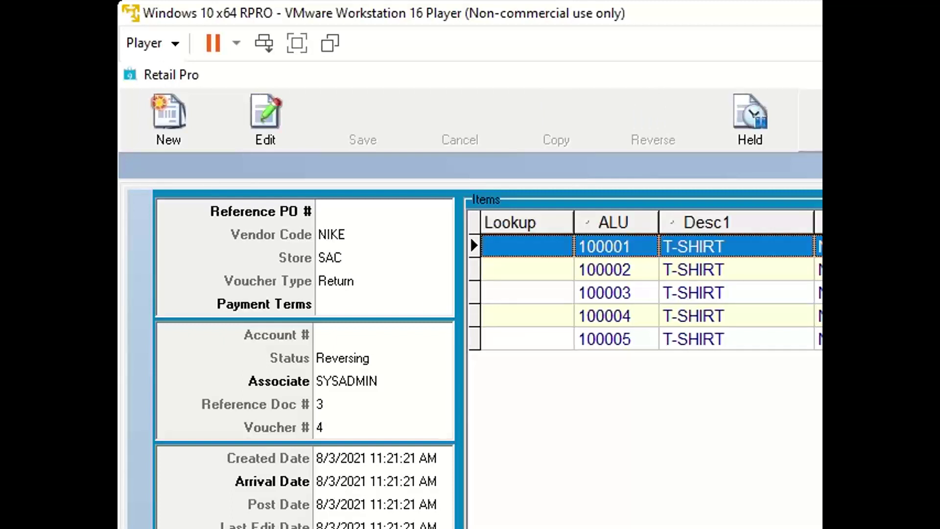
{"action": "left_click", "coordinate": [844, 120]}
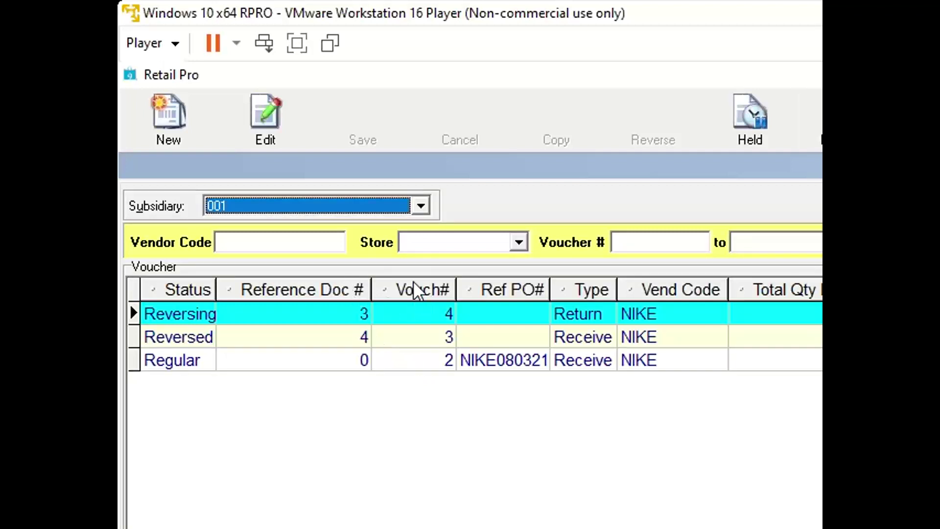
- Rearrange the voucher list so Vouch# follows a widened Status column and Reference Doc # sits beyond Total
{"action": "left_click_drag", "start_coordinate": [414, 289], "coordinate": [275, 268]}
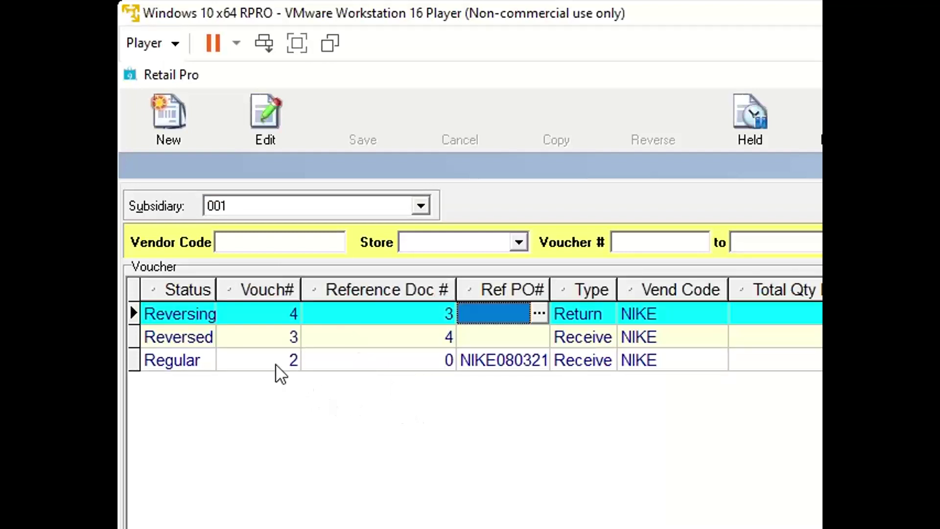
{"action": "left_click", "coordinate": [203, 338]}
{"action": "left_click", "coordinate": [187, 363]}
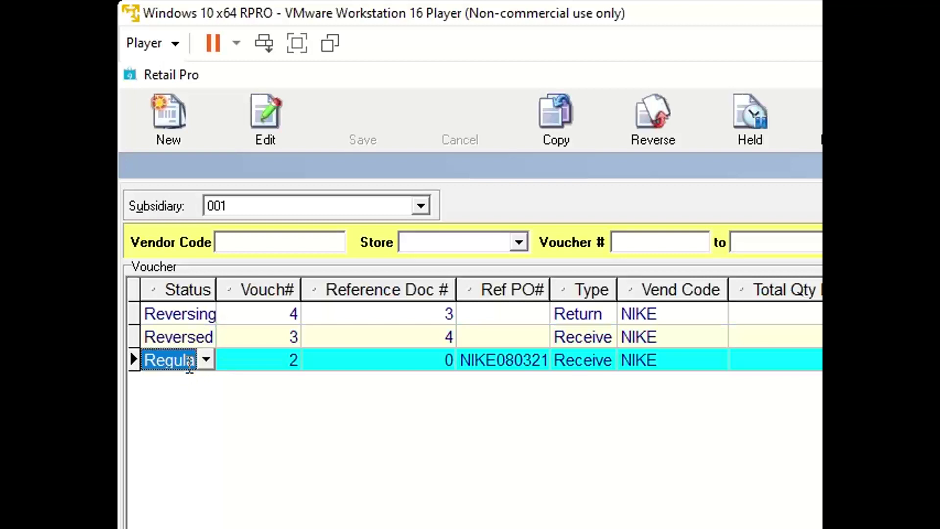
{"action": "left_click", "coordinate": [202, 337]}
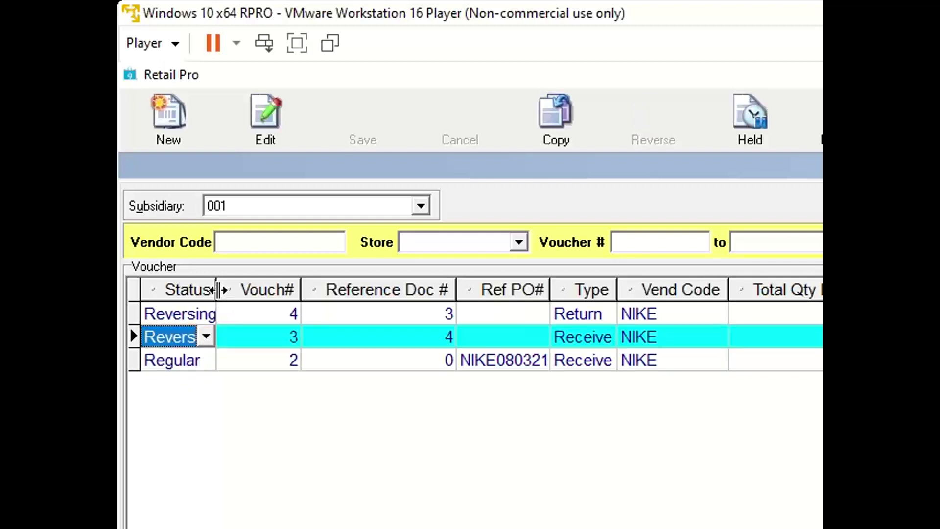
{"action": "left_click_drag", "start_coordinate": [217, 289], "coordinate": [250, 290]}
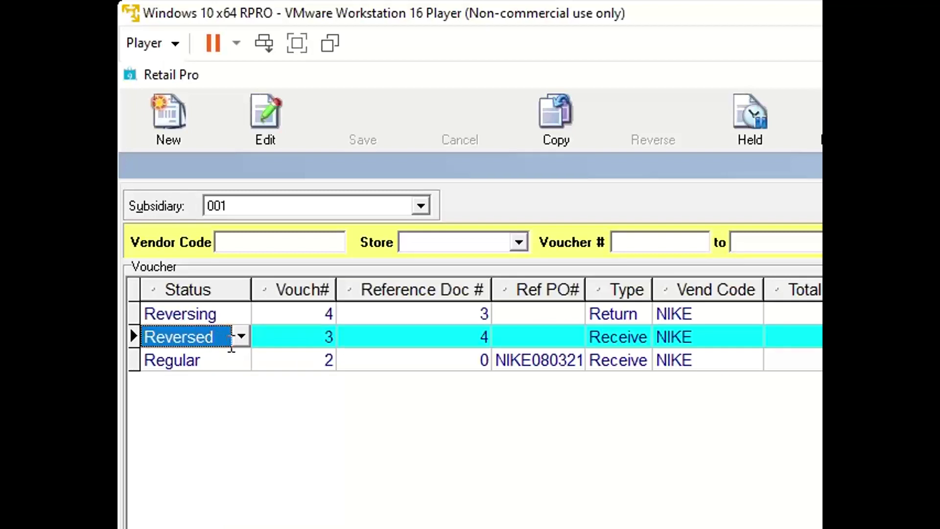
{"action": "left_click", "coordinate": [454, 333]}
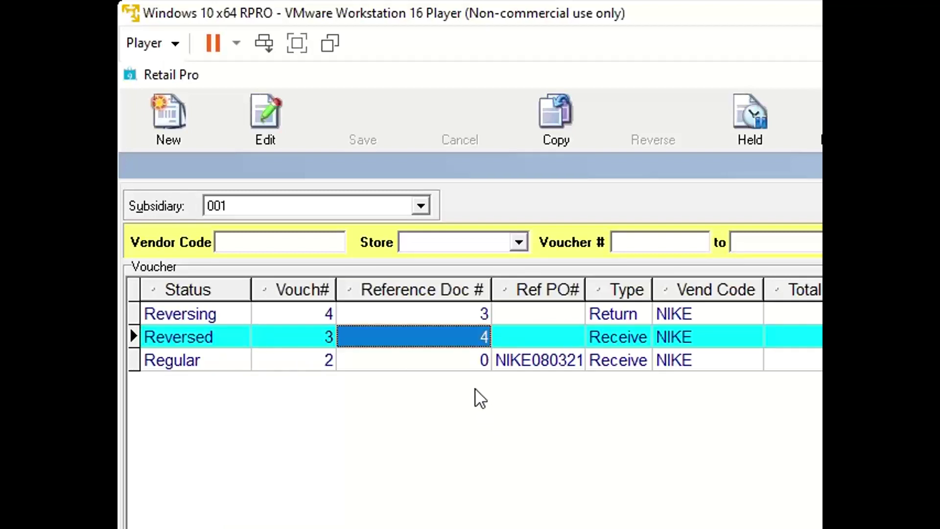
{"action": "left_click_drag", "start_coordinate": [412, 288], "coordinate": [822, 292]}
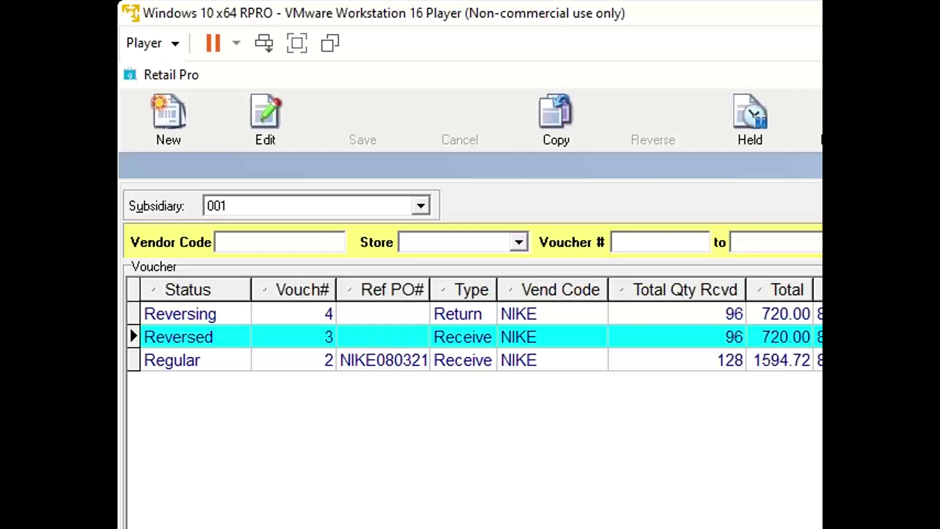
- Copy the reversed NIKE voucher 3 into a new receiving voucher
{"action": "left_click", "coordinate": [309, 339]}
{"action": "left_click", "coordinate": [264, 314]}
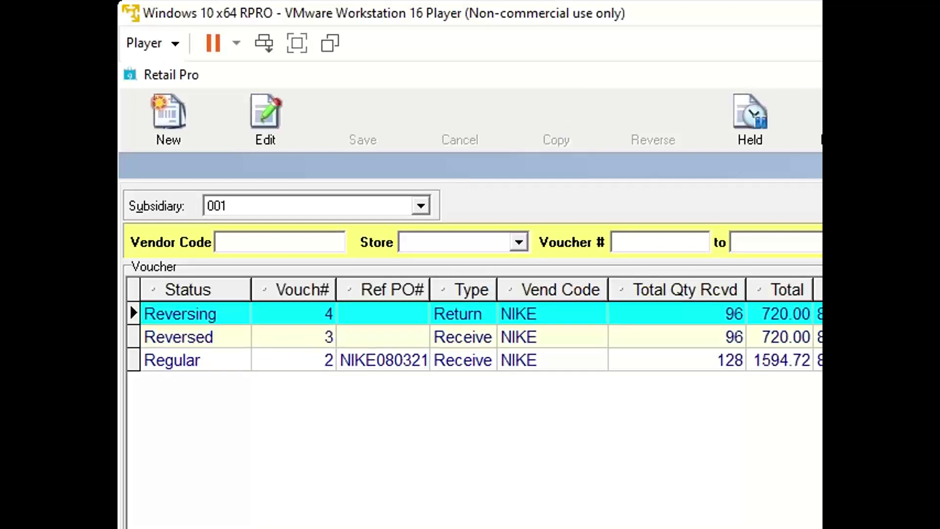
{"action": "left_click", "coordinate": [228, 339]}
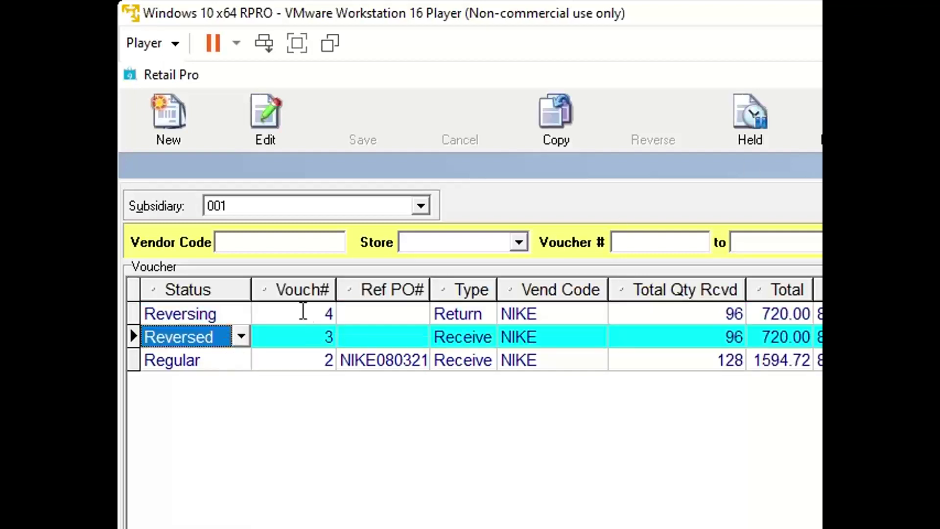
{"action": "left_click", "coordinate": [573, 136]}
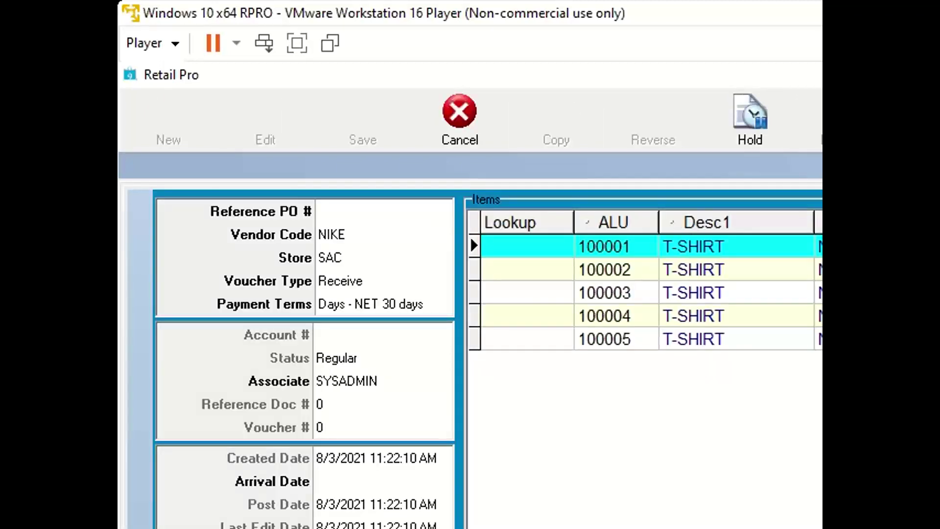
- Enter 1 on each T-shirt line of the copied voucher, ALU 100001 through 100005, and close the voucher's print preview
{"action": "type", "text": "1"}
{"action": "key", "text": "Down"}
{"action": "type", "text": "1"}
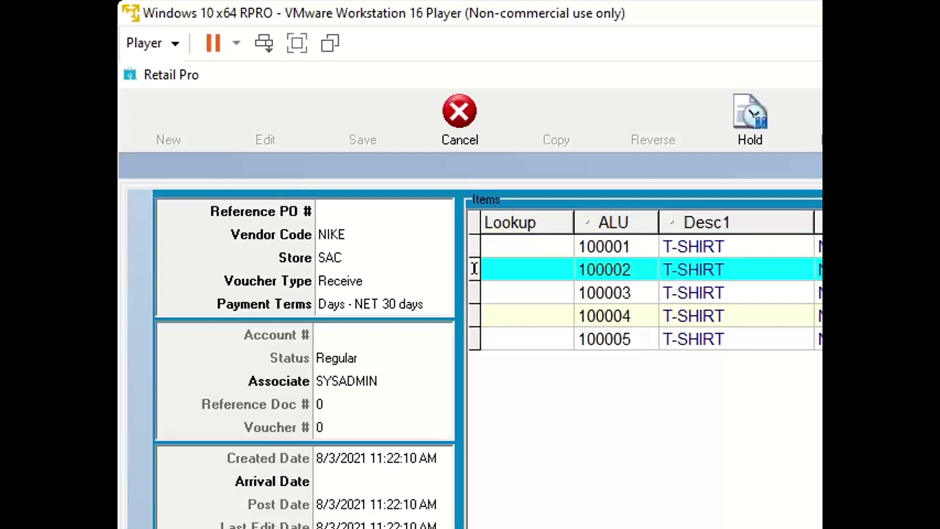
{"action": "key", "text": "Down"}
{"action": "type", "text": "1"}
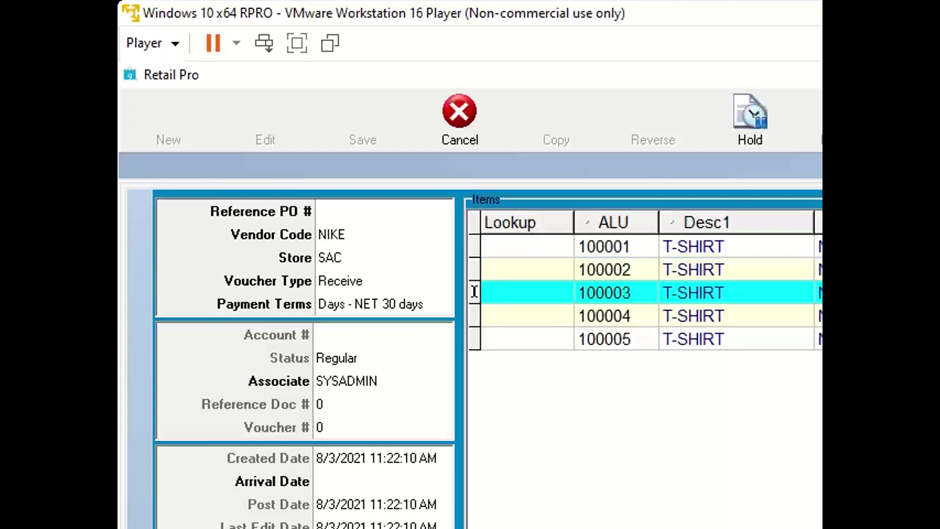
{"action": "key", "text": "Down"}
{"action": "type", "text": "1"}
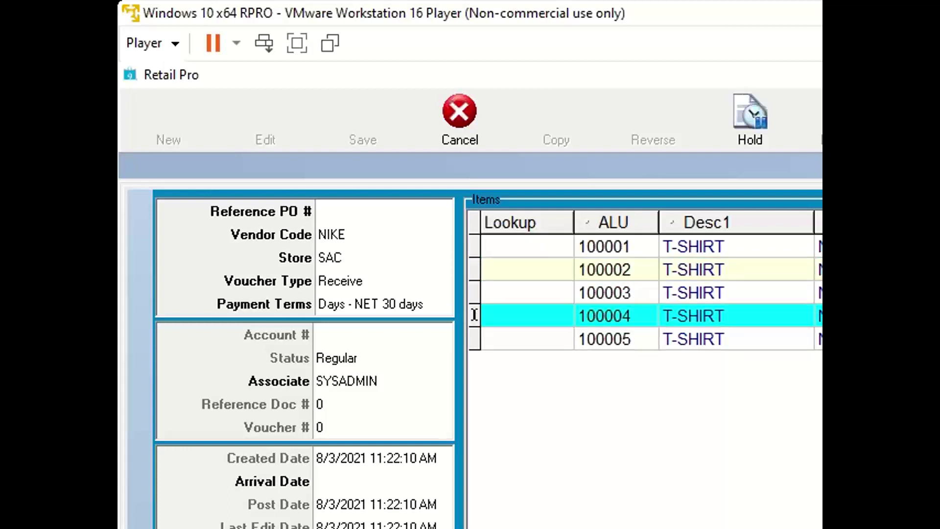
{"action": "key", "text": "Down"}
{"action": "type", "text": "1"}
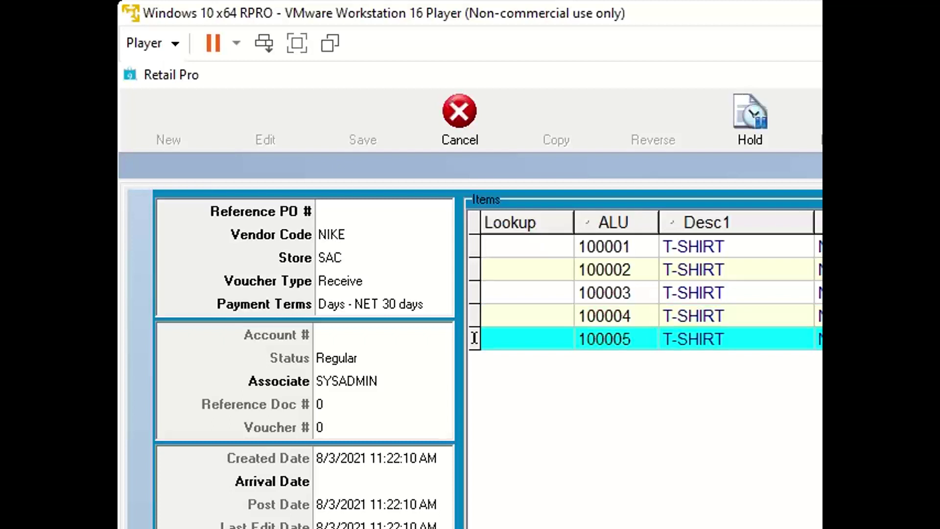
{"action": "key", "text": "Up"}
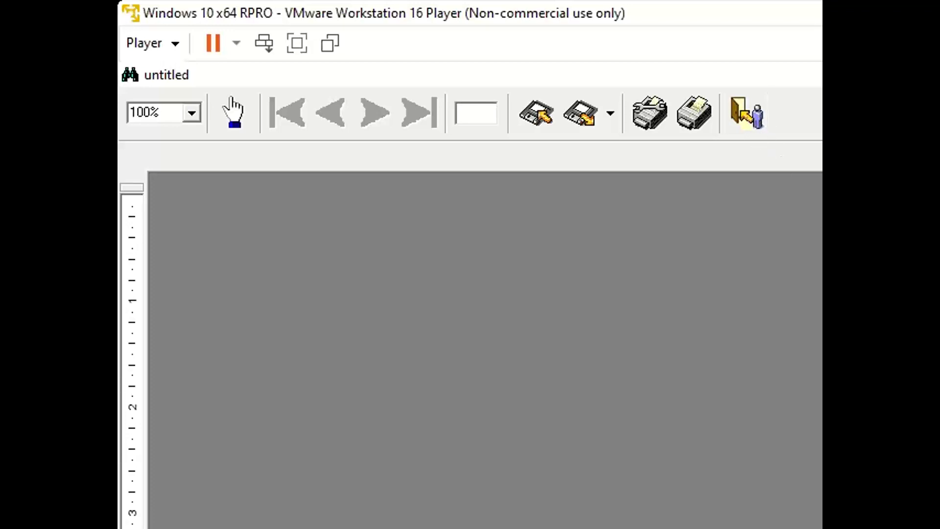
{"action": "left_click", "coordinate": [744, 115]}
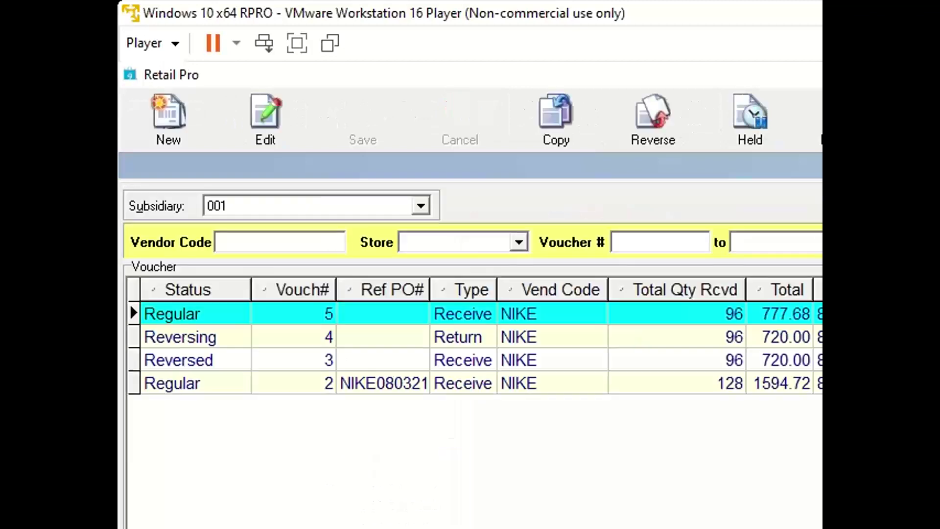
- Switch to the Word outline to check the Advanced Inventory topics, then return to Retail Pro and select voucher 2
{"action": "key", "text": "alt+Tab"}
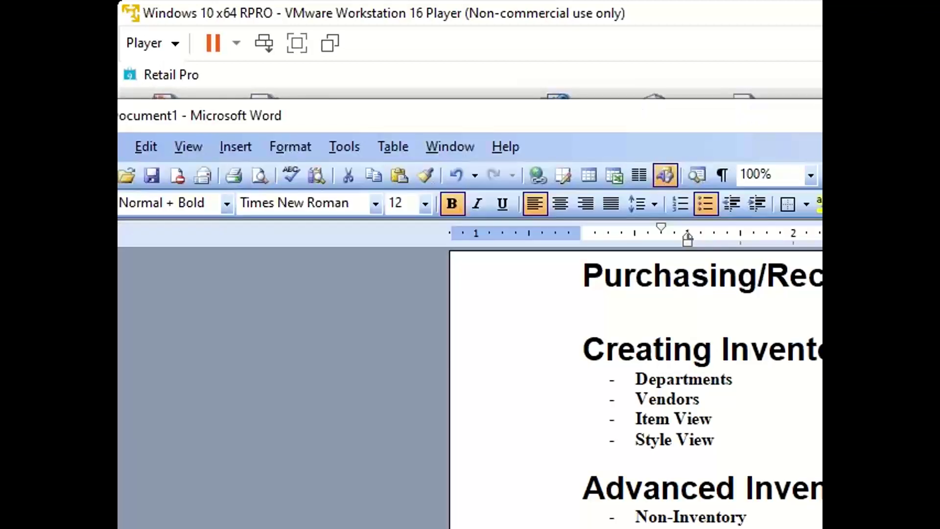
{"action": "scroll", "coordinate": [637, 387], "scroll_direction": "down", "scroll_amount": 3}
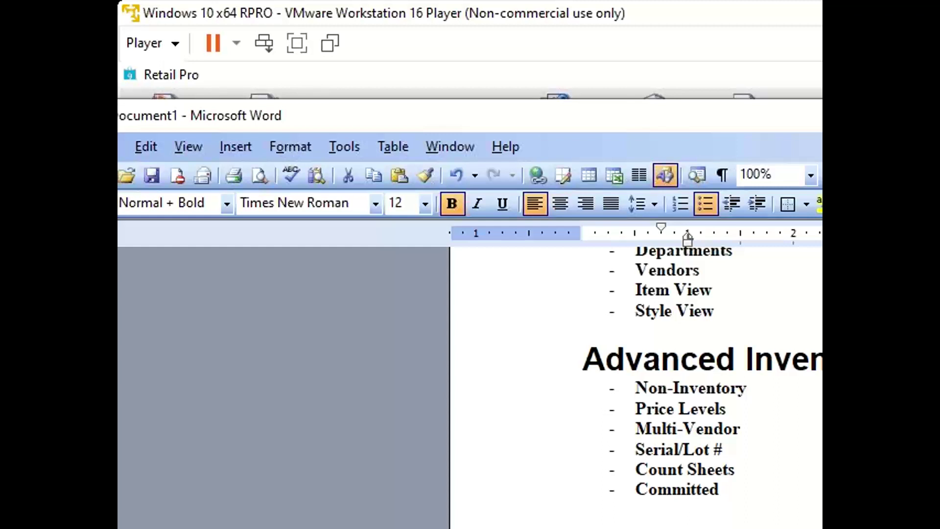
{"action": "key", "text": "ctrl+z"}
{"action": "key", "text": "alt+Tab"}
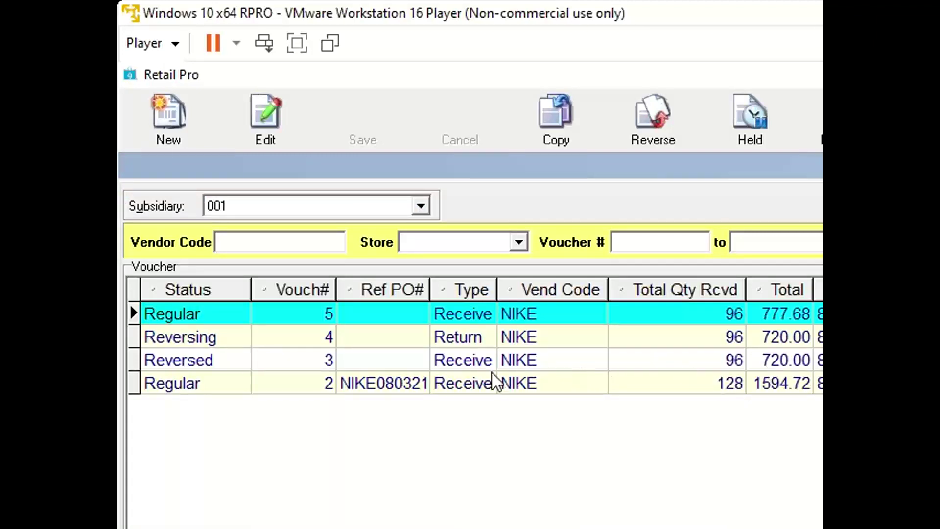
{"action": "left_click", "coordinate": [486, 384]}
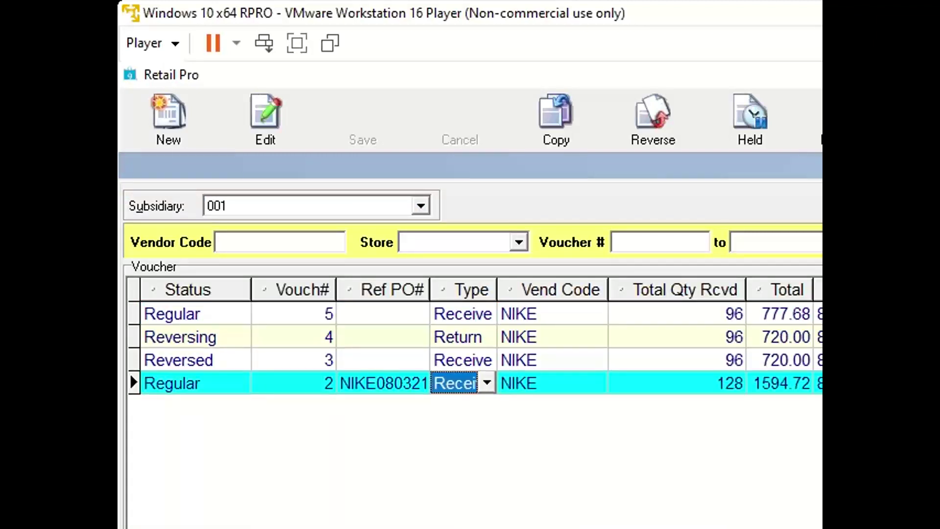
- View the items of voucher 2 and start a new receiving voucher for vendor code PETES
{"action": "left_click", "coordinate": [837, 120]}
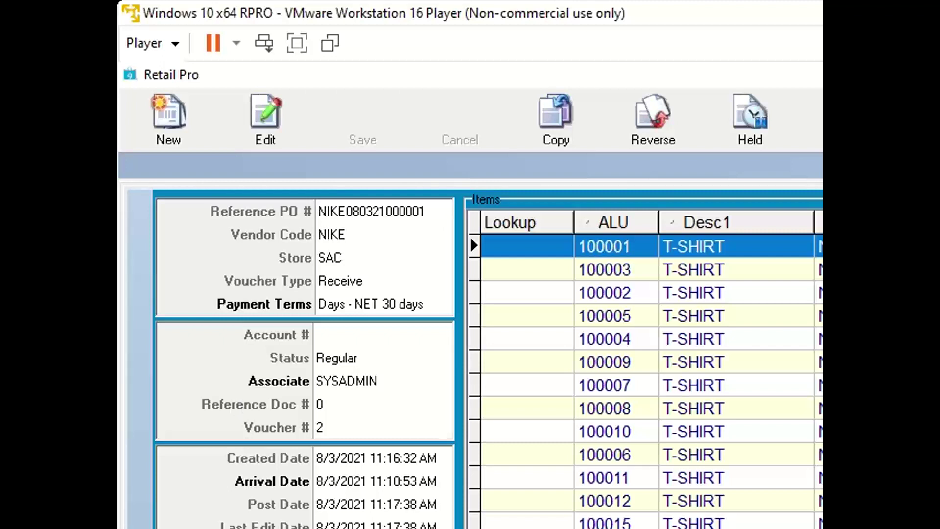
{"action": "left_click", "coordinate": [695, 362]}
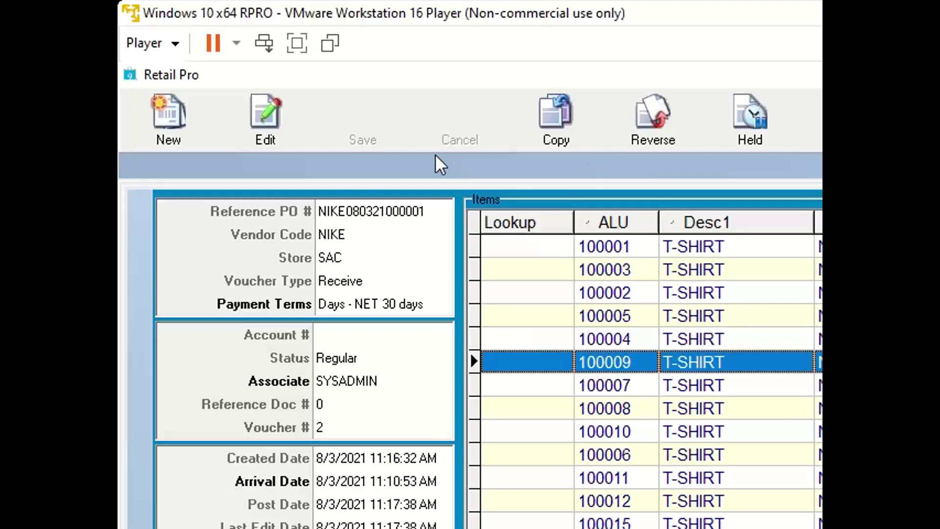
{"action": "left_click", "coordinate": [179, 137]}
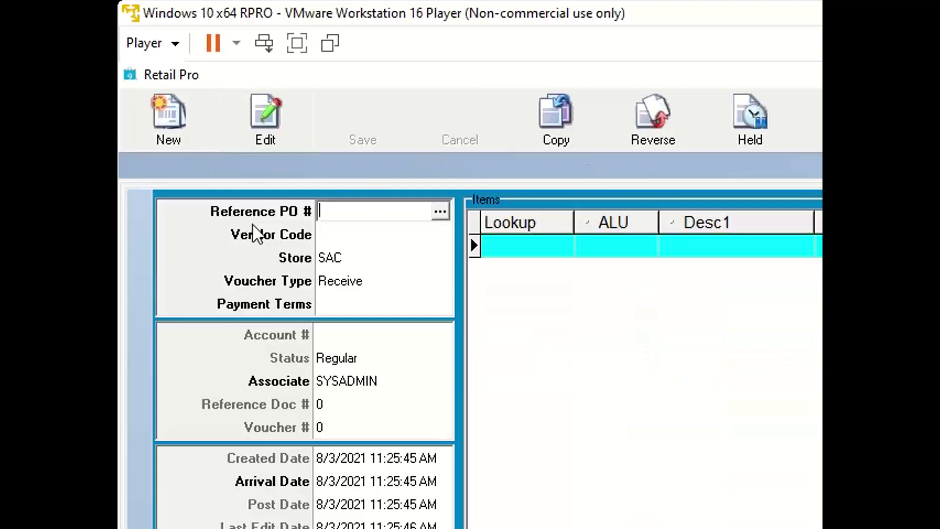
{"action": "type", "text": "pet"}
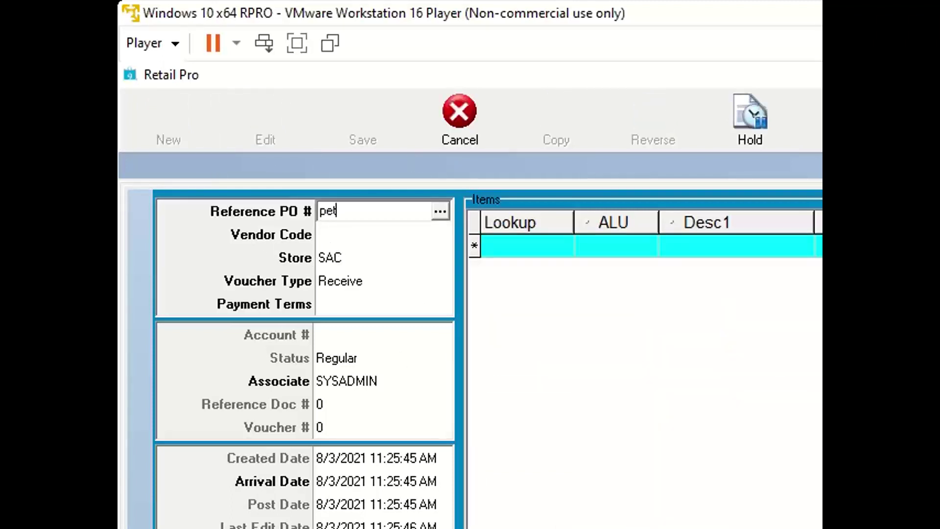
{"action": "type", "text": "es"}
{"action": "key", "text": "Tab"}
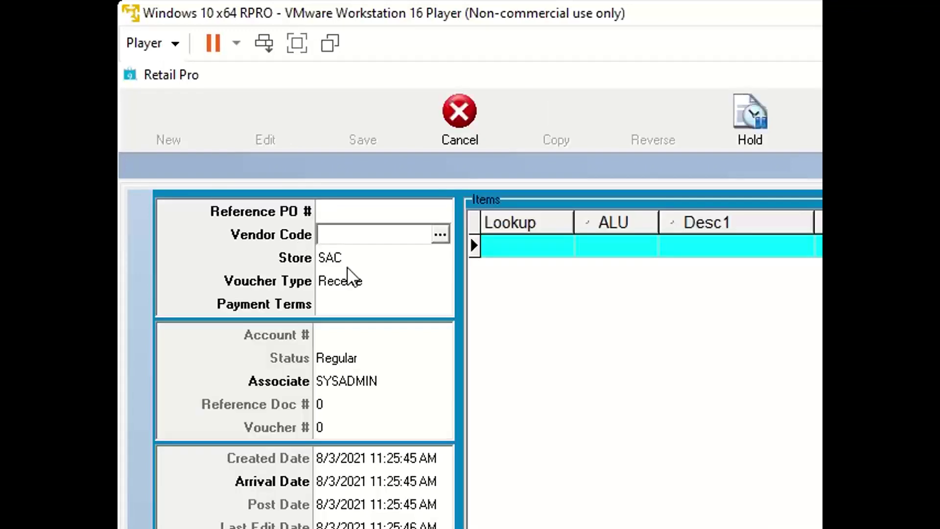
{"action": "type", "text": "PETES"}
{"action": "key", "text": "Tab"}
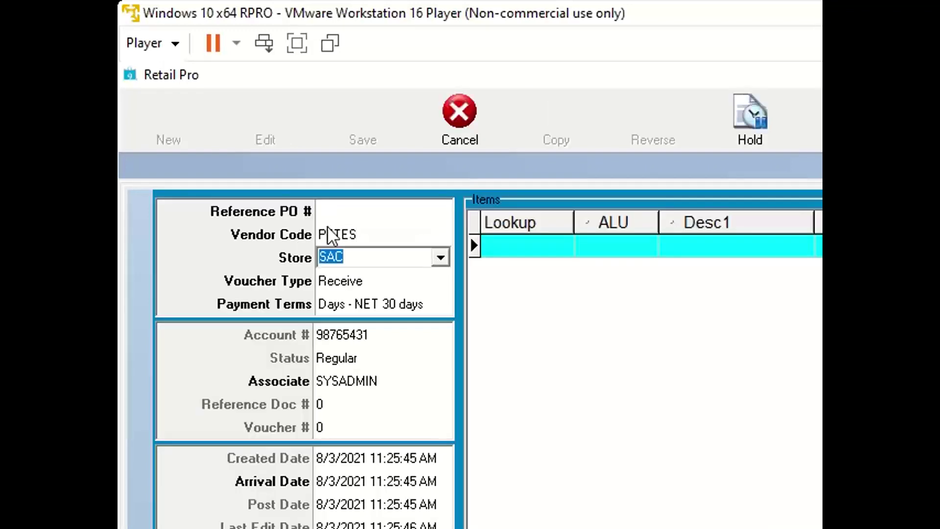
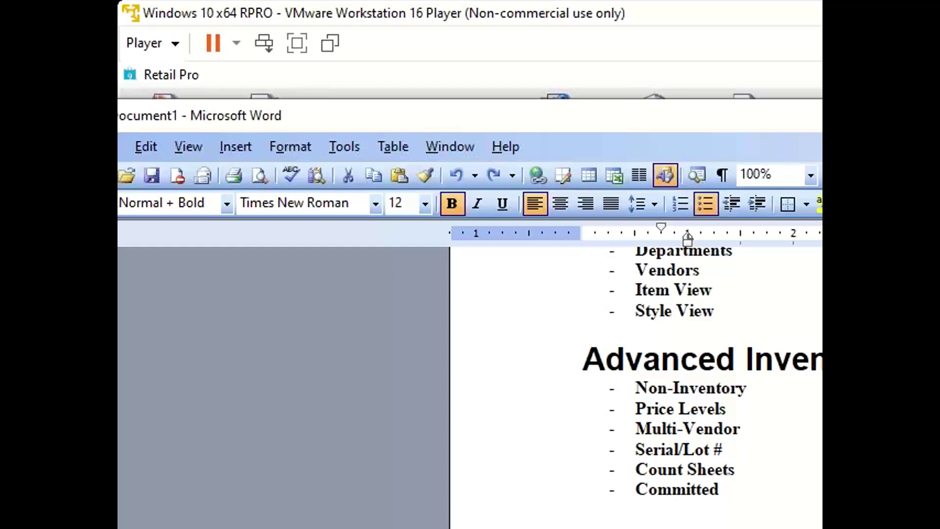
- Switch from the Word outline back to Retail Pro, leave the voucher list and open Inventory
{"action": "key", "text": "alt+Tab"}
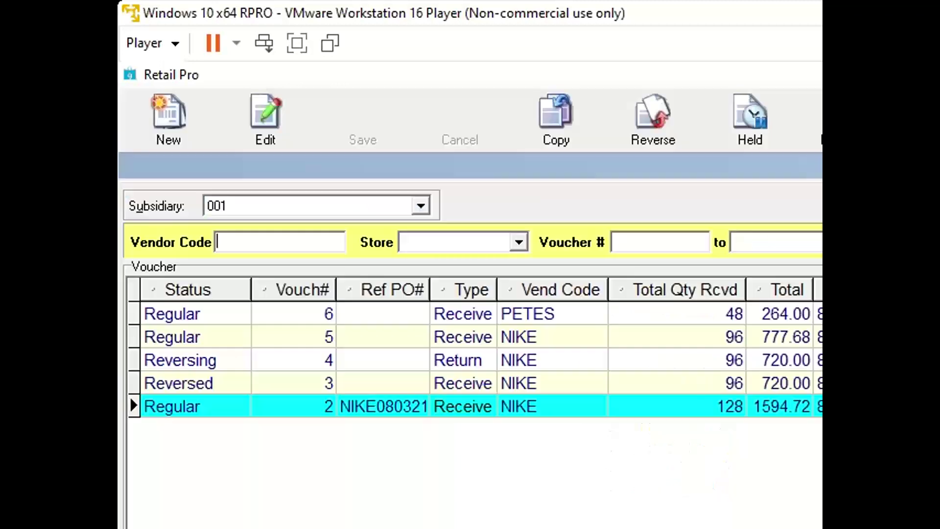
{"action": "key", "text": "Escape"}
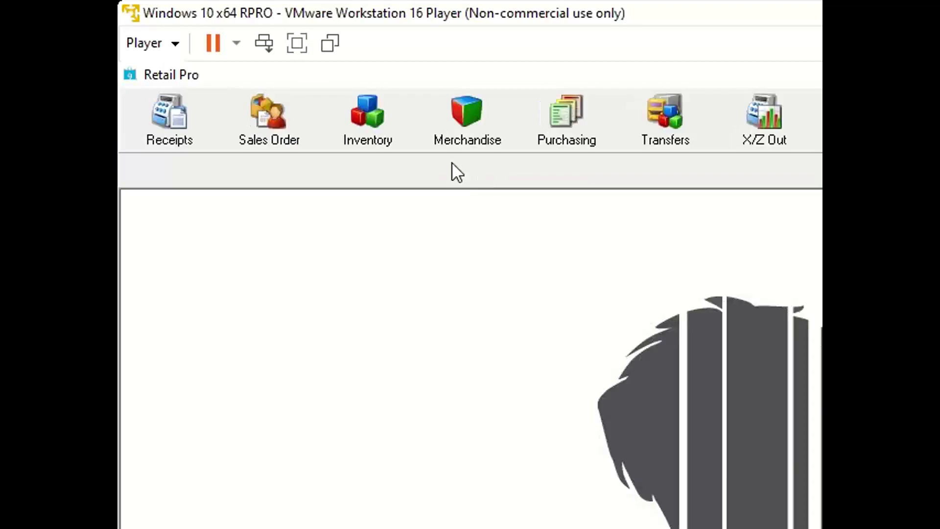
{"action": "left_click", "coordinate": [384, 131]}
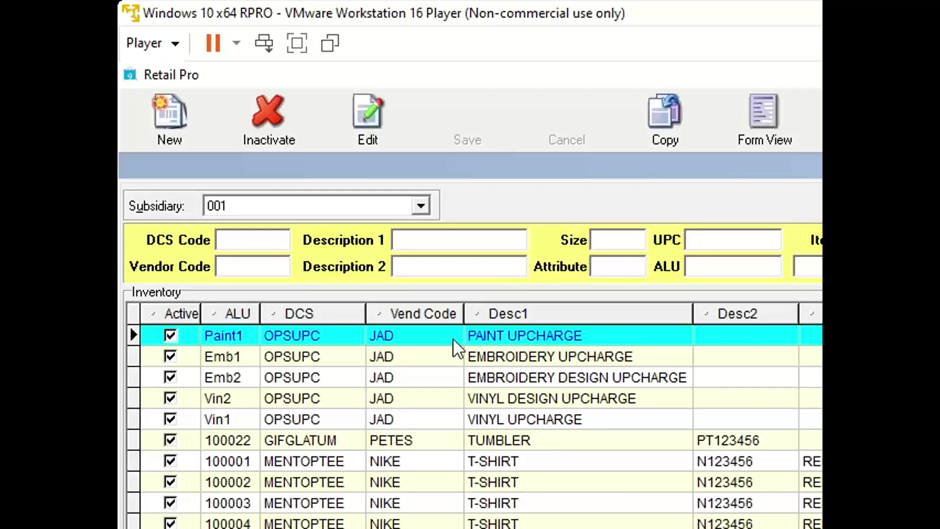
- Inactivate the Paint1 PAINT UPCHARGE item and activate it again
{"action": "left_click", "coordinate": [339, 332]}
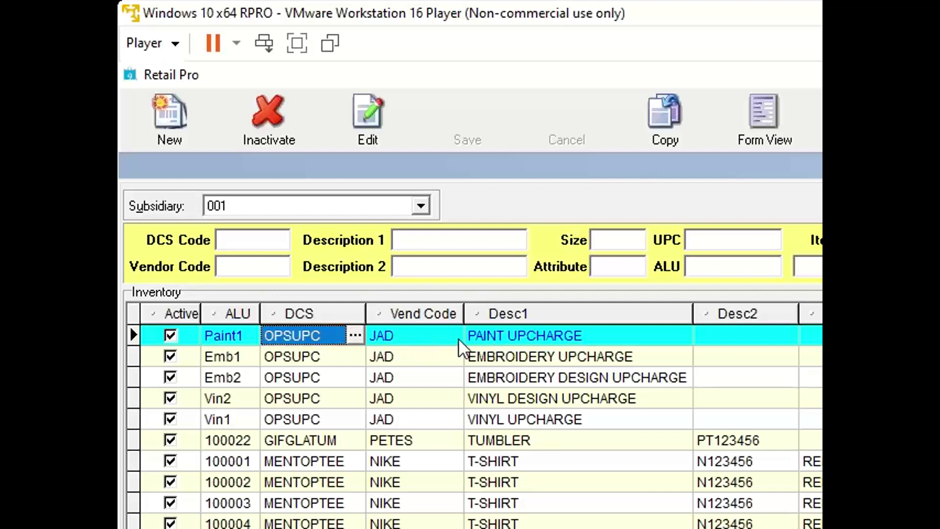
{"action": "left_click", "coordinate": [294, 135]}
{"action": "left_click", "coordinate": [227, 337]}
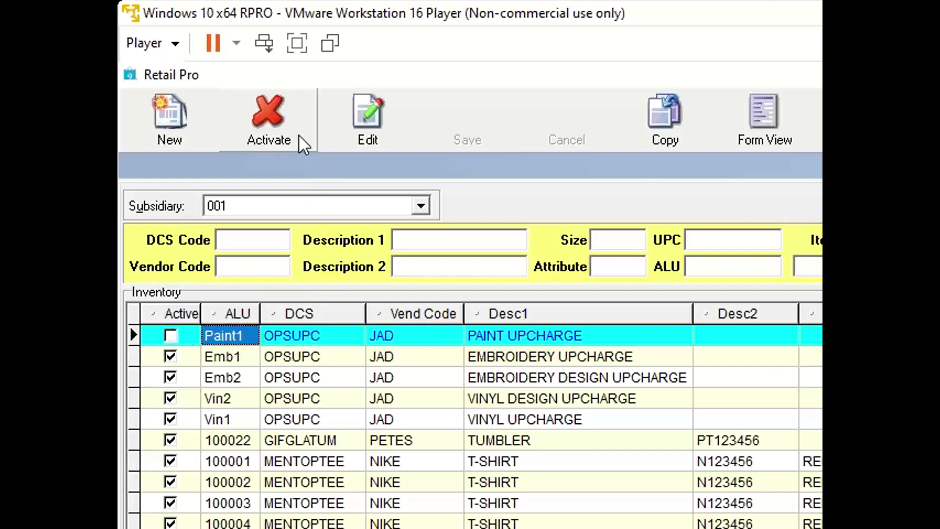
{"action": "left_click", "coordinate": [274, 128]}
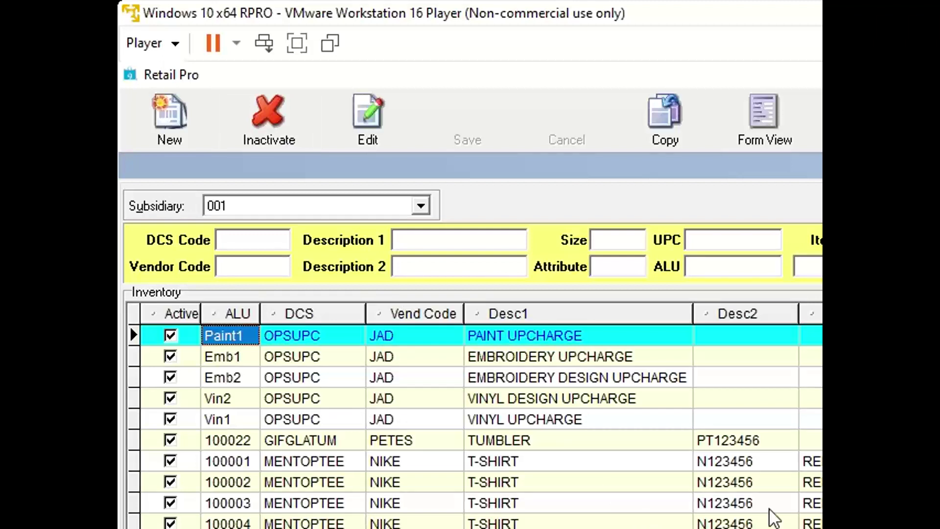
- Inactivate the NIKE T-shirt with ALU 100001, find it among the inactive items and activate it again
{"action": "left_click", "coordinate": [810, 461]}
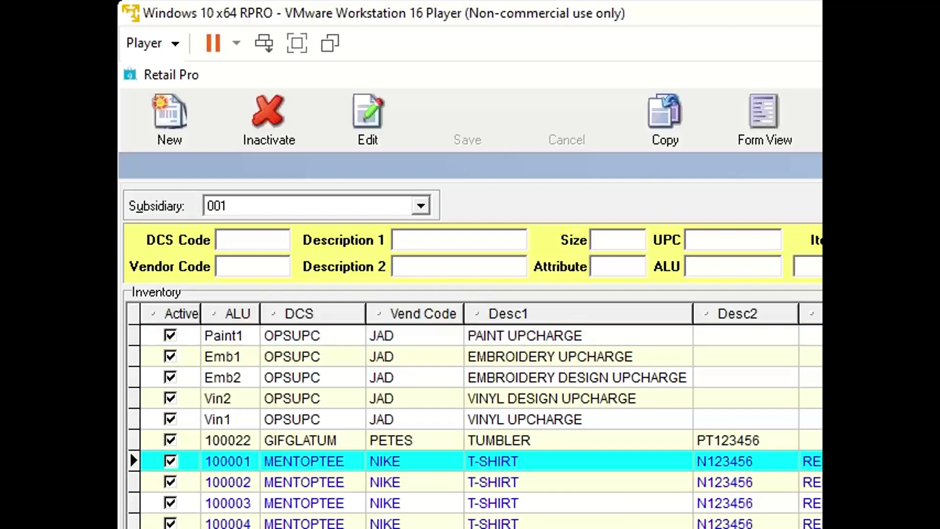
{"action": "left_click", "coordinate": [274, 126]}
{"action": "key", "text": "Return"}
{"action": "left_click", "coordinate": [577, 336]}
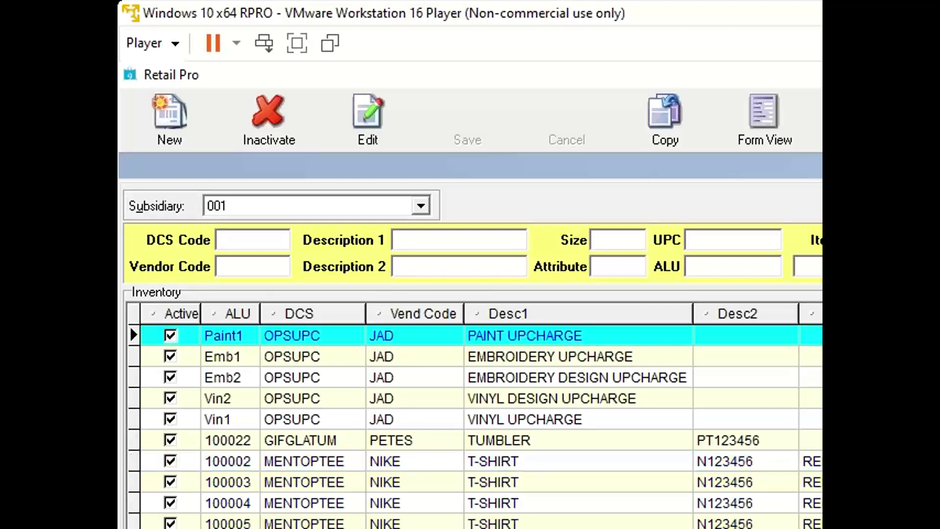
{"action": "left_click", "coordinate": [350, 457]}
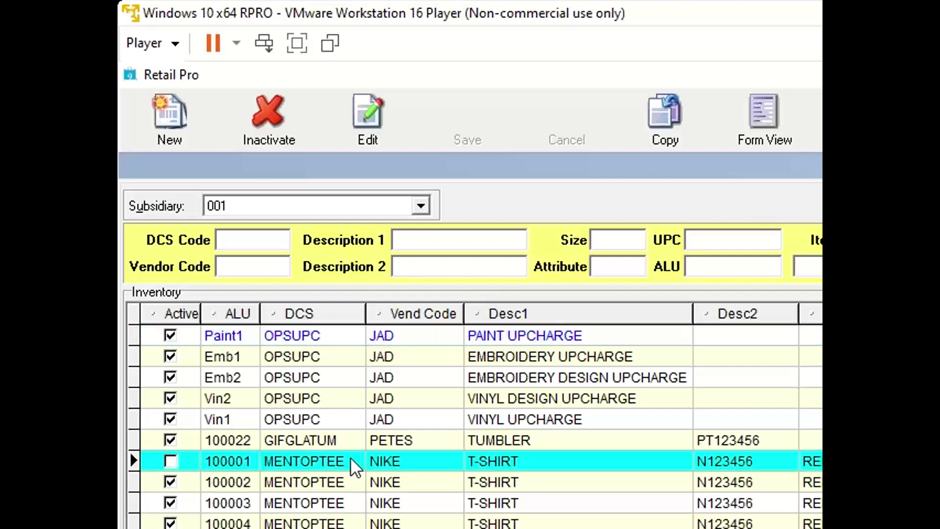
{"action": "left_click", "coordinate": [348, 457]}
{"action": "left_click", "coordinate": [275, 126]}
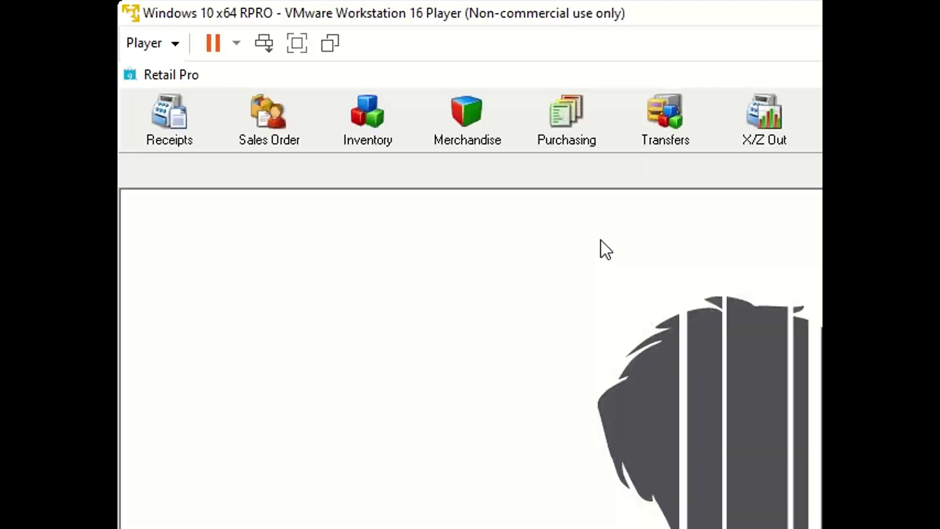
- Reverse quantity adjustment memo 5 for store SAC and check T-shirt ALU 100001 in Inventory
{"action": "left_click", "coordinate": [457, 123]}
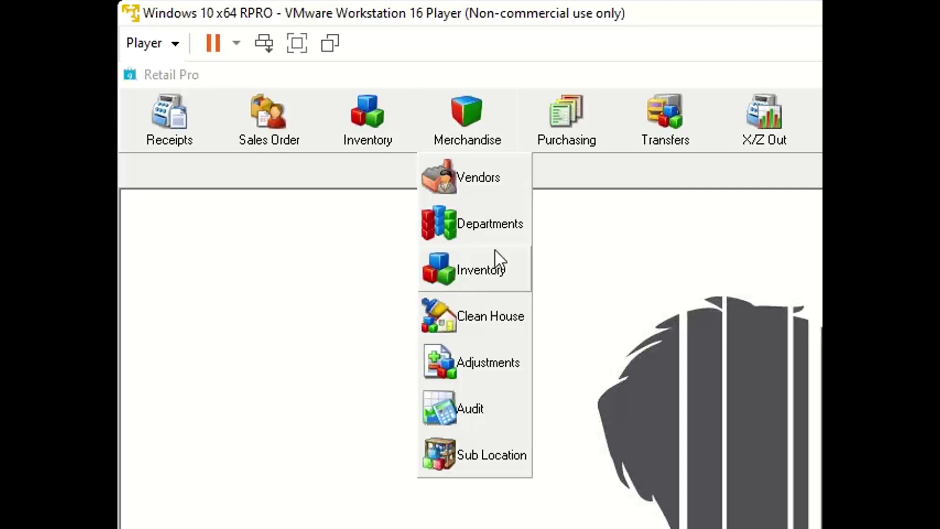
{"action": "left_click", "coordinate": [475, 363]}
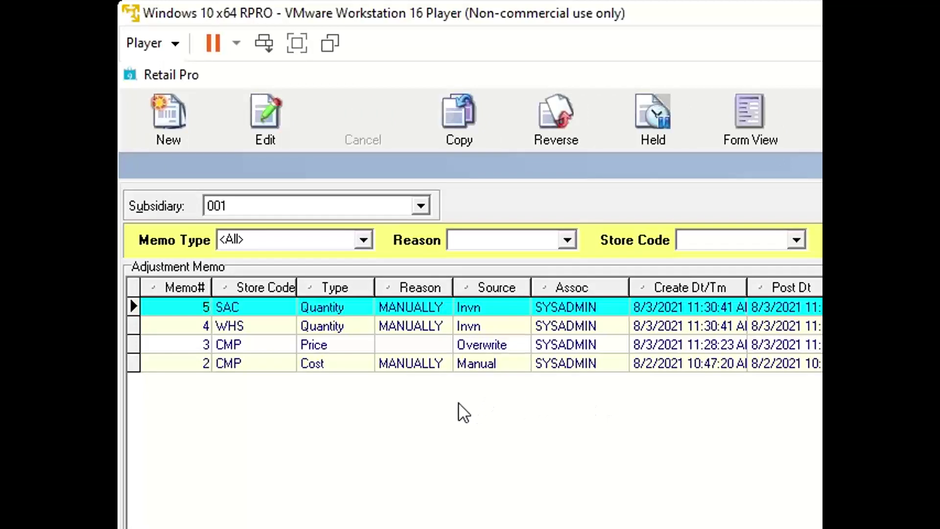
{"action": "left_click", "coordinate": [331, 307]}
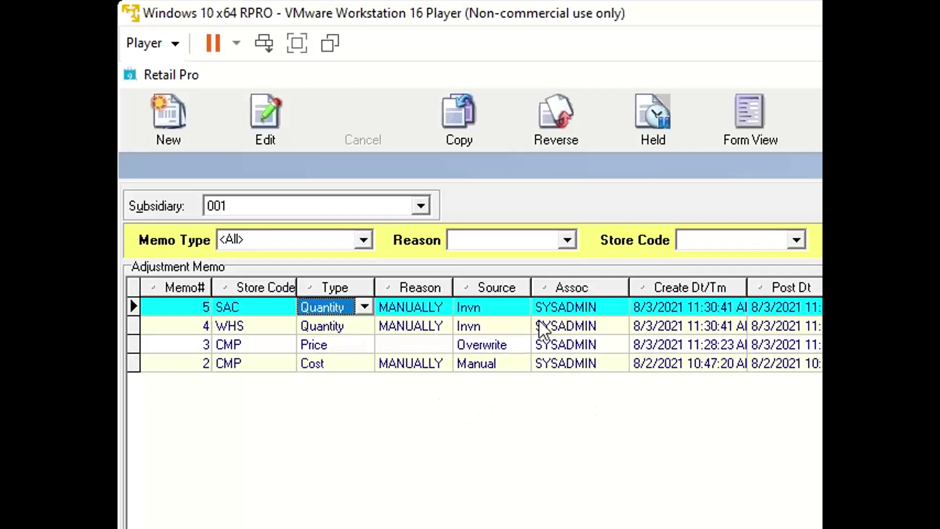
{"action": "left_click", "coordinate": [744, 131]}
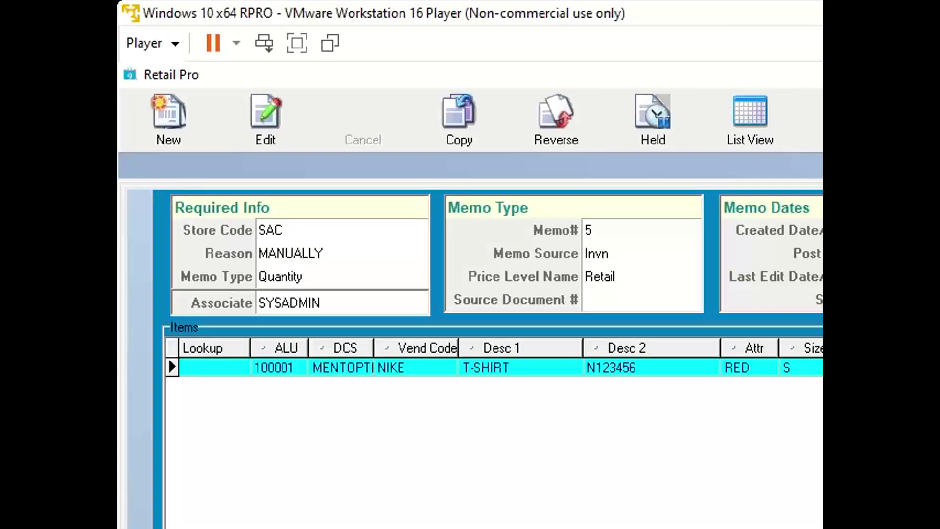
{"action": "left_click", "coordinate": [569, 135]}
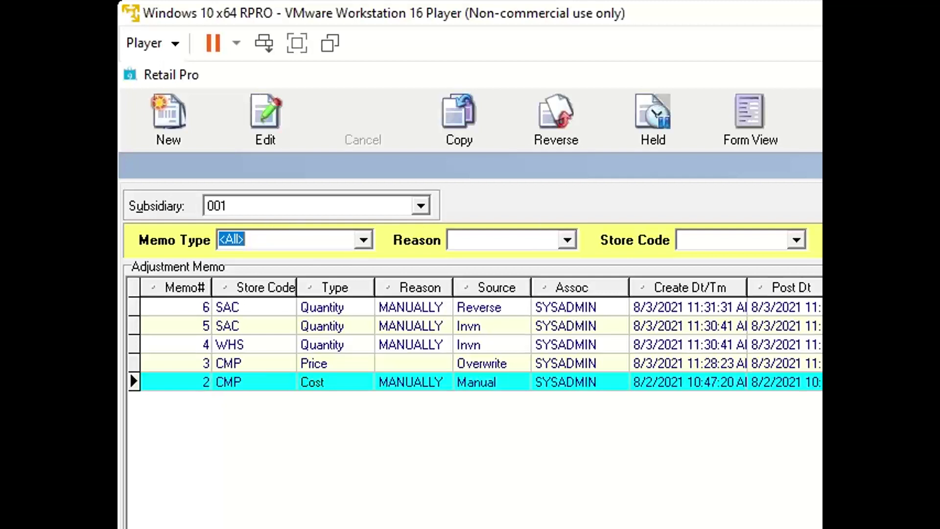
{"action": "left_click", "coordinate": [821, 120]}
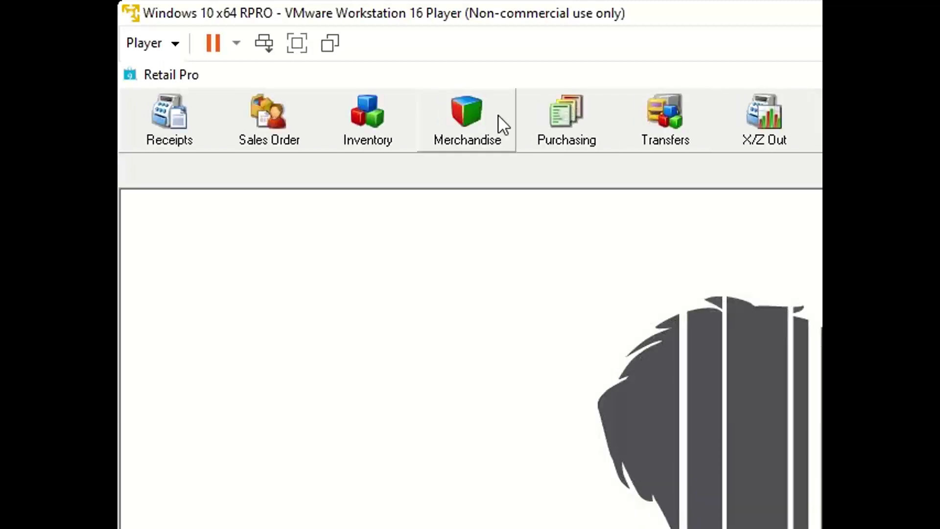
{"action": "left_click", "coordinate": [392, 139]}
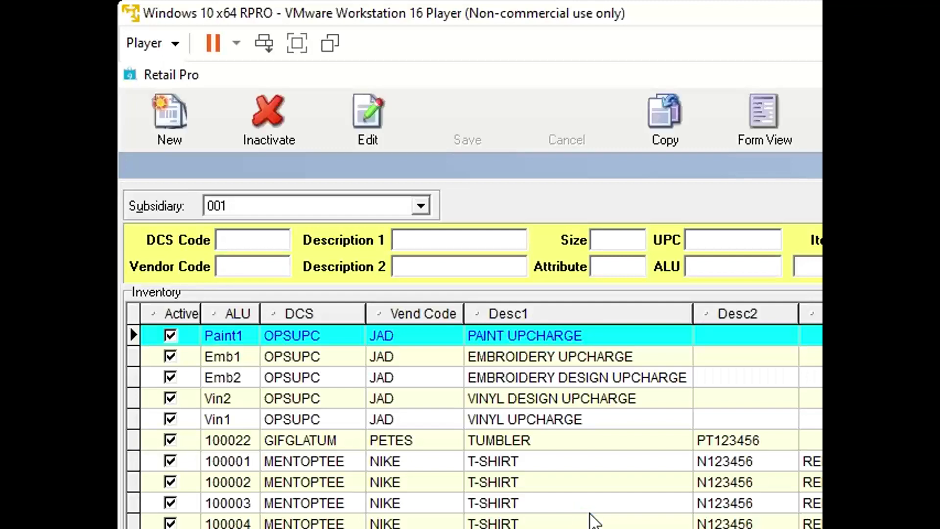
{"action": "left_click", "coordinate": [171, 462]}
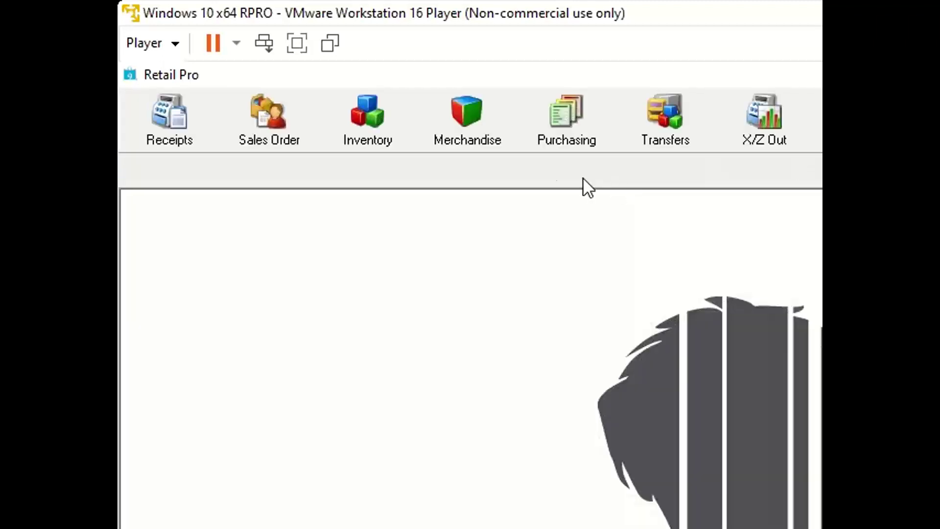
- Open Clean House and try marking and unmarking the Emb1 and Emb2 upcharge items
{"action": "left_click", "coordinate": [495, 124]}
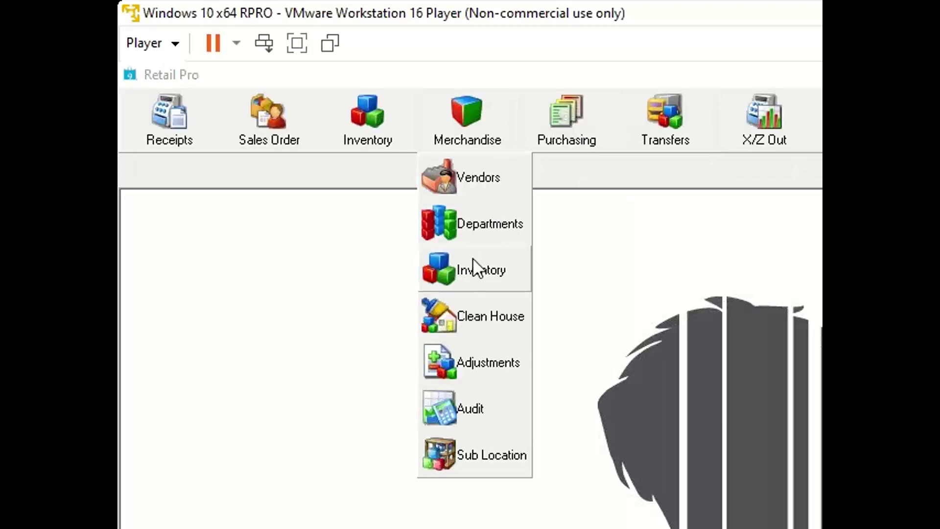
{"action": "left_click", "coordinate": [472, 317]}
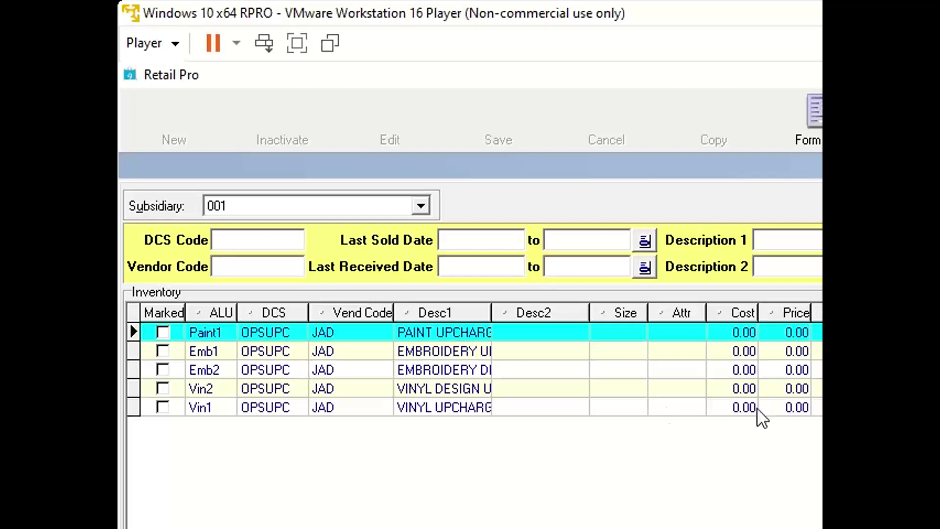
{"action": "left_click", "coordinate": [335, 351]}
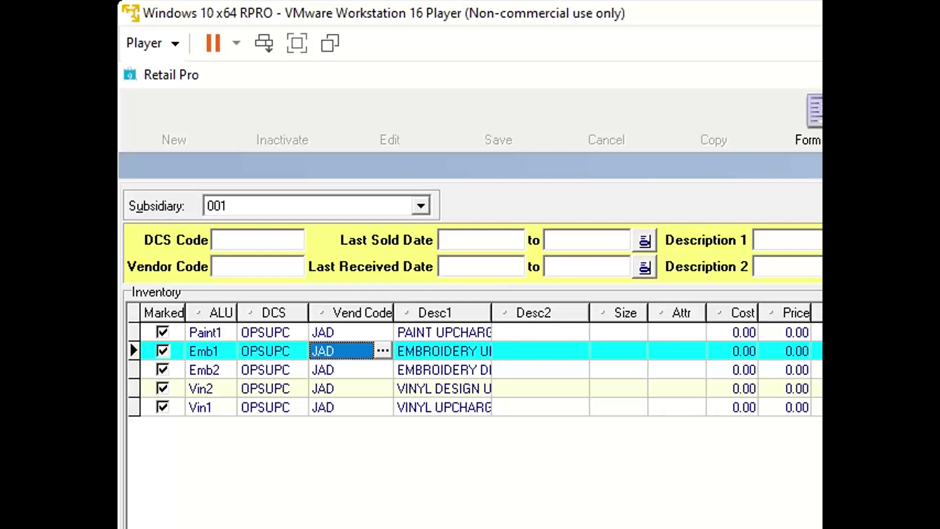
{"action": "left_click", "coordinate": [167, 351]}
{"action": "left_click", "coordinate": [159, 349]}
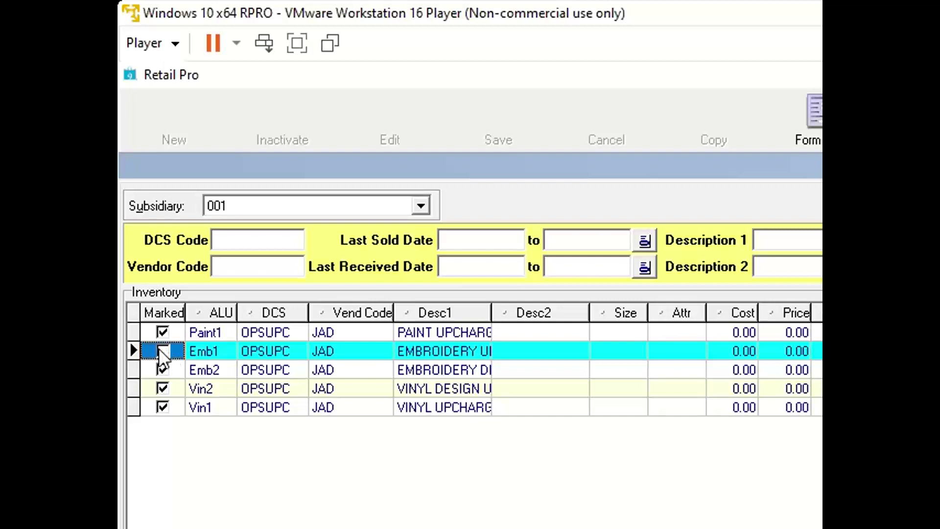
{"action": "left_click", "coordinate": [159, 349]}
{"action": "left_click", "coordinate": [164, 371]}
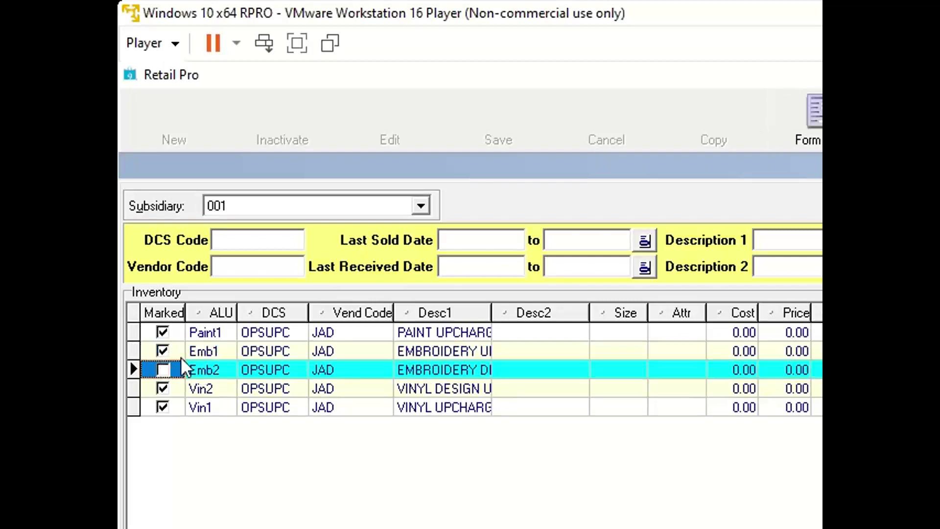
{"action": "left_click", "coordinate": [171, 349]}
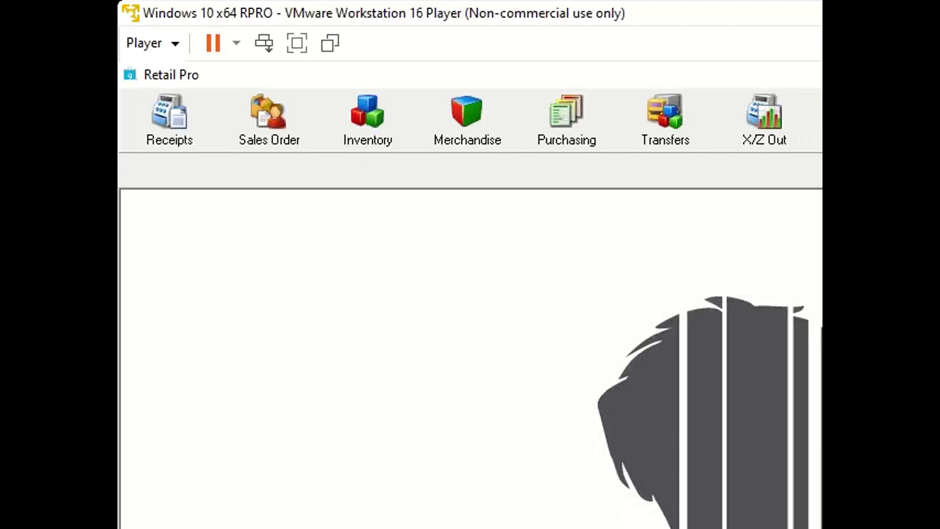
- Return to Inventory and view the Paint1 item in its form layout
{"action": "left_click", "coordinate": [460, 131]}
{"action": "left_click", "coordinate": [481, 322]}
{"action": "left_click", "coordinate": [387, 139]}
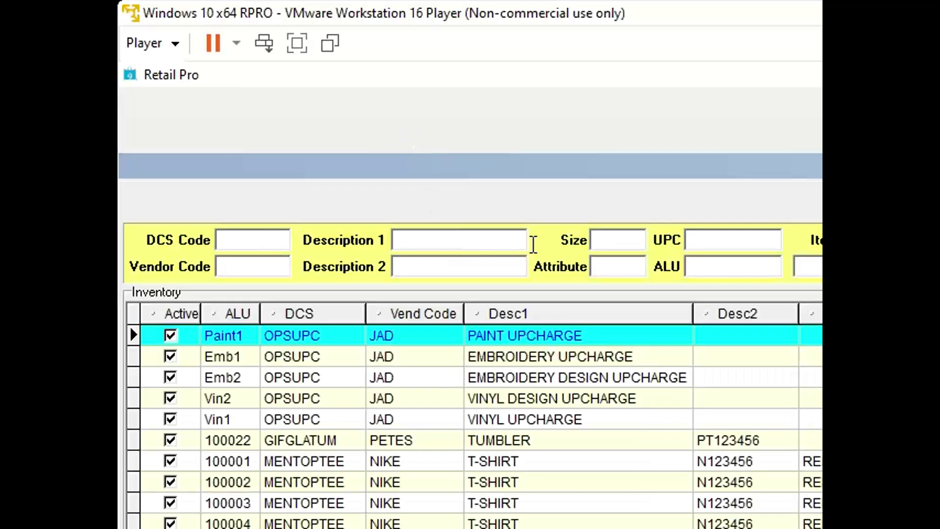
{"action": "left_click", "coordinate": [759, 109]}
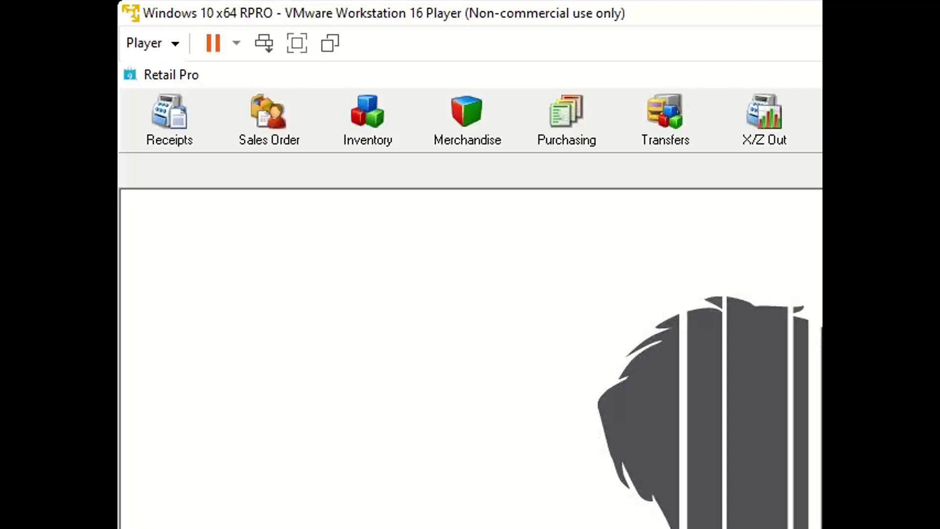
- Open the purchase order list and inactivate the two NIKE drop-ship orders
{"action": "left_click", "coordinate": [572, 141]}
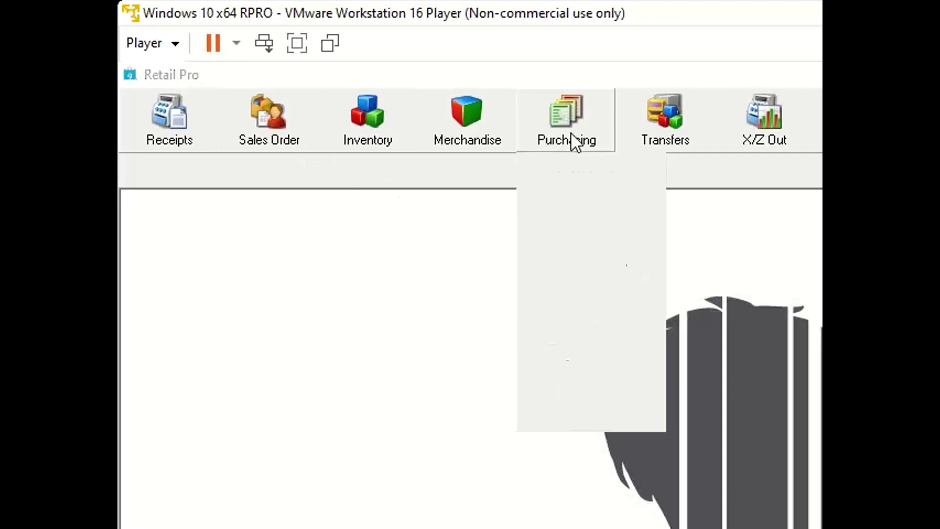
{"action": "left_click", "coordinate": [611, 284]}
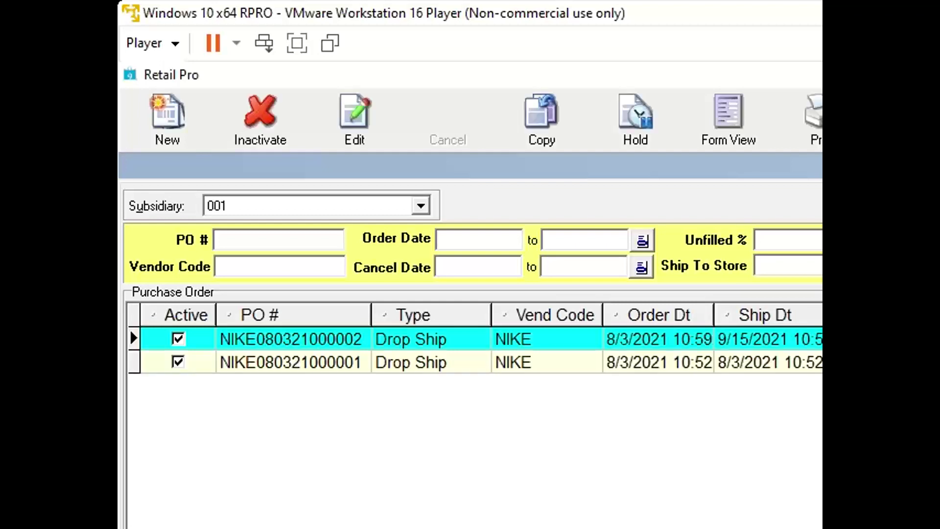
{"action": "left_click", "coordinate": [470, 362]}
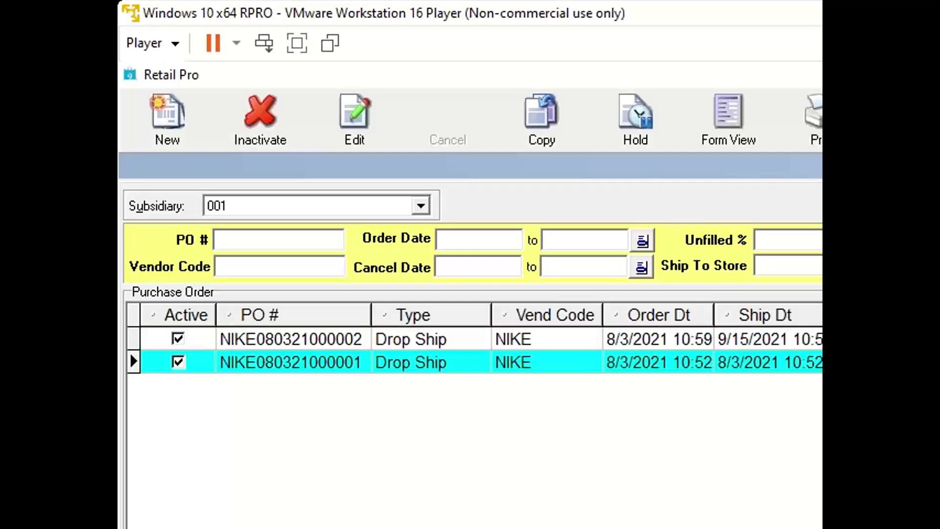
{"action": "left_click", "coordinate": [470, 338]}
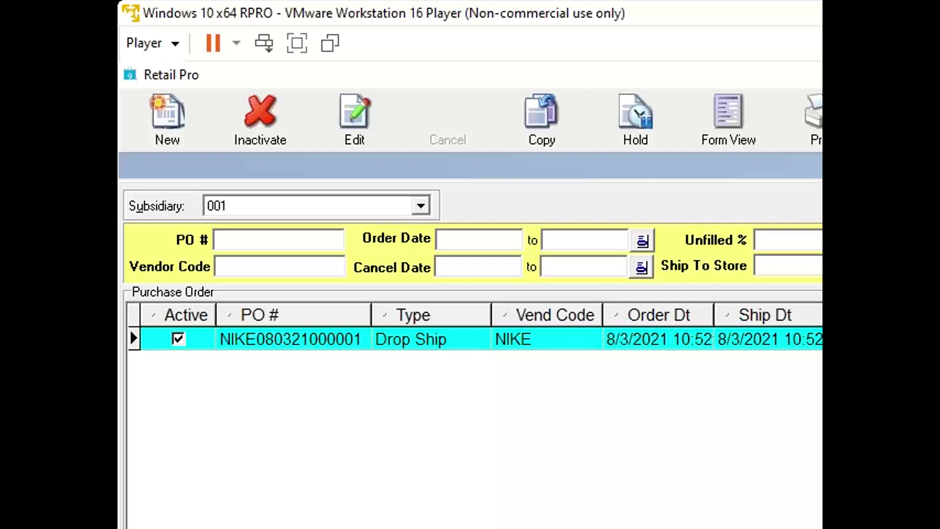
{"action": "left_click", "coordinate": [274, 132]}
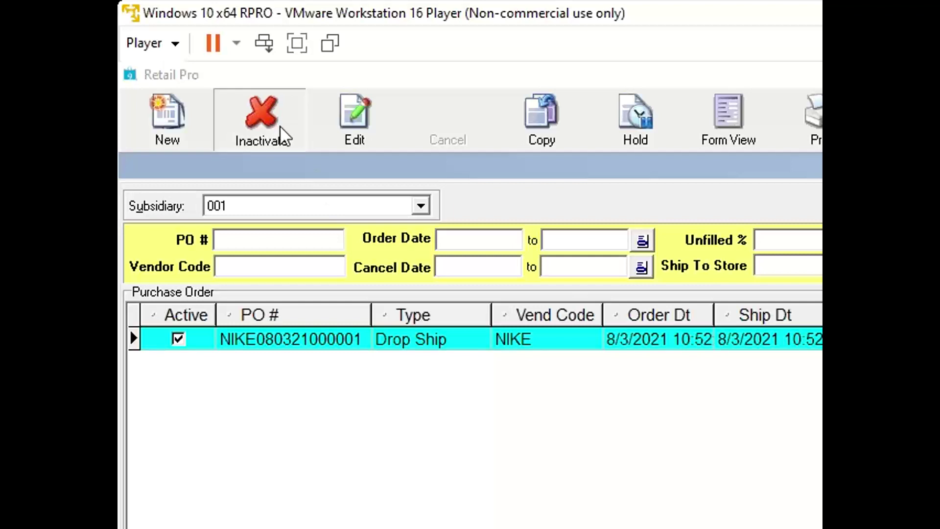